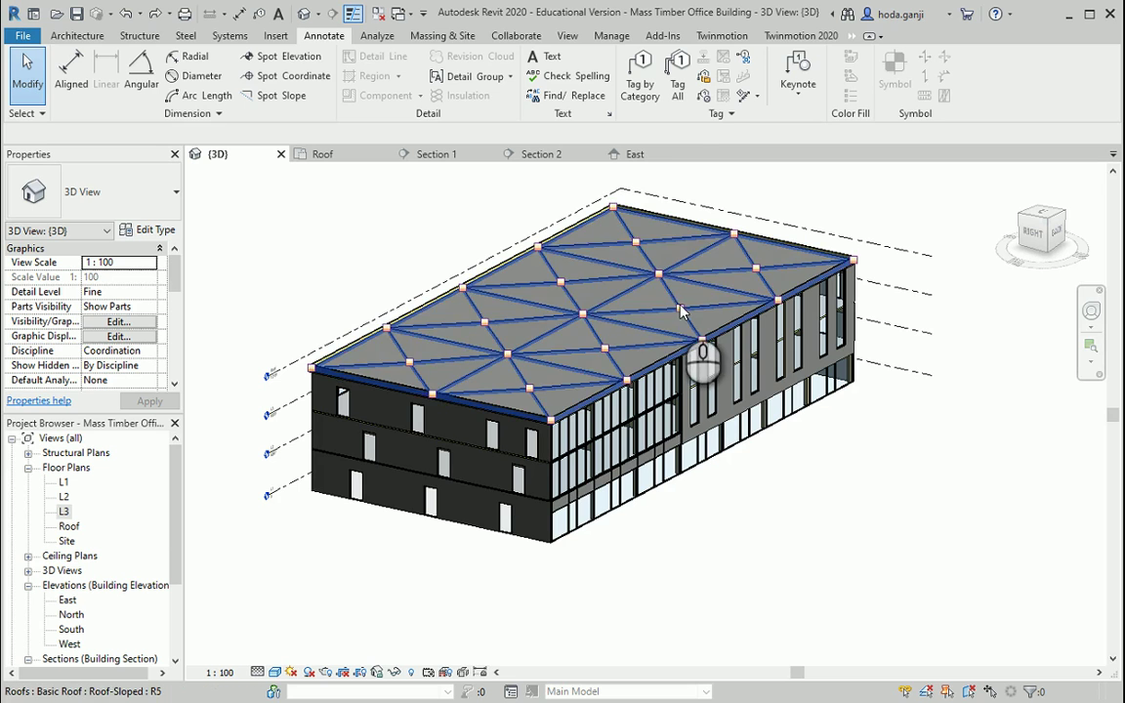
In the East elevation, create a new level offset 1500 mm below L1.
click(668, 154)
scroll(674, 381, down, 3)
scroll(703, 429, up, 2)
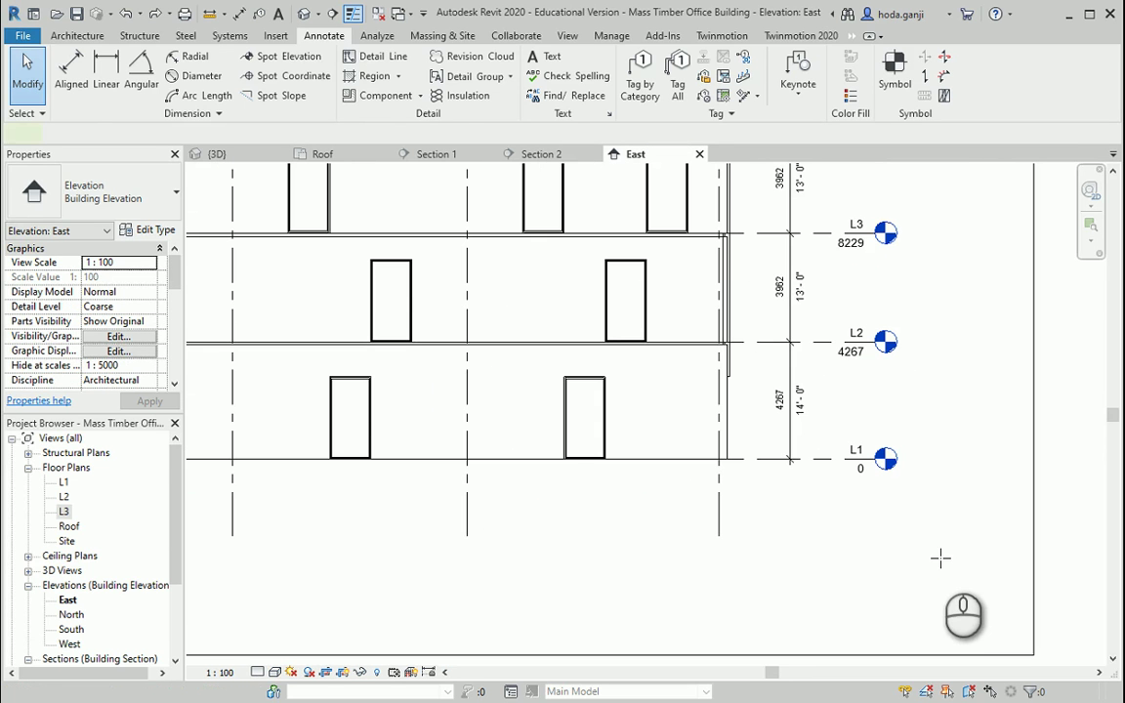
key(l)
key(l)
click(674, 59)
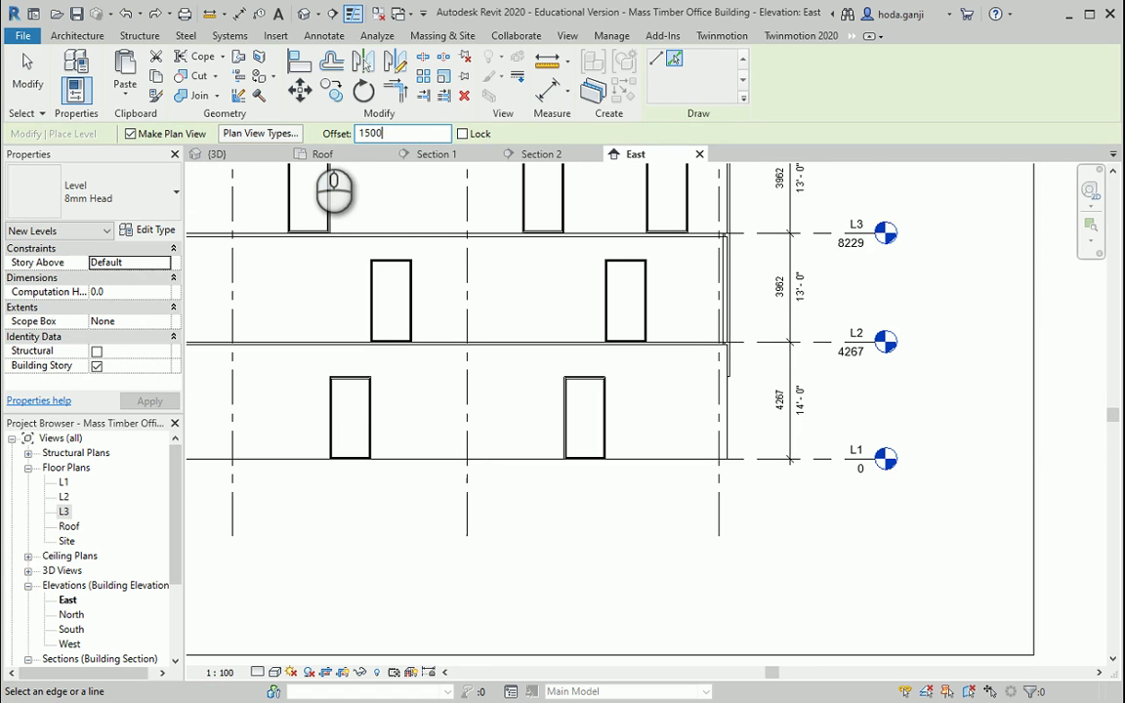
click(827, 460)
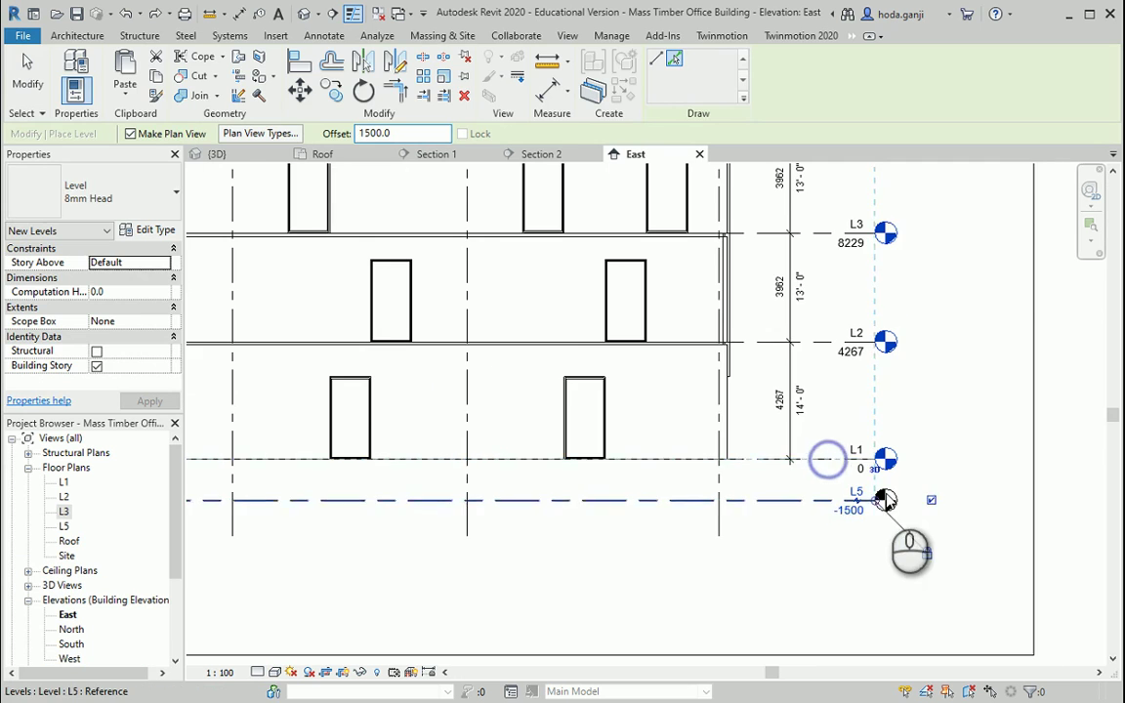
Rename the new level below L1 as Foundation and rename its corresponding views too.
scroll(840, 496, up, 2)
key(Escape)
click(846, 489)
click(846, 489)
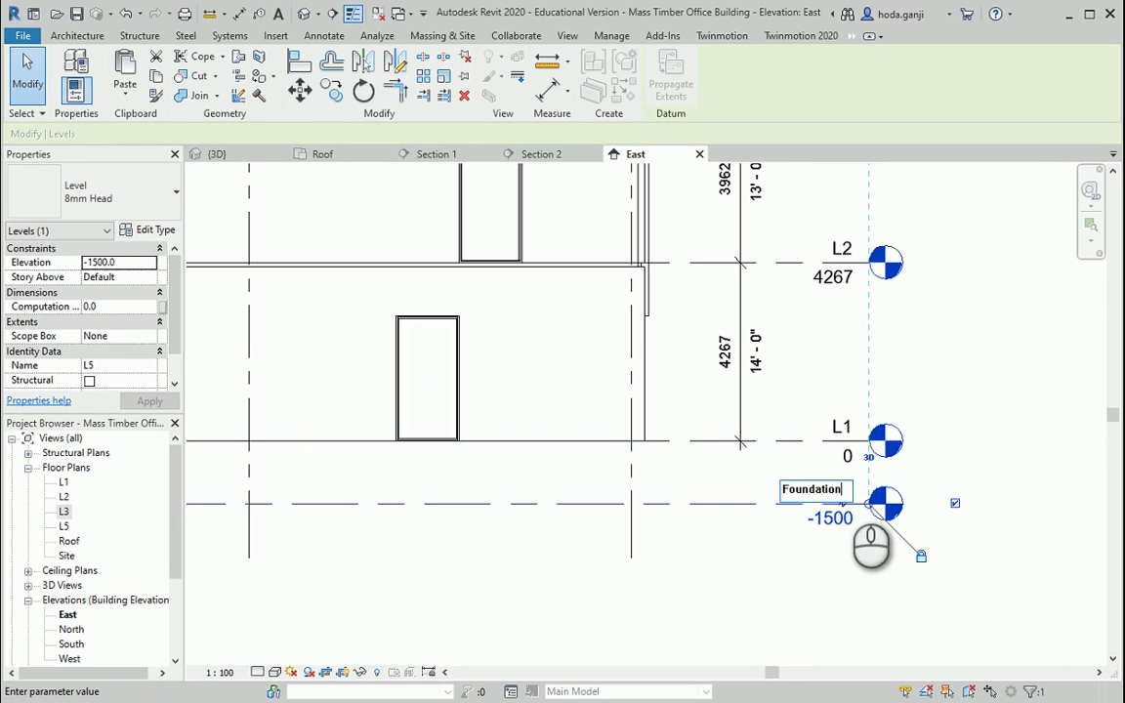
key(Return)
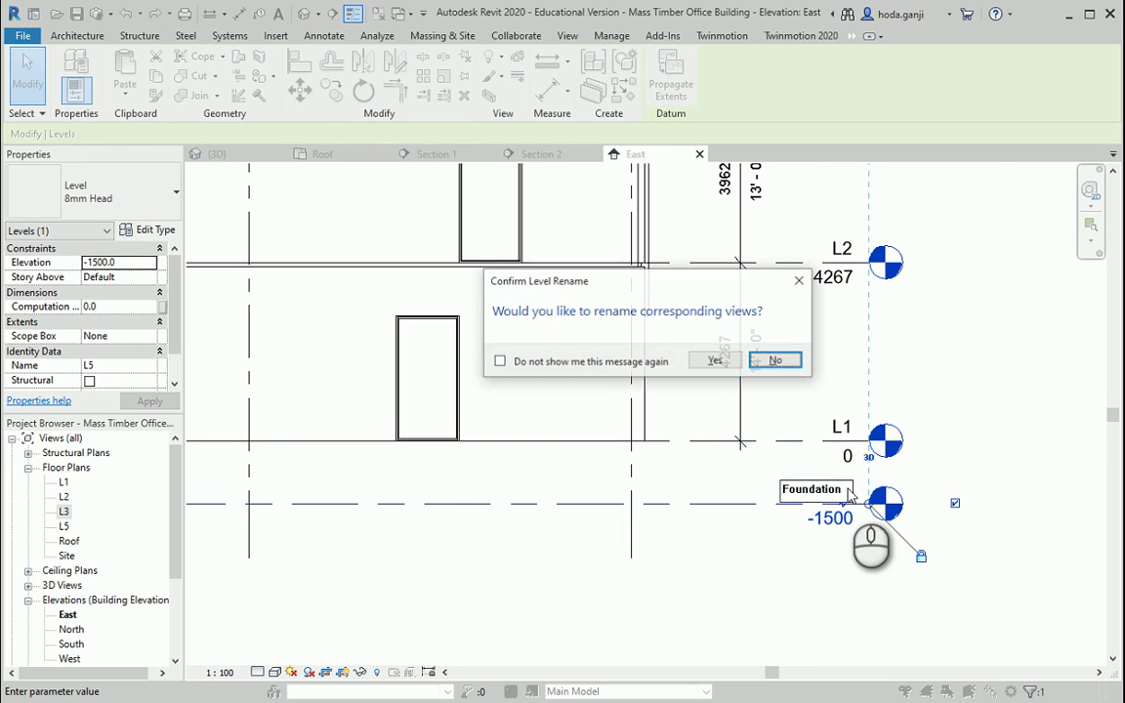
click(715, 358)
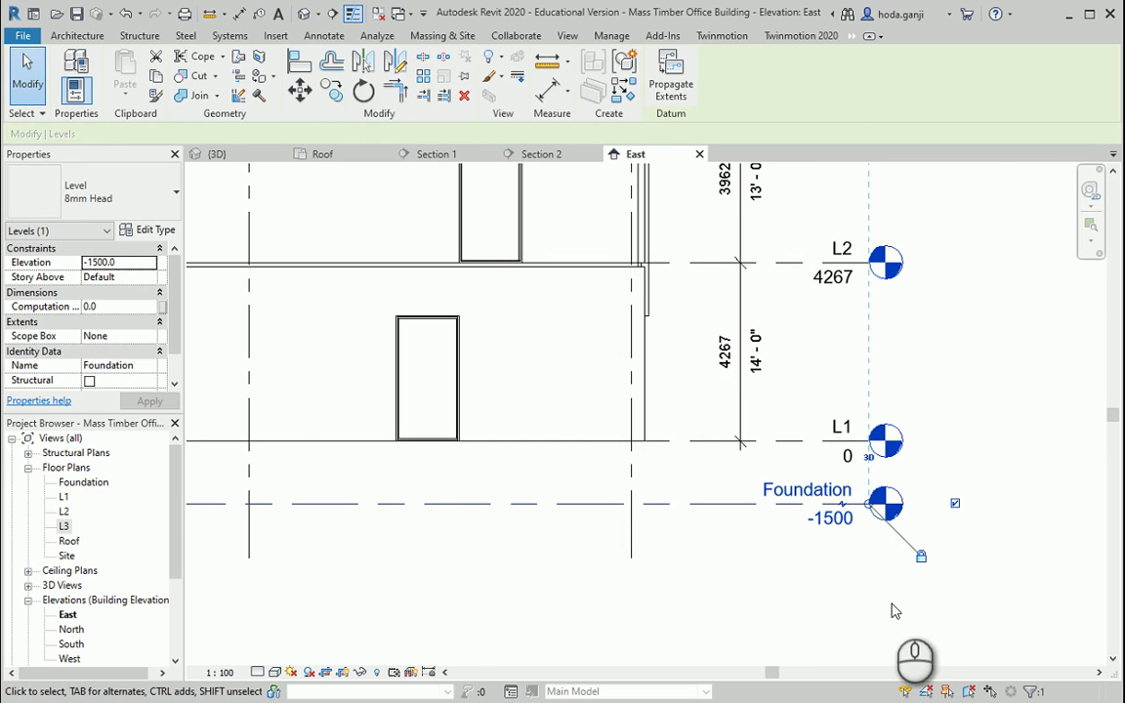
click(892, 611)
scroll(947, 593, down, 5)
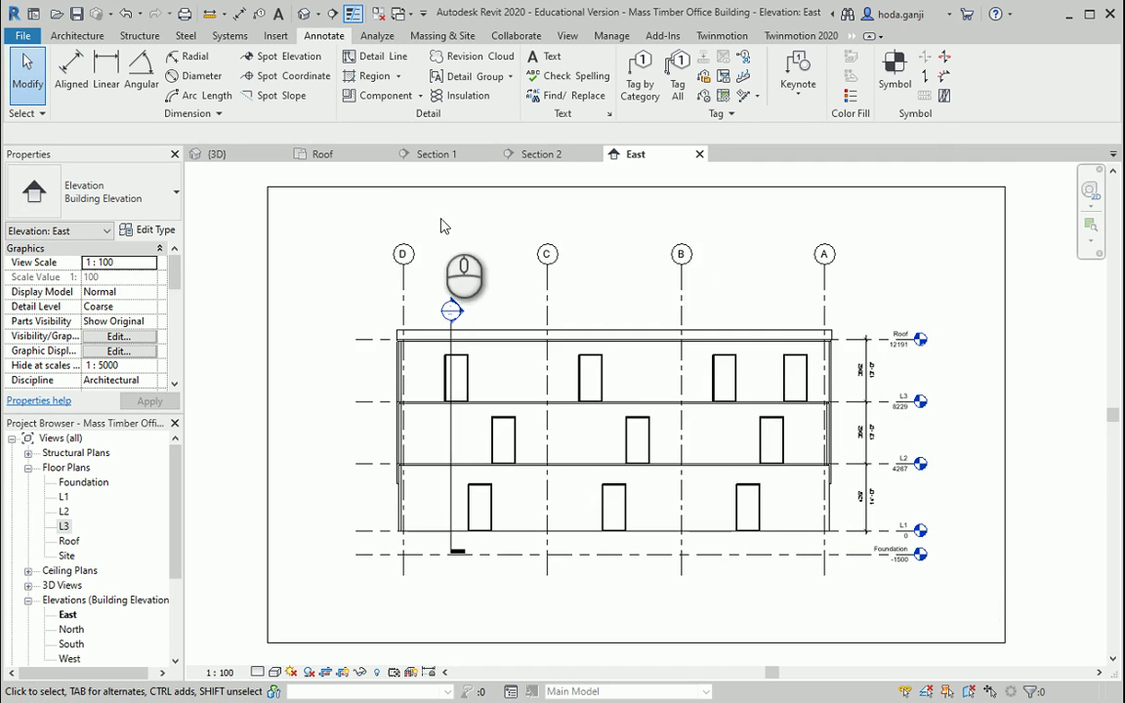
In Section 1, extend the lower edge of the crop region down past the Foundation level.
click(429, 154)
scroll(849, 524, up, 5)
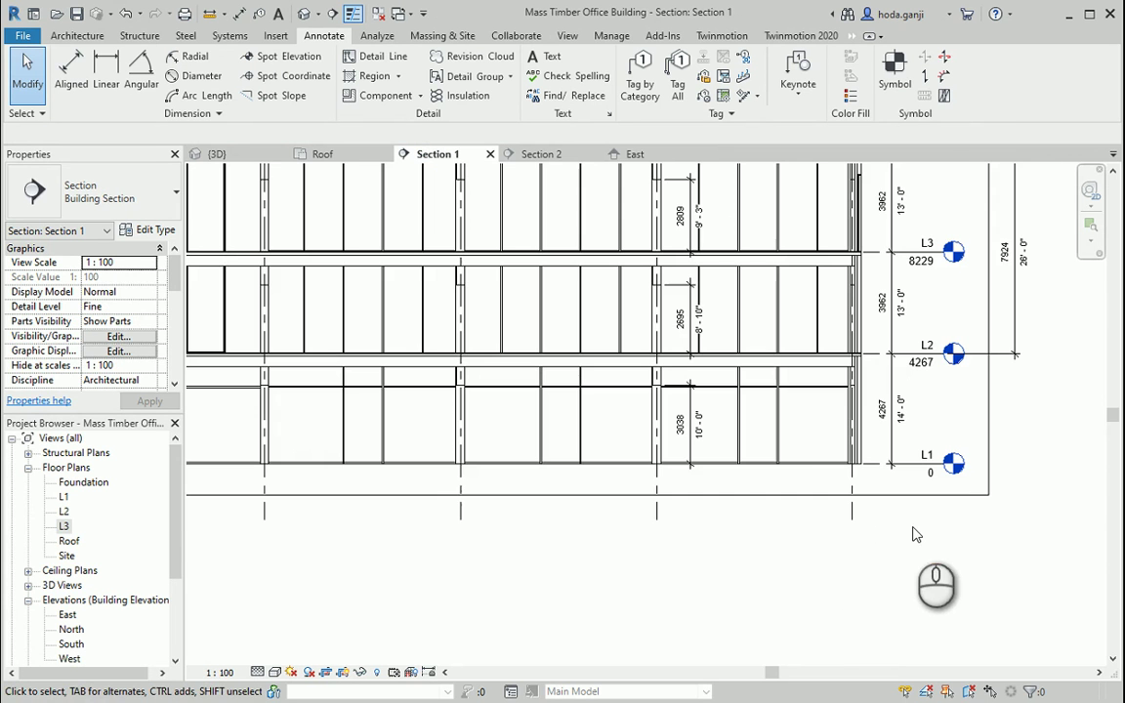
click(909, 498)
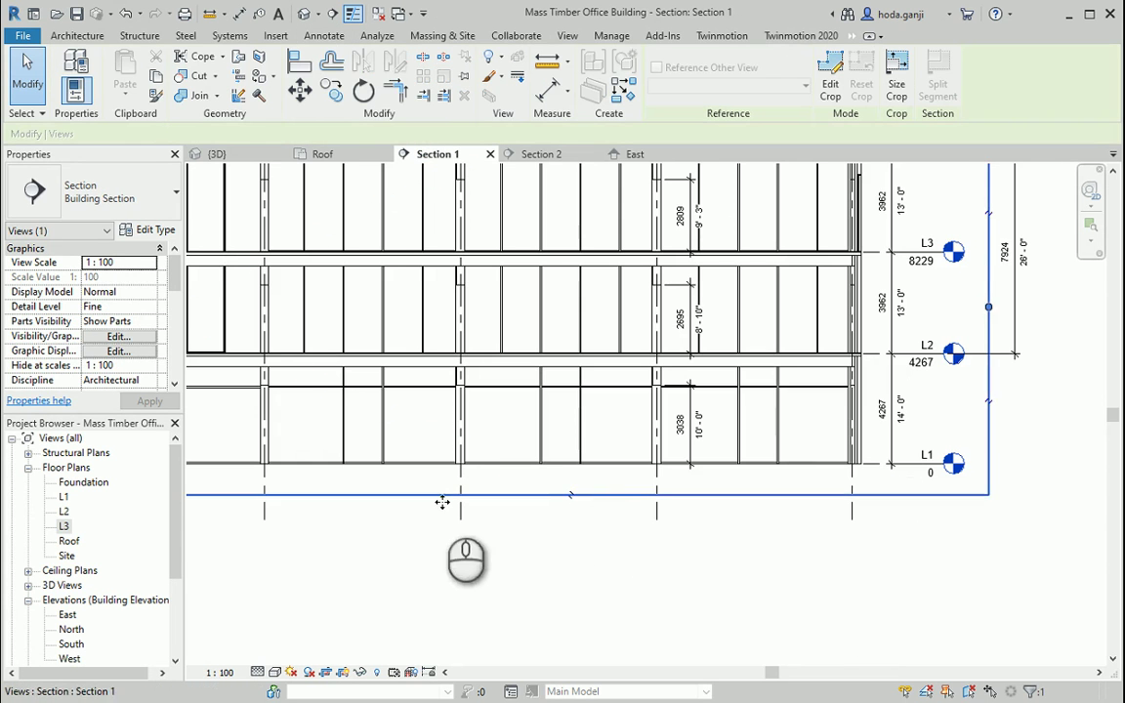
scroll(849, 500, down, 2)
scroll(848, 500, down, 2)
scroll(545, 509, up, 2)
scroll(444, 503, down, 1)
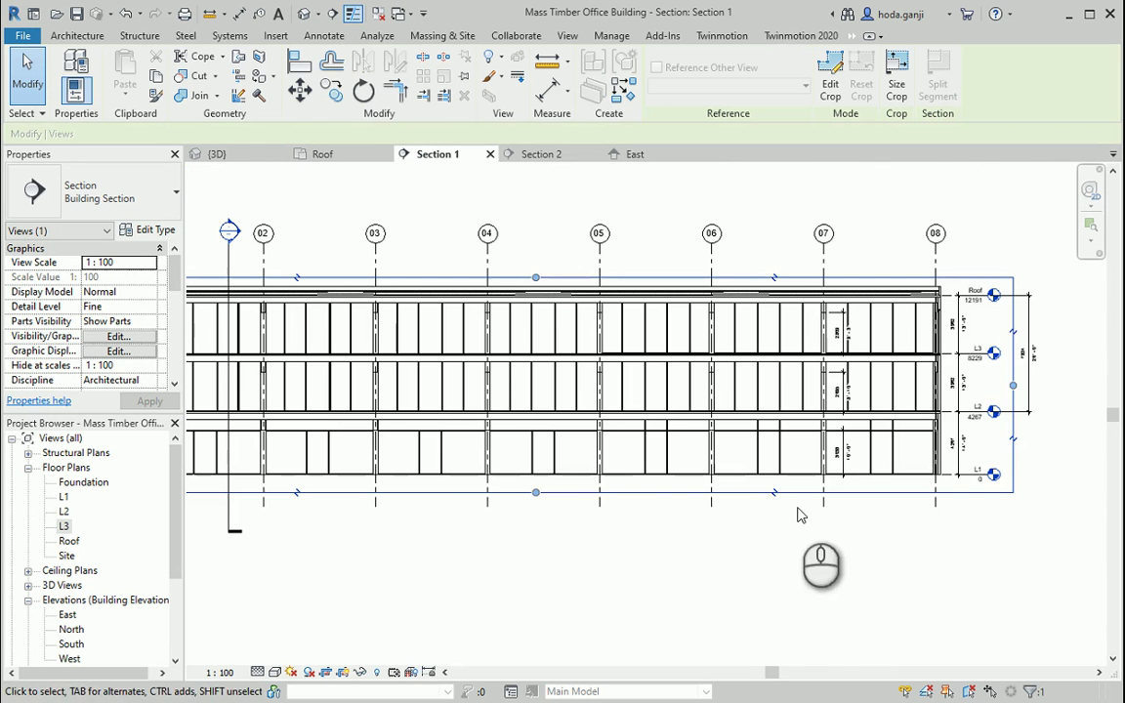
drag(537, 498, 540, 522)
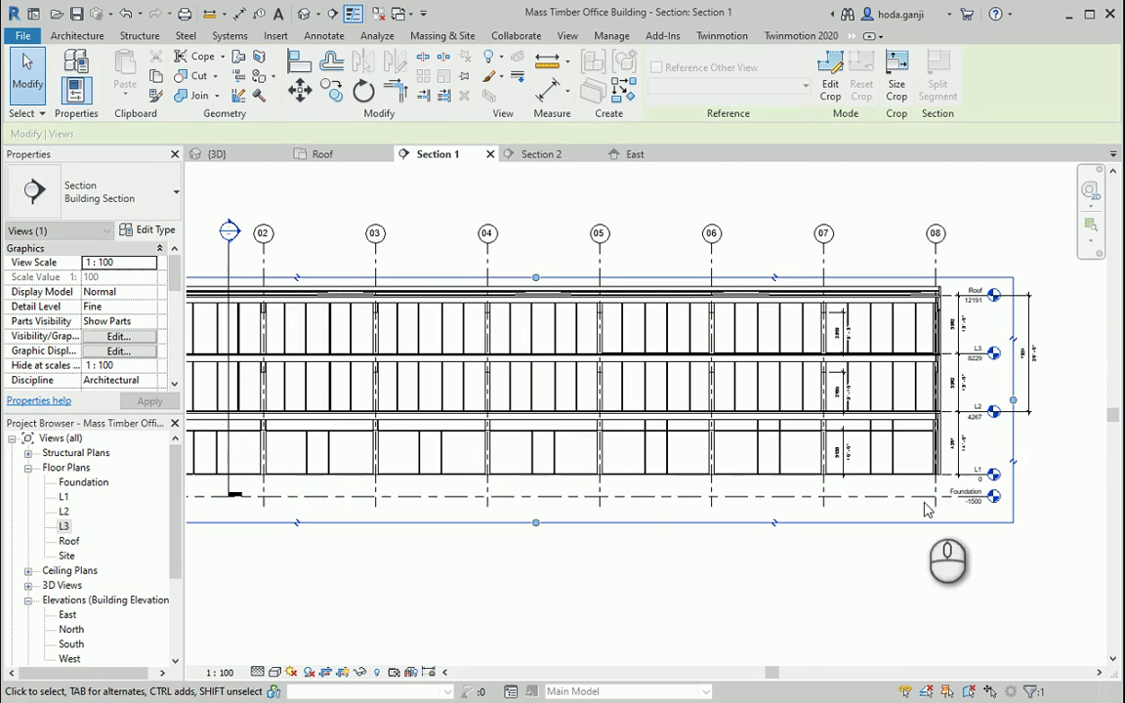
Delete the outer dimension spanning from L2 to Roof beside the level heads in Section 1.
scroll(939, 512, down, 1)
scroll(937, 468, up, 1)
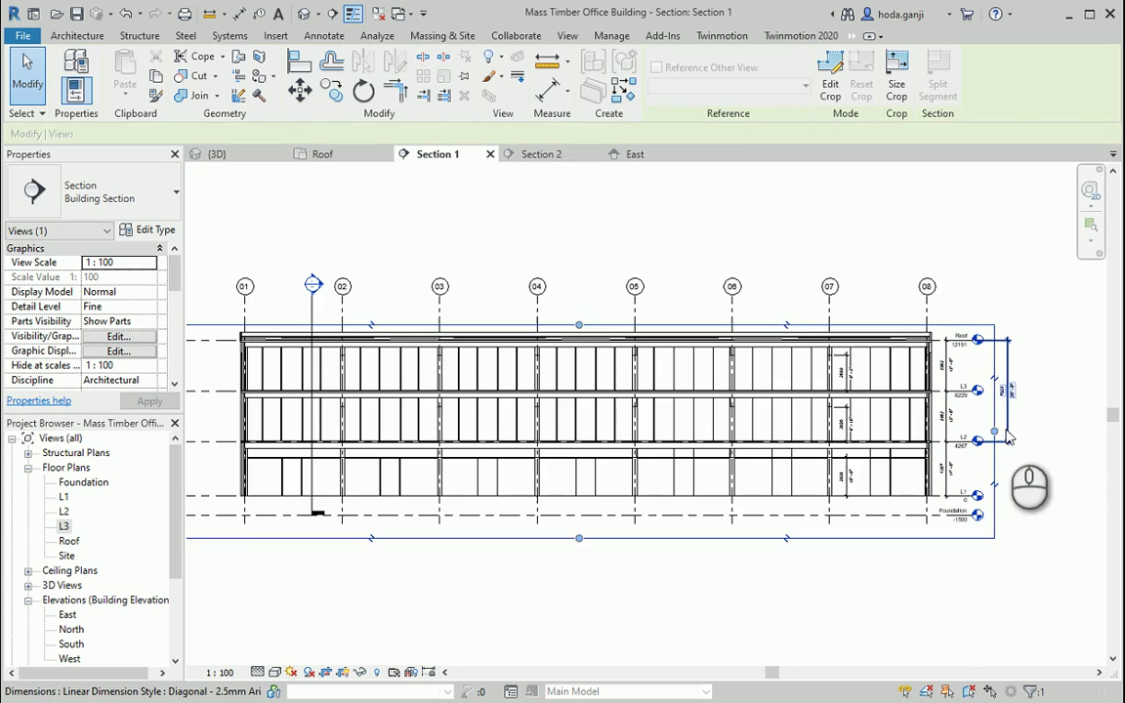
click(1006, 422)
click(1015, 442)
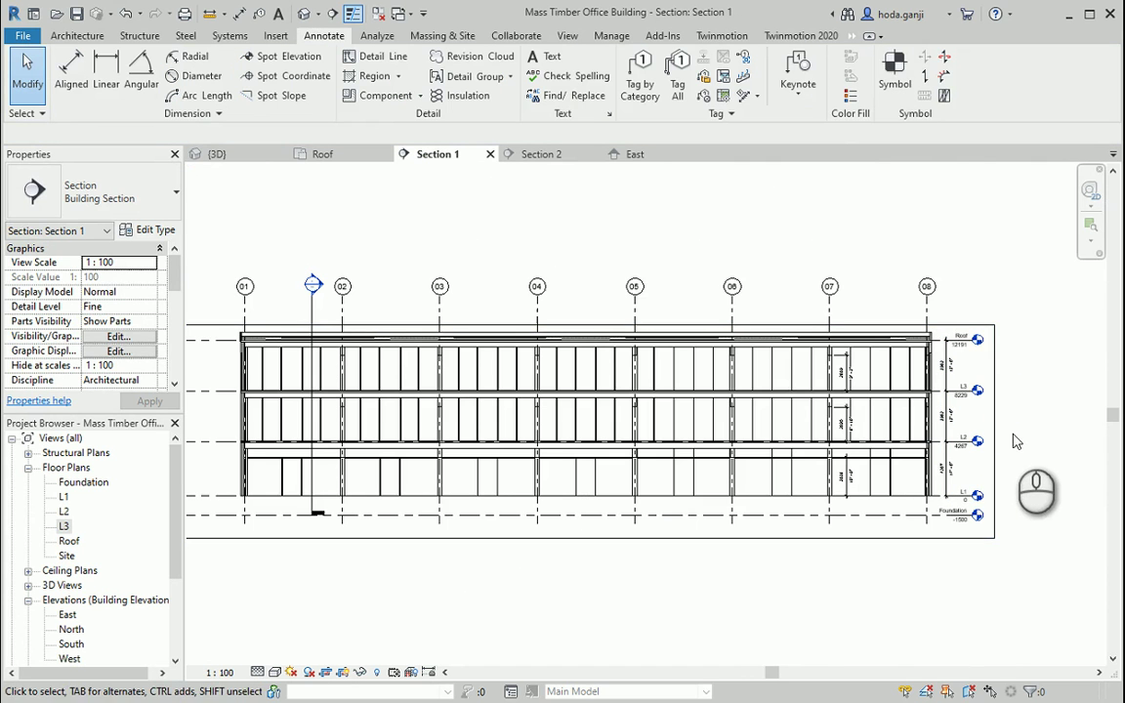
Extend Section 1's crop region above the grid bubbles and slightly further below the Foundation level.
click(684, 326)
scroll(747, 327, down, 1)
drag(657, 326, 659, 267)
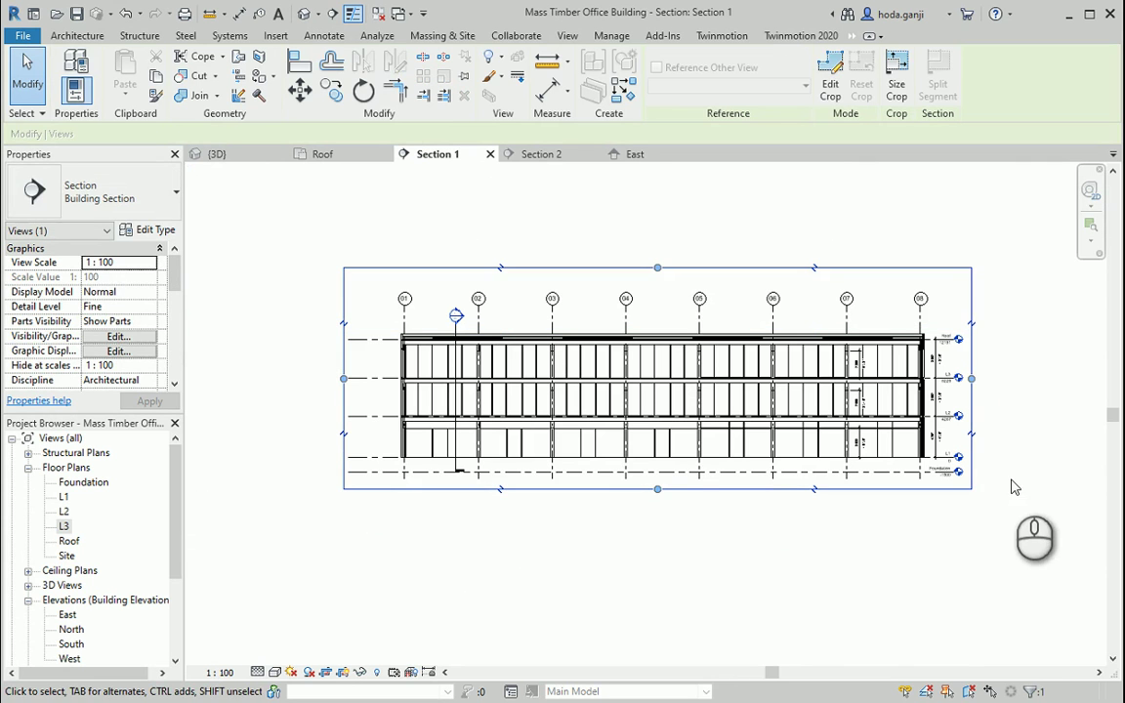
drag(657, 488, 657, 499)
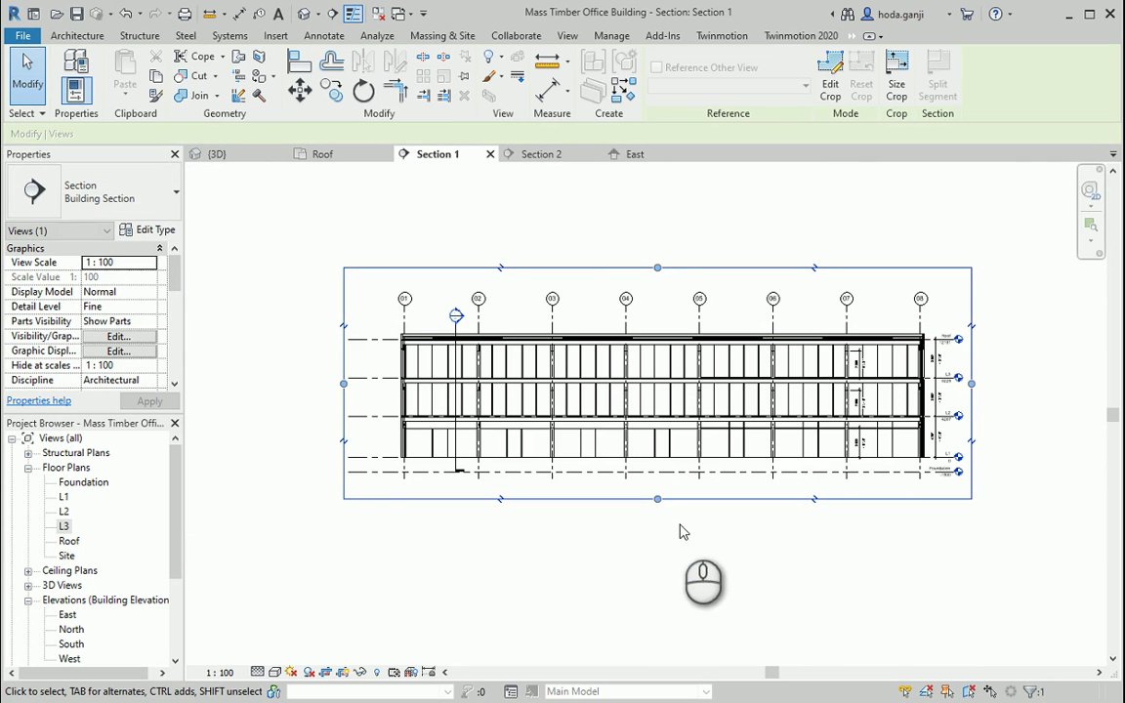
In Section 2, extend the crop region below the Foundation level and outward beyond the level heads.
click(535, 155)
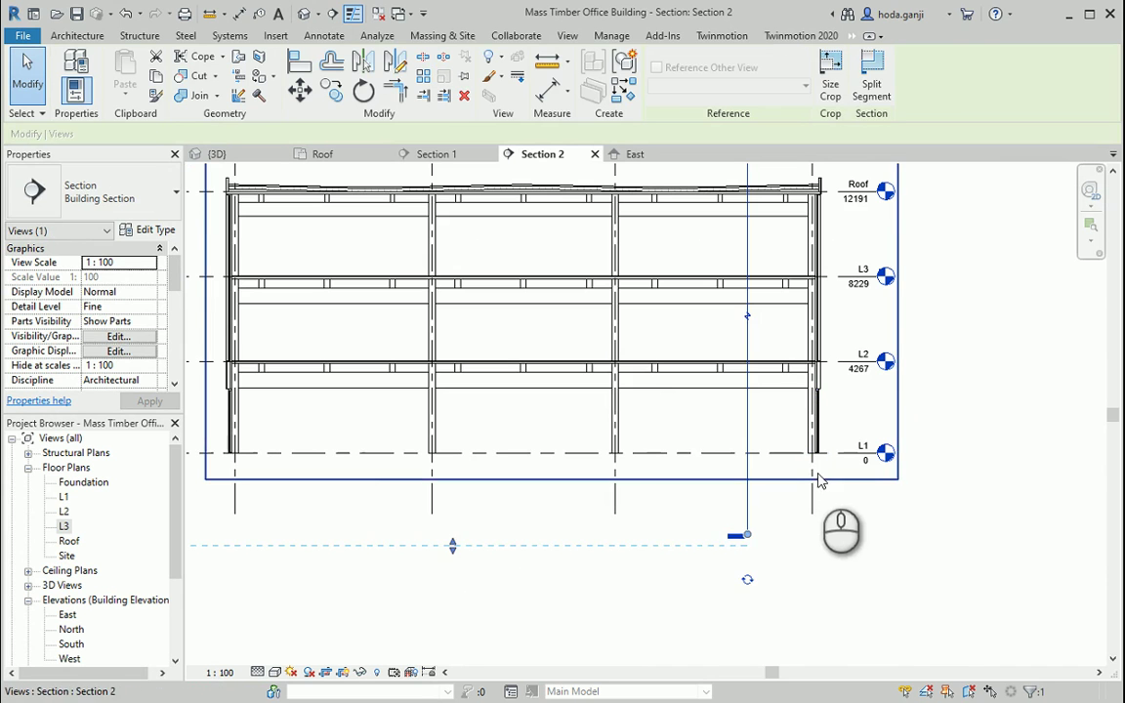
click(818, 479)
drag(551, 480, 551, 560)
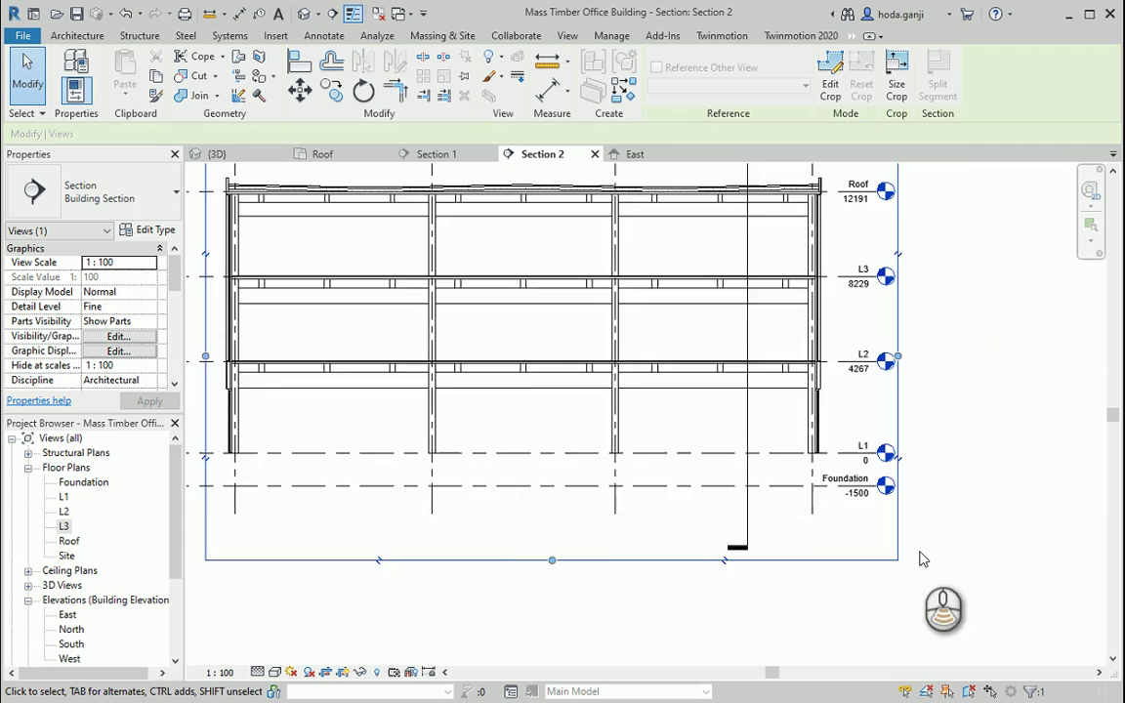
scroll(923, 558, down, 2)
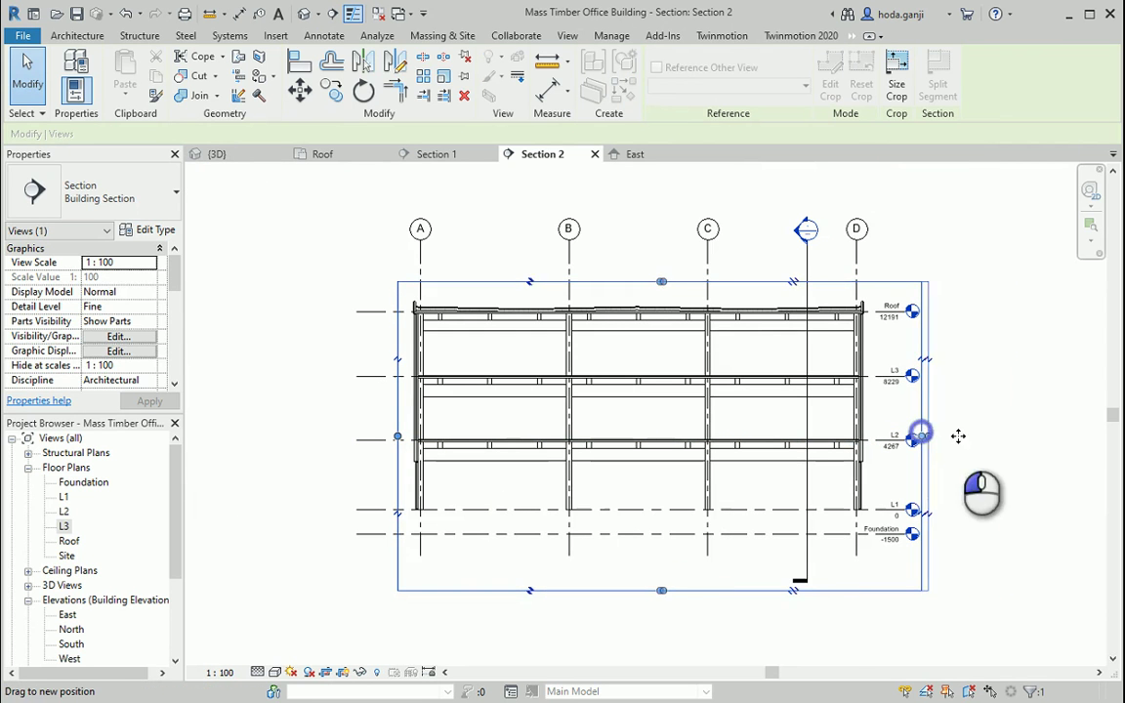
click(1025, 440)
Stretch the Roof level's head end outward in Section 2, carrying the aligned level heads further from the building.
scroll(1029, 351, up, 2)
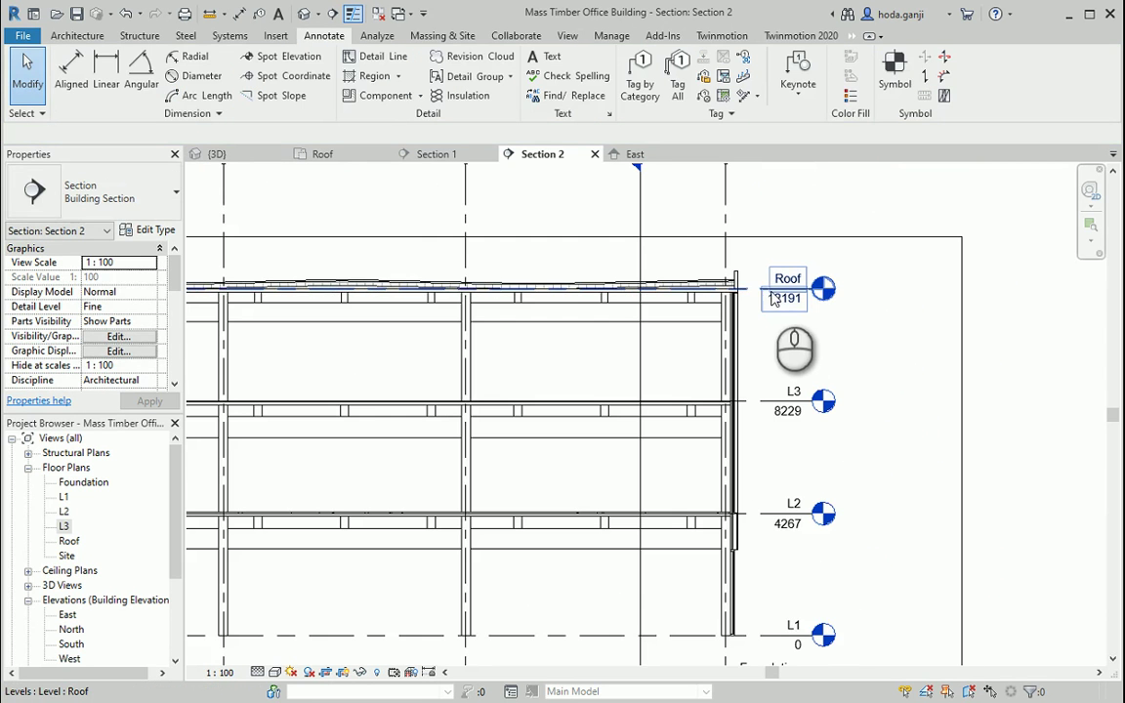
click(754, 290)
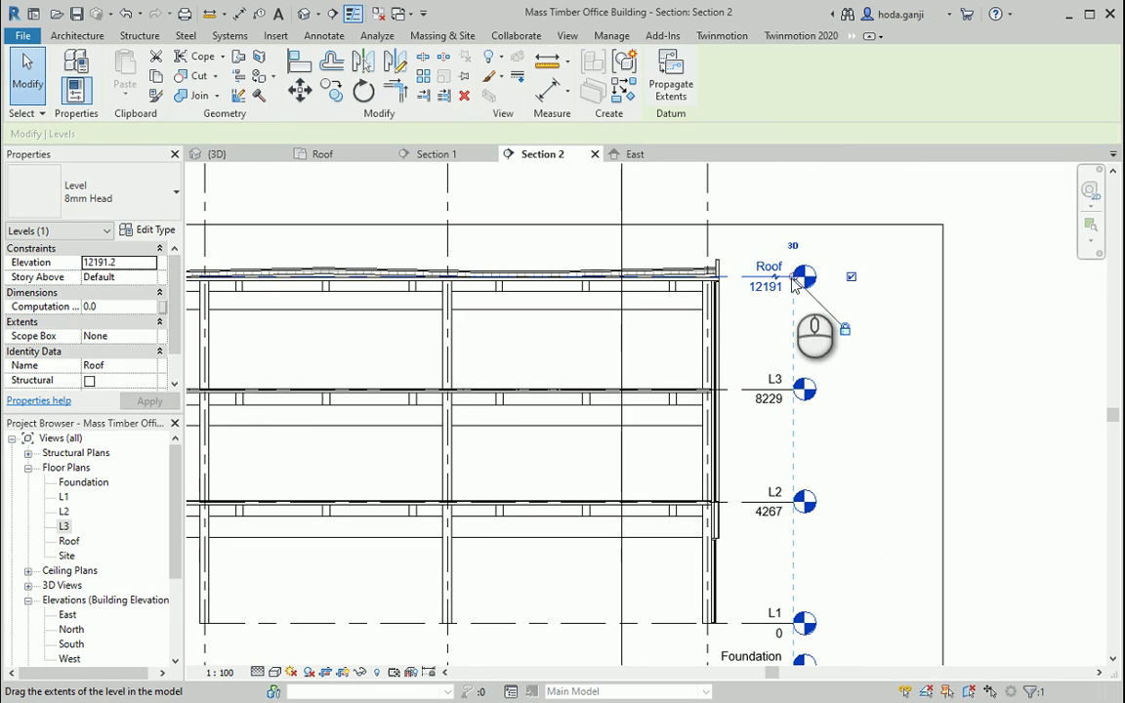
drag(798, 281, 884, 277)
scroll(985, 410, down, 4)
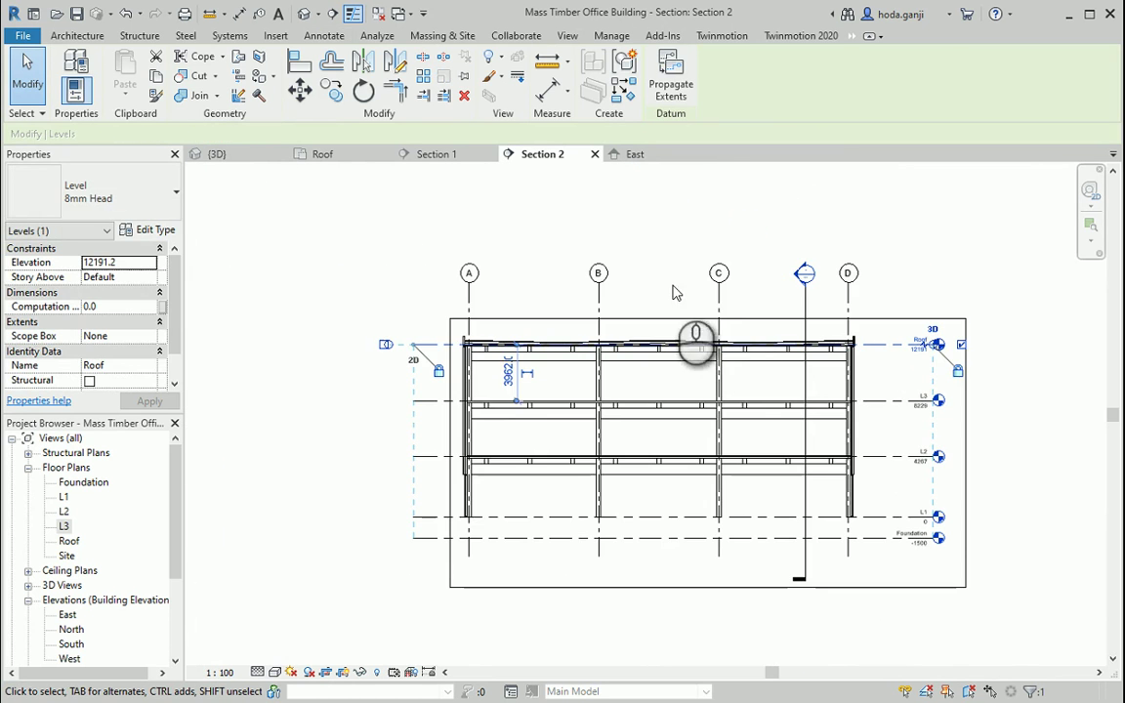
Extend Section 2's crop region above the grid bubbles and outward on the grid A side.
click(740, 319)
drag(708, 319, 708, 251)
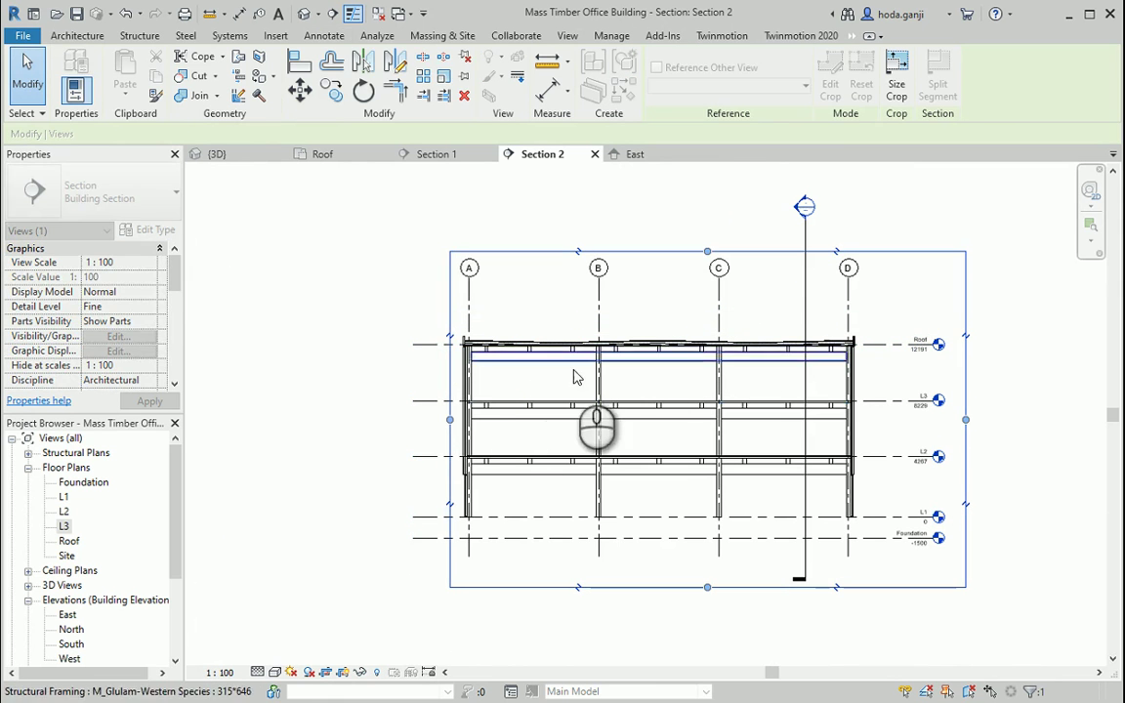
drag(452, 419, 391, 422)
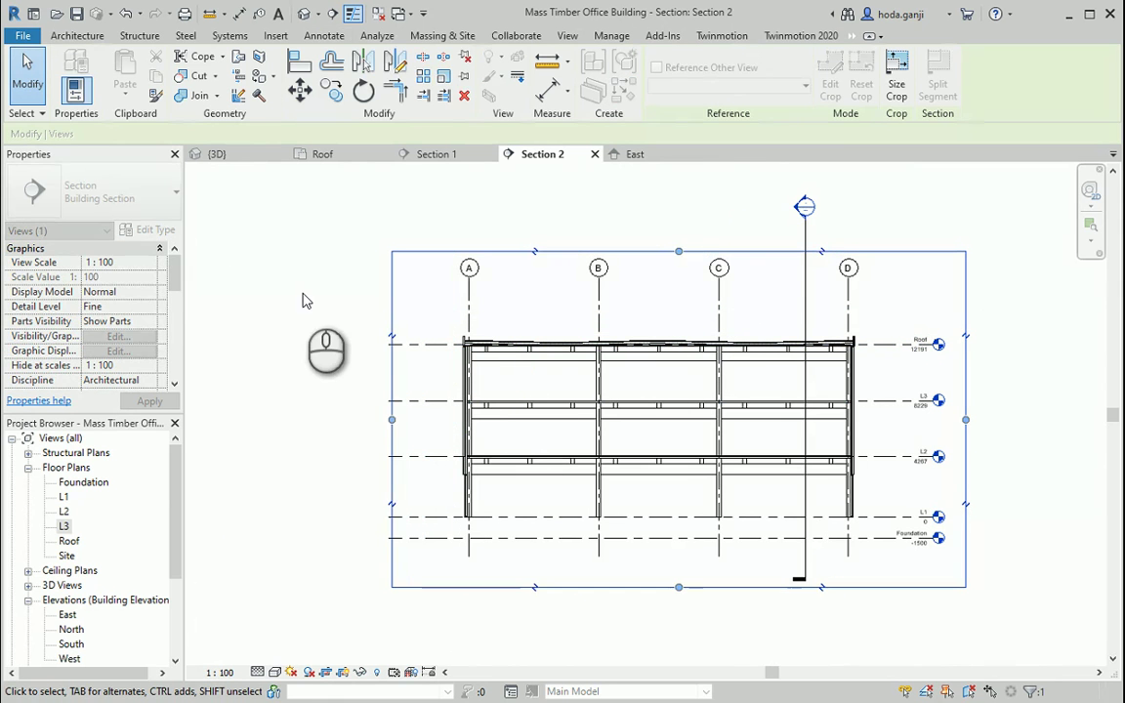
click(300, 296)
Open the Foundation floor plan.
double_click(84, 483)
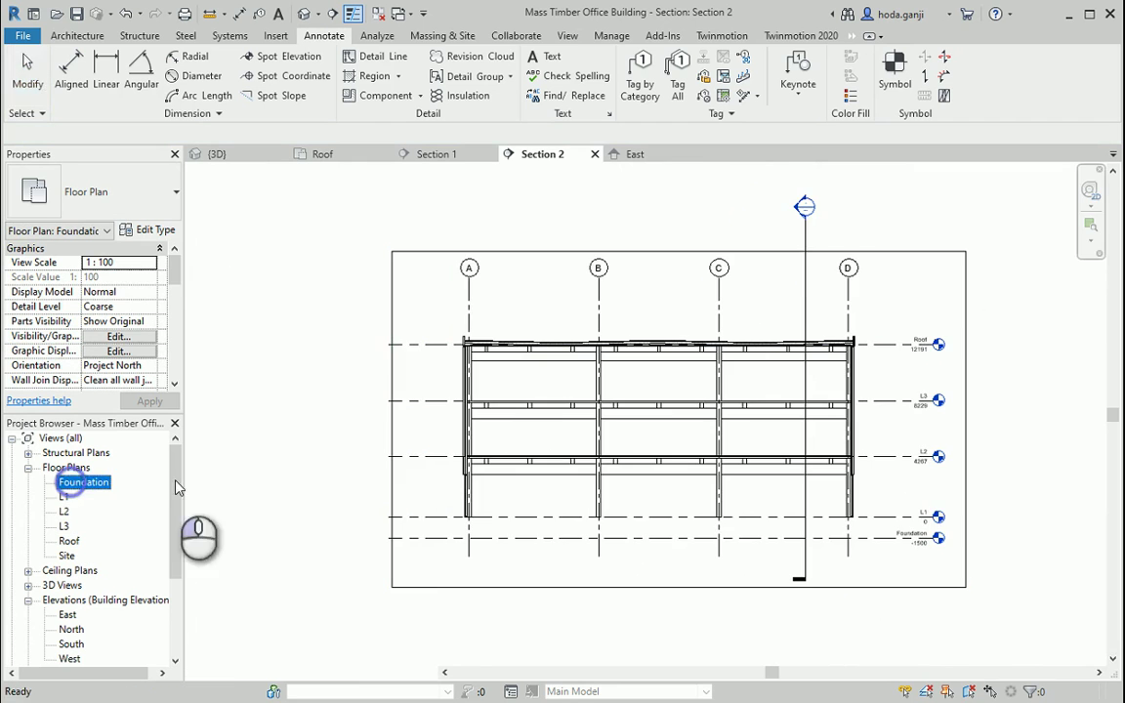
scroll(390, 482, down, 2)
scroll(607, 290, up, 2)
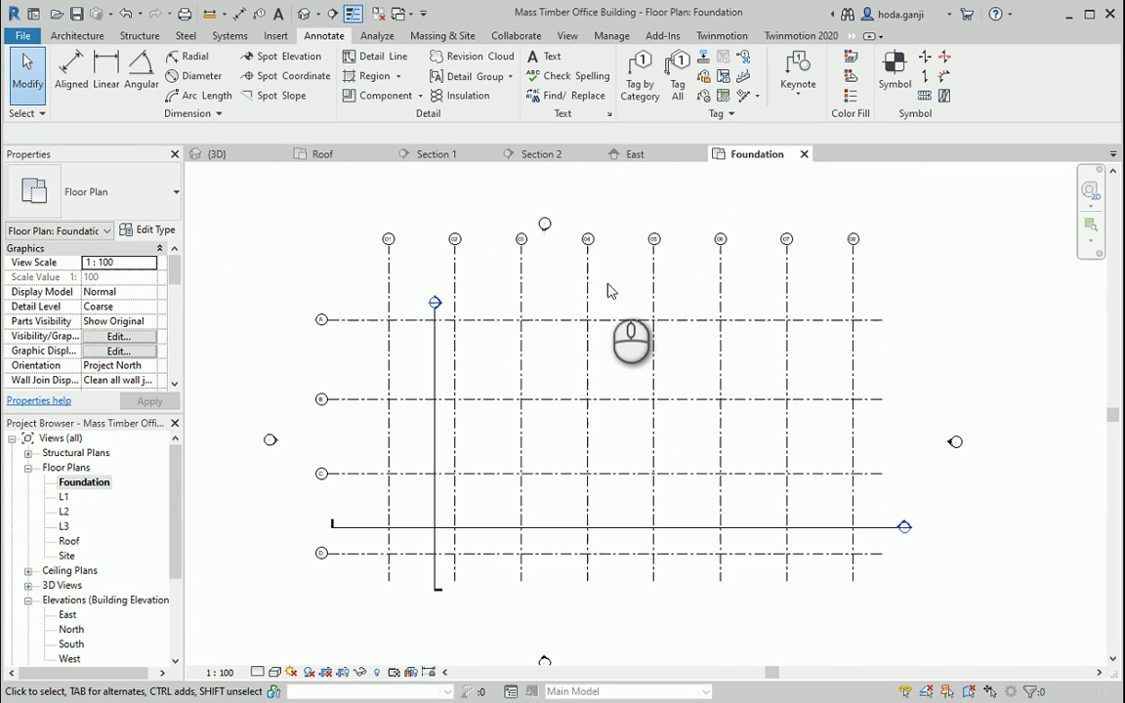
Start an isolated structural foundation and load the M_Footing-Rectangular family from the Canada library's Structural Foundations folder.
click(141, 37)
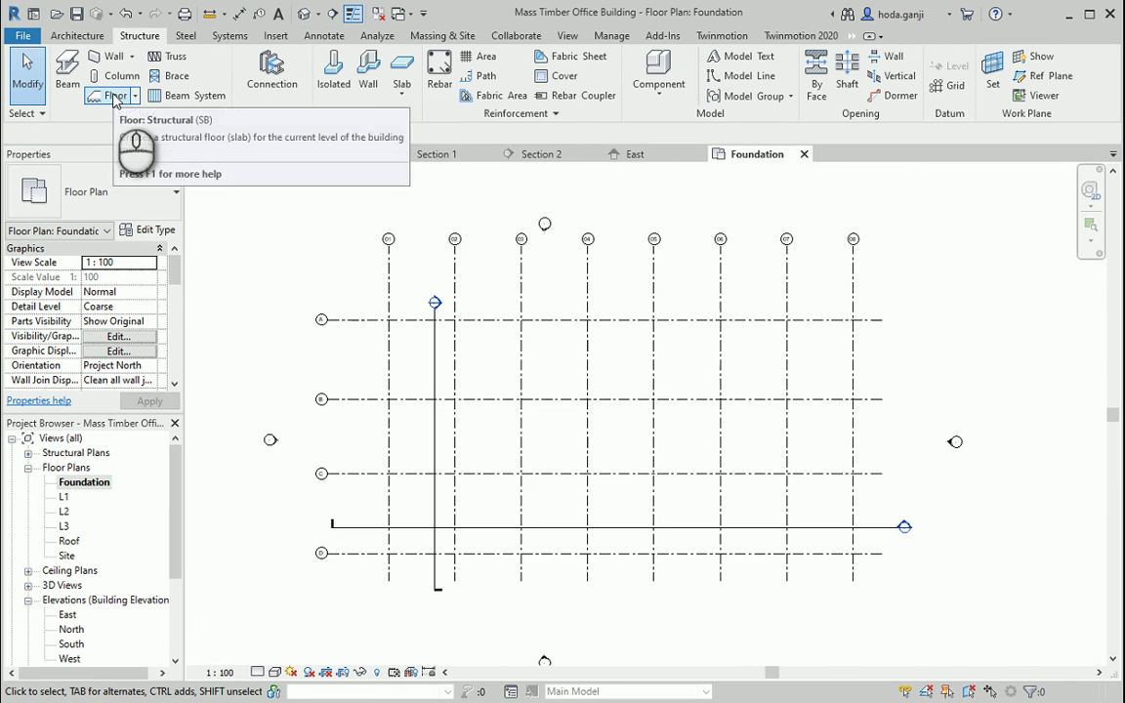
click(333, 76)
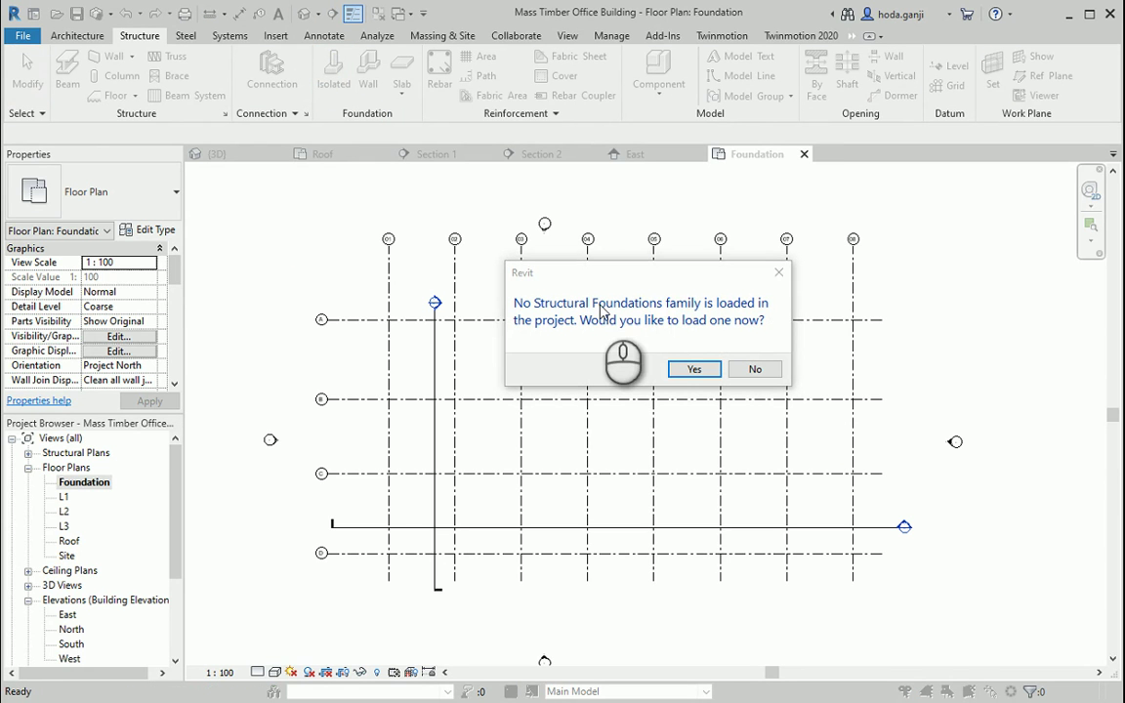
click(694, 369)
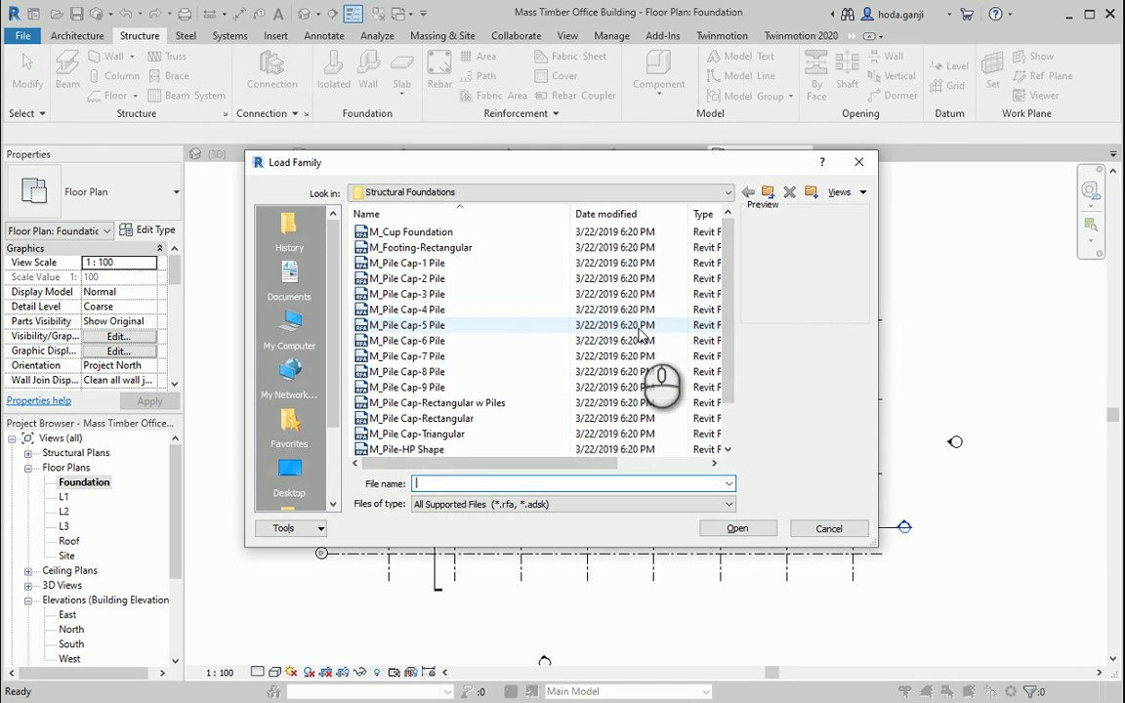
click(767, 193)
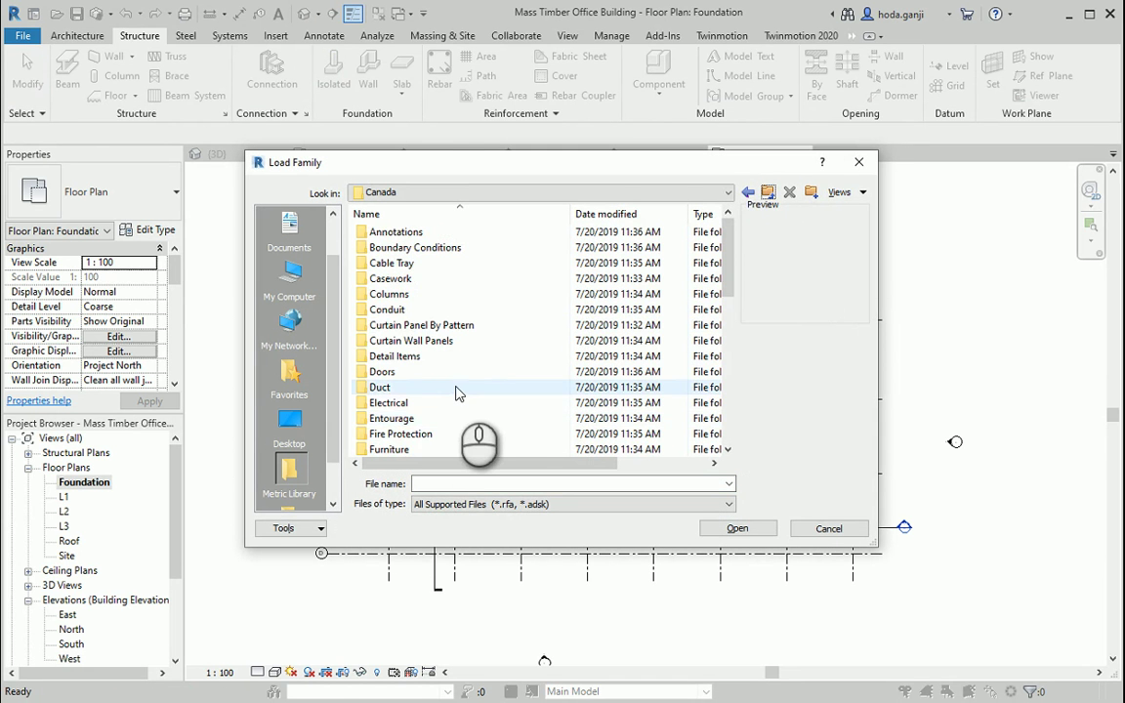
scroll(456, 393, down, 2)
scroll(455, 392, down, 5)
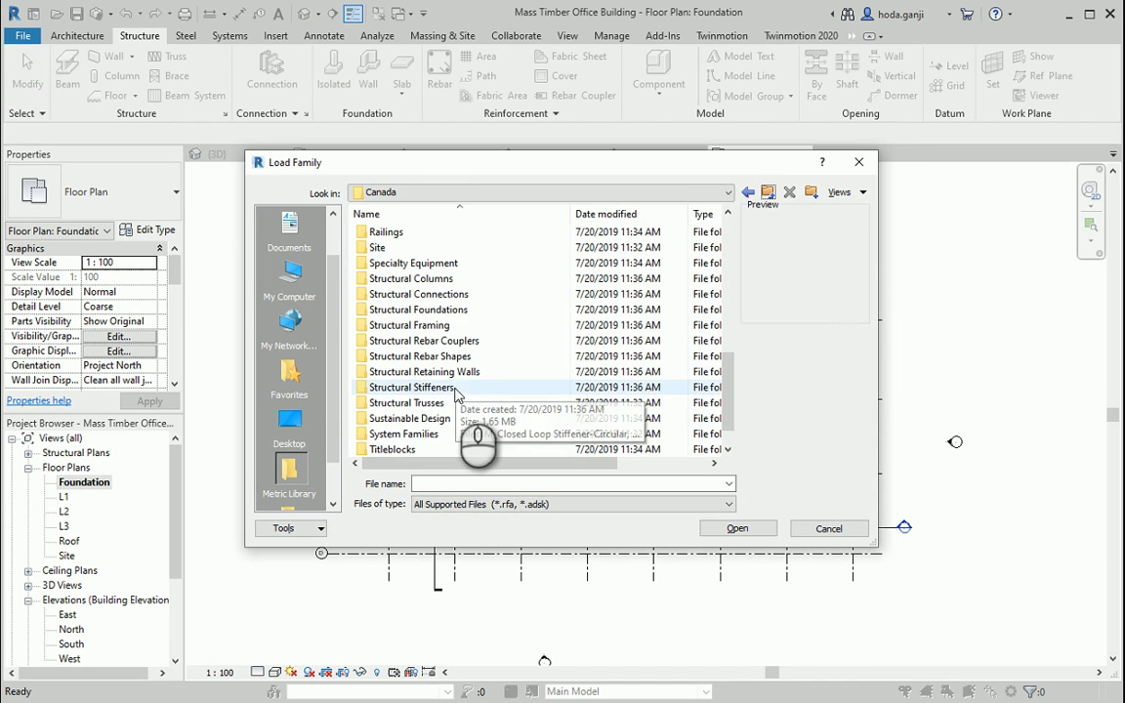
double_click(420, 309)
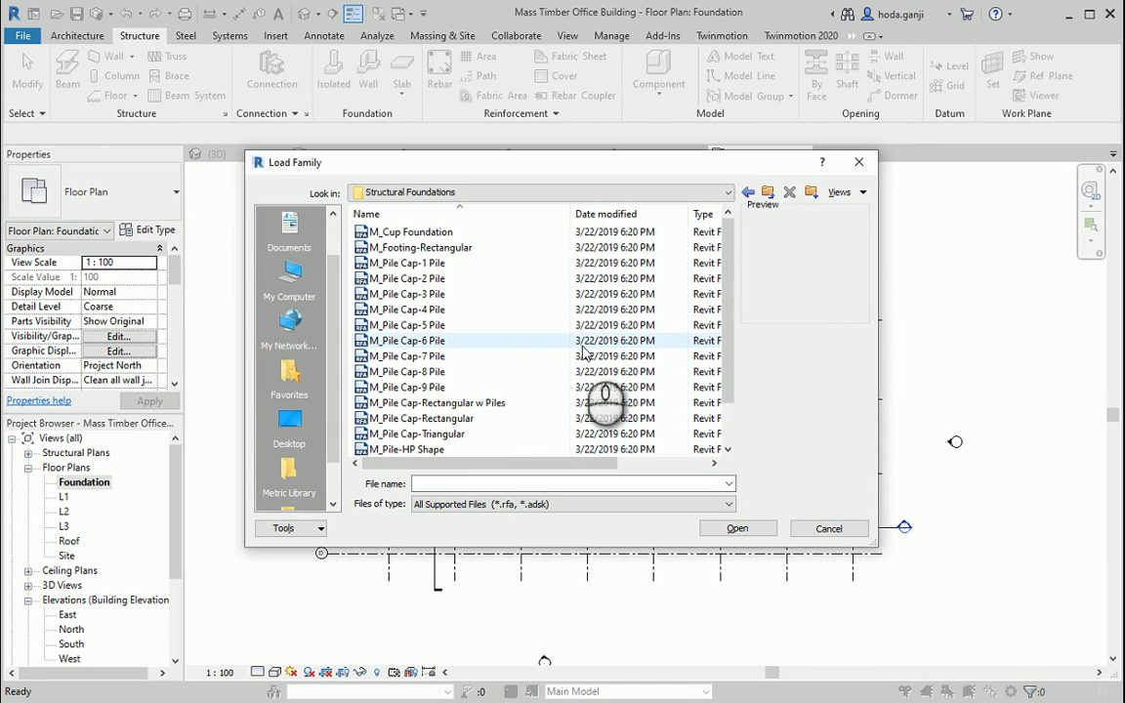
click(445, 248)
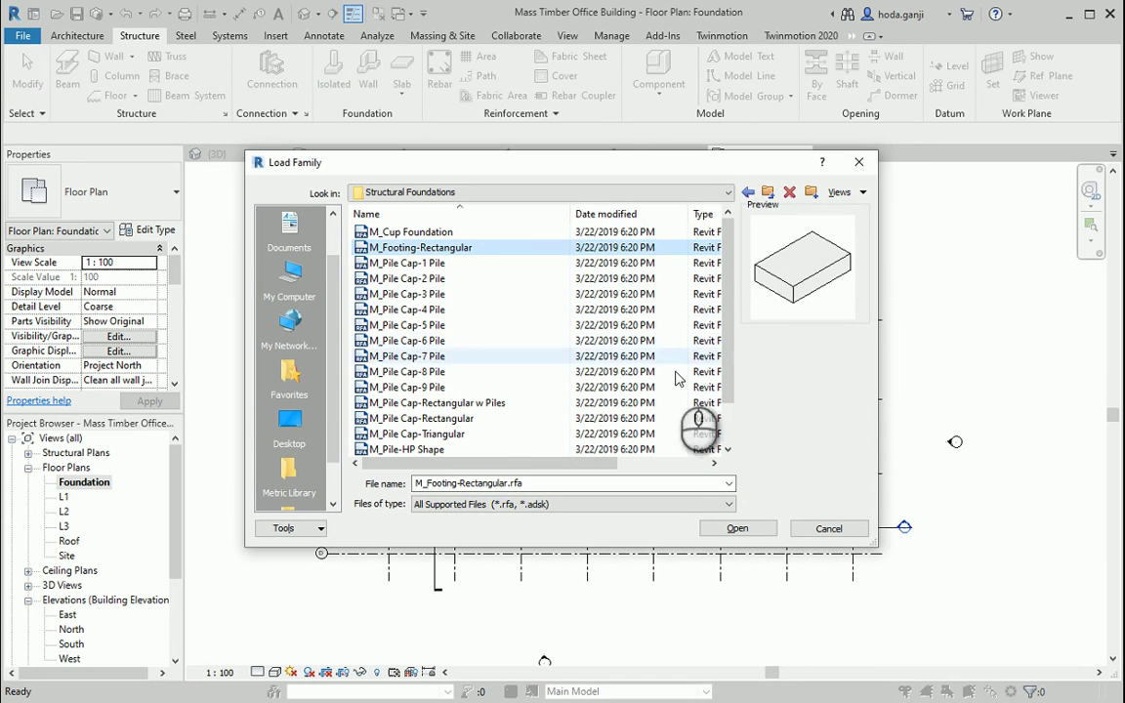
click(737, 529)
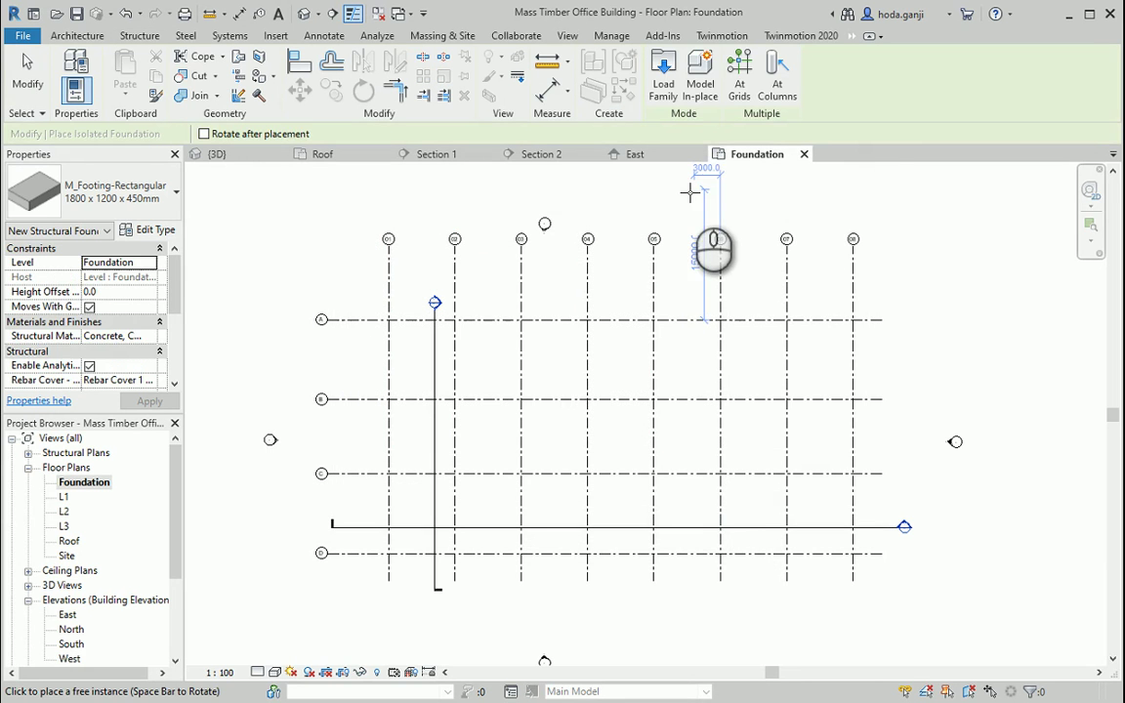
Place 1800 x 1200 x 450mm rectangular footings at all intersections of grids 01 to 08 and A to D.
click(735, 73)
drag(956, 597, 278, 196)
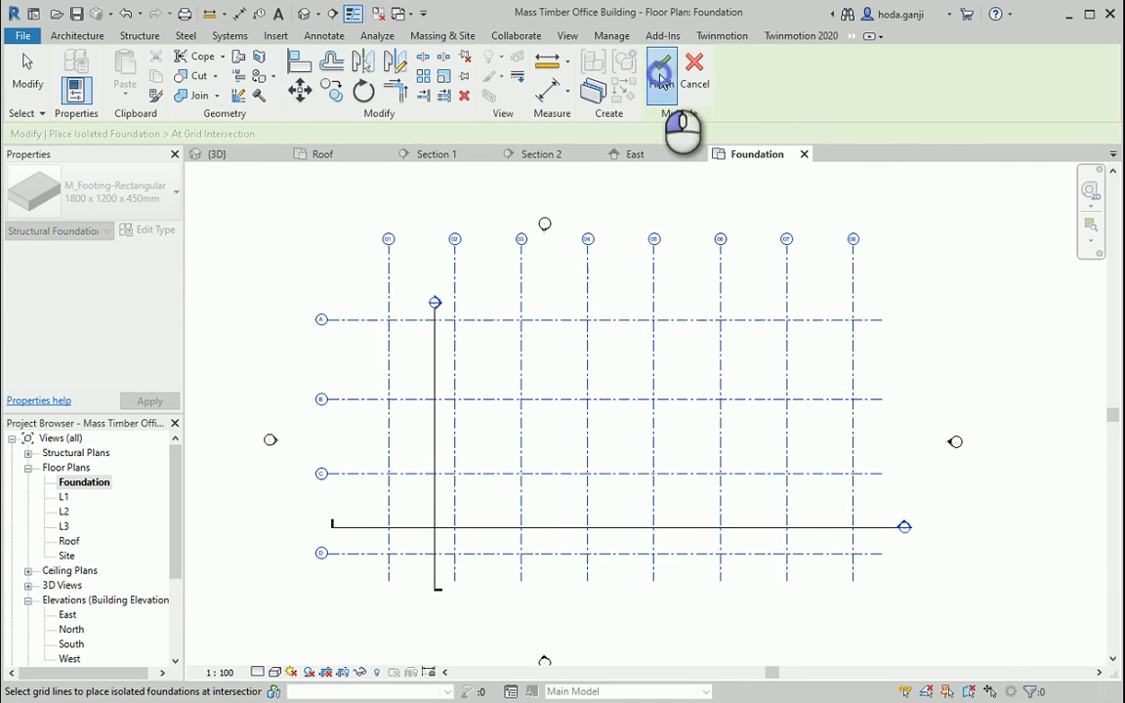
click(661, 78)
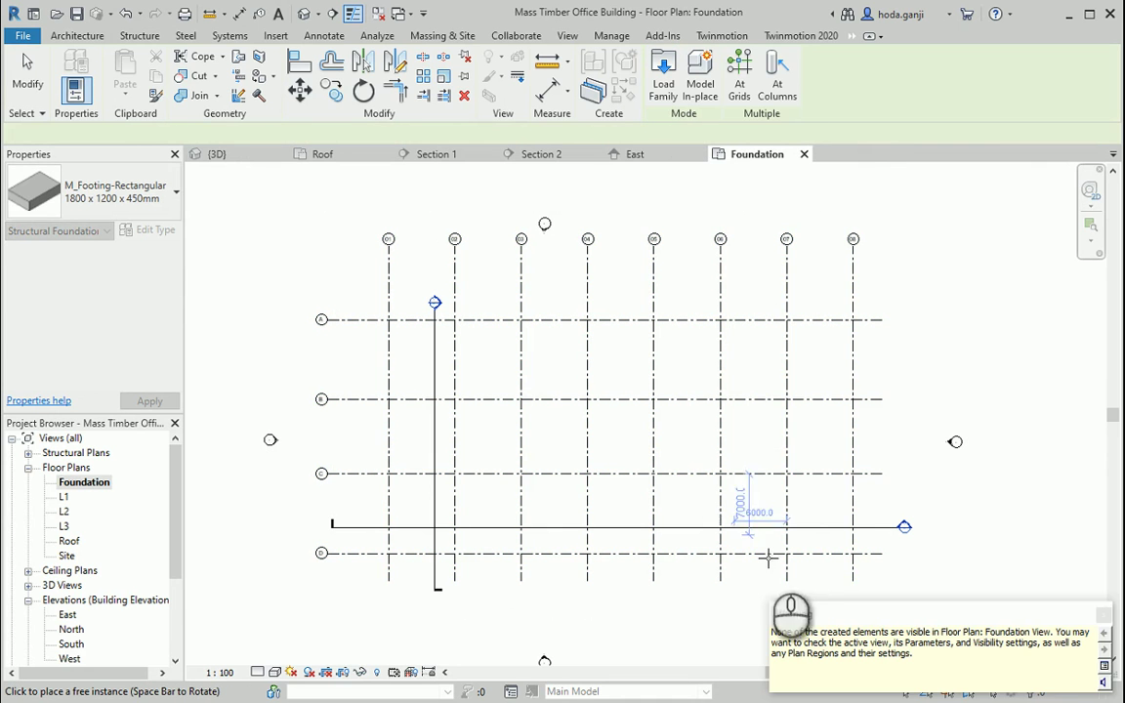
Dismiss the visibility warning and end the isolated footing placement.
click(1106, 615)
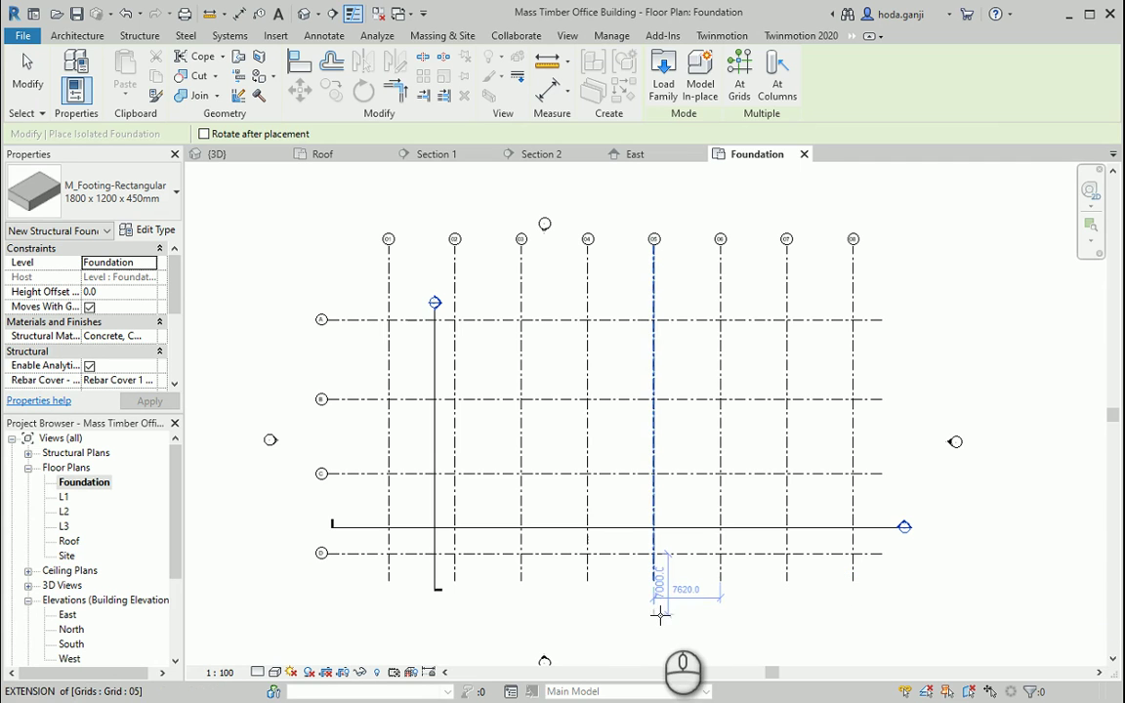
key(Escape)
key(Escape)
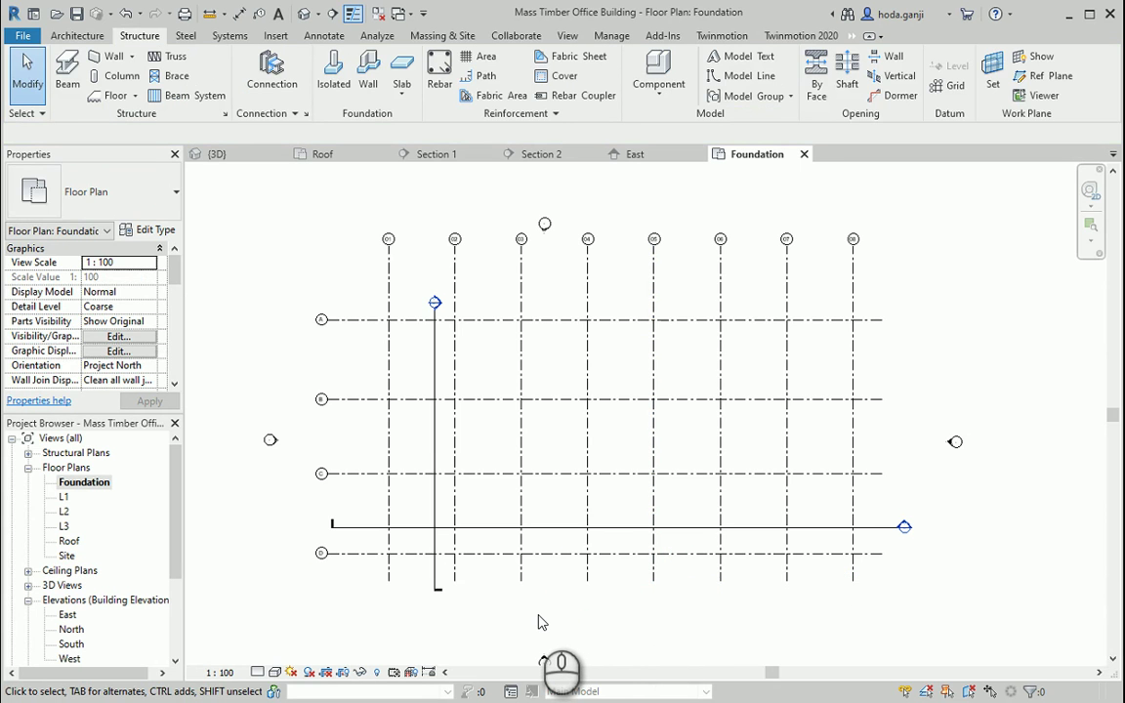
Set the Foundation plan's view range Bottom and View Depth levels to Unlimited.
key(v)
key(r)
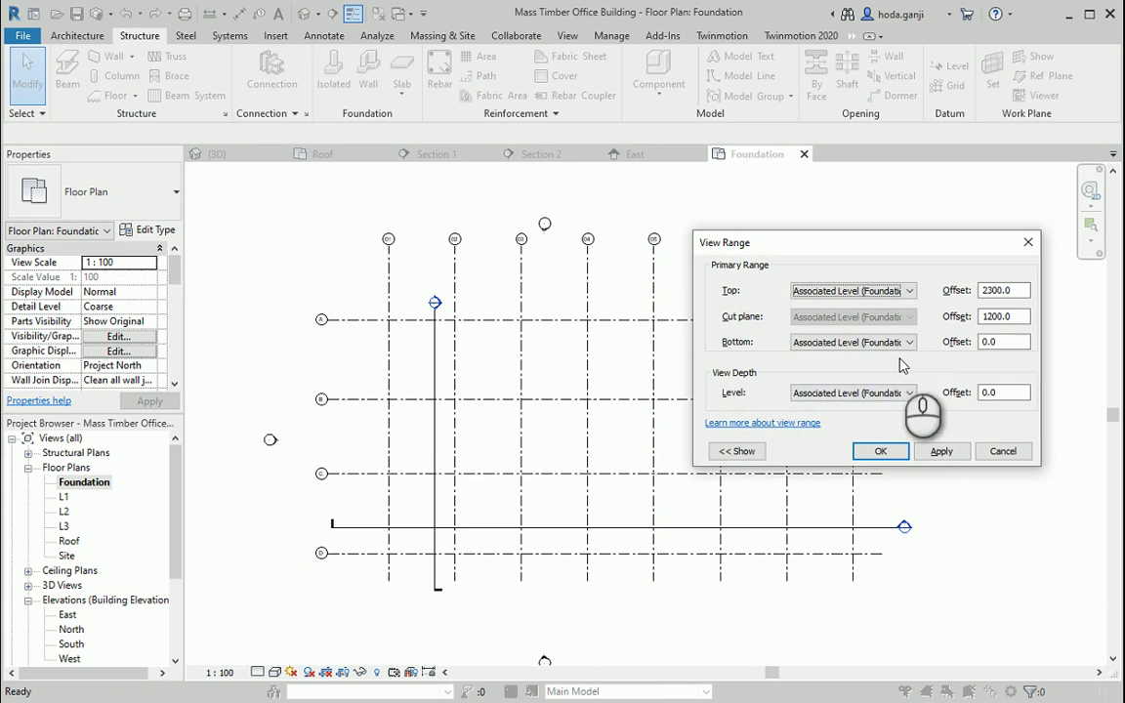
click(907, 391)
click(884, 428)
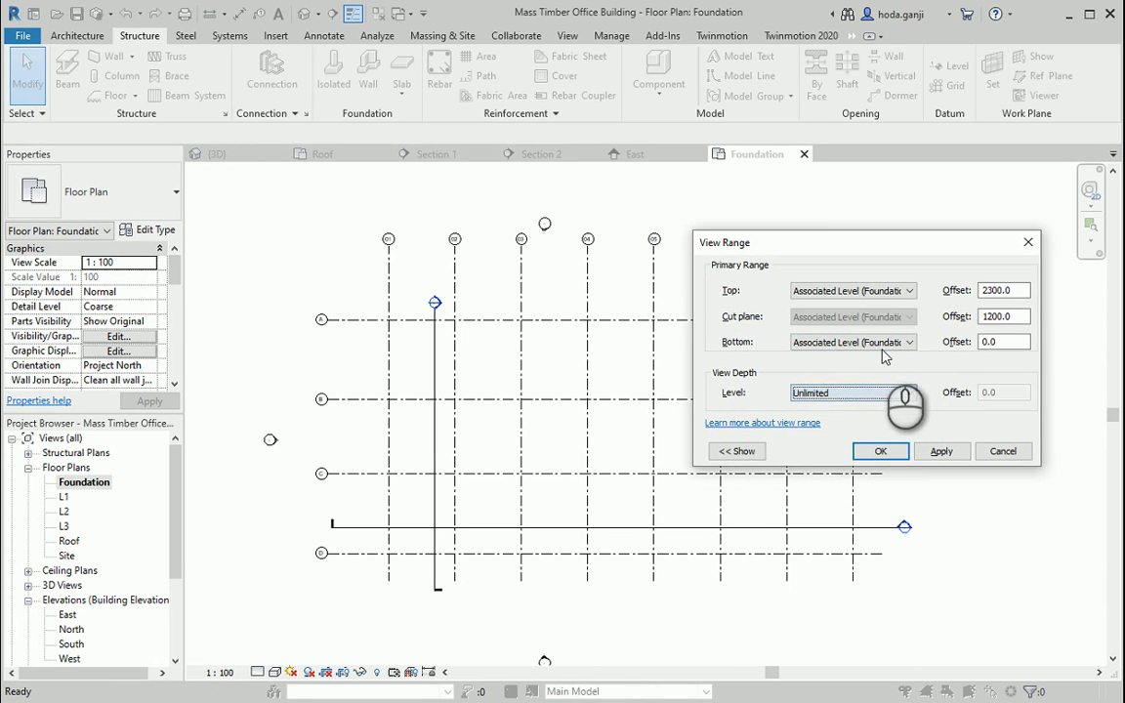
click(880, 343)
click(836, 378)
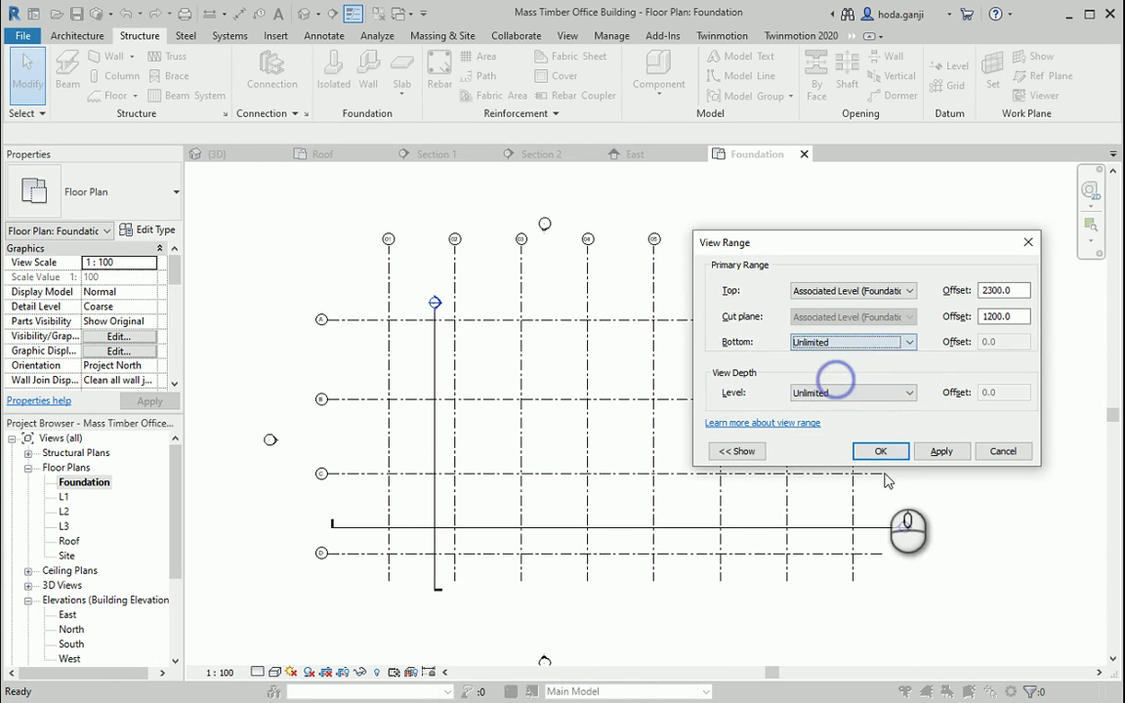
click(942, 451)
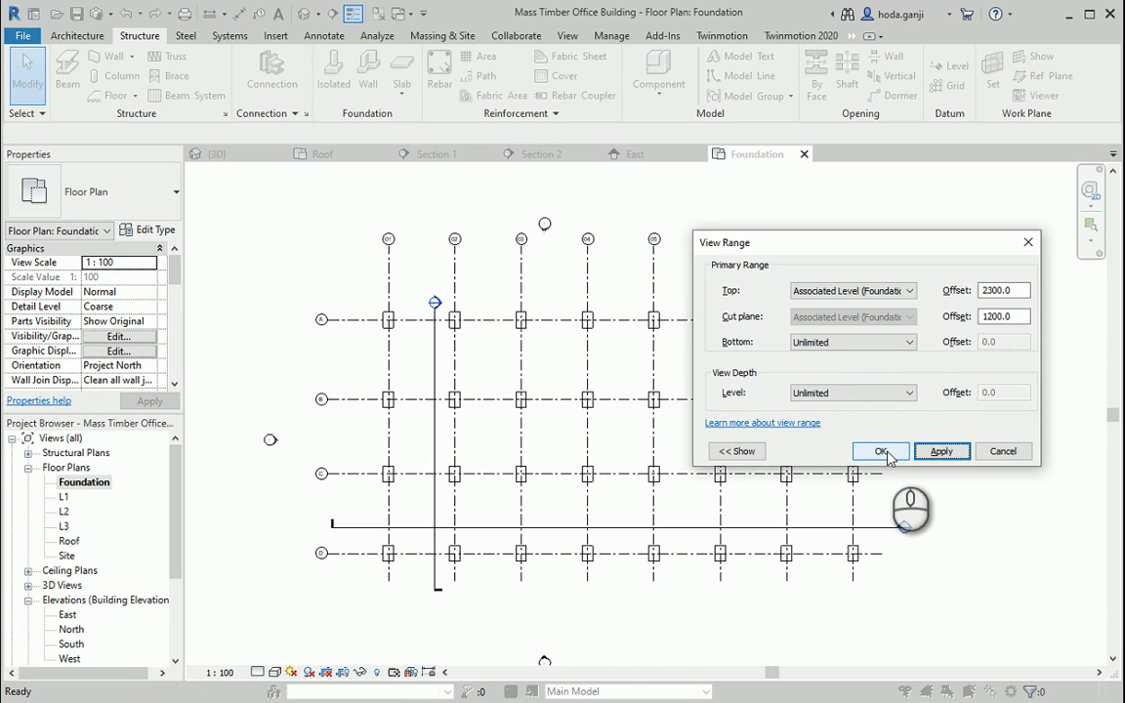
click(882, 451)
Delete the four footings where grids B and C intersect grids 01 and 08.
scroll(388, 400, up, 2)
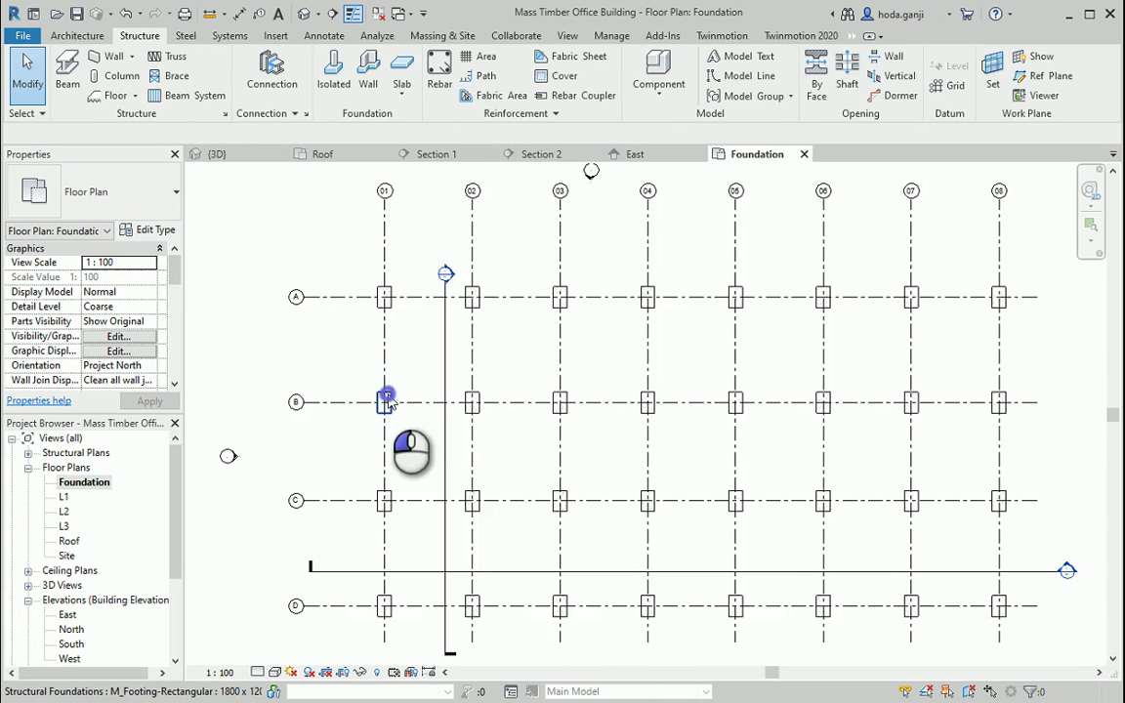
click(387, 400)
key(Delete)
click(389, 498)
key(Delete)
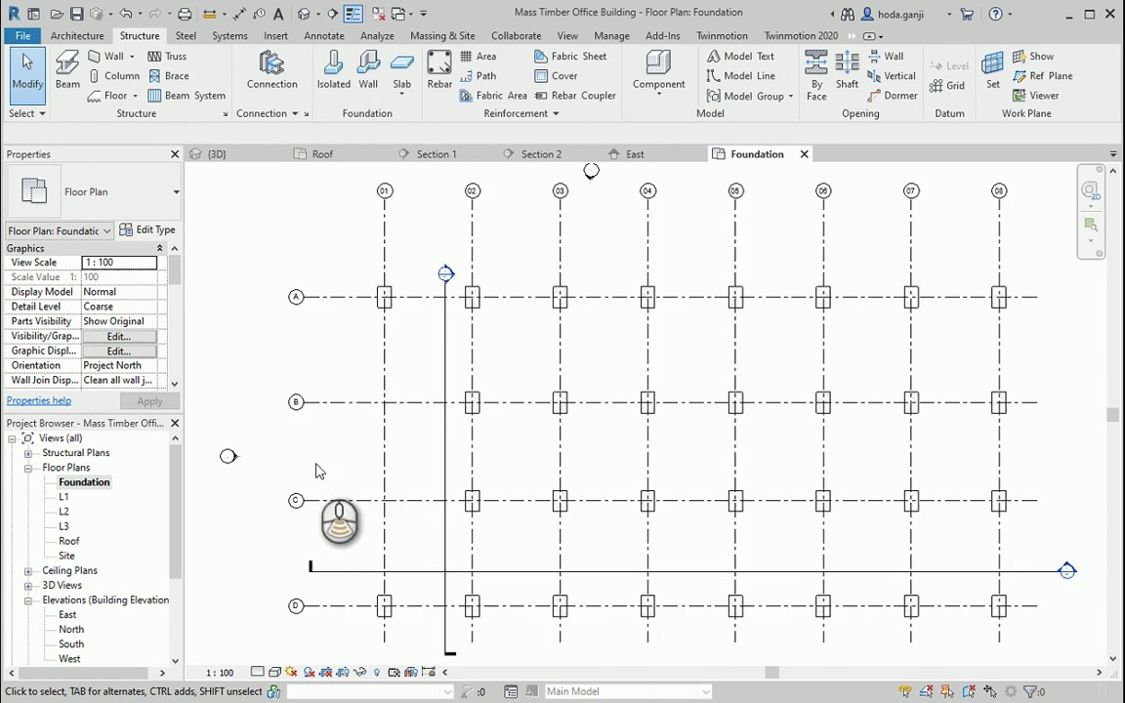
scroll(874, 467, up, 1)
click(928, 502)
key(Delete)
scroll(781, 389, down, 1)
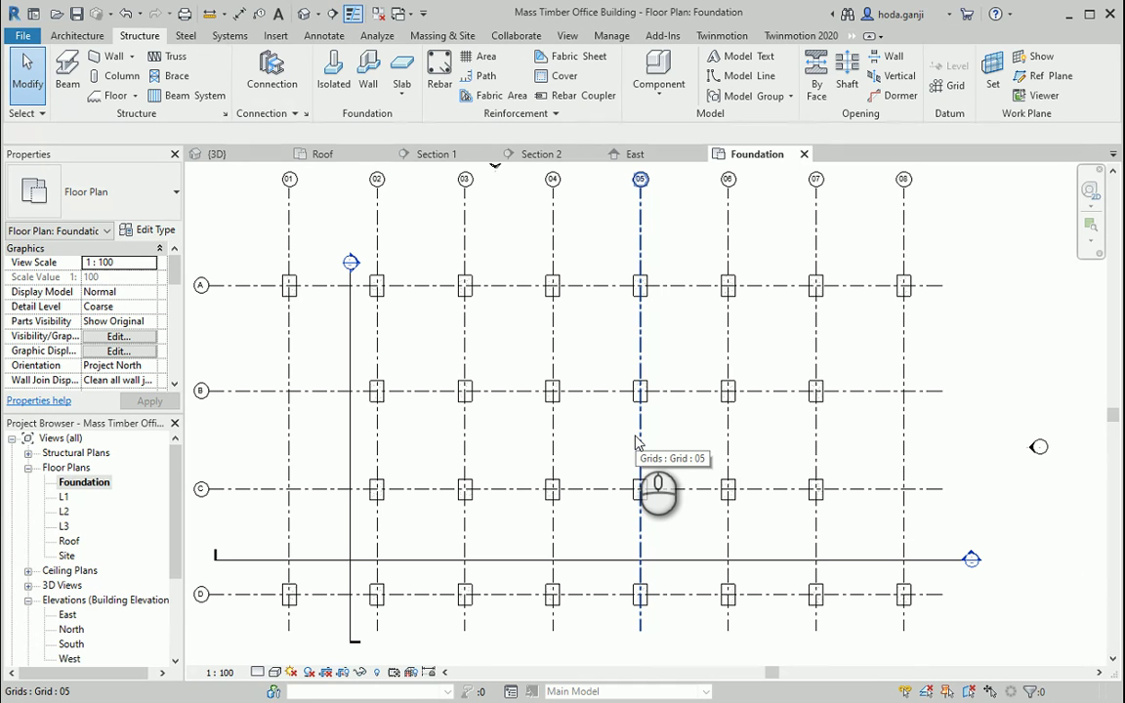
Set the Foundation plan's view range Top to Level Above (L1) and its cut plane offset to 2000.
key(v)
key(r)
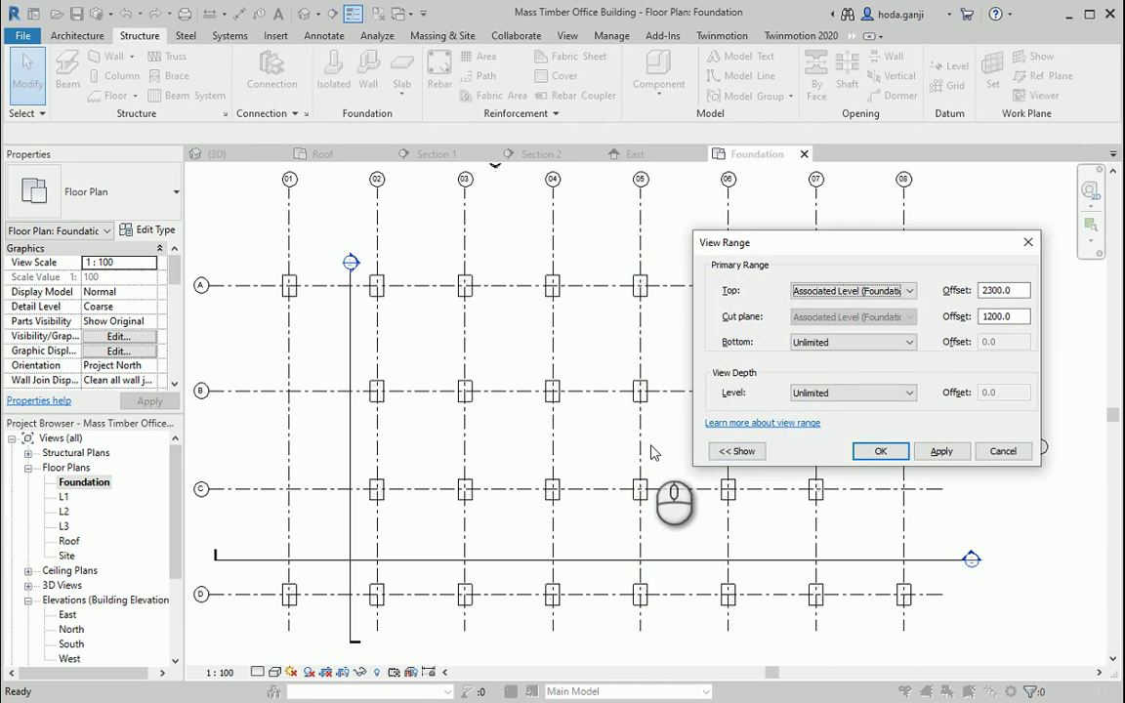
click(908, 292)
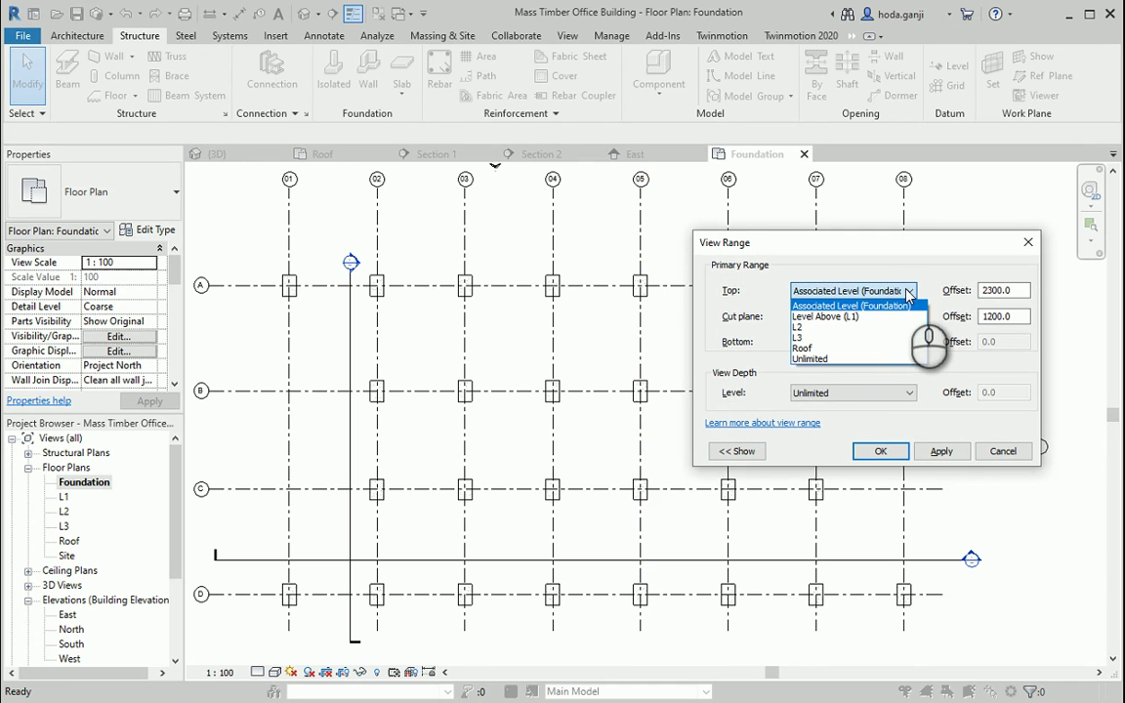
click(894, 318)
click(941, 451)
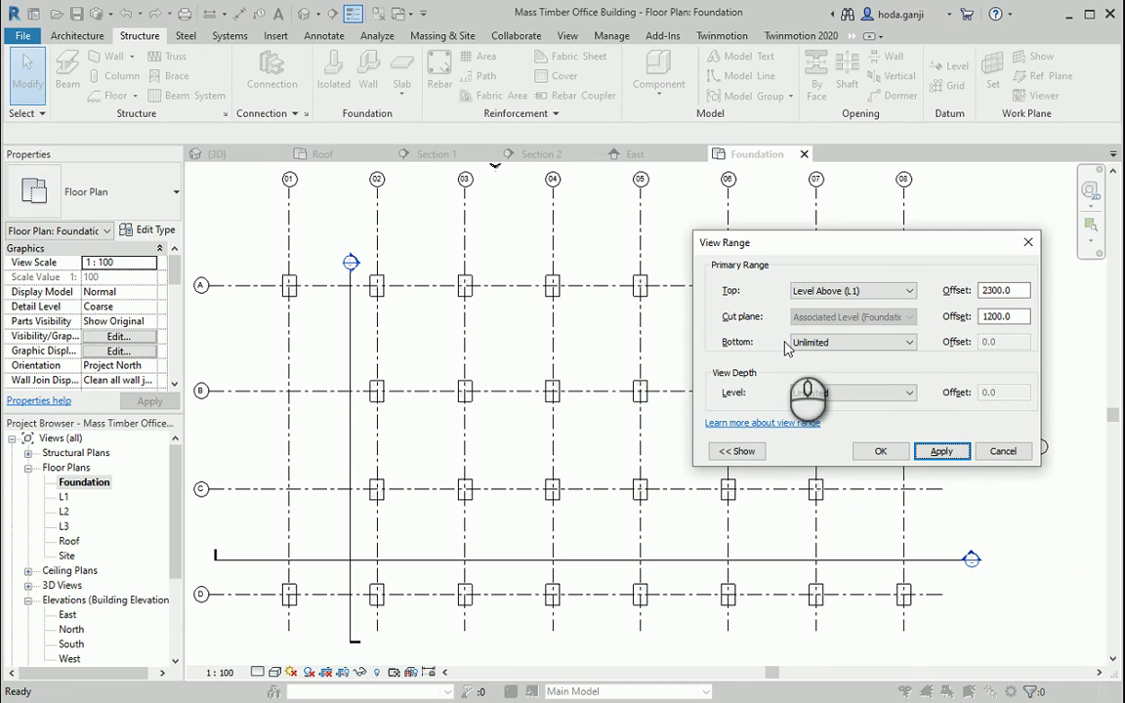
double_click(1016, 315)
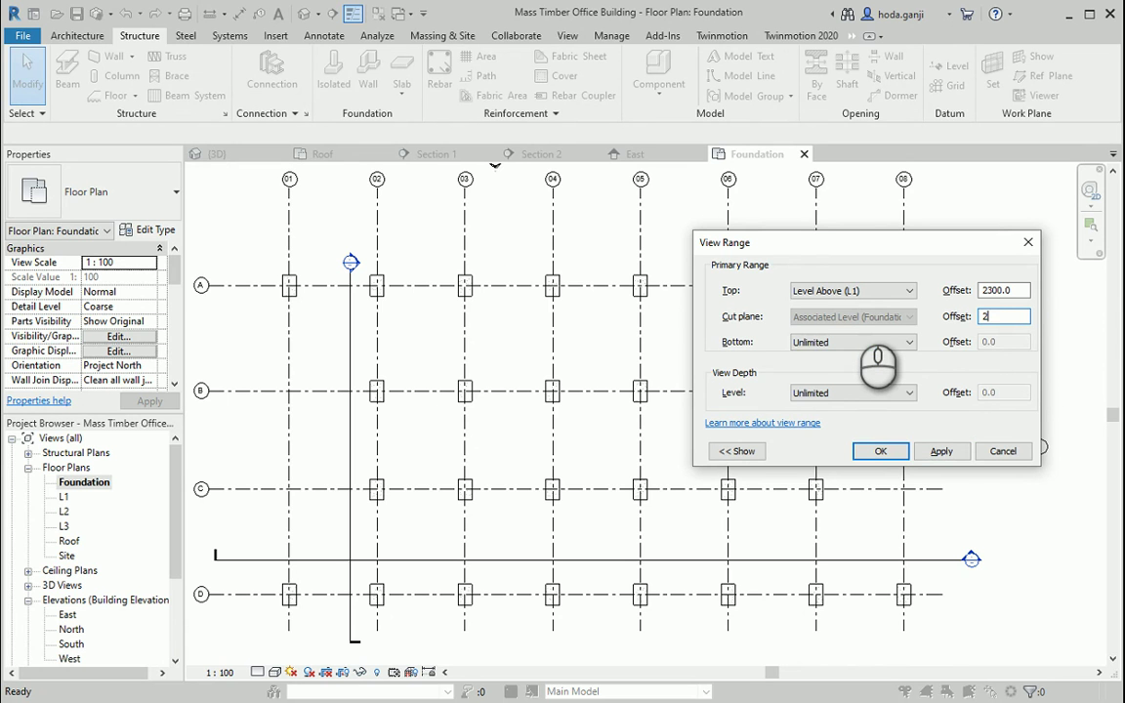
click(941, 450)
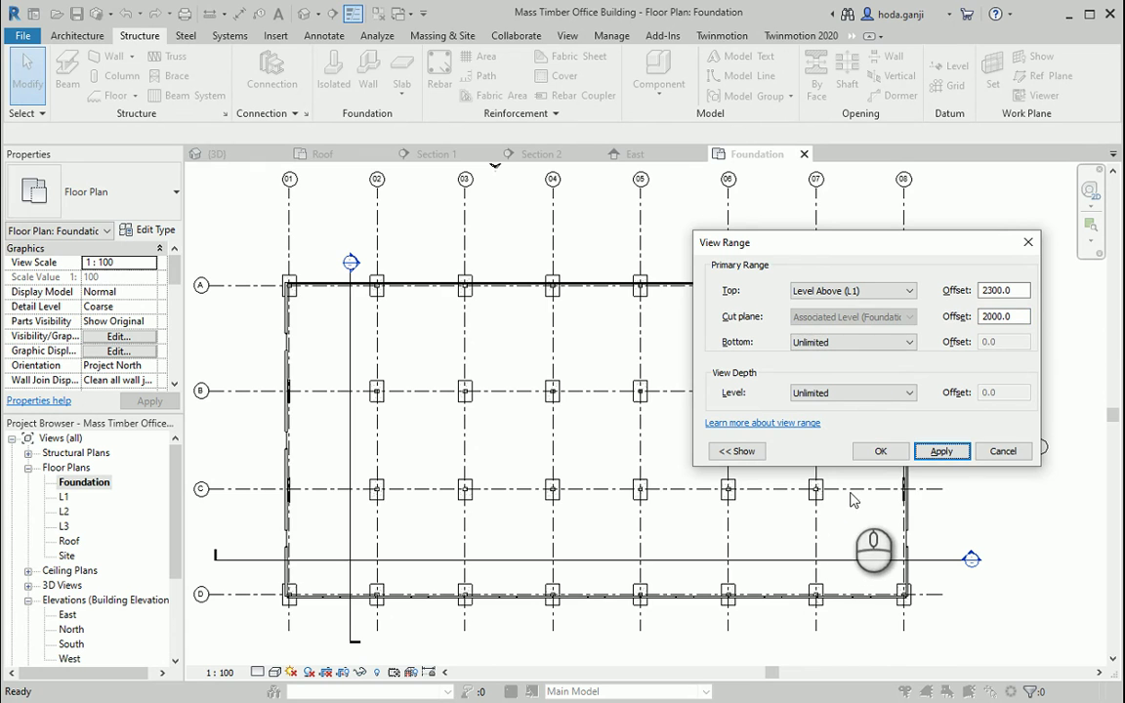
click(880, 450)
Check the properties of the column at grid A-02 and the foundation section detail in the project PDF in Adobe Acrobat Reader.
scroll(408, 291, up, 4)
scroll(562, 321, up, 3)
scroll(642, 360, up, 2)
scroll(516, 445, up, 1)
click(515, 445)
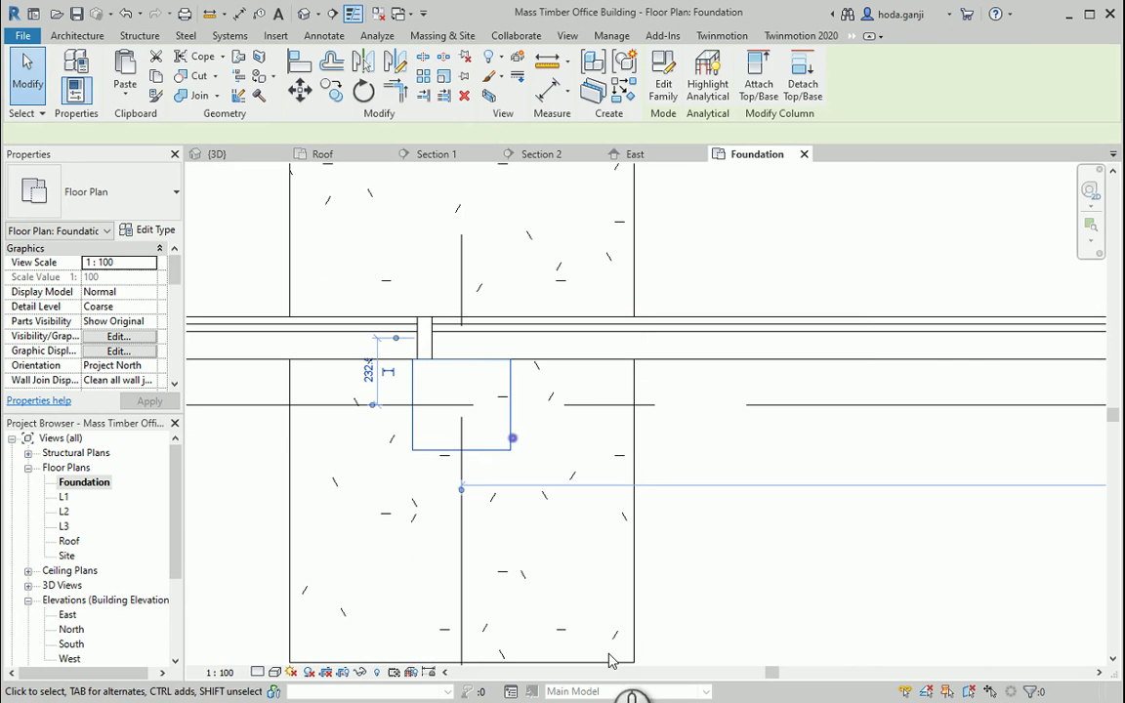
key(alt+Tab)
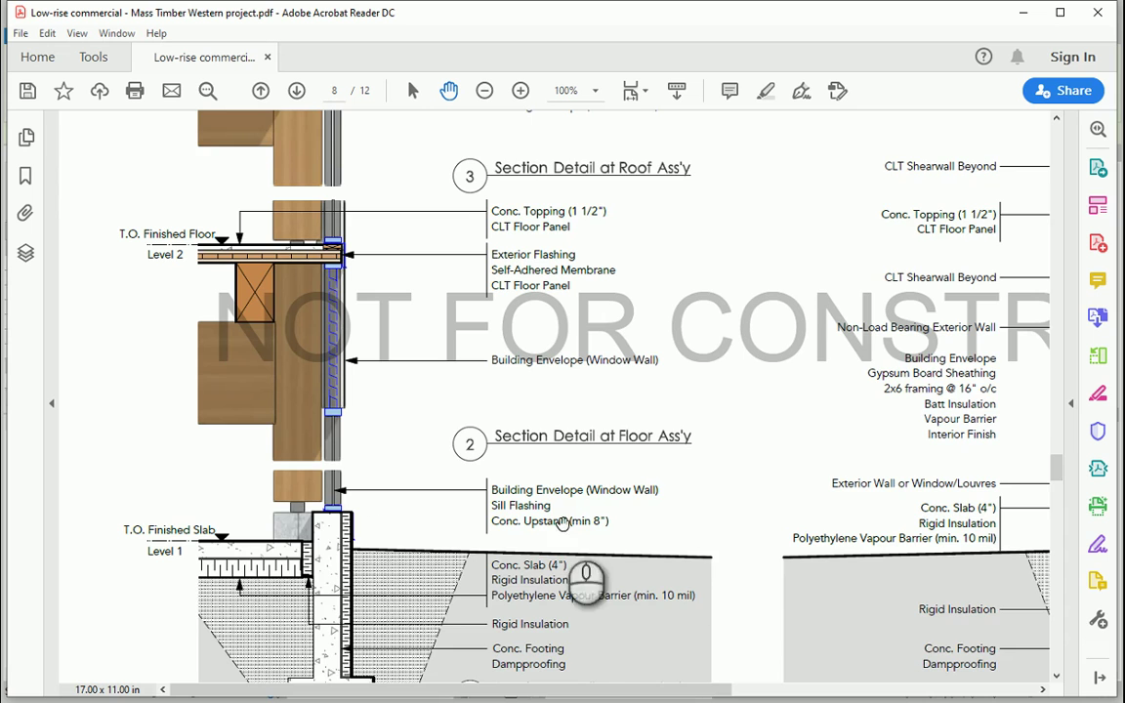
scroll(313, 456, down, 2)
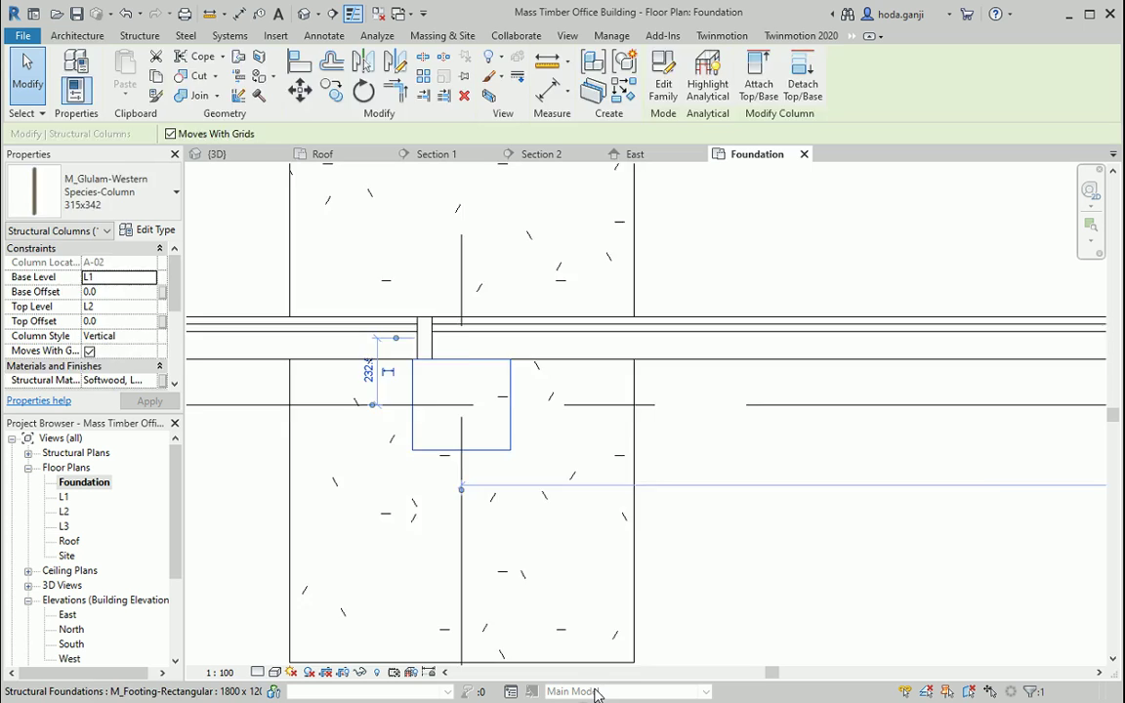
key(Escape)
scroll(824, 503, down, 1)
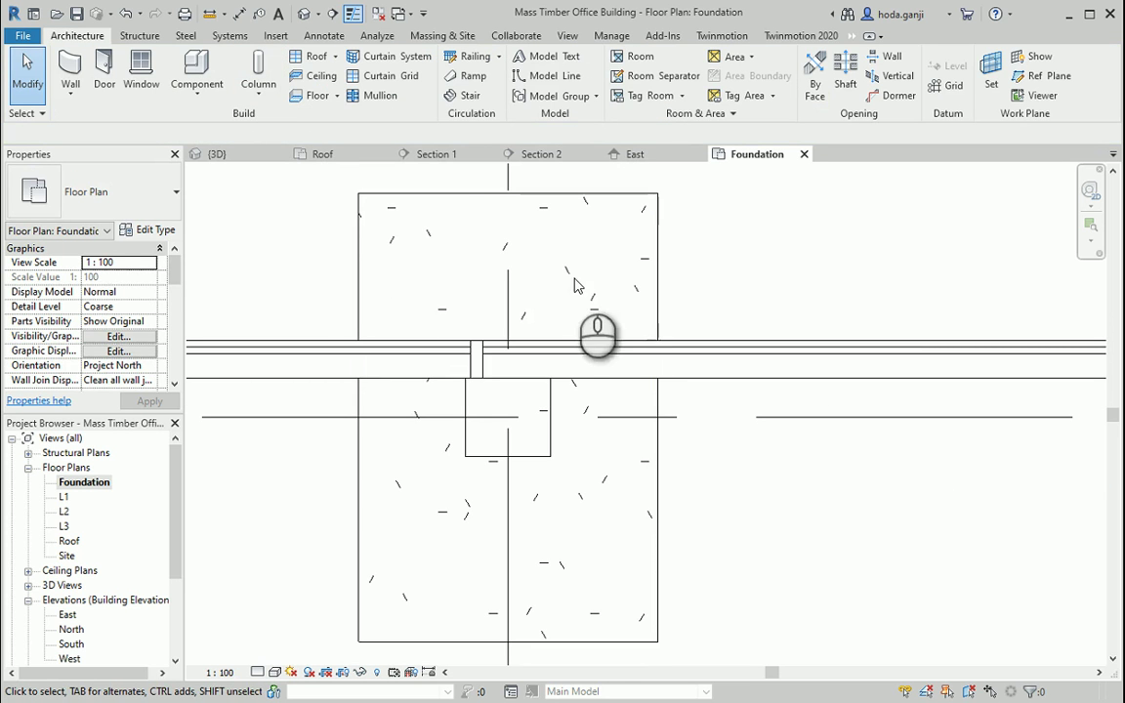
key(alt+Tab)
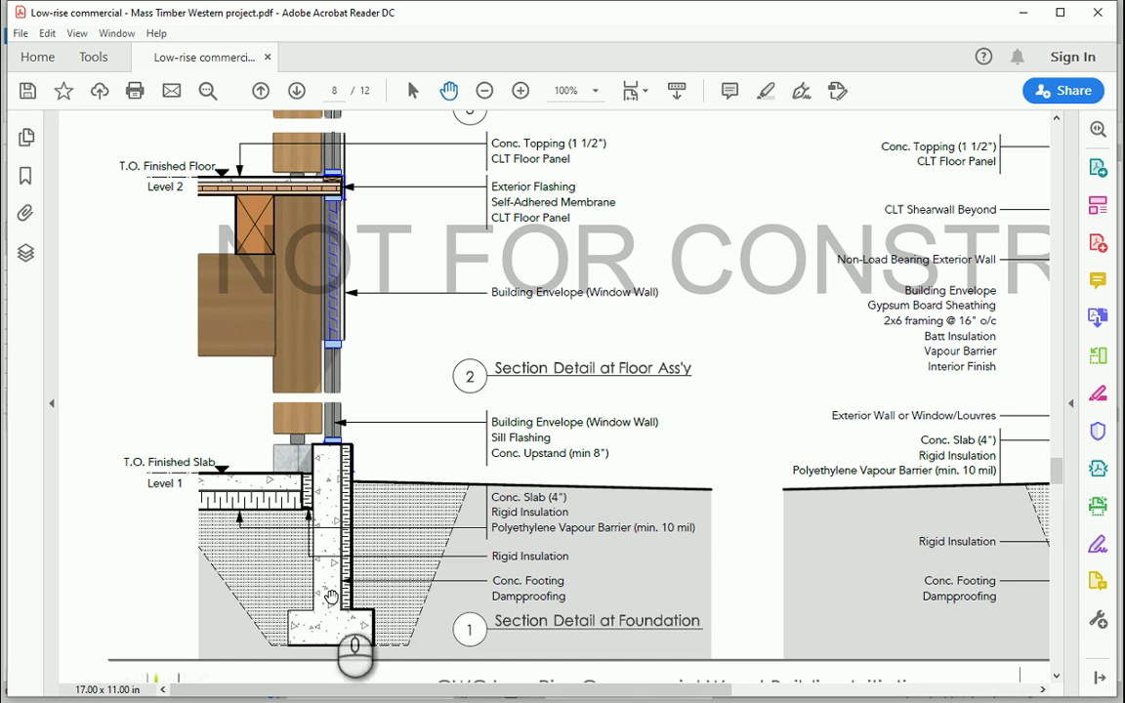
key(alt+Tab)
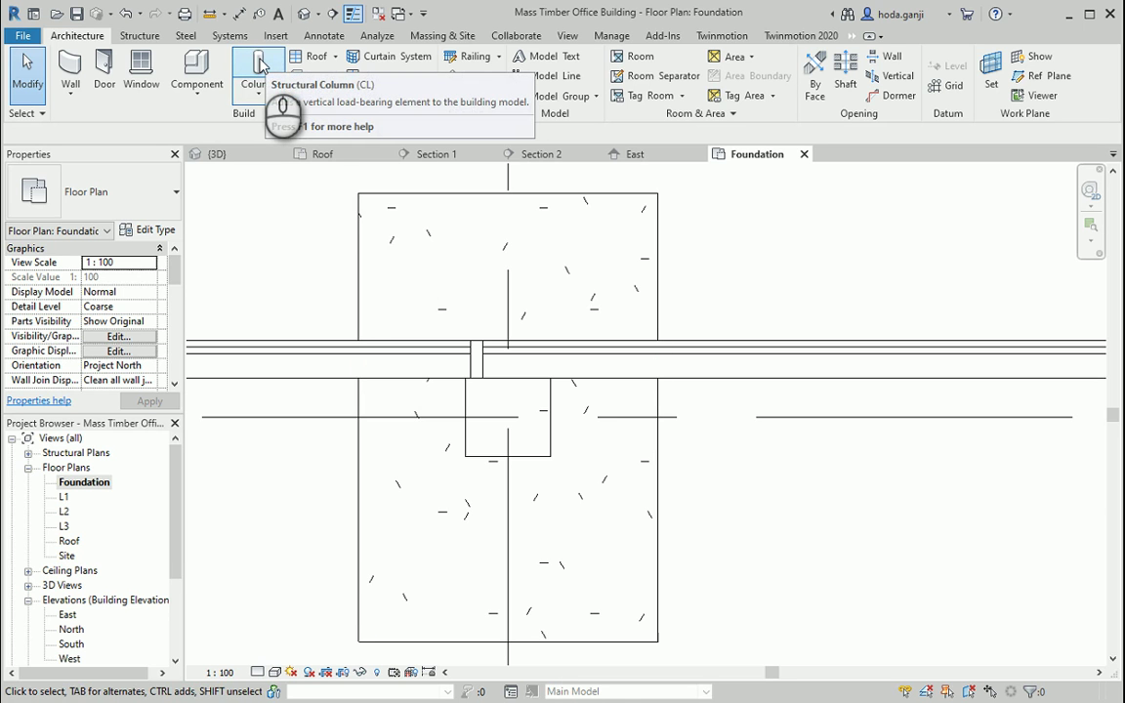
click(260, 64)
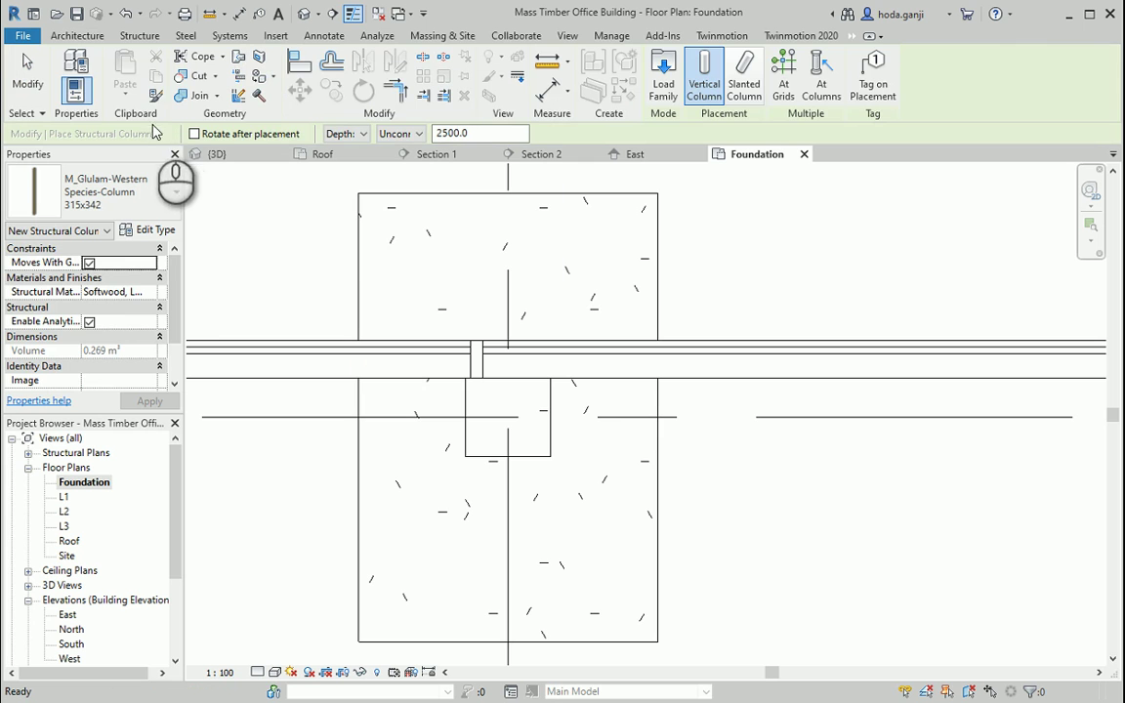
click(140, 35)
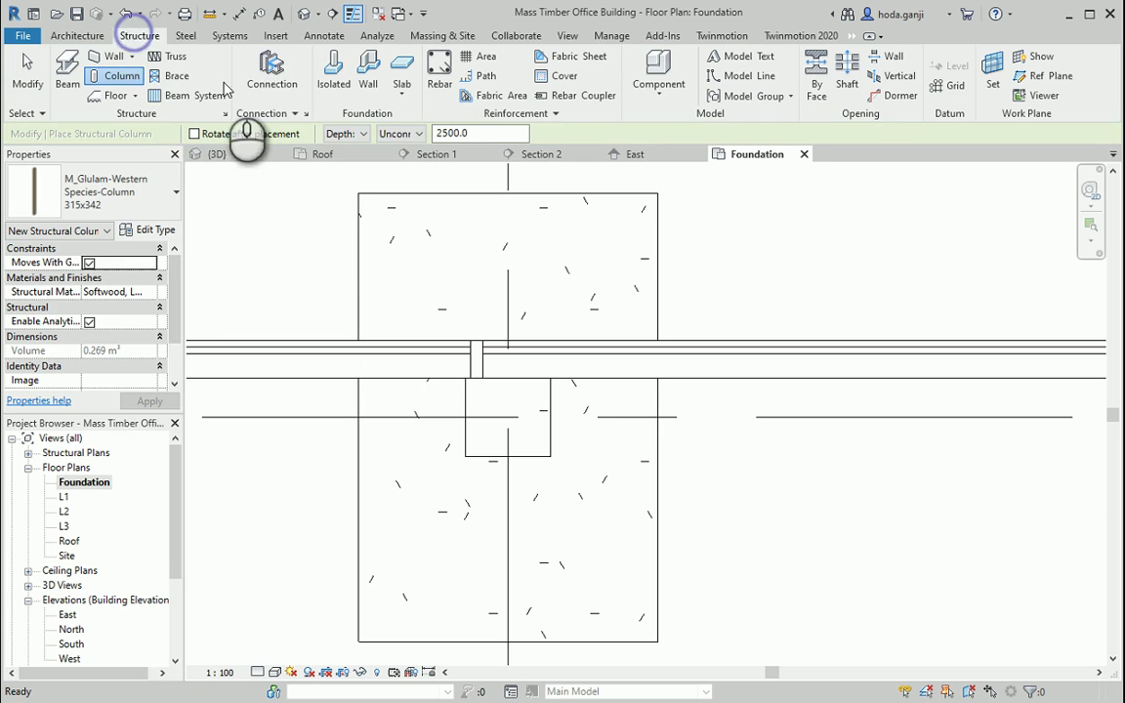
click(127, 78)
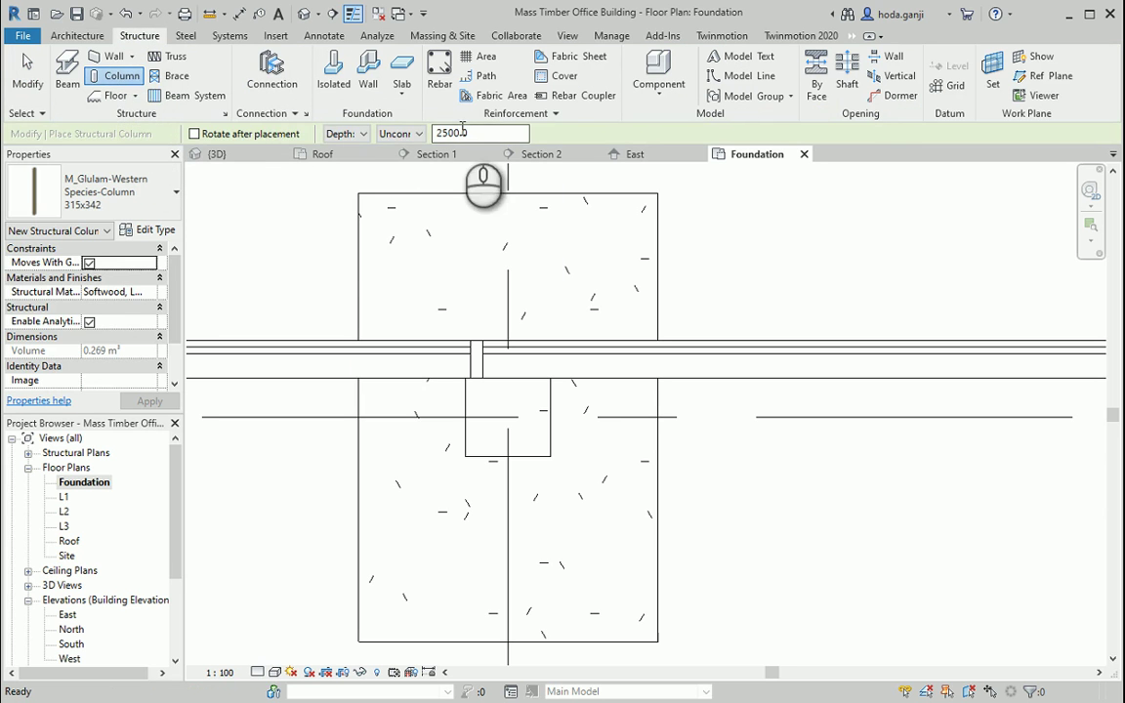
key(Escape)
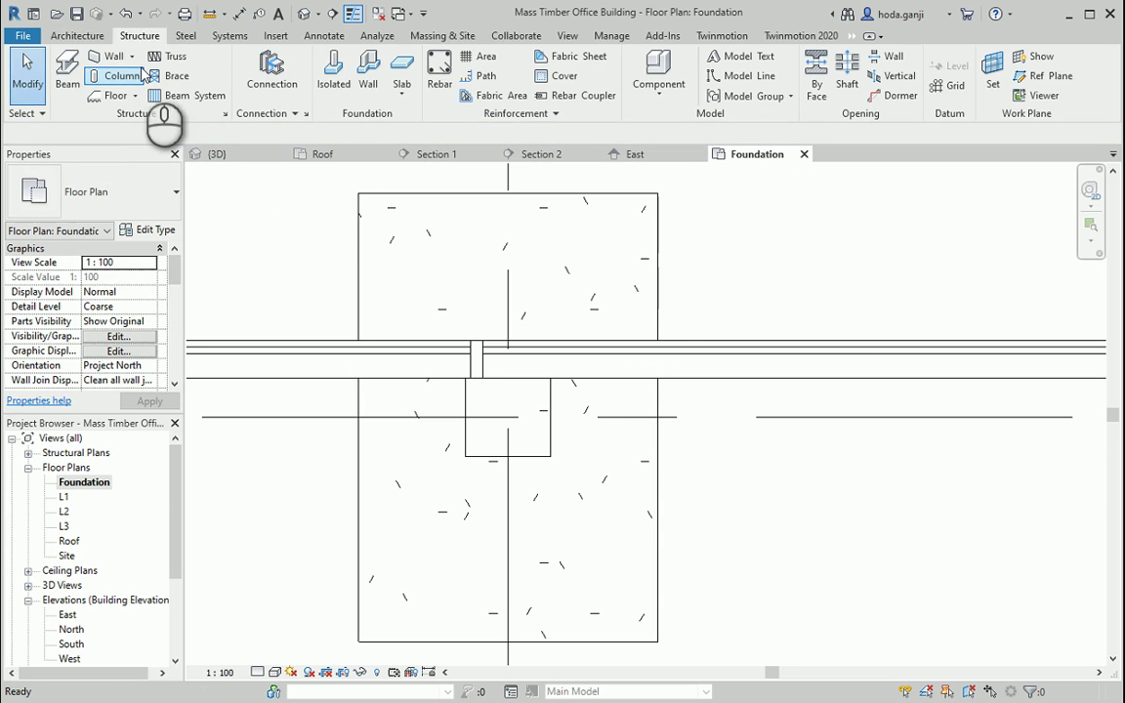
Start a structural column and browse for a family in the Canada library's Structural Columns Concrete folder.
click(122, 75)
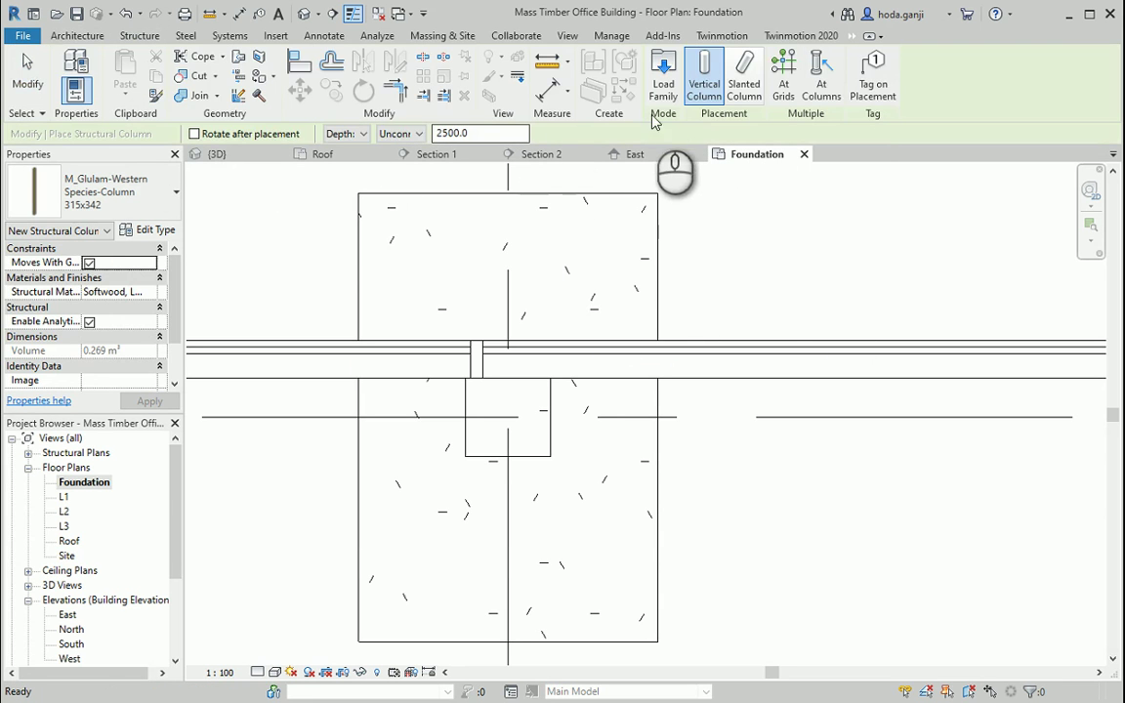
click(663, 86)
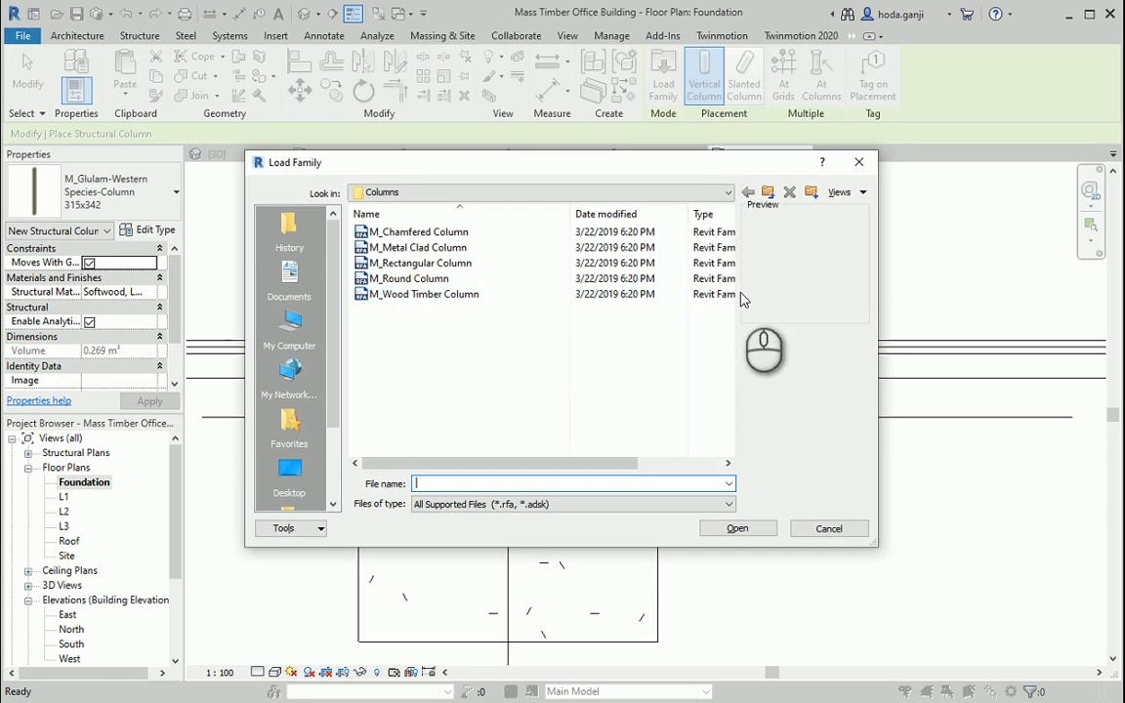
click(768, 192)
scroll(635, 342, down, 8)
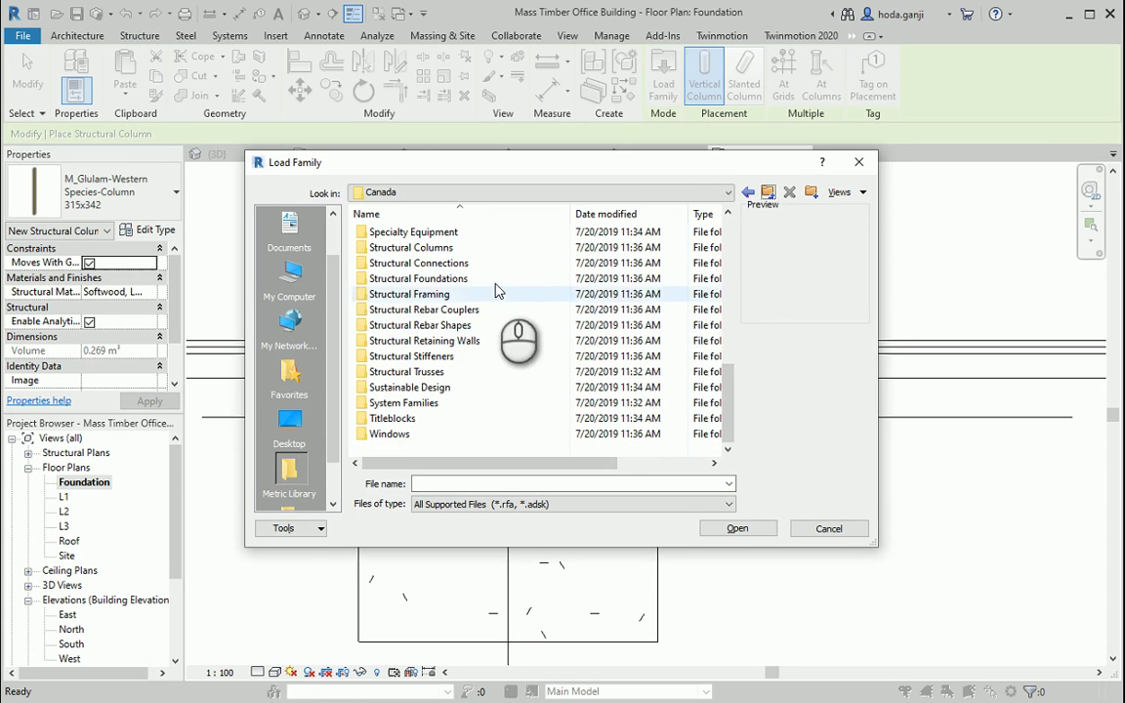
double_click(481, 248)
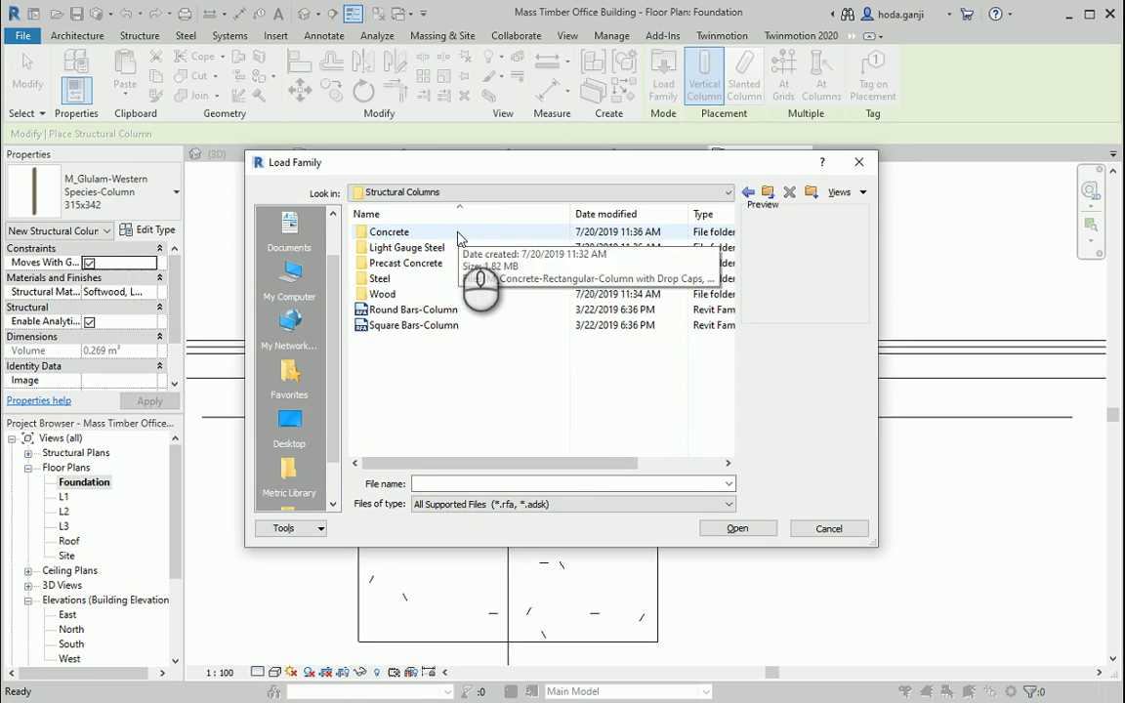
double_click(458, 235)
Compare the concrete column family previews and load M_Concrete-Rectangular-Column.
click(461, 234)
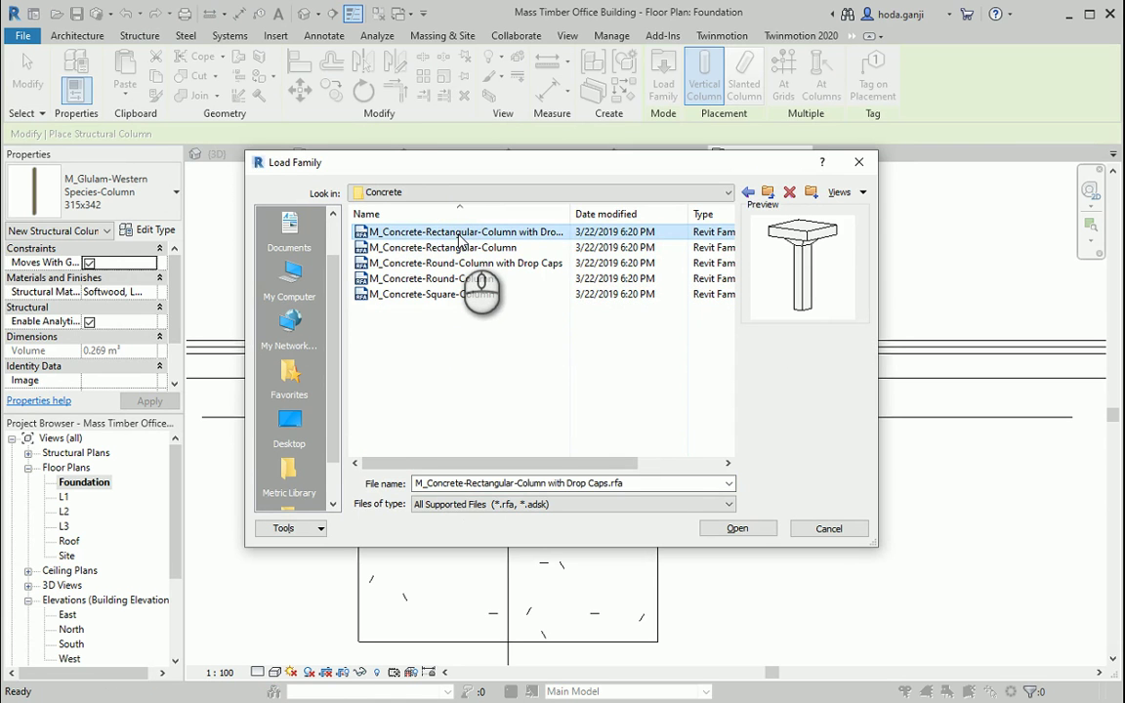
key(Down)
key(Down)
key(Up)
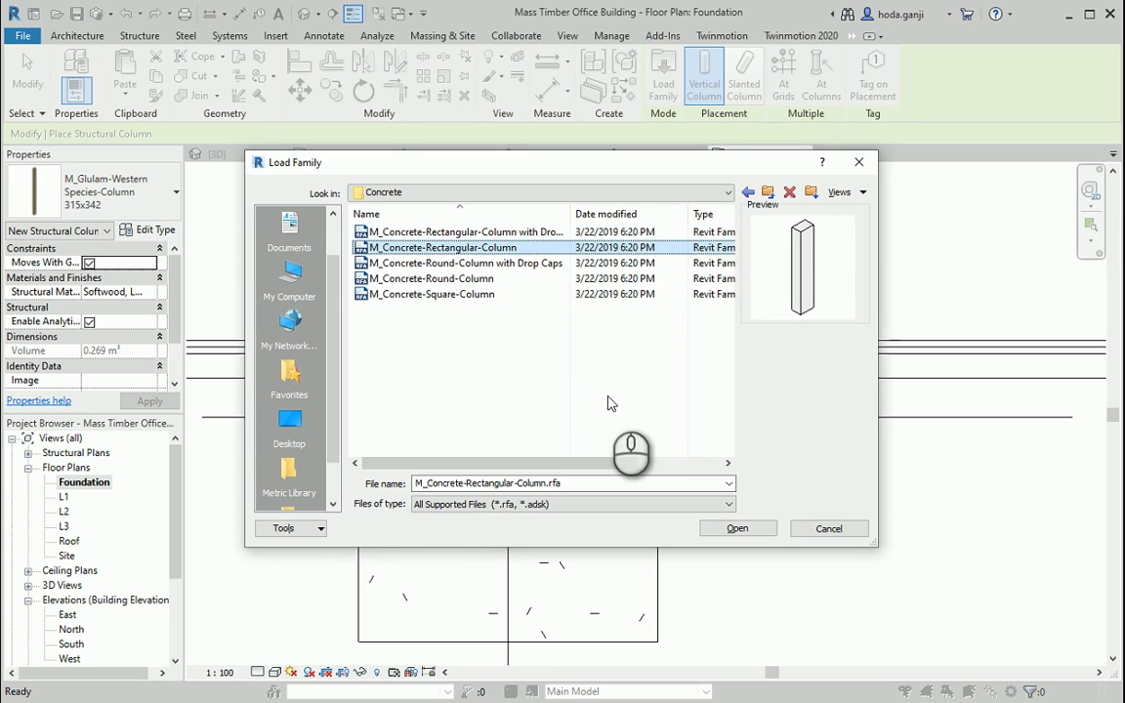
click(494, 294)
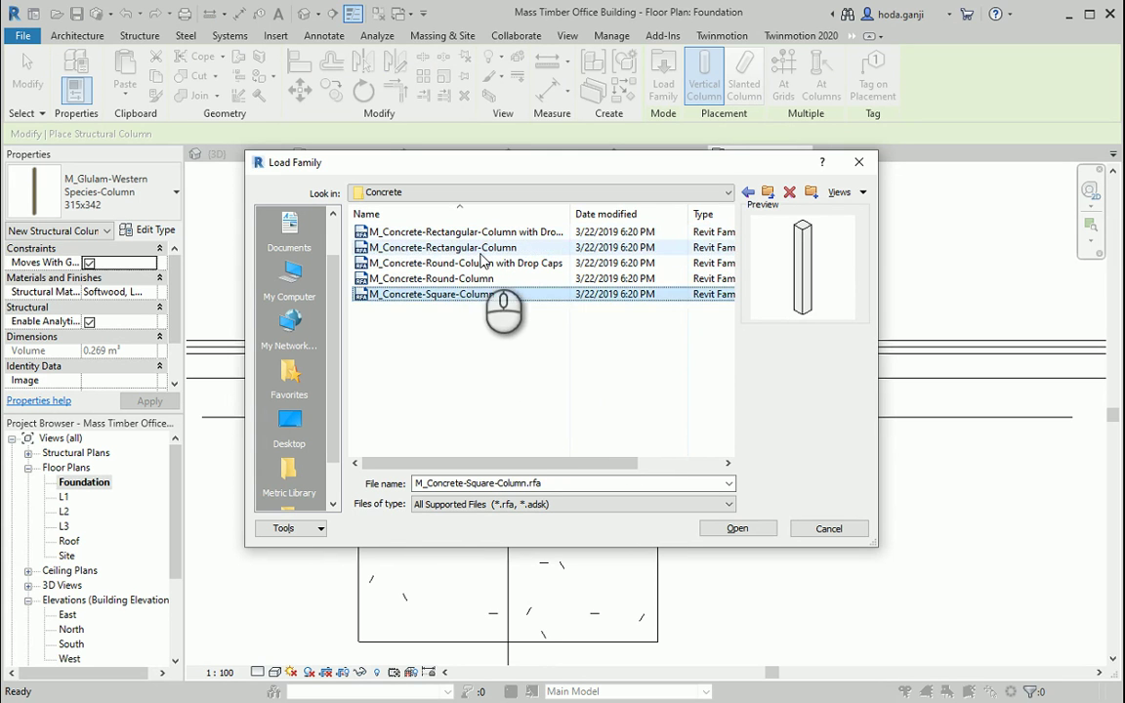
key(Up)
key(Up)
key(Up)
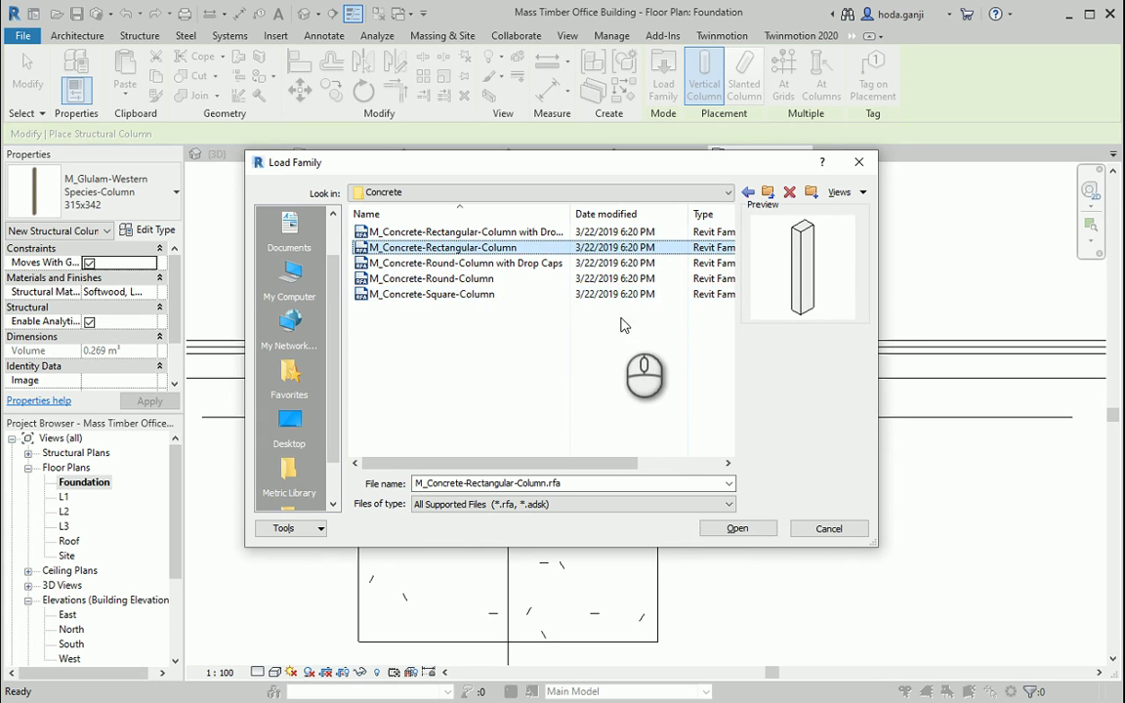
click(738, 528)
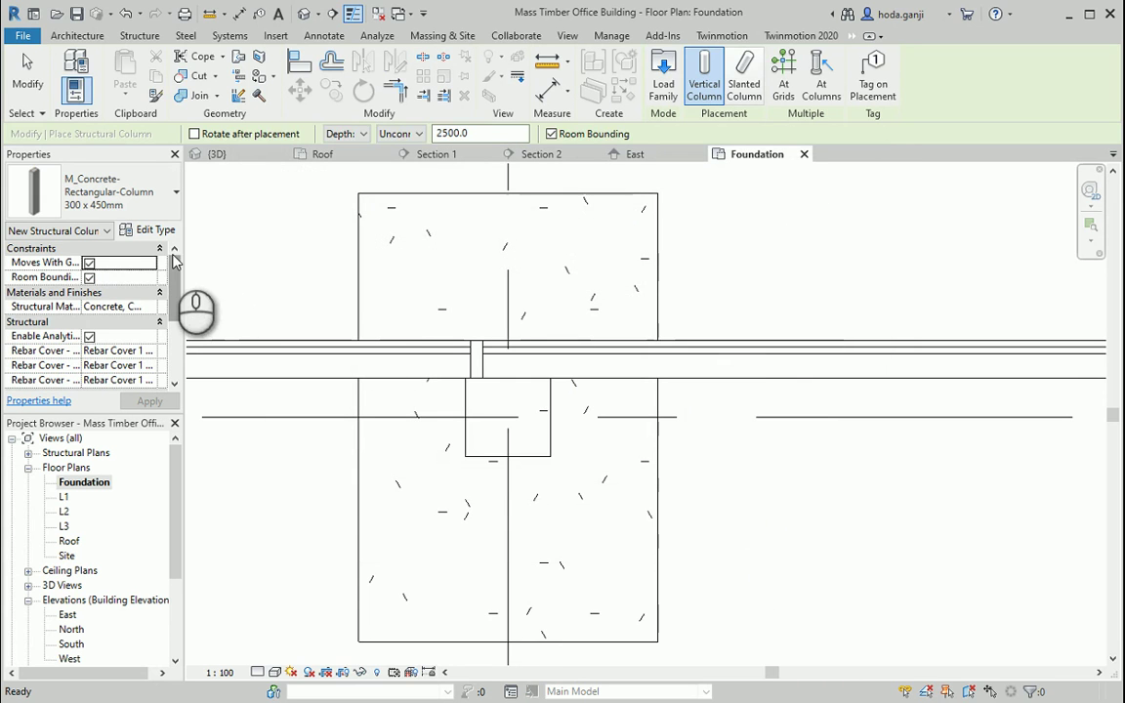
Duplicate the concrete rectangular column type as Conc-315*342 and set its b to 342 and h to 315.
click(161, 230)
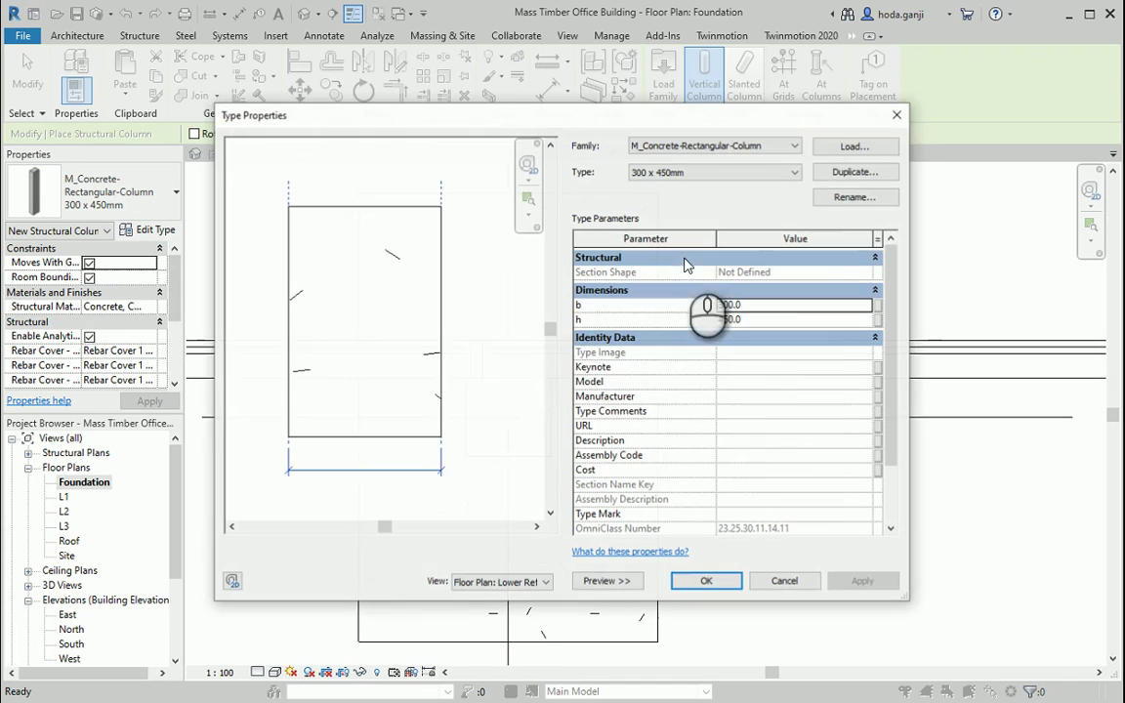
click(855, 171)
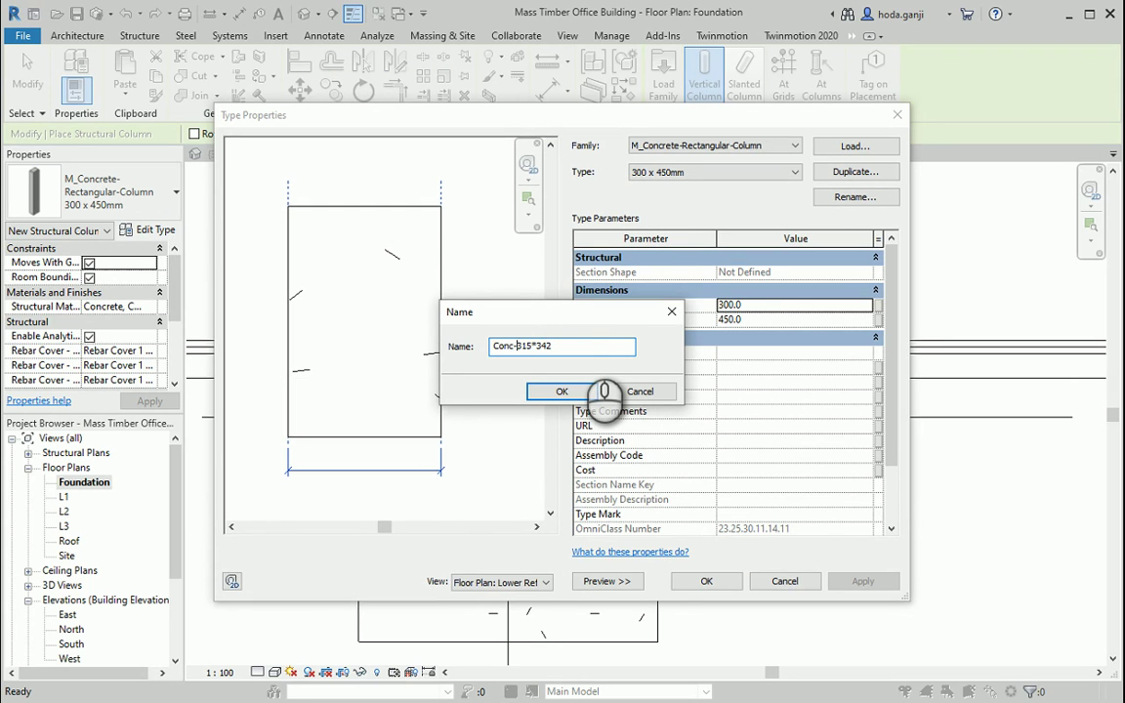
key(Return)
click(768, 304)
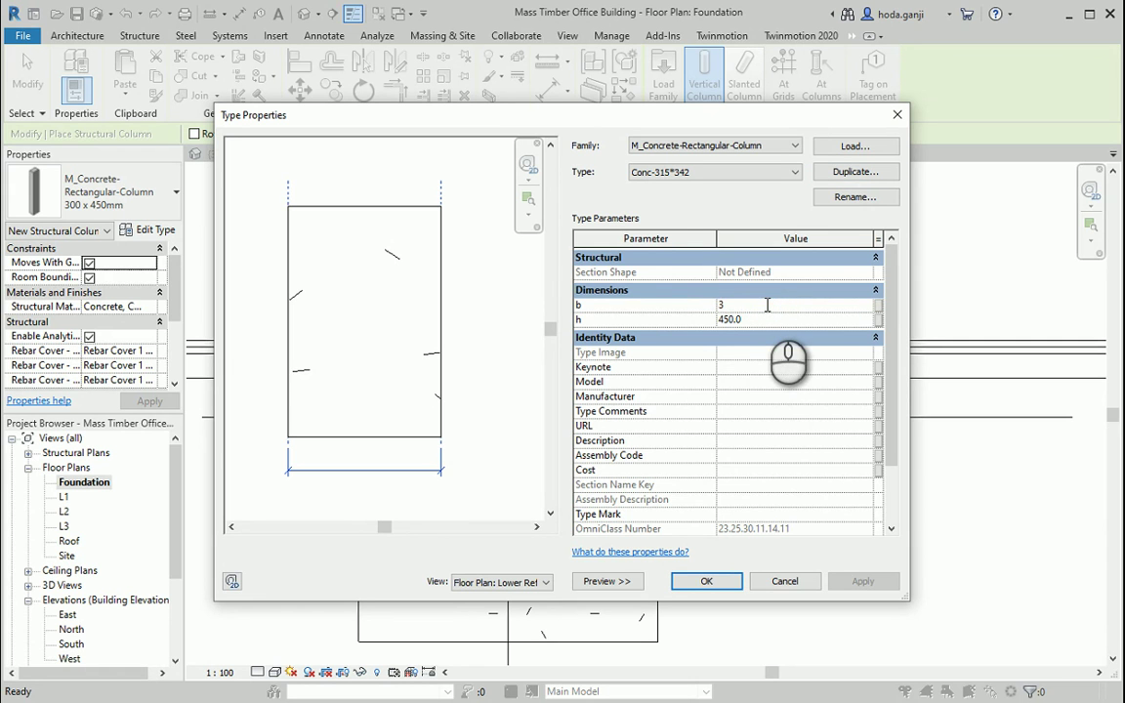
click(760, 320)
text(315)
click(713, 582)
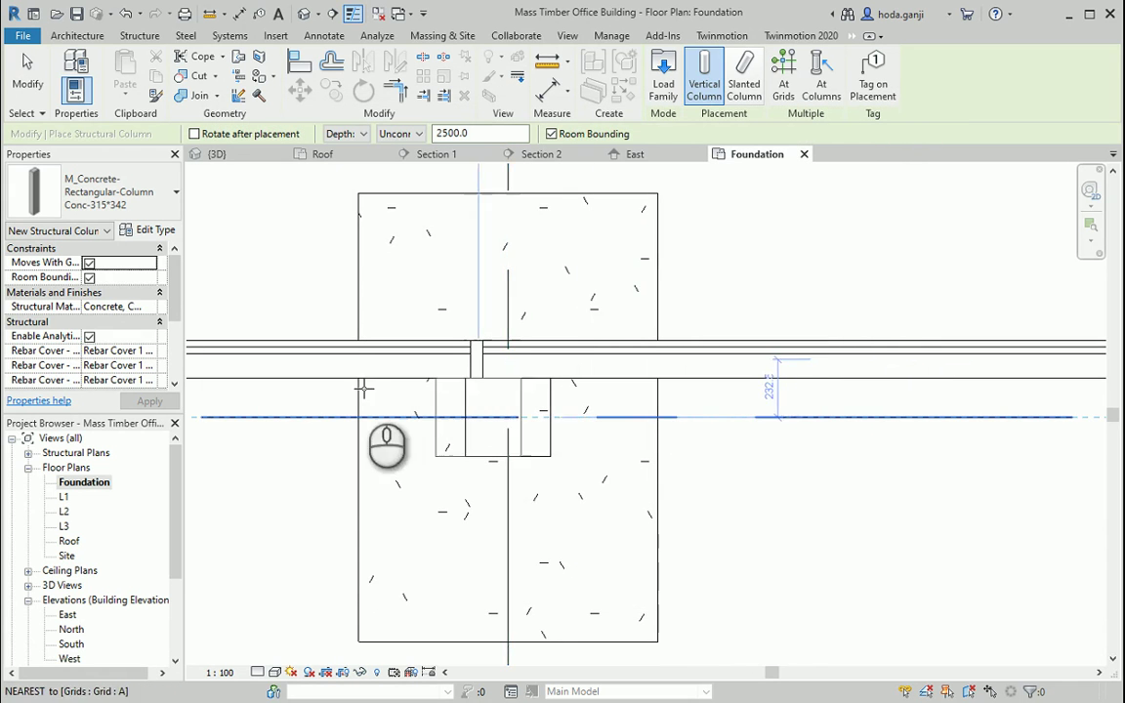
Place Conc-315*342 columns at all intersections of grids A to D with grids 01 to 08.
scroll(364, 389, down, 4)
scroll(570, 176, down, 2)
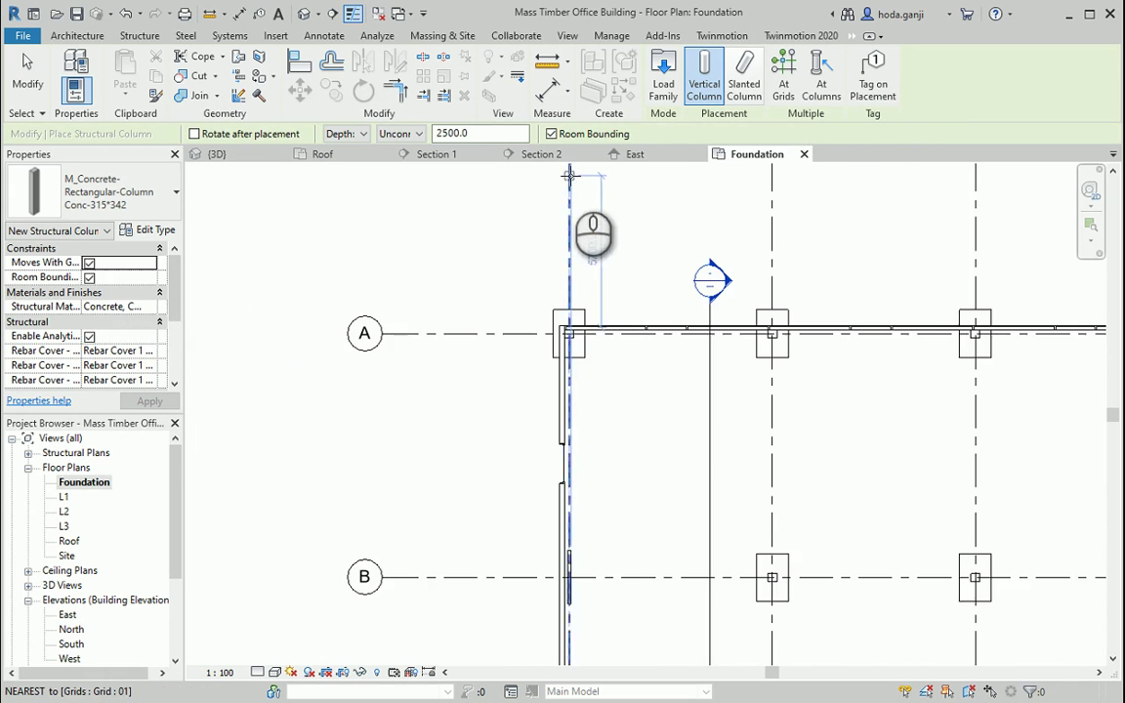
click(783, 86)
scroll(351, 310, down, 2)
scroll(352, 310, down, 3)
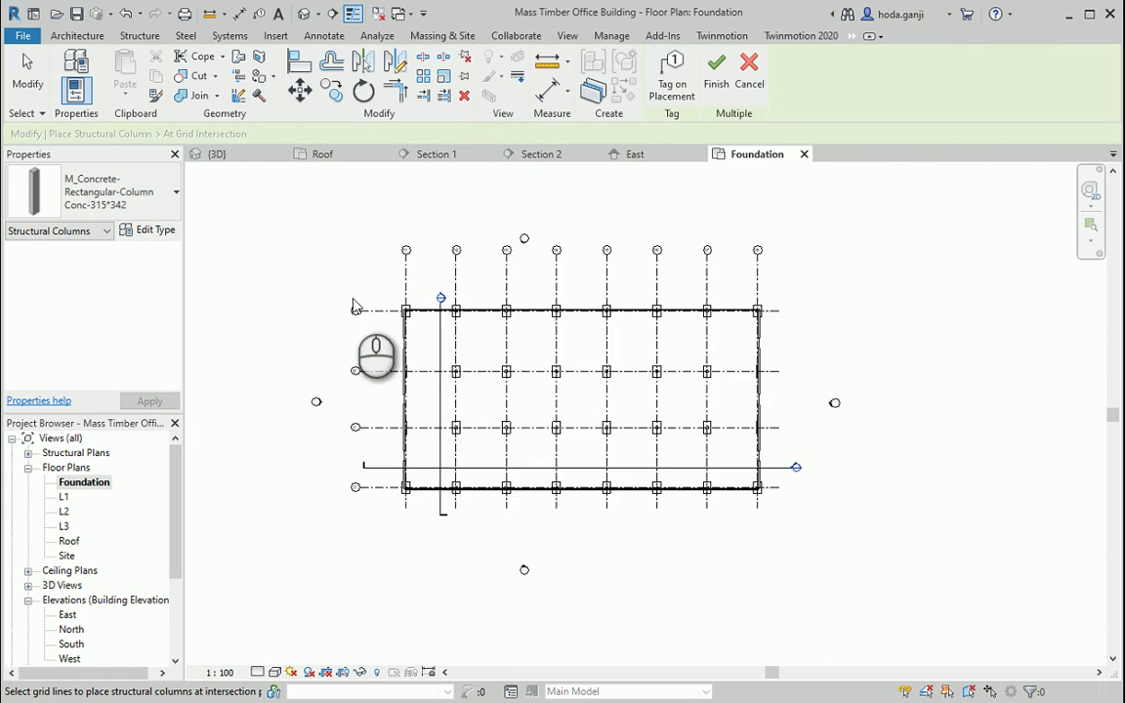
scroll(362, 307, up, 2)
drag(1008, 636, 822, 531)
drag(711, 475, 289, 256)
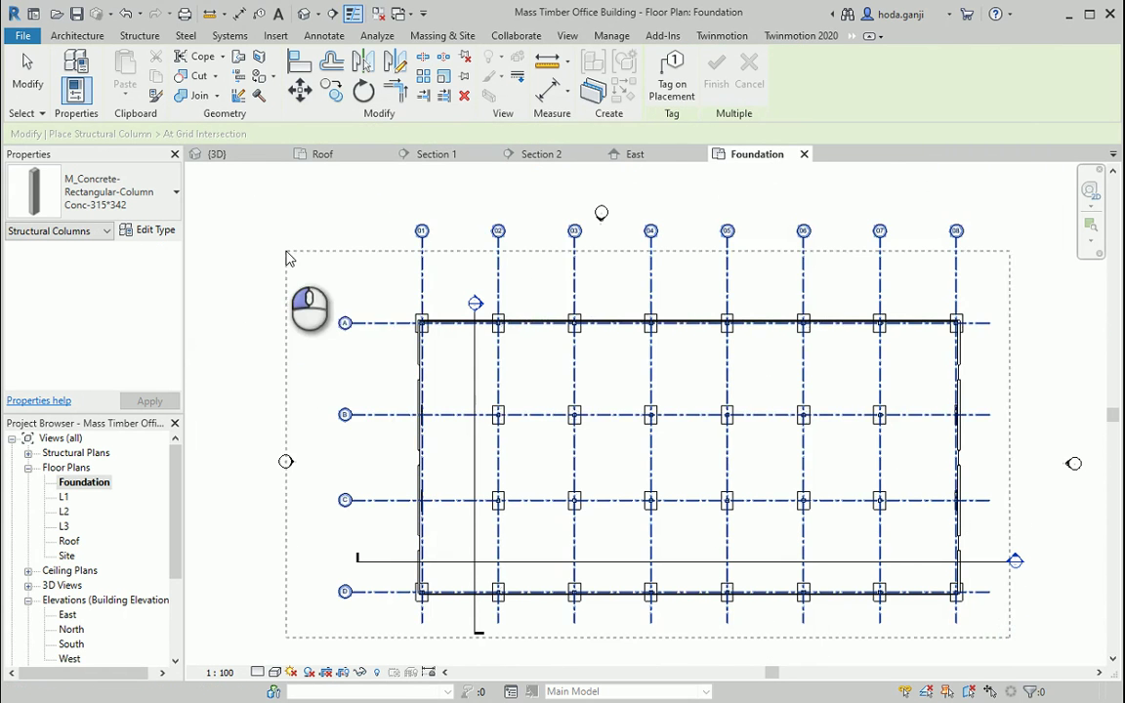
click(712, 86)
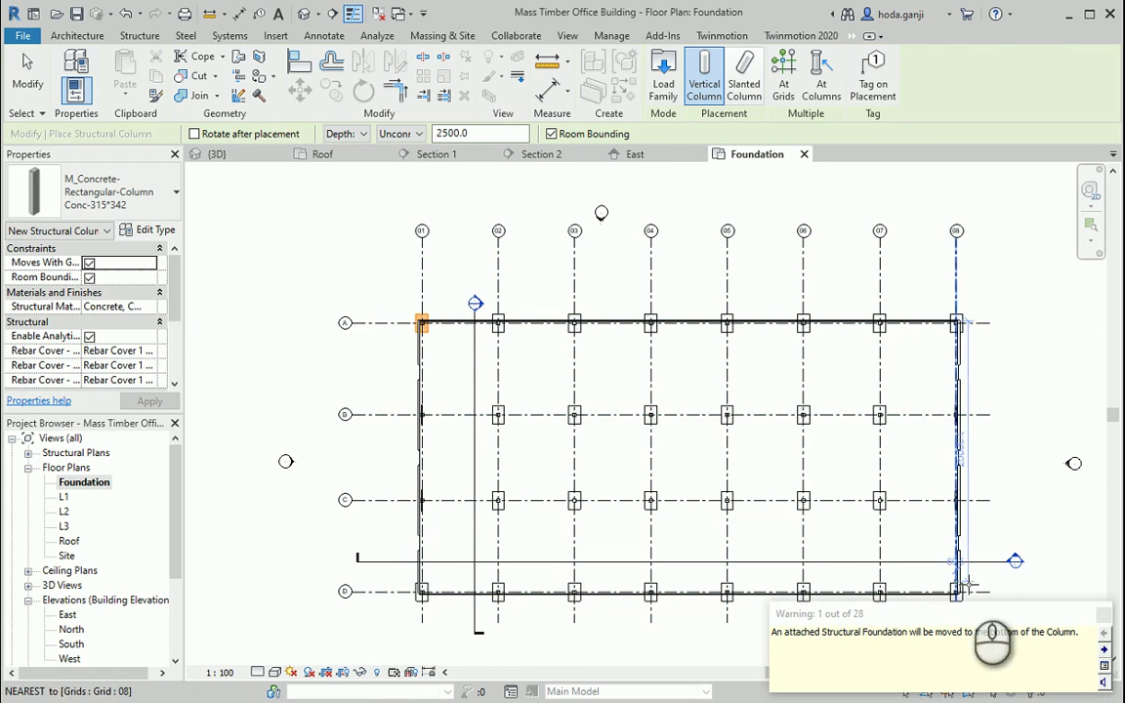
click(1104, 615)
key(Escape)
key(Escape)
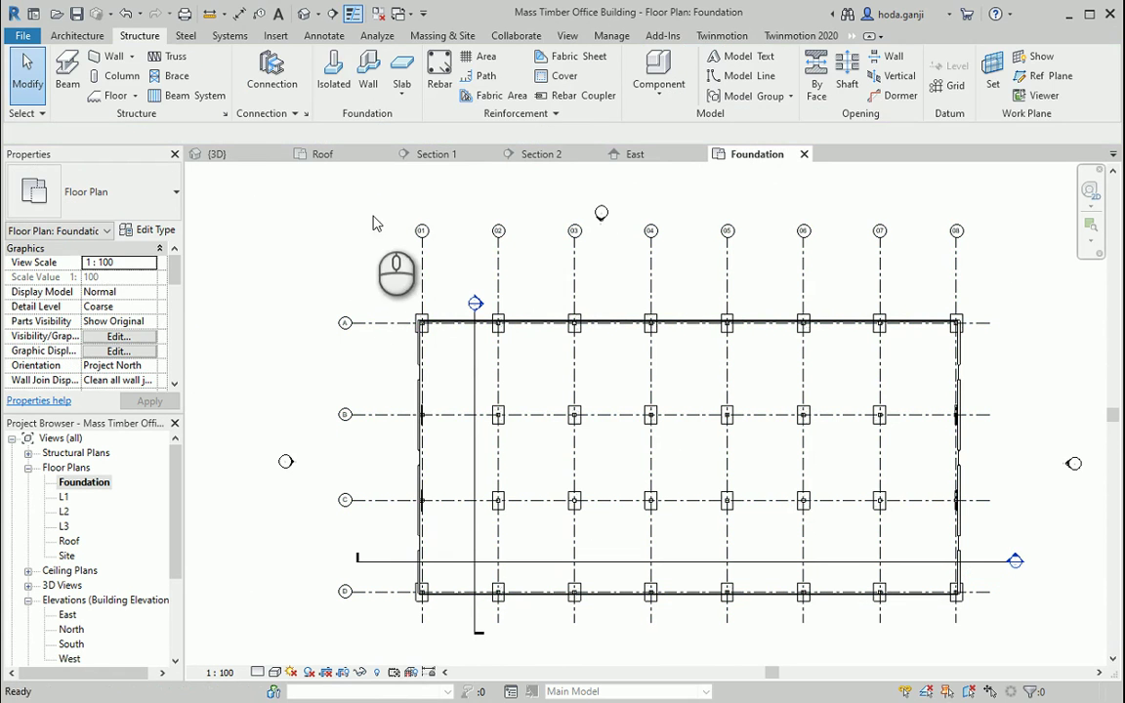
In the 3D view, delete the extra concrete columns that have no footings at one end of the building.
click(217, 154)
shift+middle_drag(529, 414, 457, 477)
click(451, 454)
click(456, 396)
key(Delete)
click(367, 371)
key(Delete)
Delete the remaining concrete column without a footing at the opposite end of the building.
scroll(439, 449, down, 3)
shift+middle_drag(513, 444, 899, 466)
scroll(757, 457, up, 4)
shift+middle_drag(757, 458, 793, 455)
click(794, 444)
key(Delete)
Set all Conc-315*342 columns in the entire project to base offset 0, top level L1 and top offset 203.2.
drag(717, 471, 641, 513)
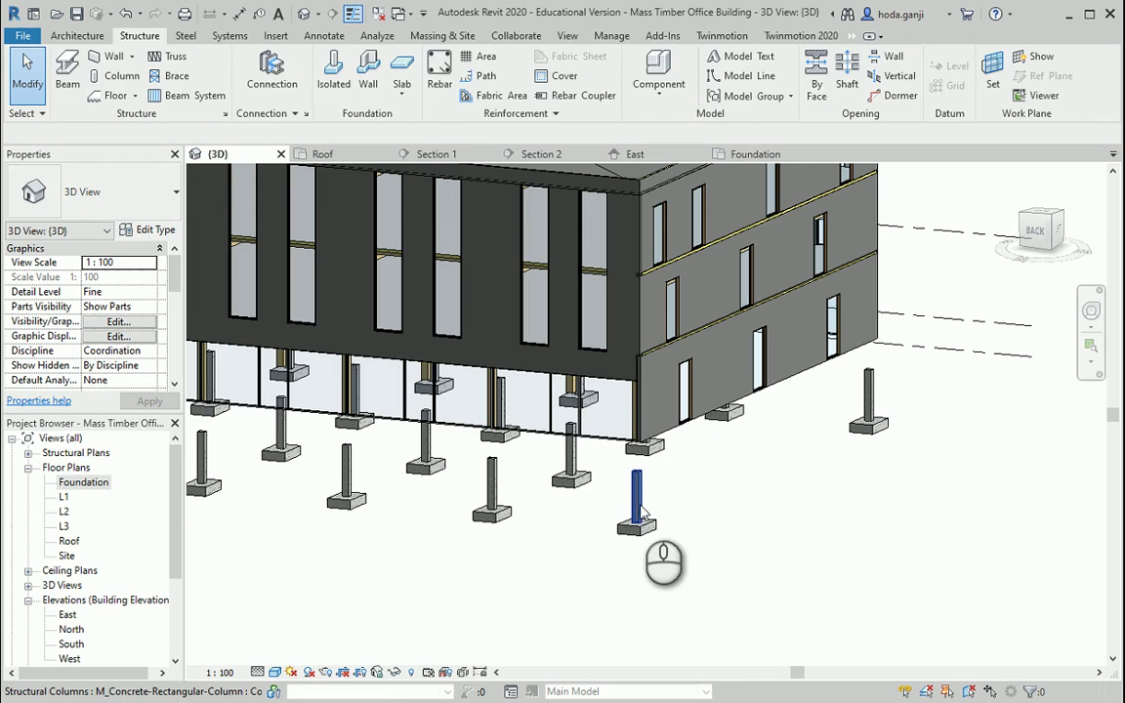
click(642, 512)
right_click(644, 515)
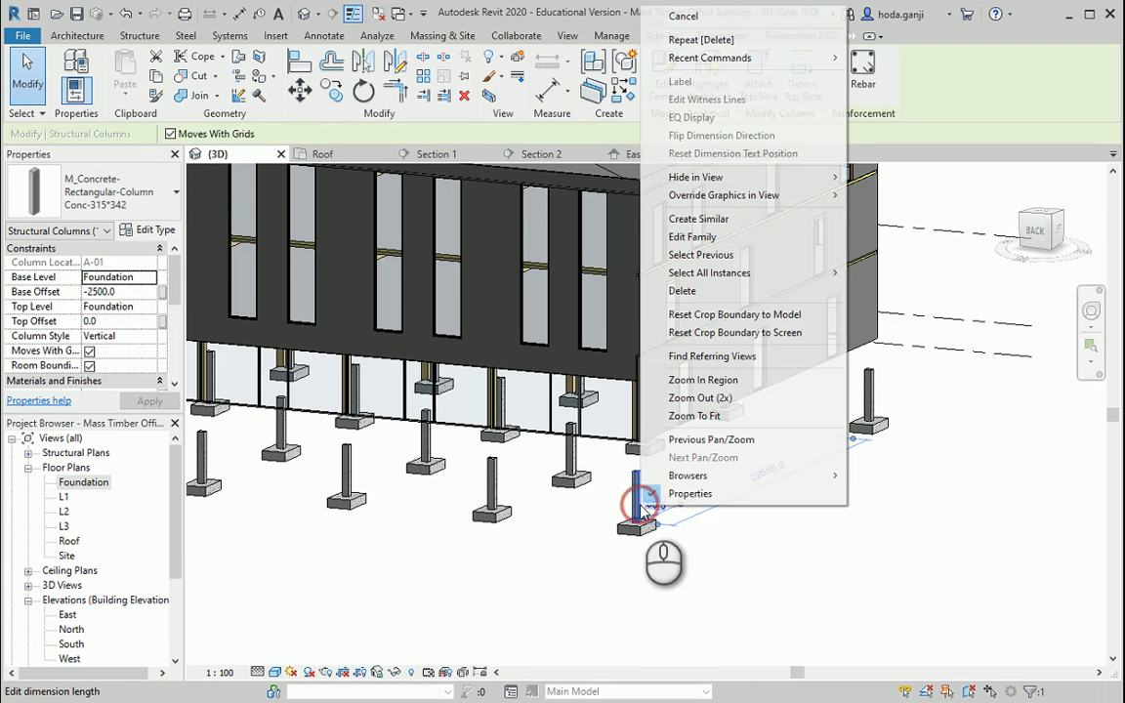
mouse_move(798, 275)
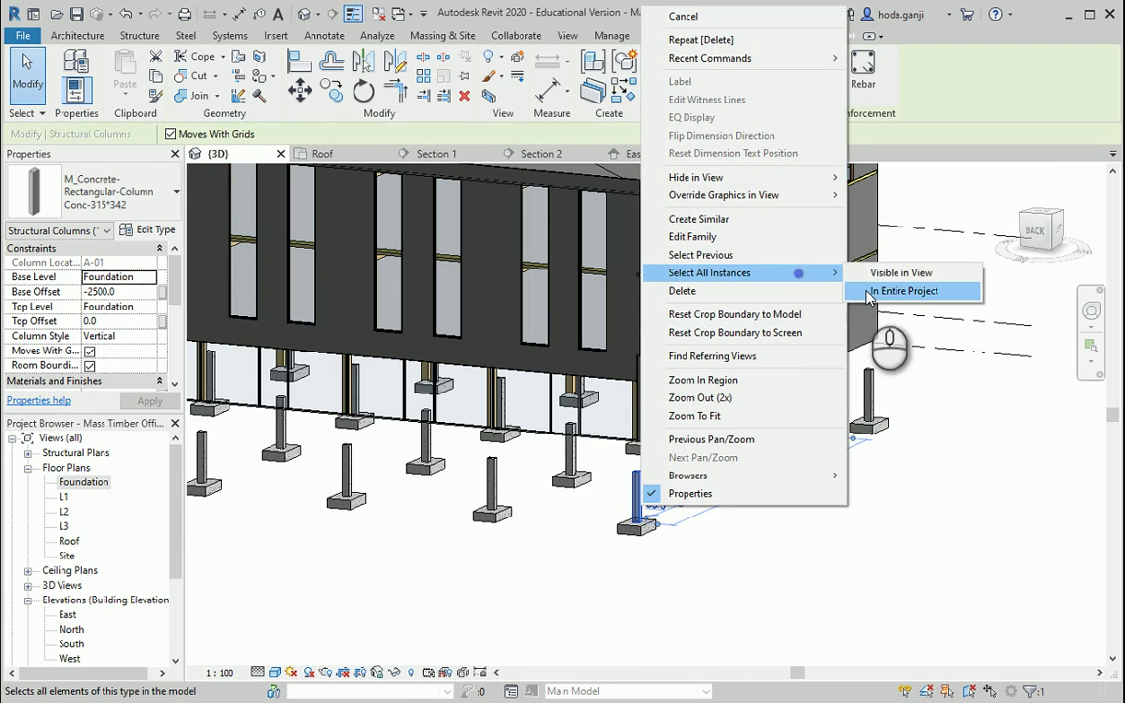
click(896, 291)
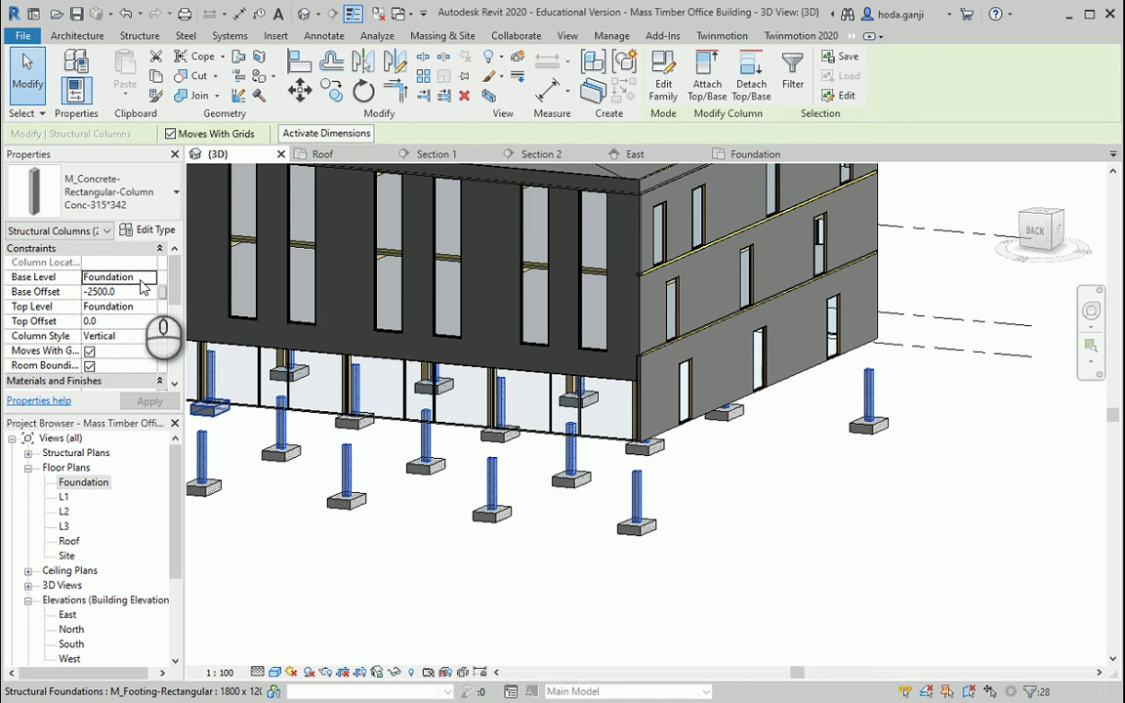
click(145, 311)
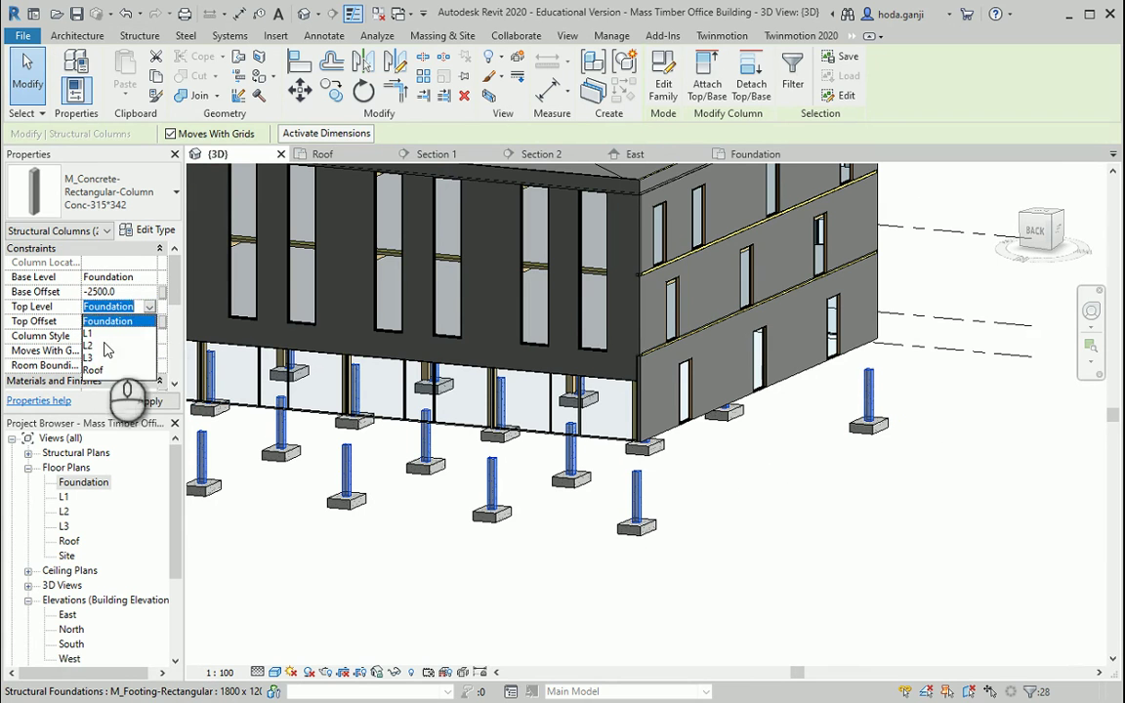
click(107, 329)
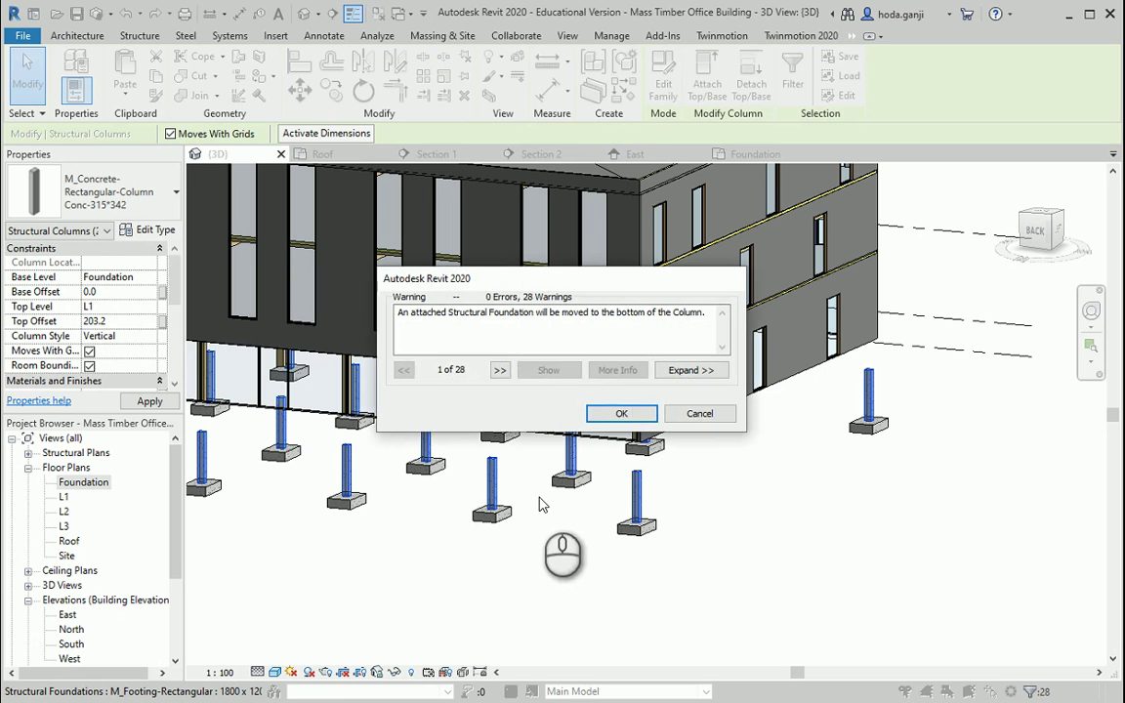
click(619, 413)
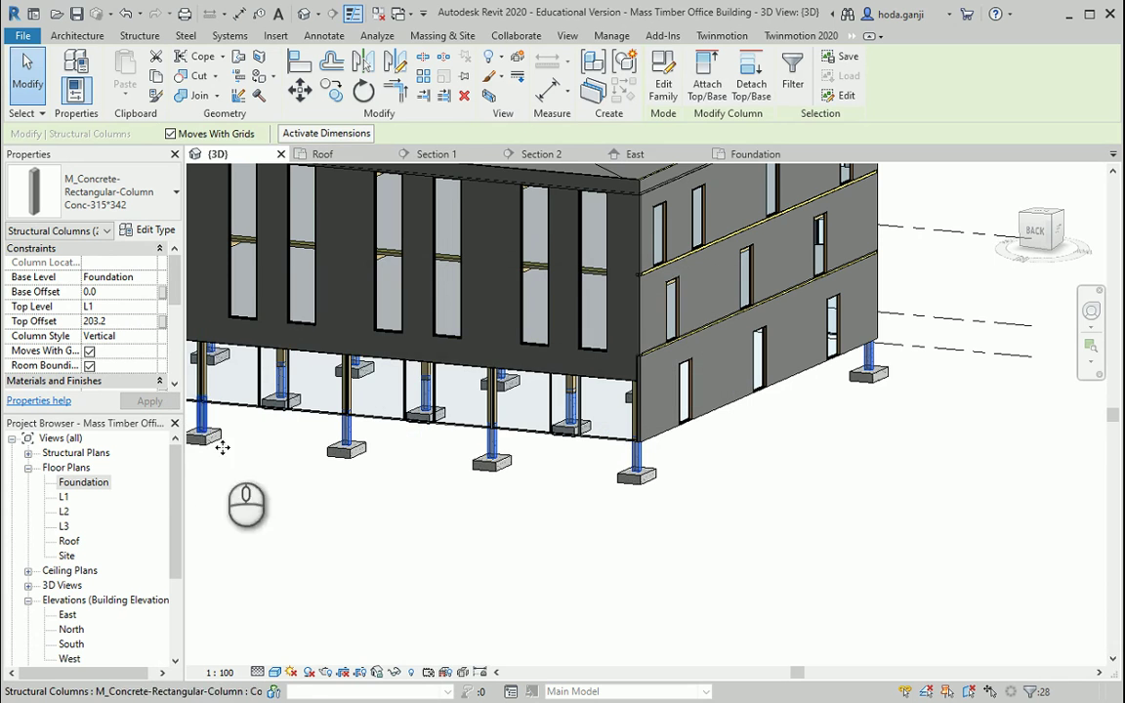
shift+middle_drag(698, 497, 742, 515)
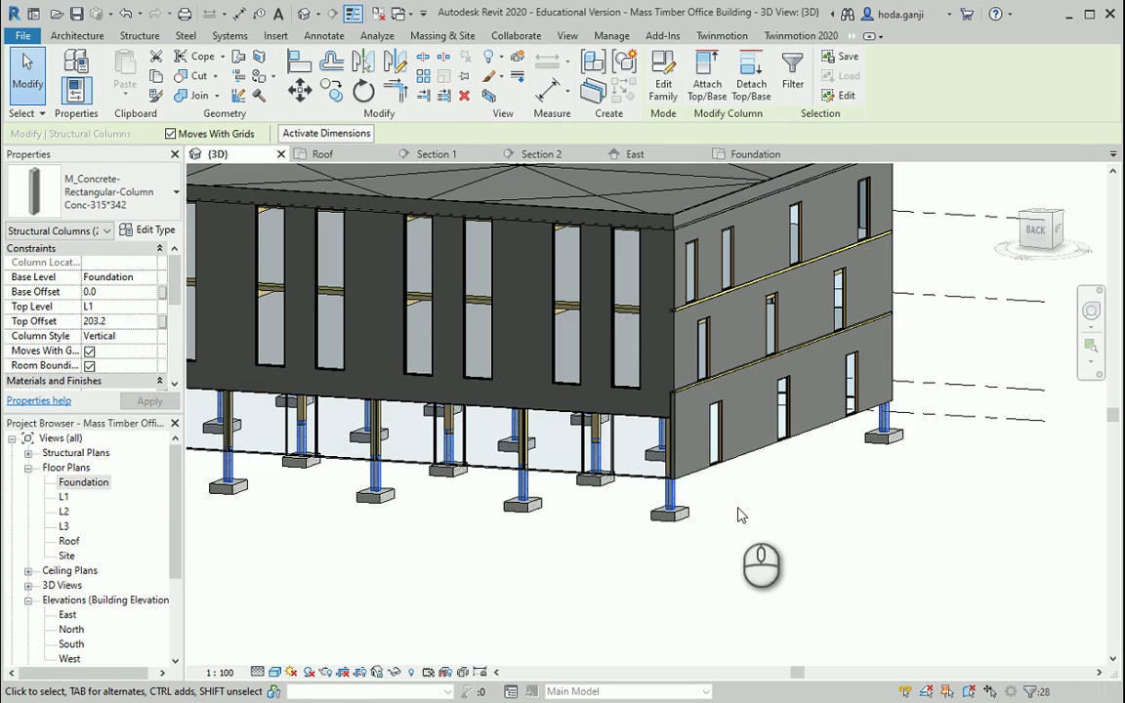
click(735, 510)
Temporarily hide the L1 Ex-Wood-2*6 wall at the end of the building.
click(695, 475)
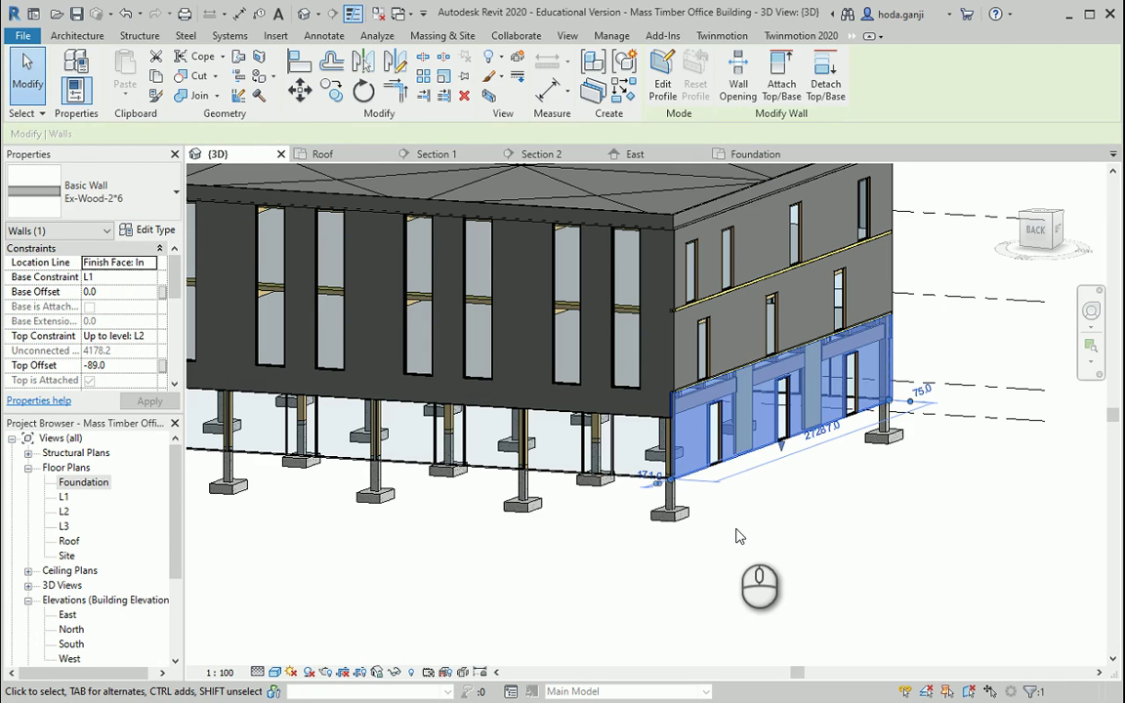
key(h)
key(h)
Filter the ground floor and foundation elements to structural columns only and isolate them temporarily in the 3D view.
scroll(738, 533, down, 4)
shift+middle_drag(739, 531, 805, 500)
drag(915, 525, 208, 414)
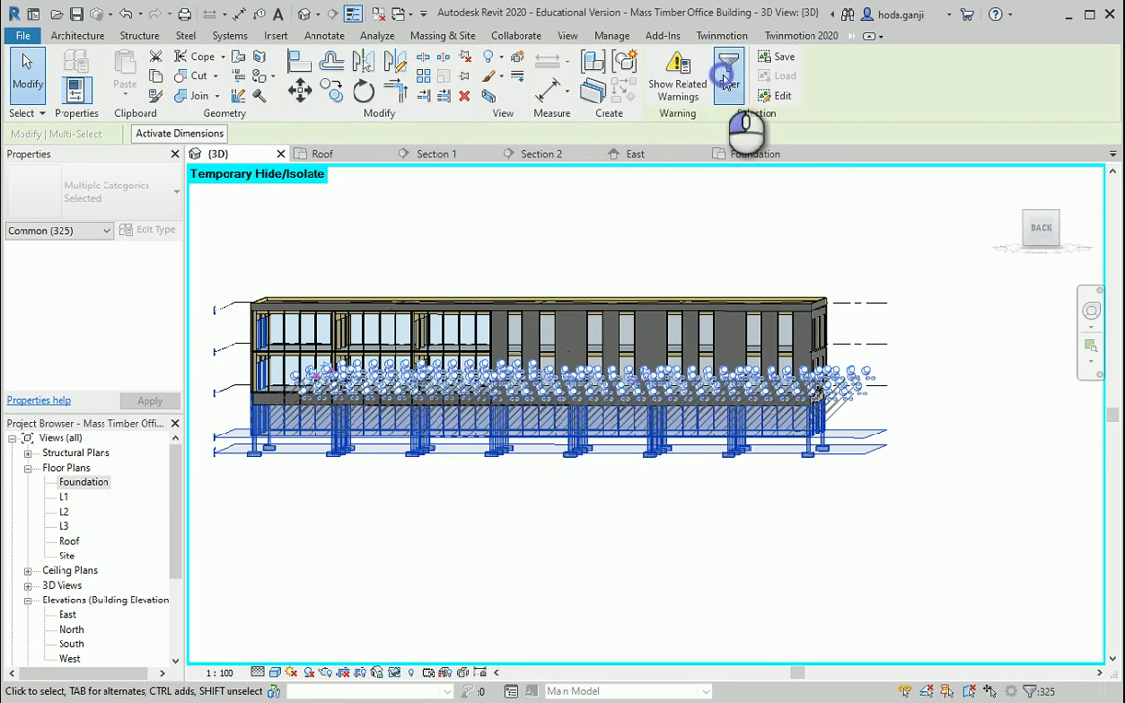
click(727, 83)
click(667, 279)
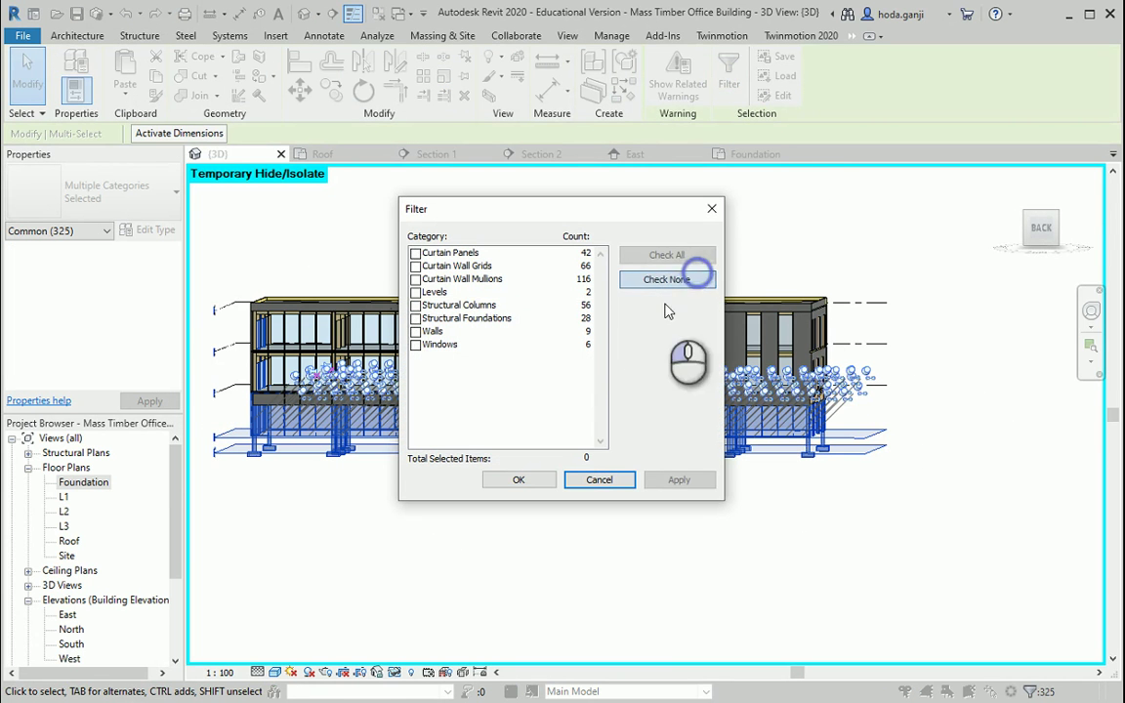
click(416, 306)
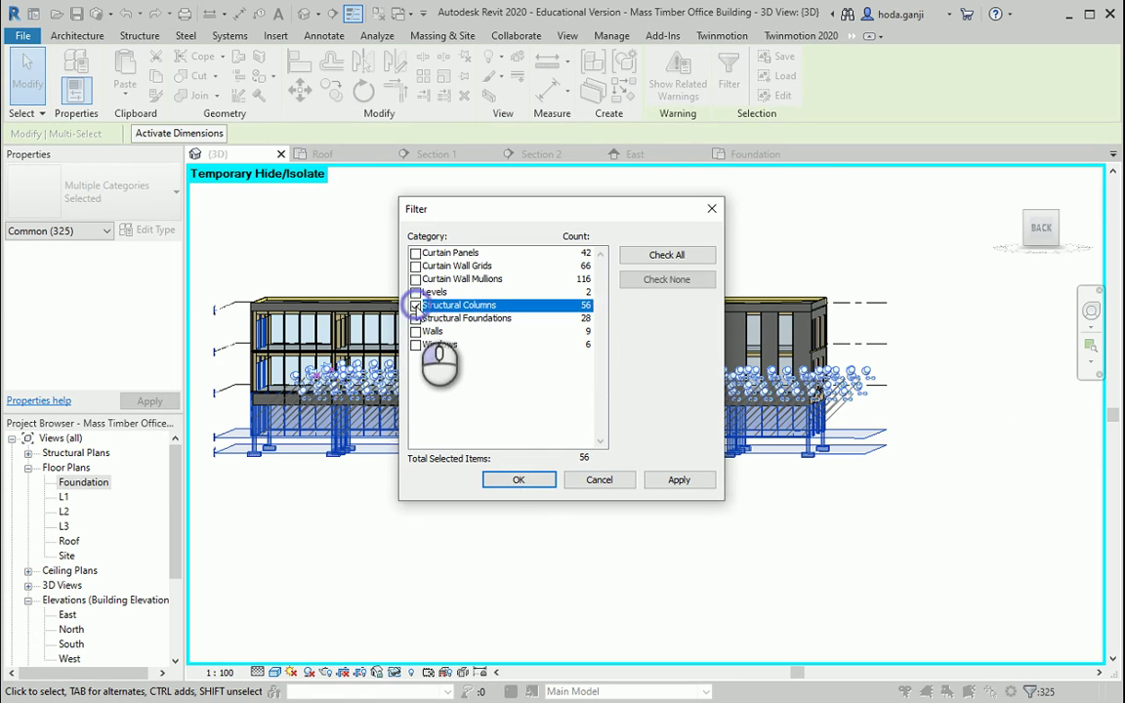
click(518, 479)
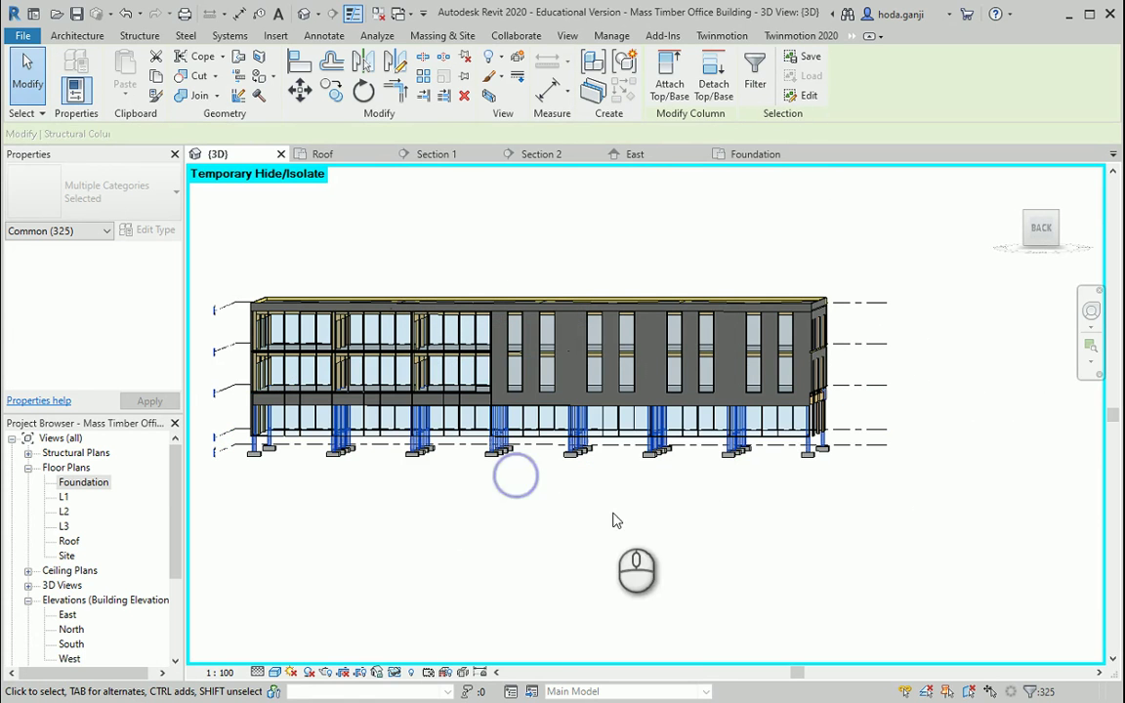
click(395, 673)
click(430, 612)
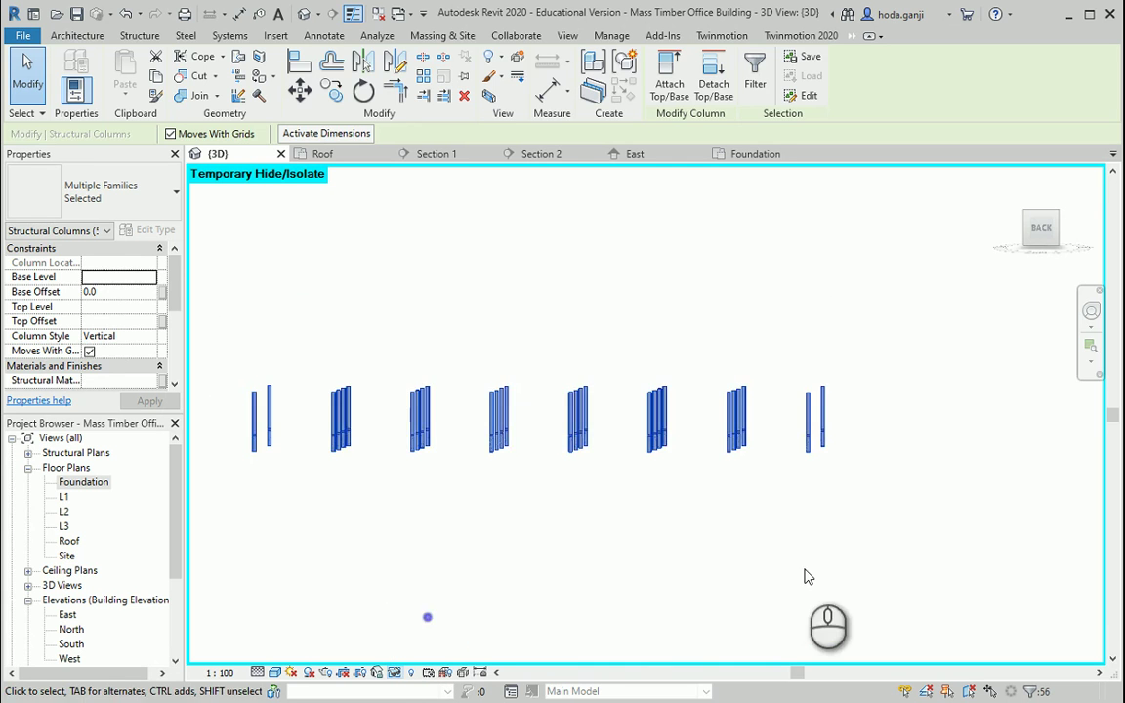
Set the base offset of all the isolated L1 glulam columns to 203.2.
click(720, 511)
middle_drag(719, 512, 821, 548)
drag(978, 363, 317, 471)
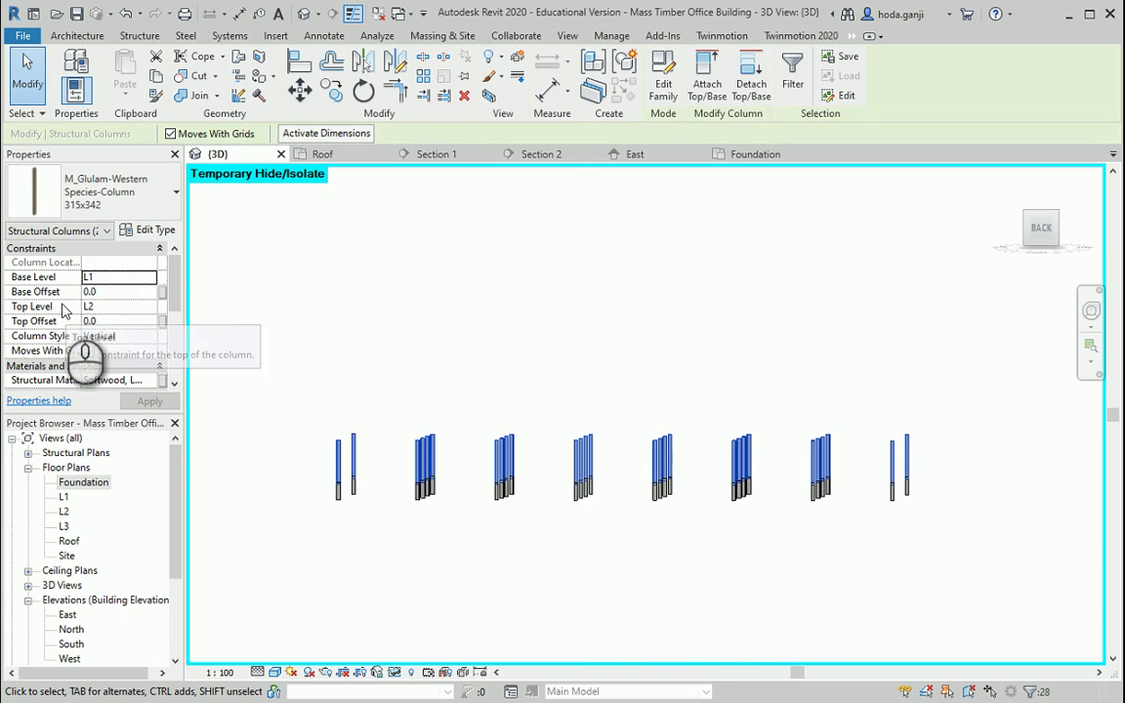
click(110, 292)
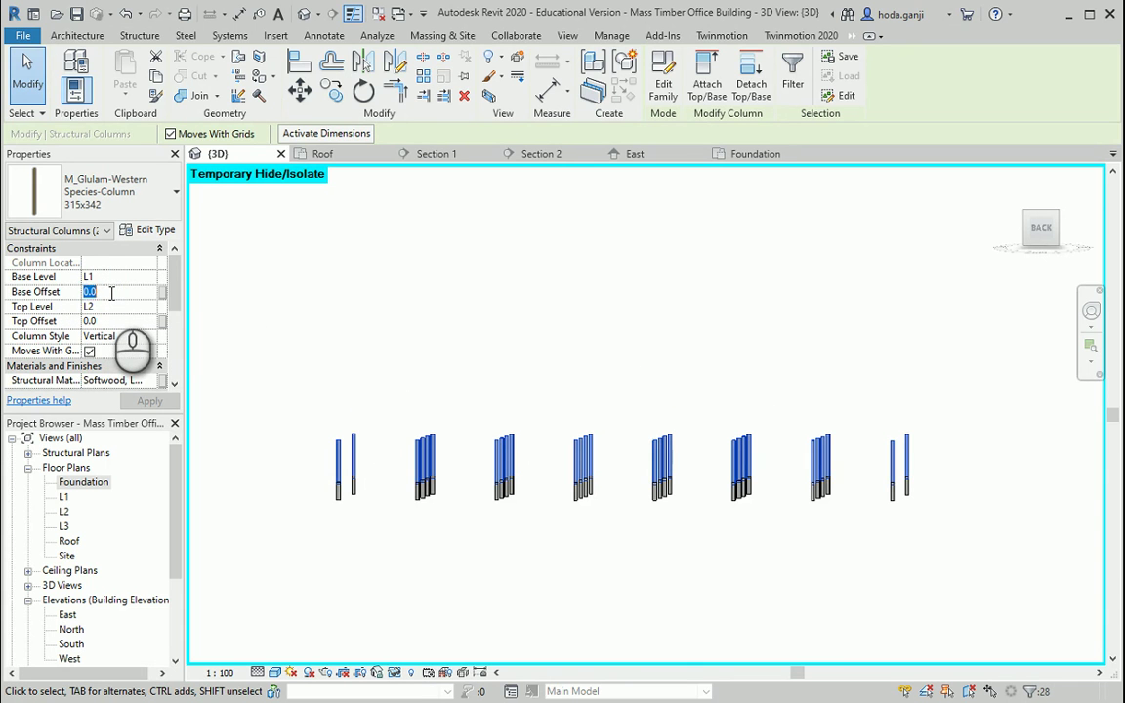
text(203.2)
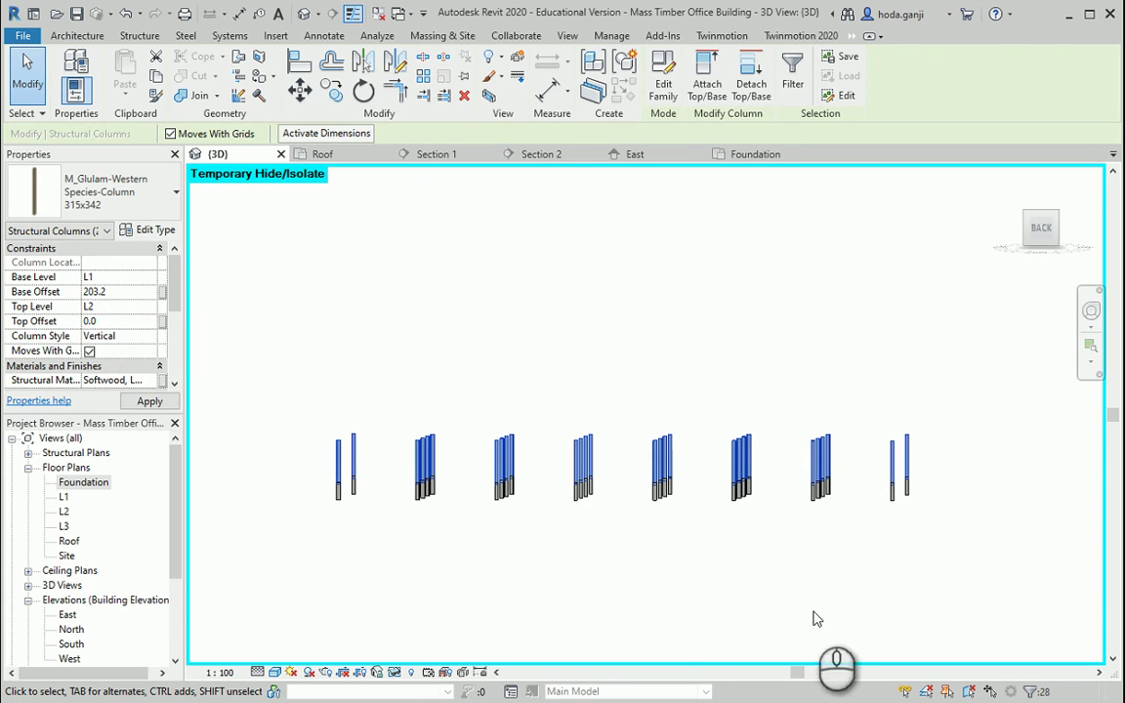
click(949, 536)
scroll(918, 480, up, 5)
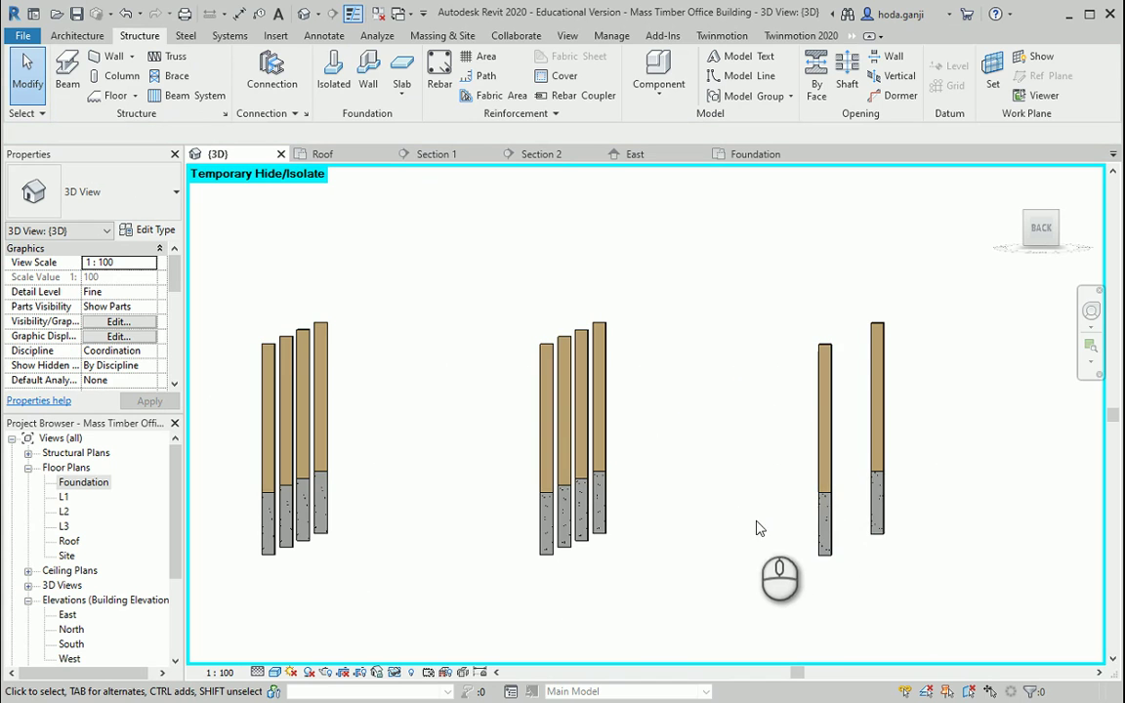
scroll(713, 470, up, 2)
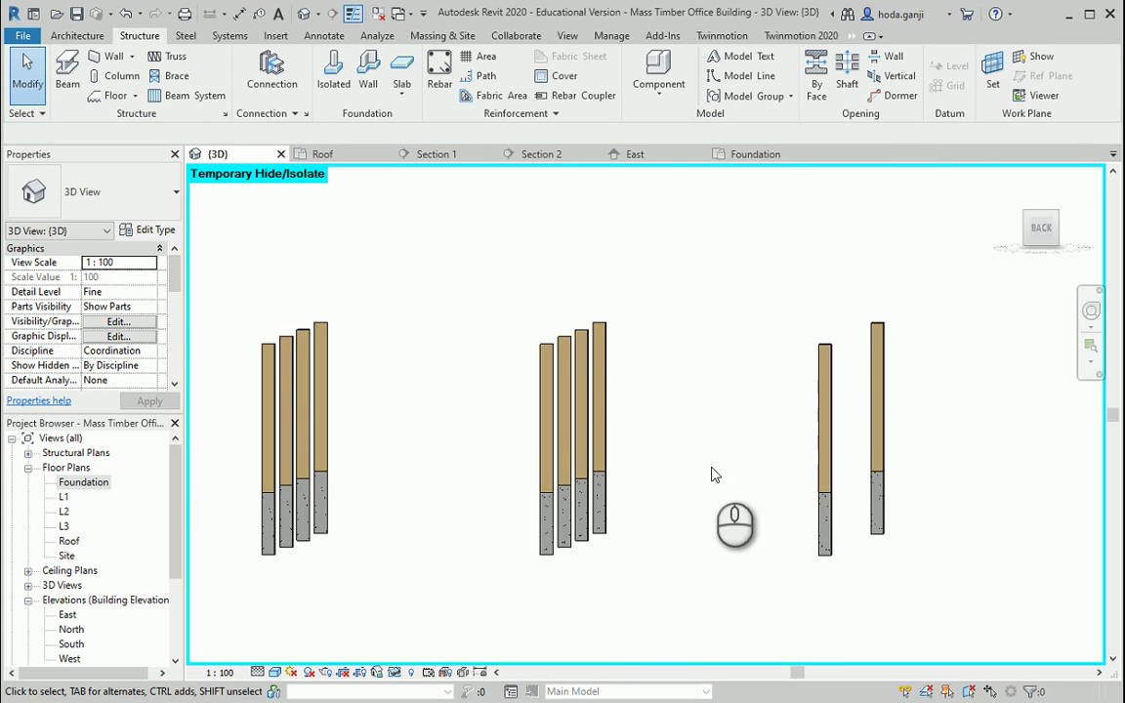
Review the foundation section details and the following detail sheets in the project PDF in Adobe Acrobat Reader.
scroll(713, 390, down, 3)
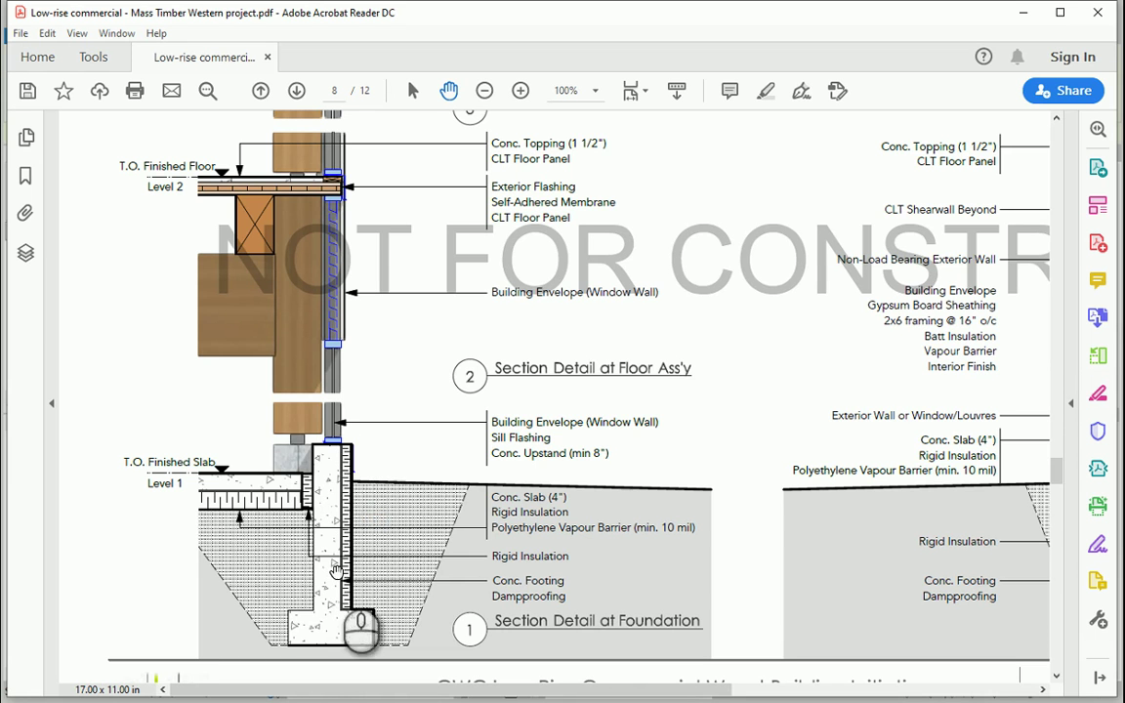
scroll(625, 435, right, 5)
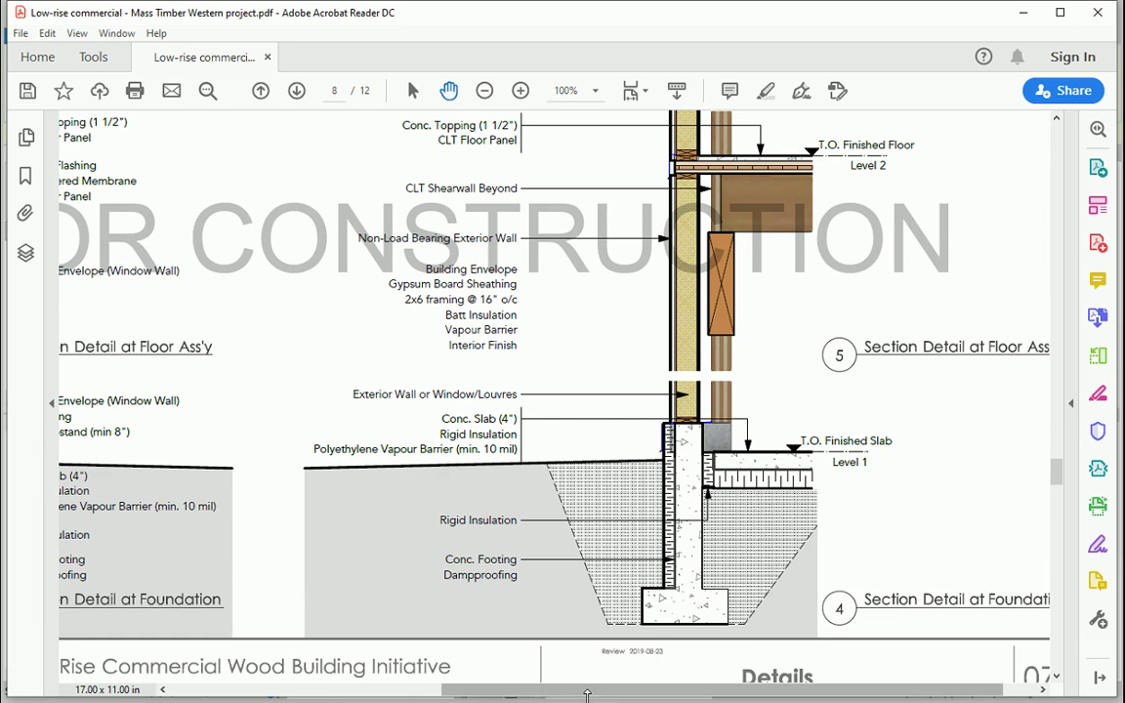
scroll(673, 339, down, 15)
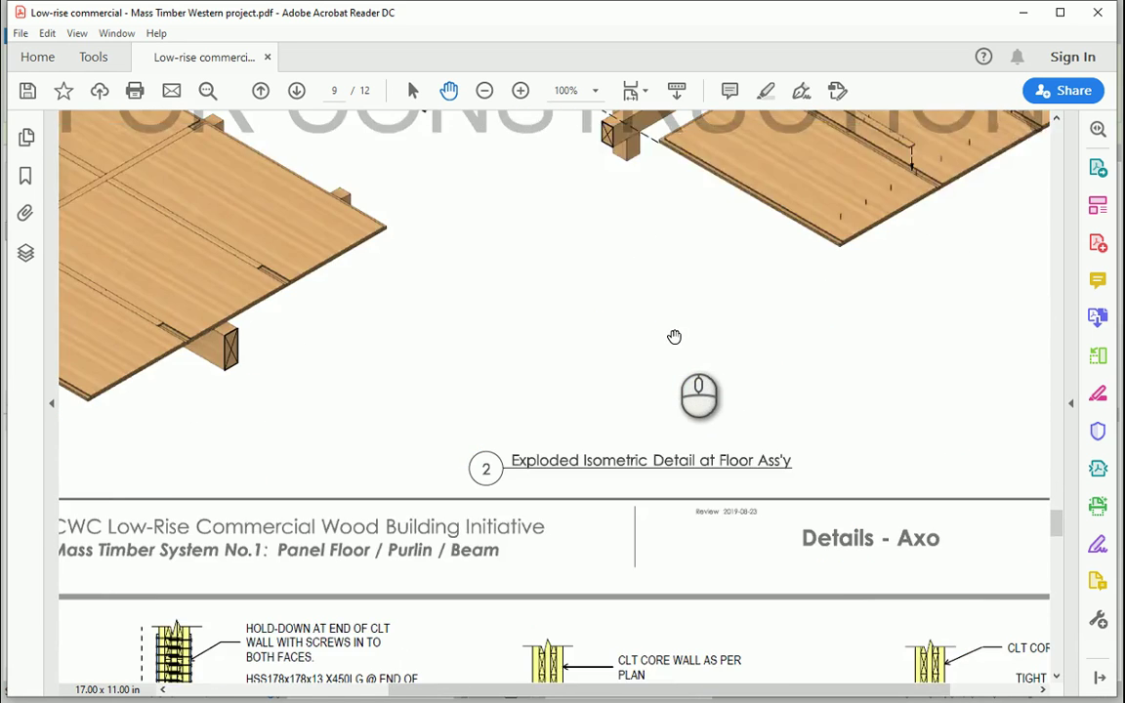
scroll(674, 337, down, 10)
drag(337, 524, 831, 549)
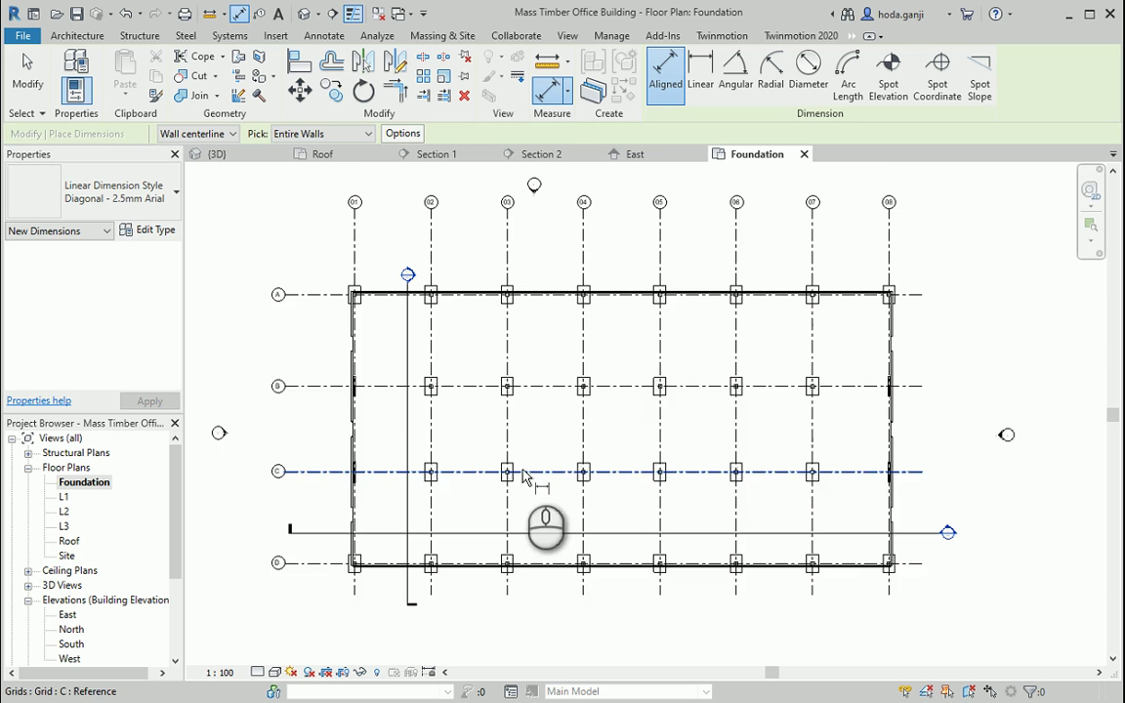
Start a structural wall on the Foundation plan with its base offset at 0 and top offset at 203.2.
scroll(373, 402, up, 1)
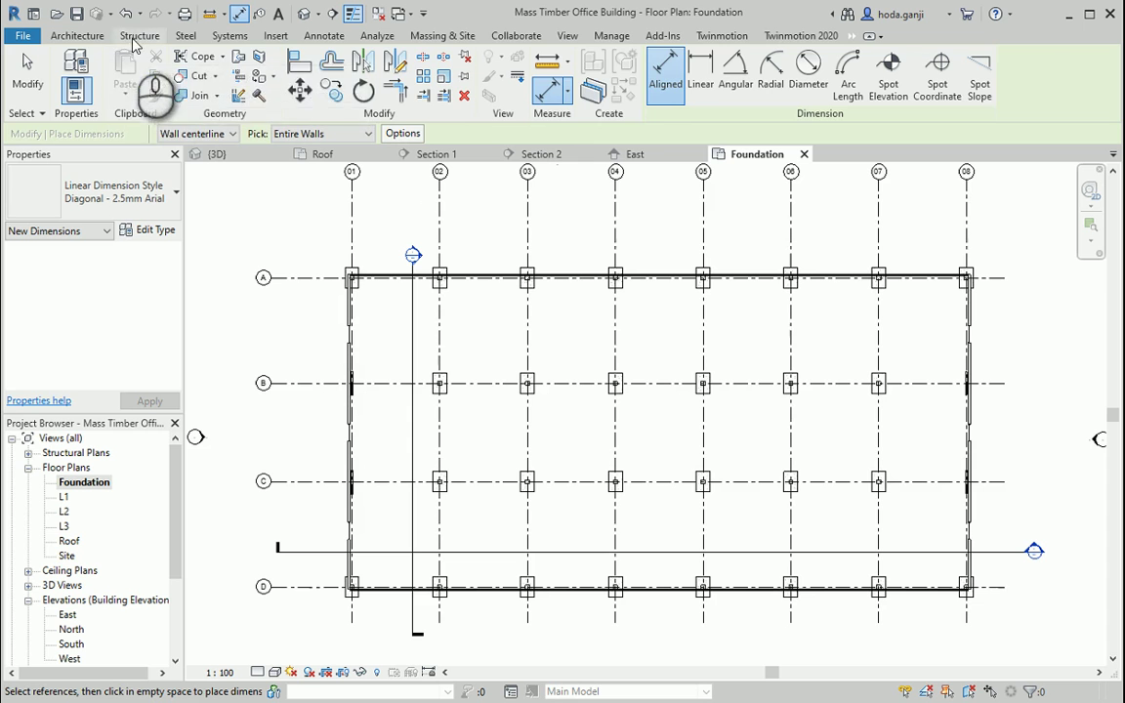
click(140, 35)
click(113, 56)
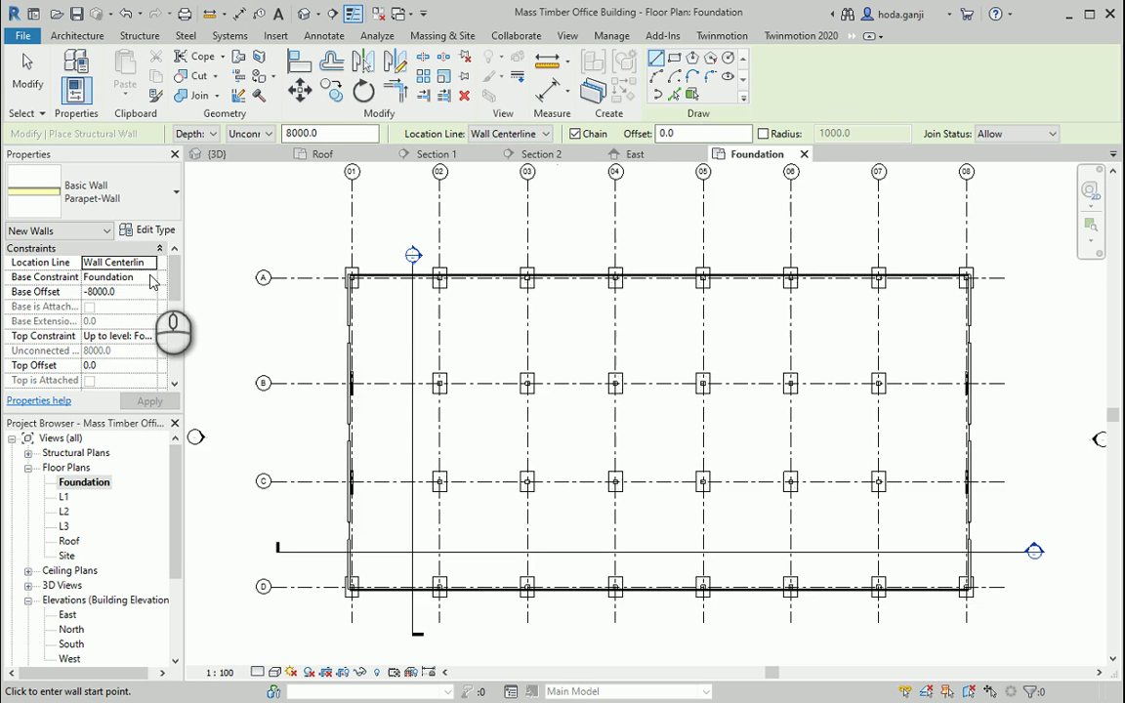
click(137, 336)
click(149, 336)
click(141, 376)
click(142, 294)
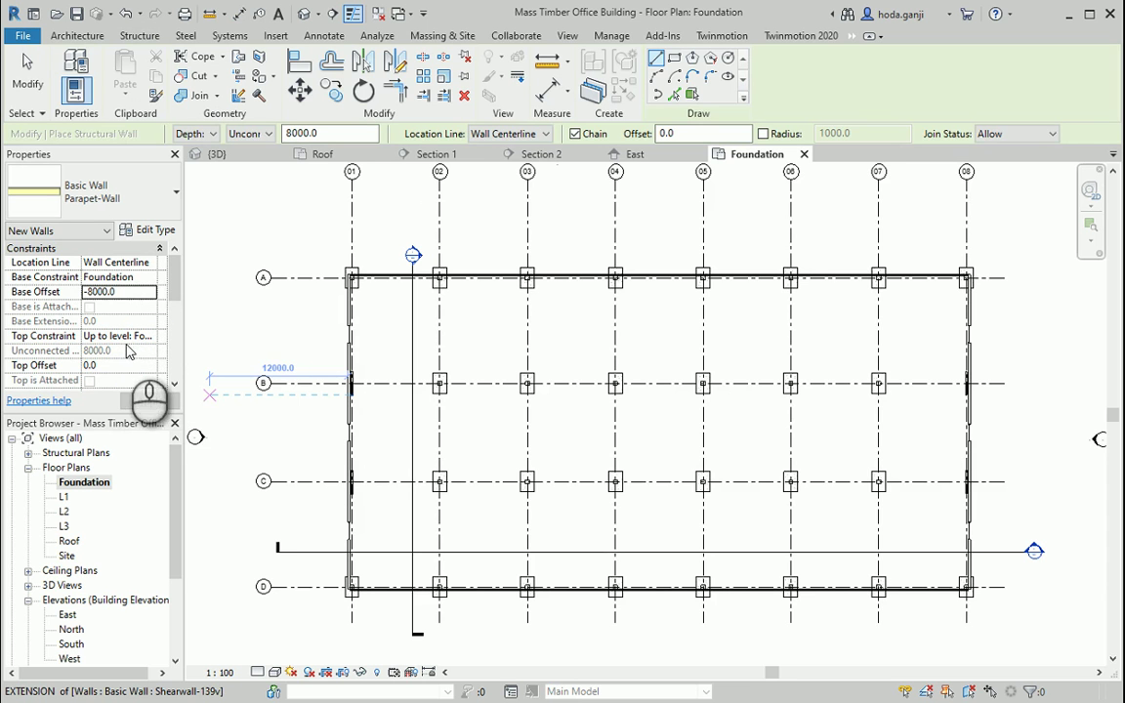
click(117, 366)
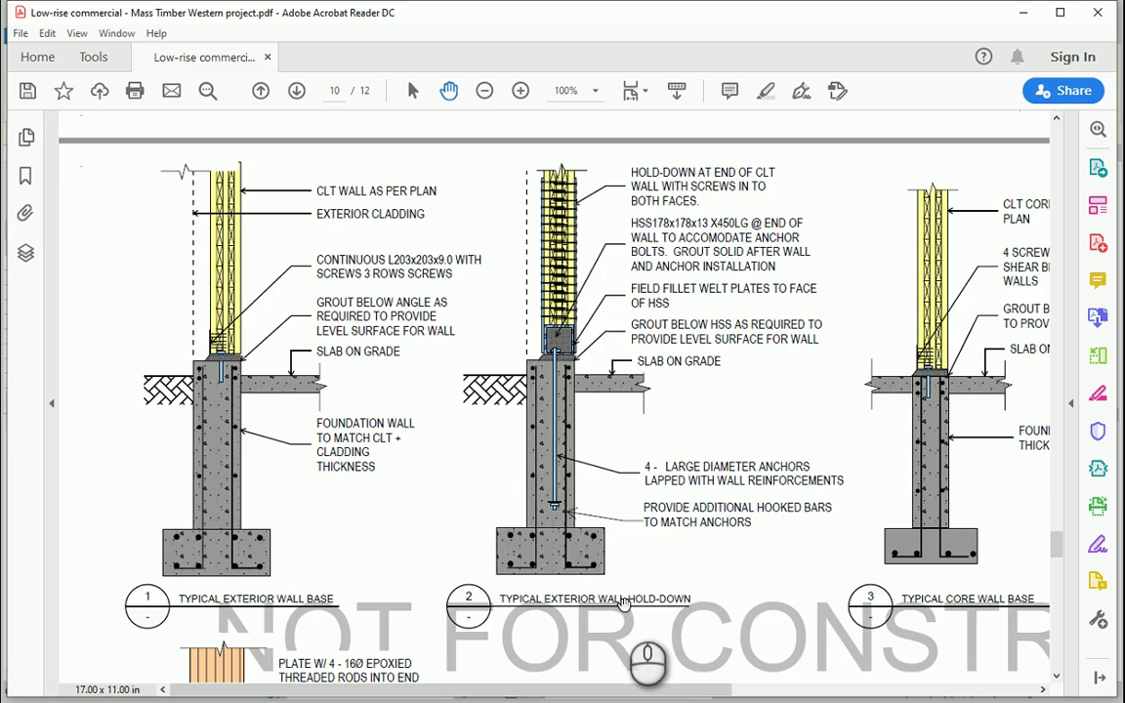
Check the foundation wall section details on the Details sheet of the project PDF in Adobe Acrobat Reader.
scroll(635, 566, down, 15)
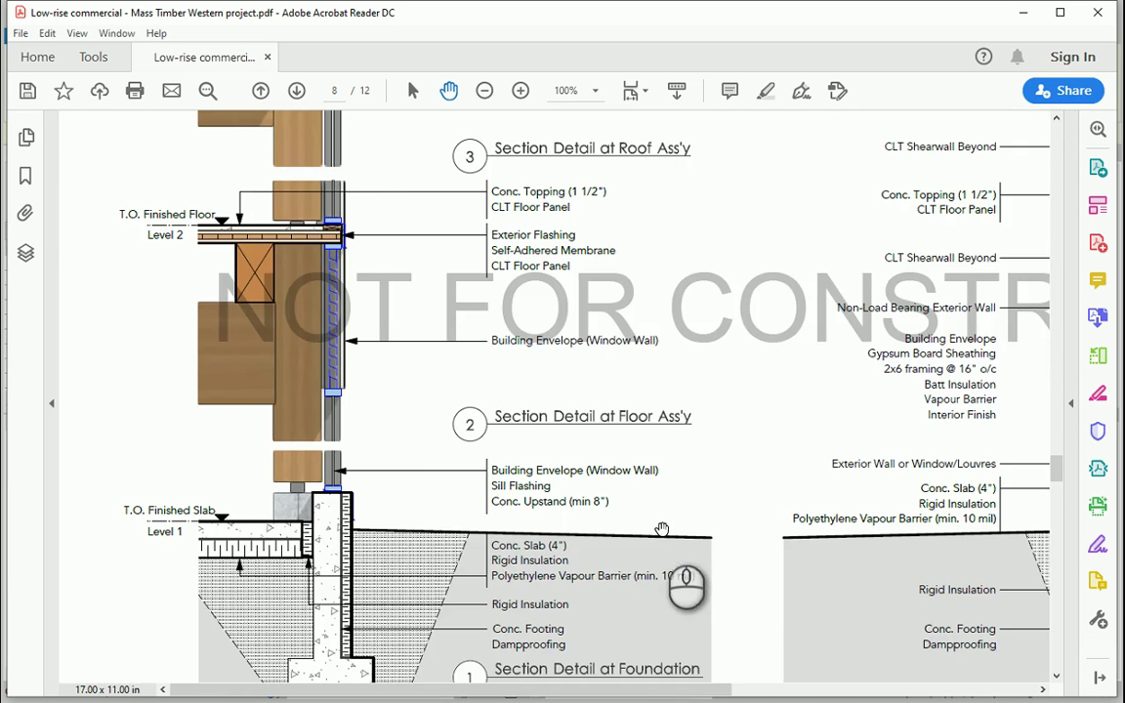
drag(772, 533, 275, 426)
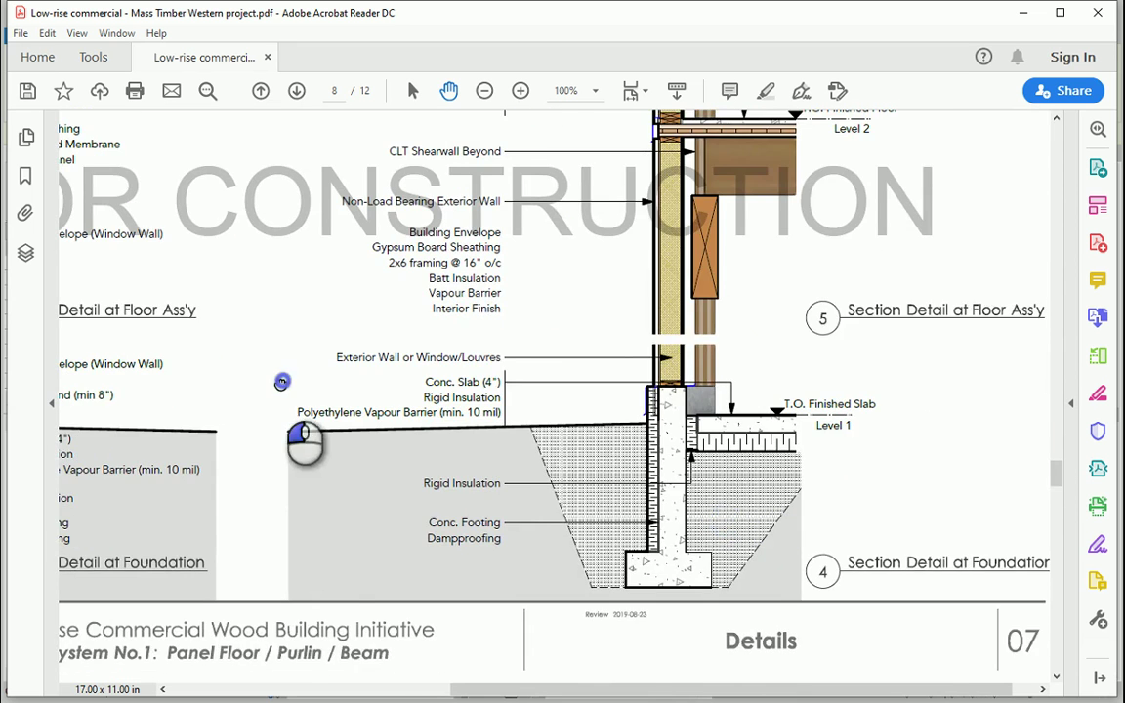
drag(281, 382, 683, 401)
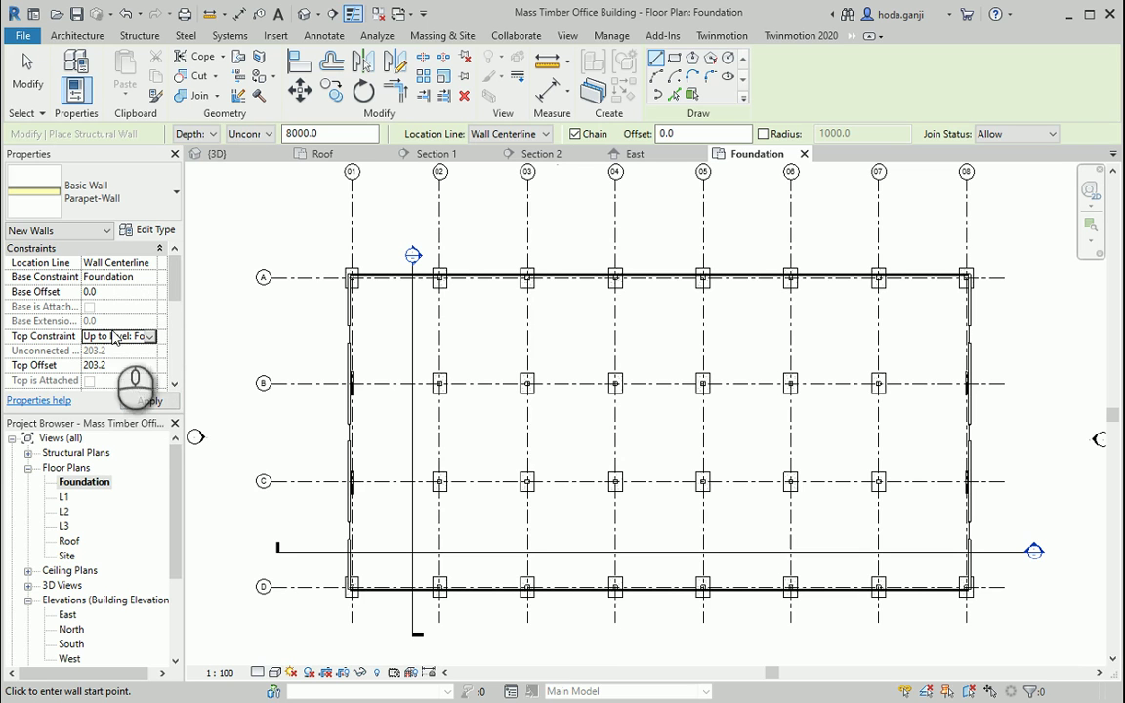
Duplicate the Parapet-Wall type under the name Foundation Wall.
click(148, 233)
click(854, 172)
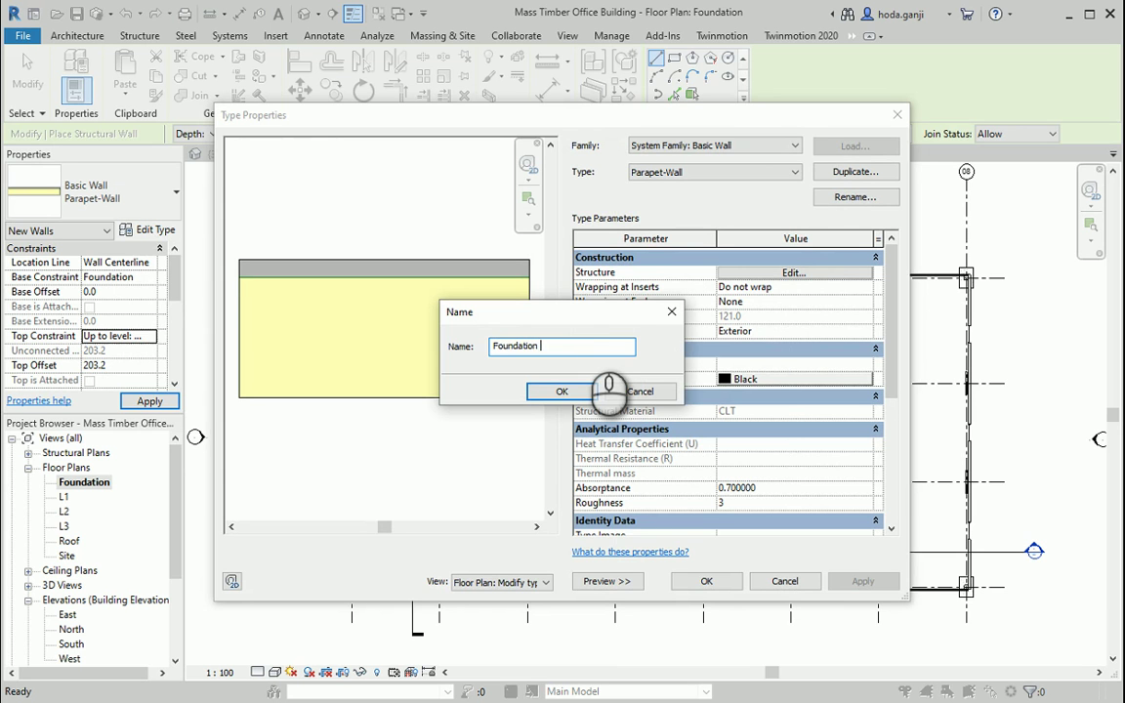
click(560, 391)
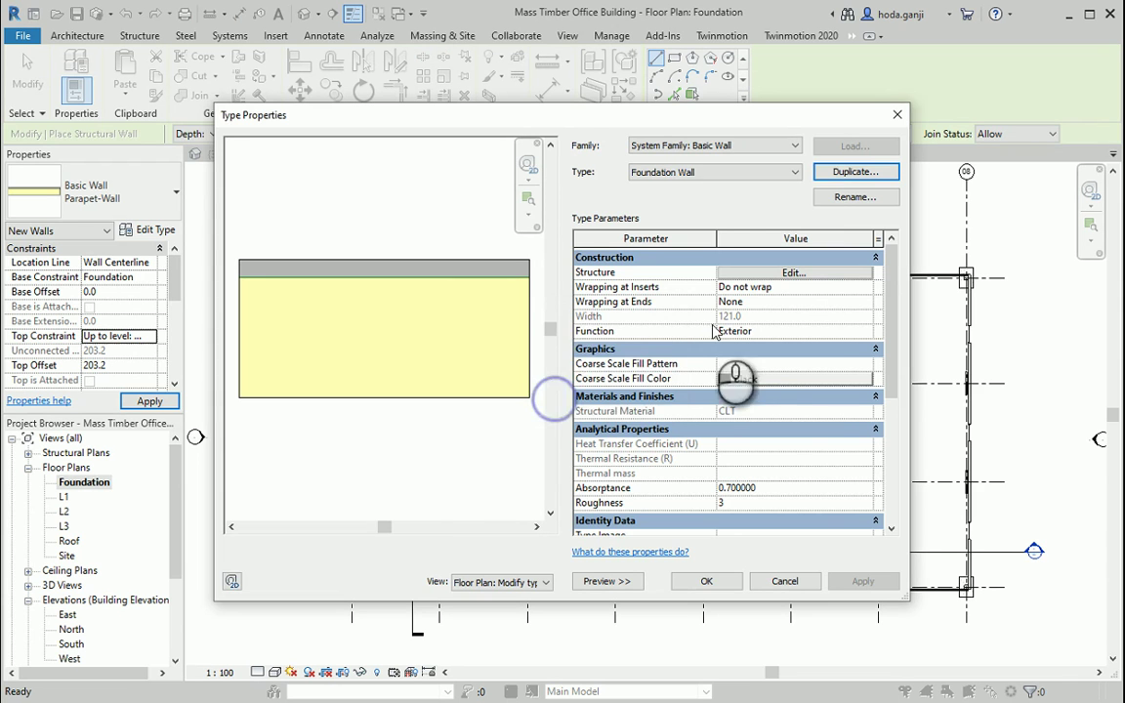
Delete the Facade-Panel finish layer from the Foundation Wall assembly and set the structure layer's thickness to 200.
click(788, 274)
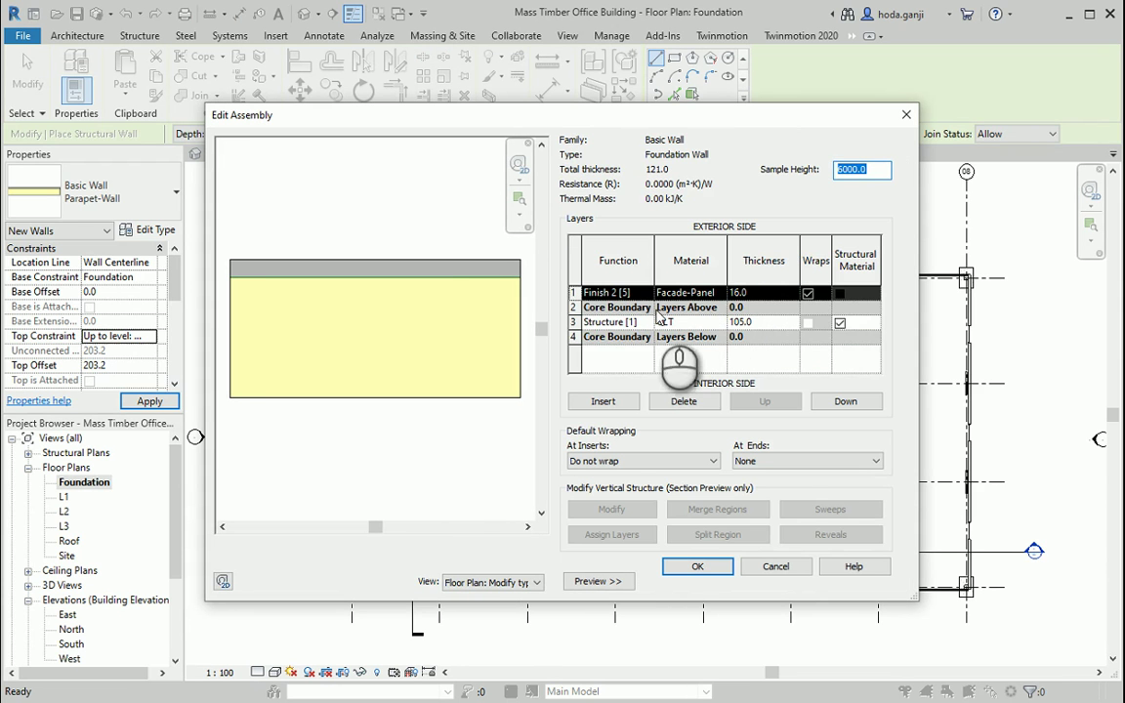
click(580, 358)
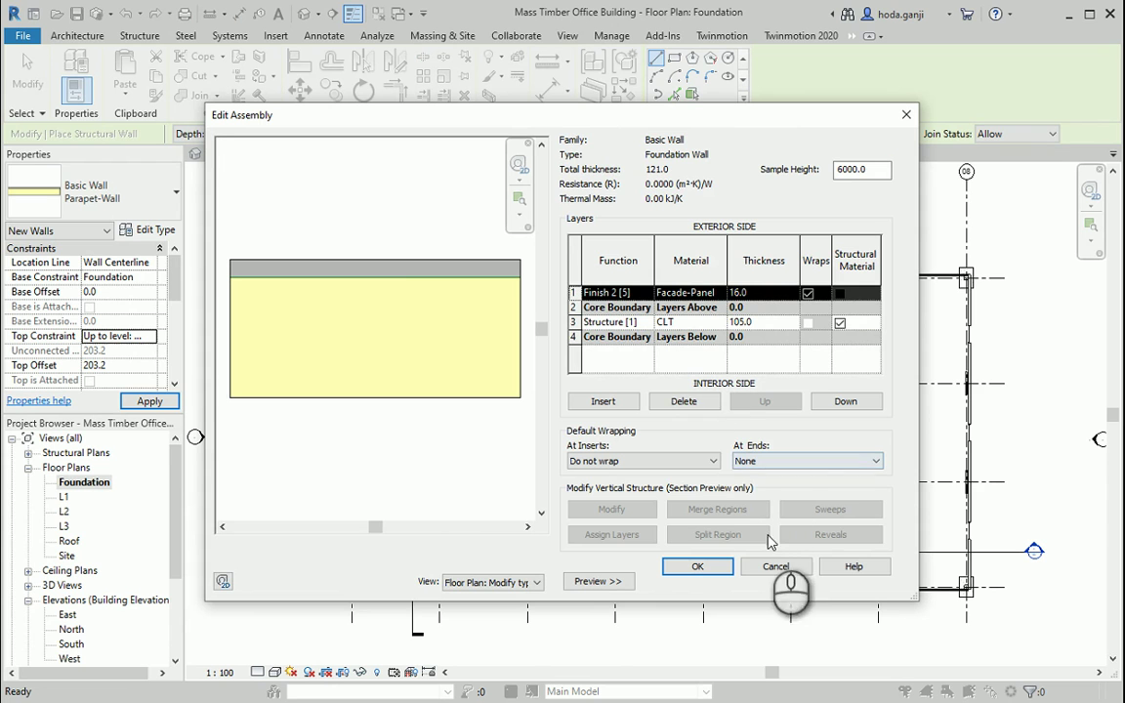
click(691, 403)
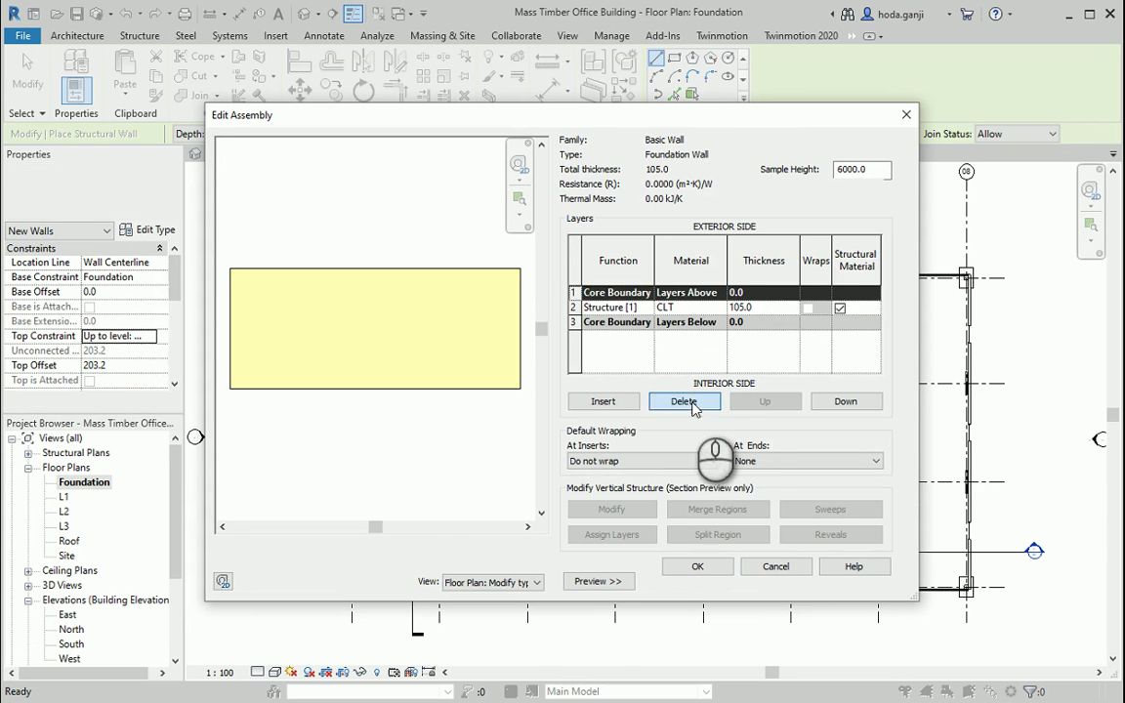
double_click(758, 307)
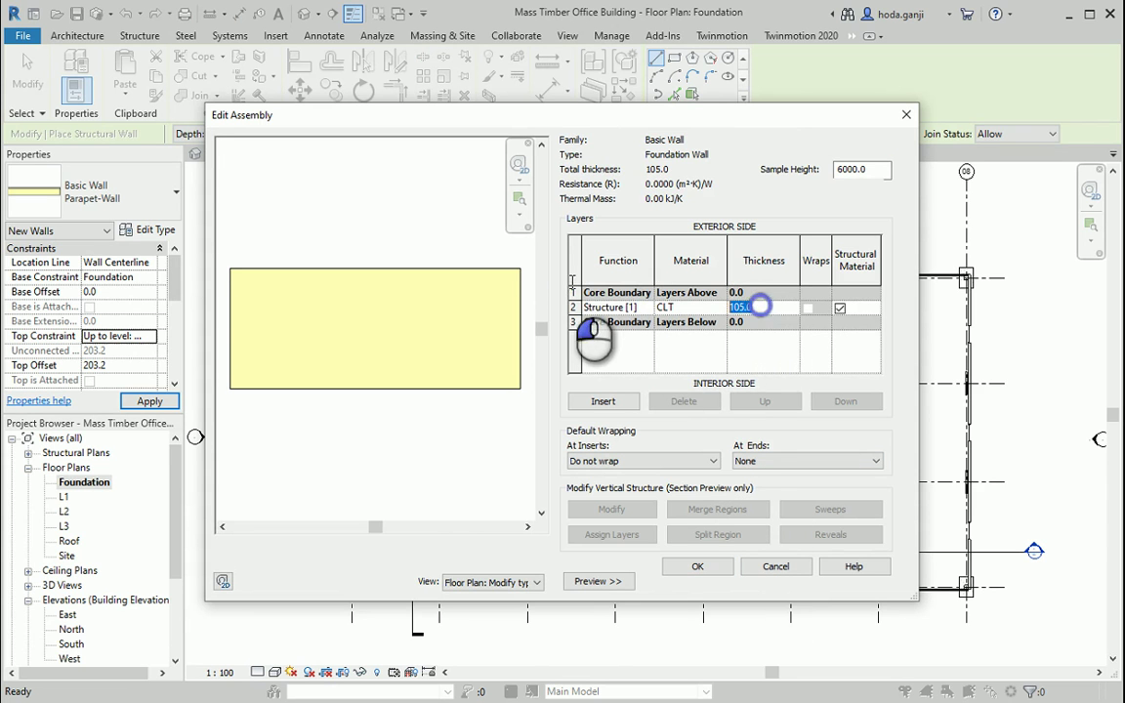
text(200)
key(Tab)
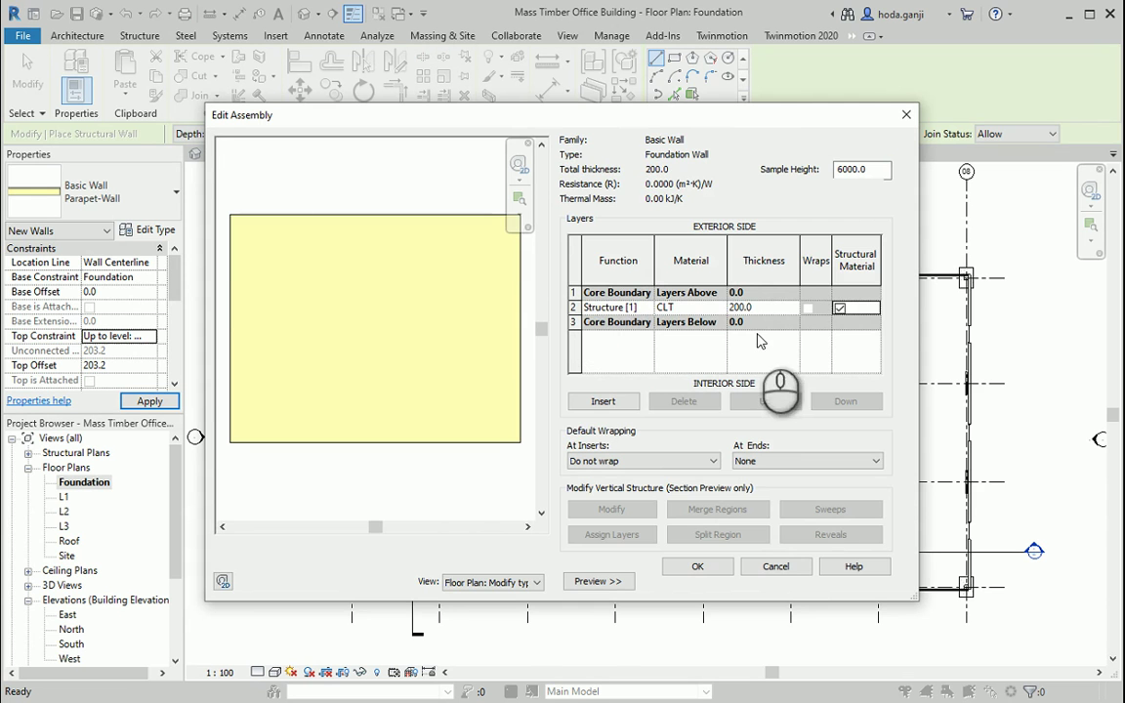
Assign Concrete, Cast-in-Place gray to the Foundation Wall's structure layer and accept the new wall type.
click(720, 307)
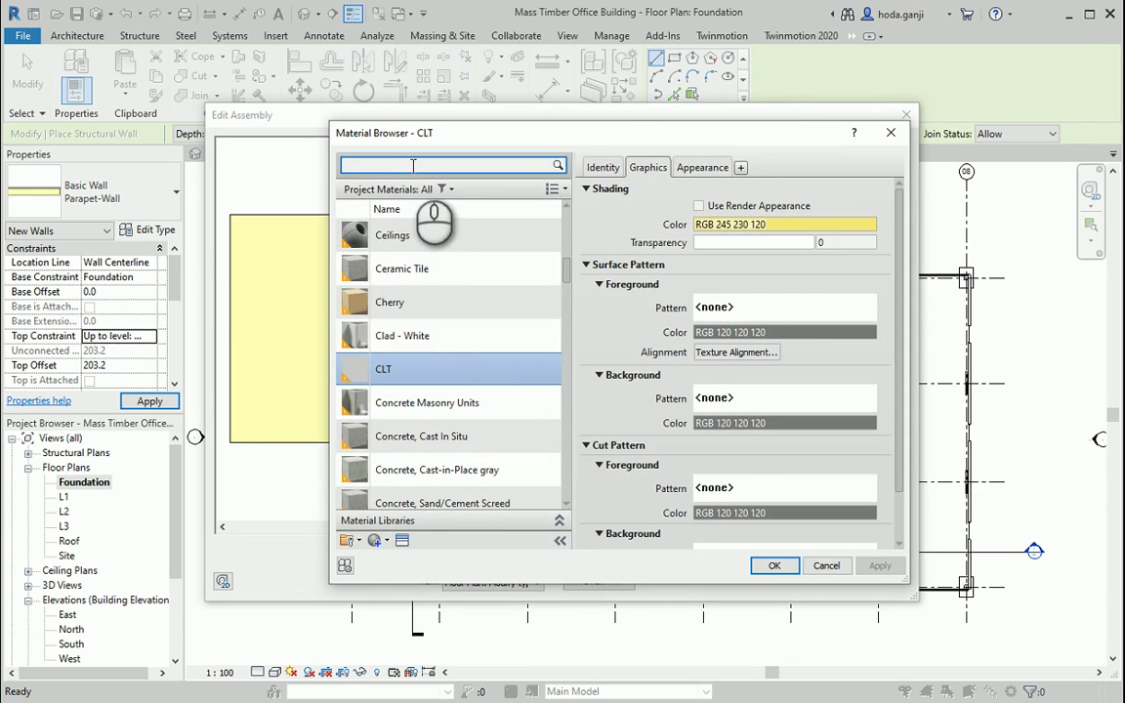
scroll(476, 343, down, 1)
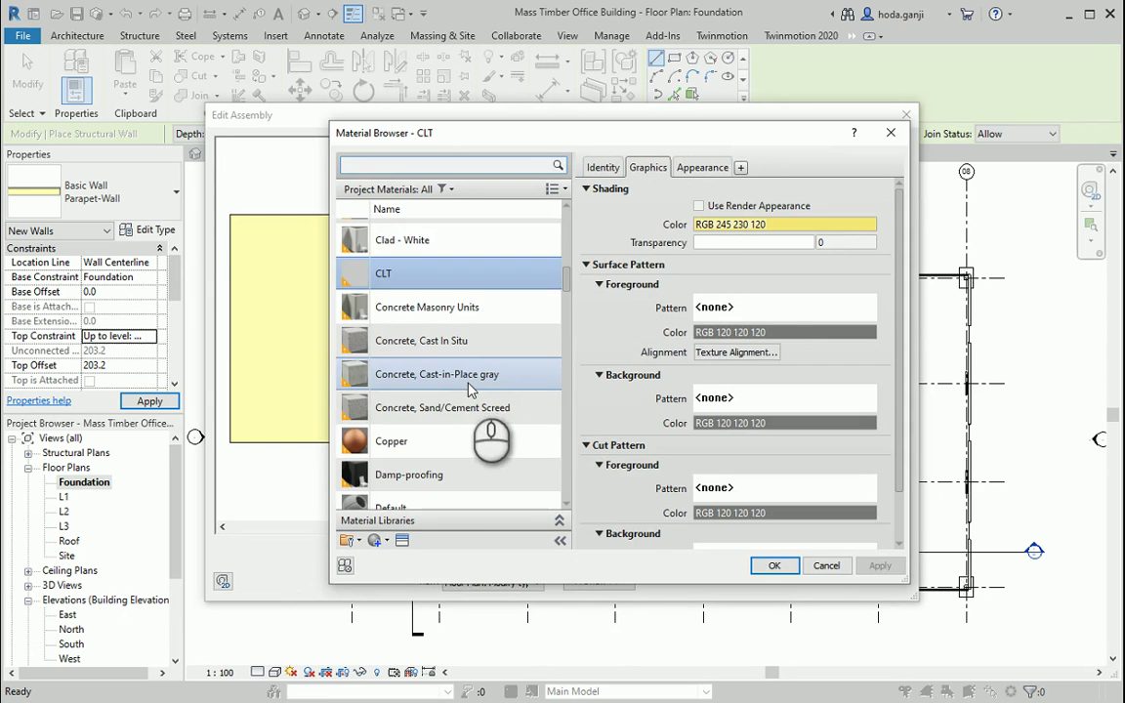
double_click(465, 377)
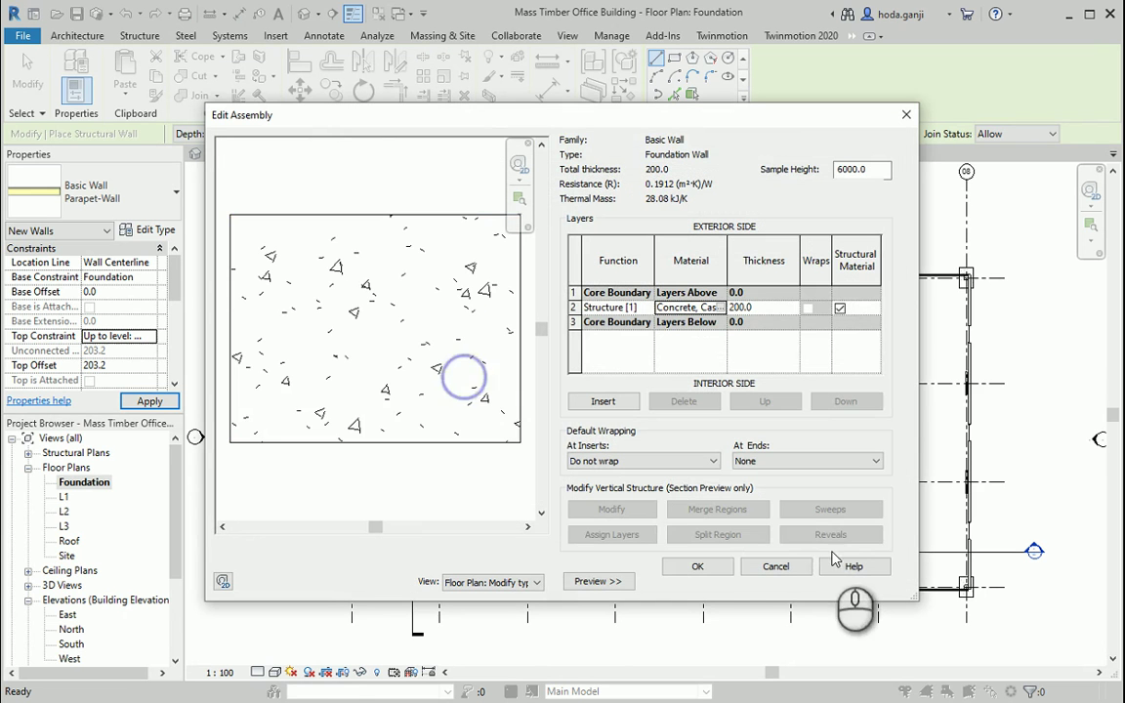
click(715, 574)
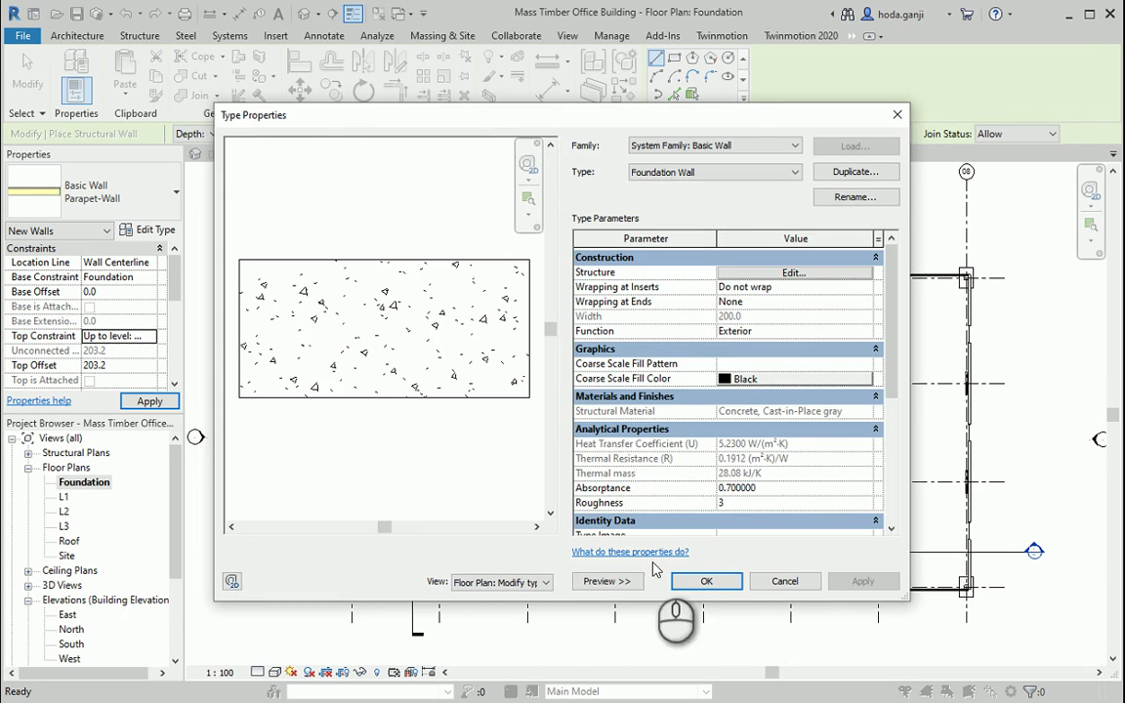
click(706, 582)
Set the location line to Finish Face: Interior and draw foundation walls from corner A-01 along grids 01 and D to corner D-08.
scroll(293, 259, up, 5)
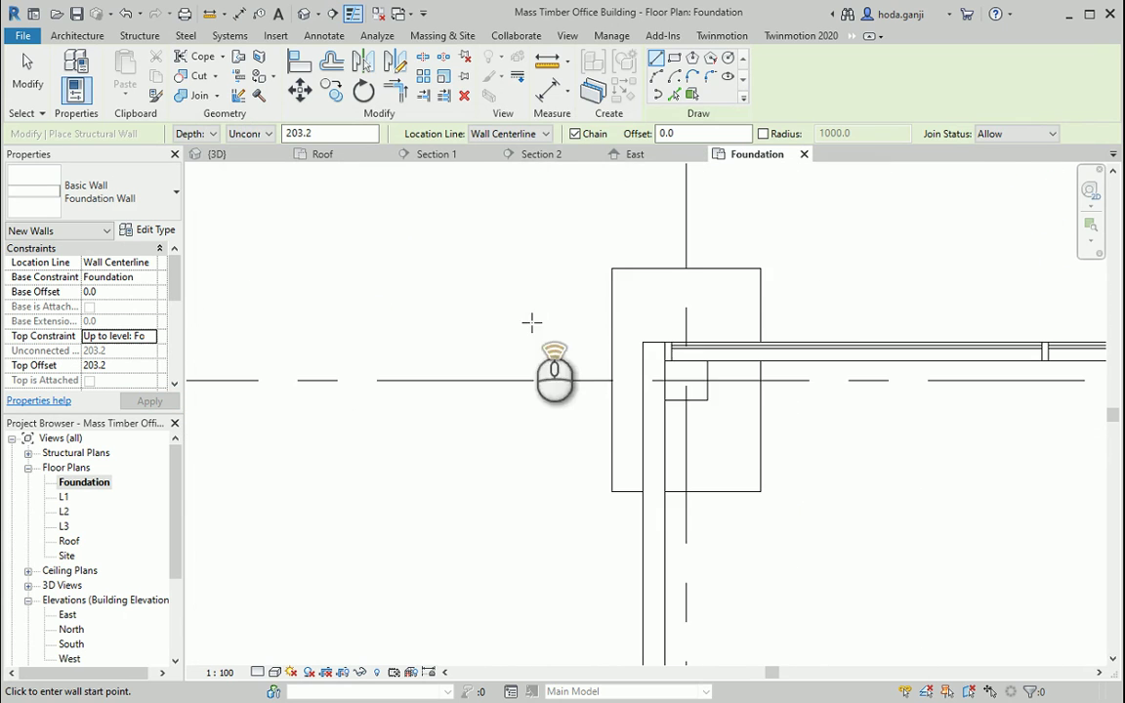
click(545, 135)
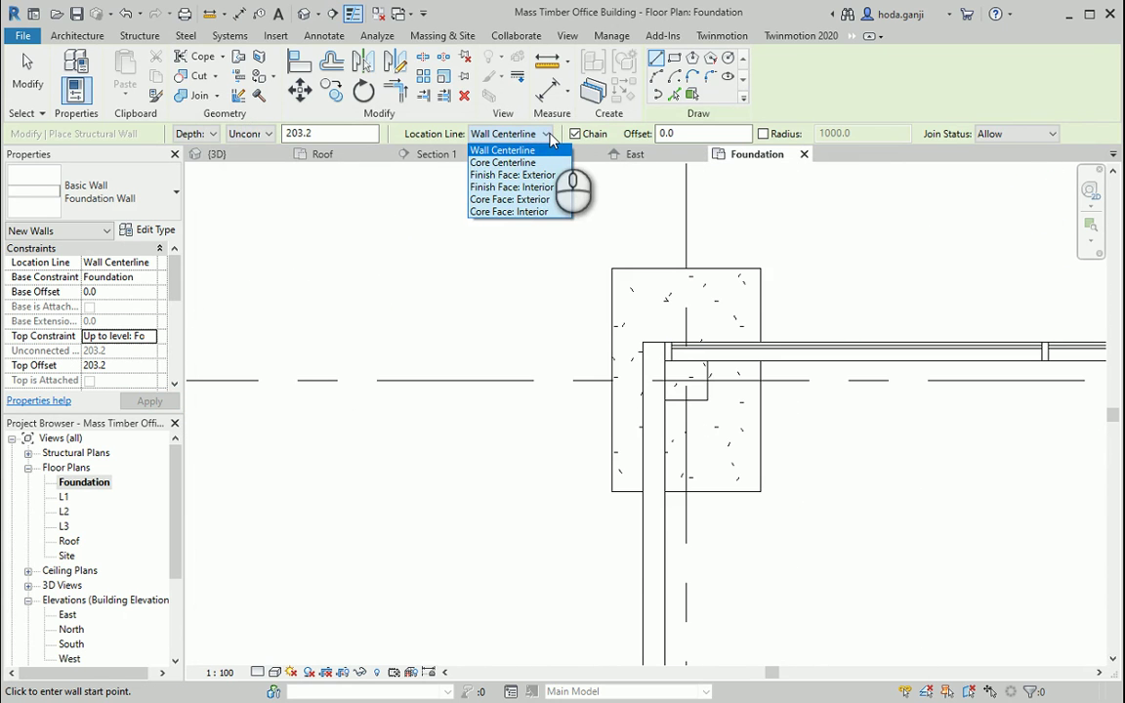
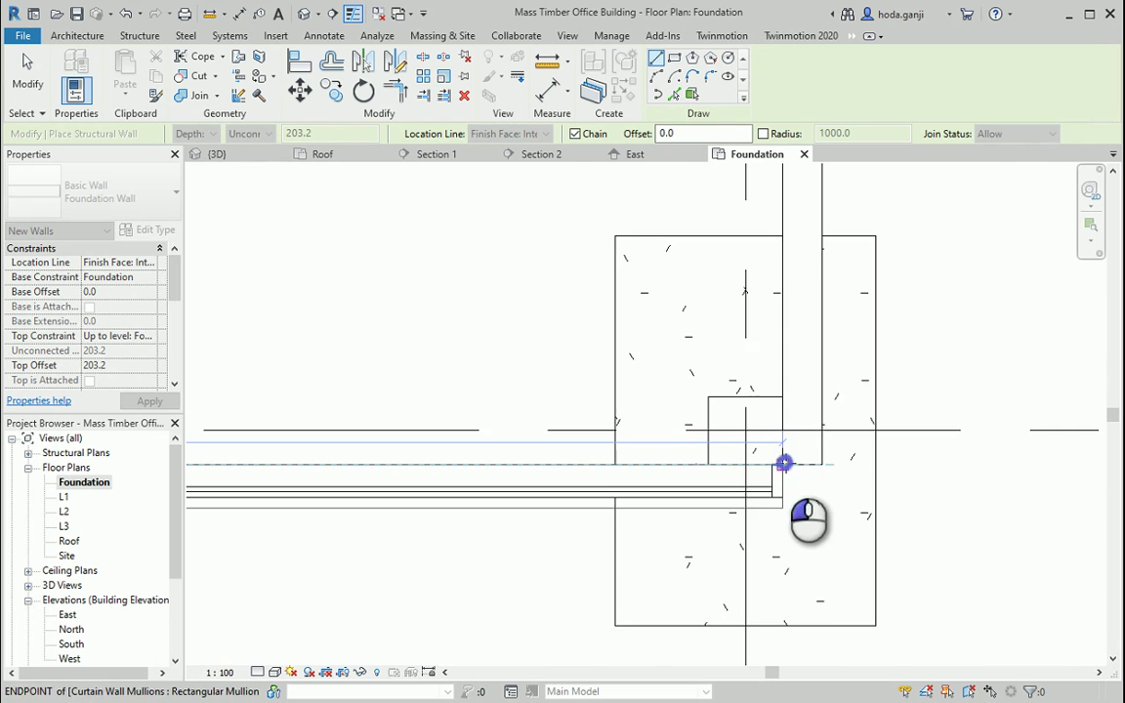
click(785, 463)
Continue the foundation walls up grid 08 and back along grid A to close the perimeter at corner A-01.
scroll(799, 545, down, 4)
scroll(799, 223, up, 4)
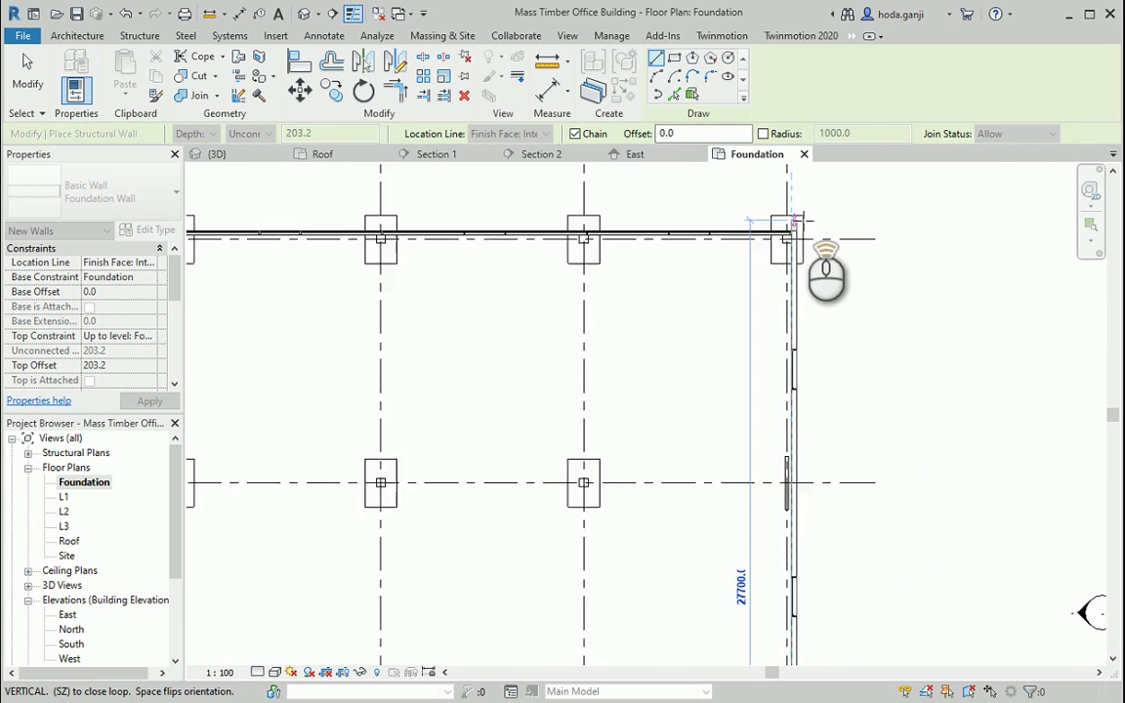
scroll(799, 223, up, 5)
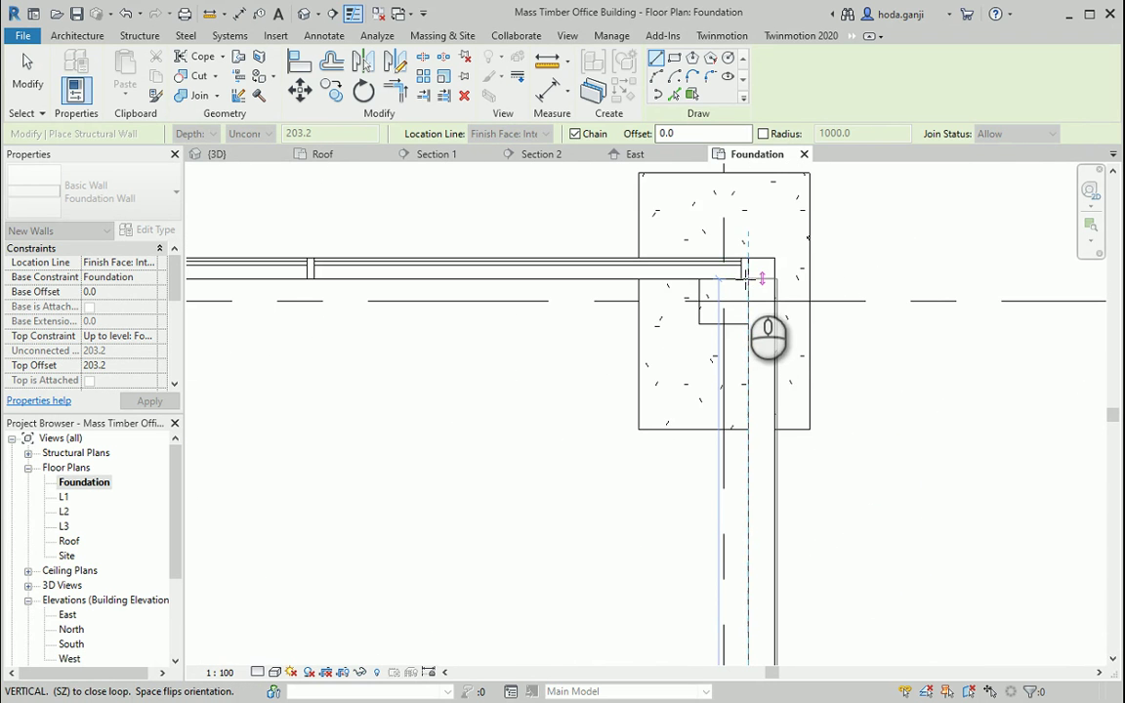
click(748, 278)
scroll(781, 322, down, 6)
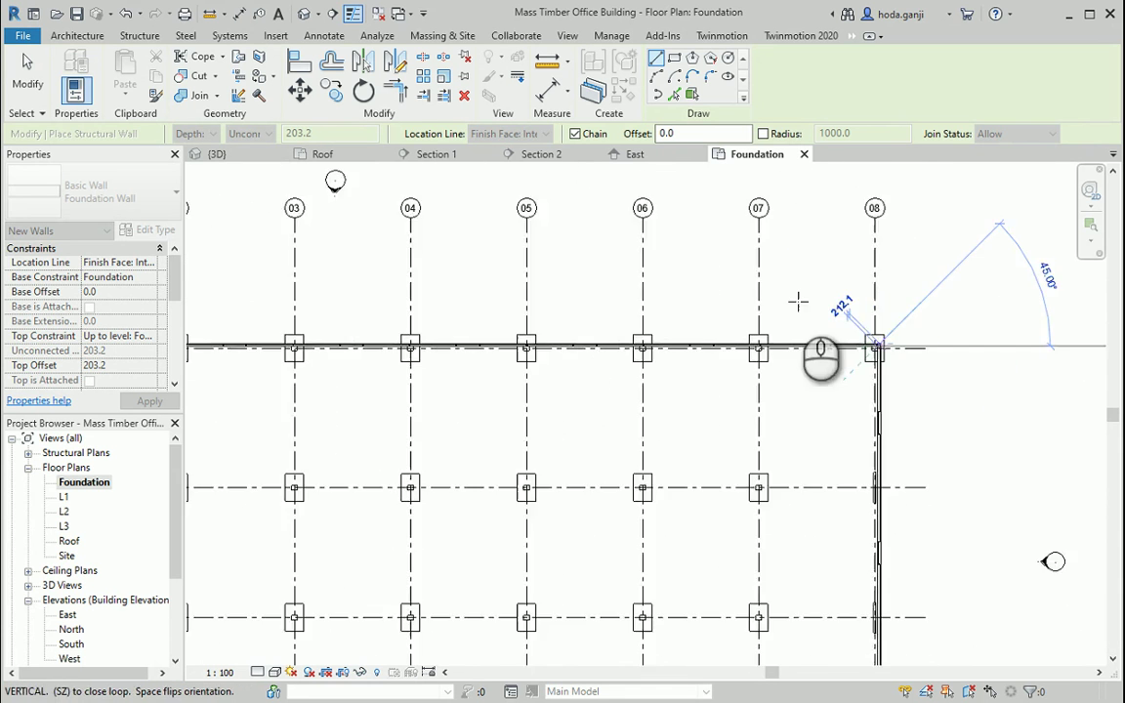
scroll(623, 349, up, 4)
scroll(621, 349, up, 6)
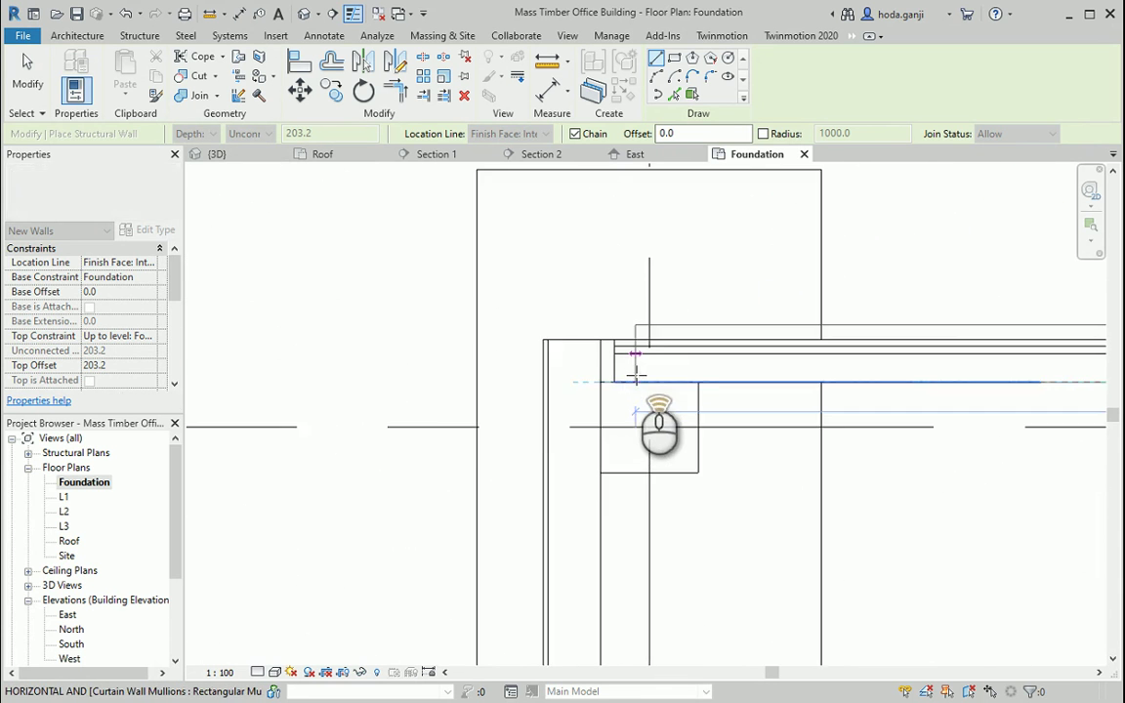
click(588, 383)
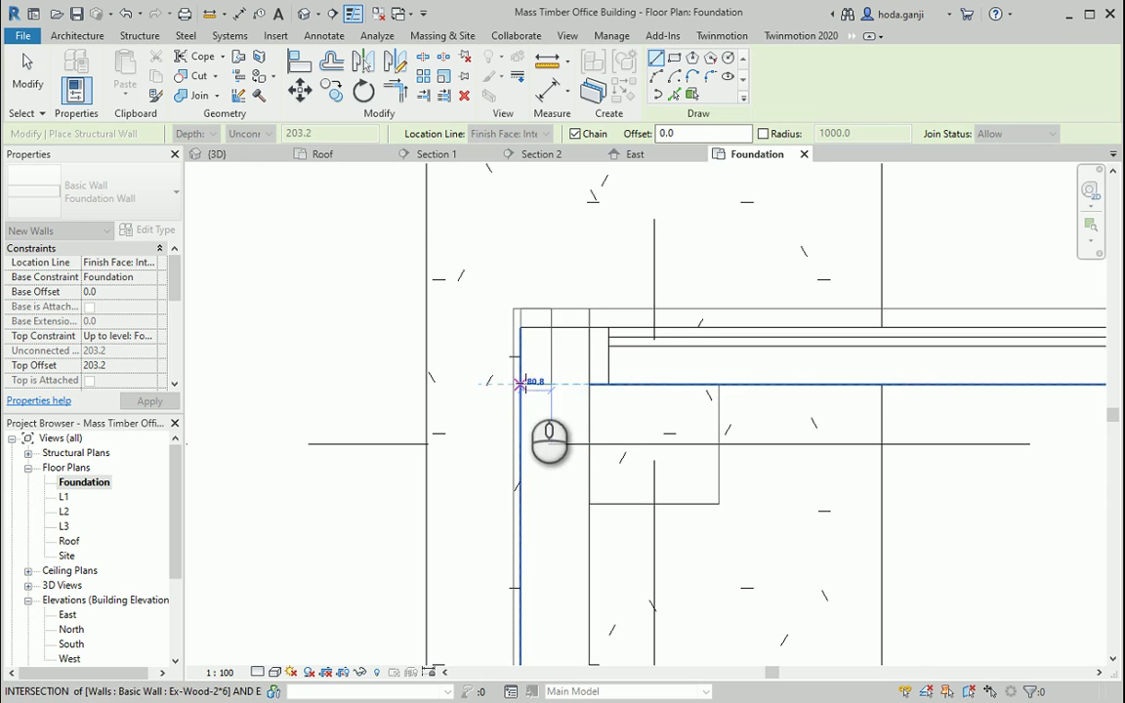
key(Escape)
key(Escape)
scroll(459, 297, down, 5)
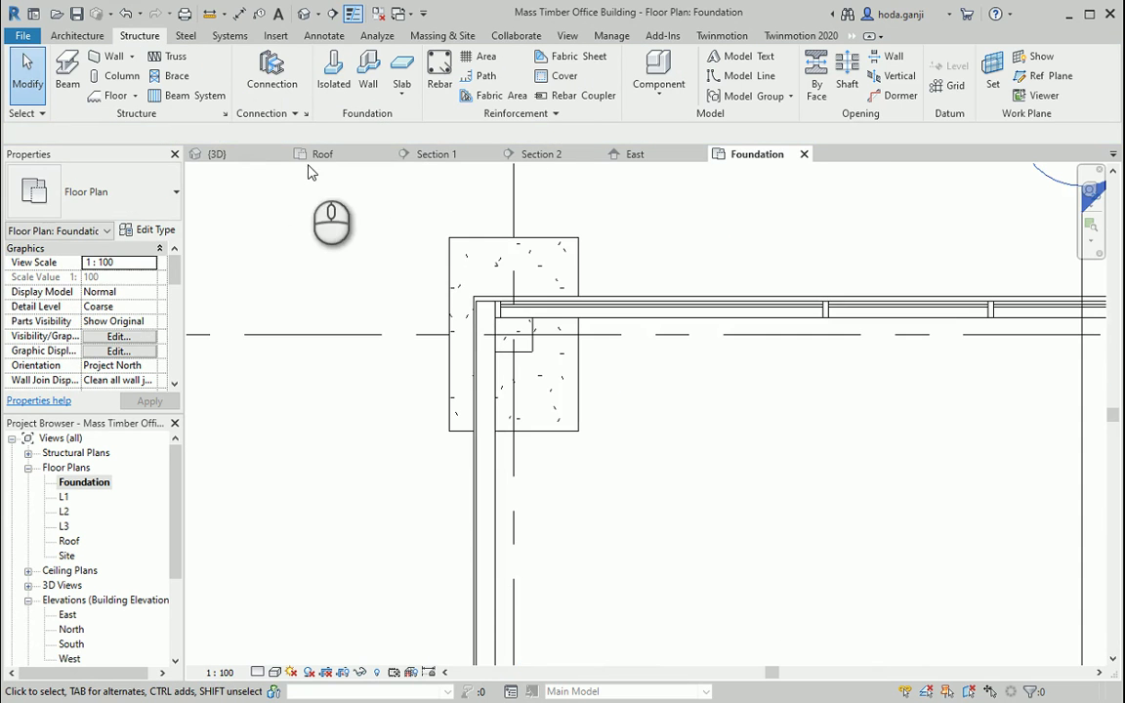
In the 3D view, select the four connected foundation walls and set their top constraint to level L1.
click(235, 154)
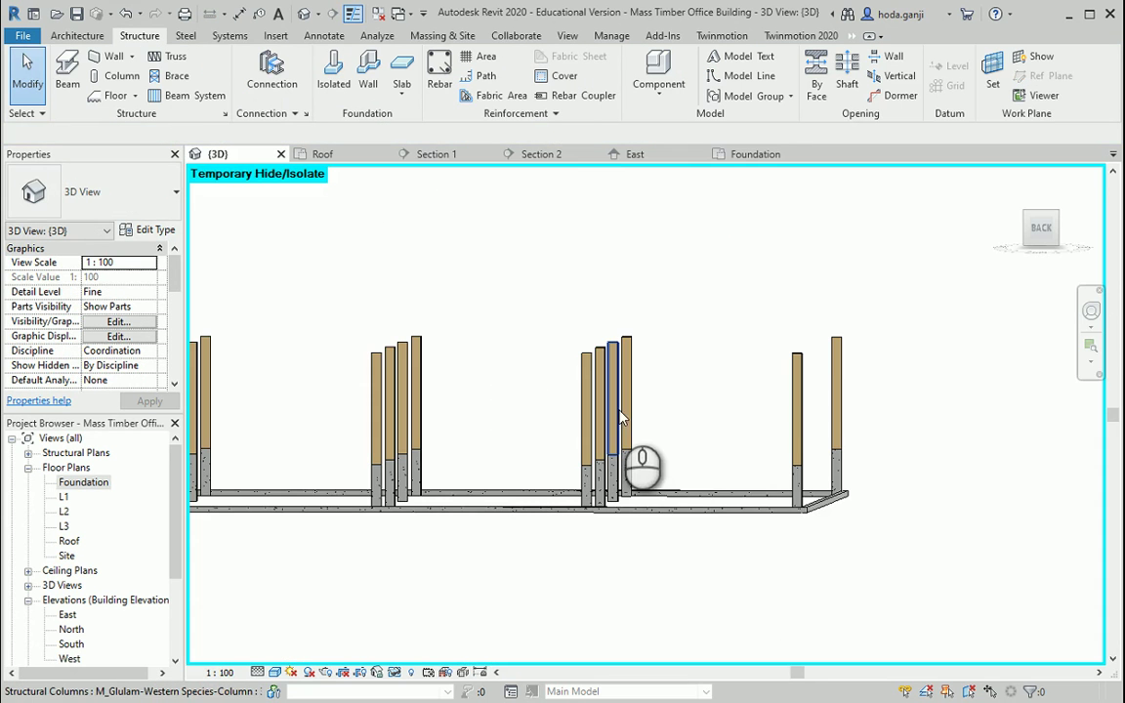
key(Tab)
click(712, 518)
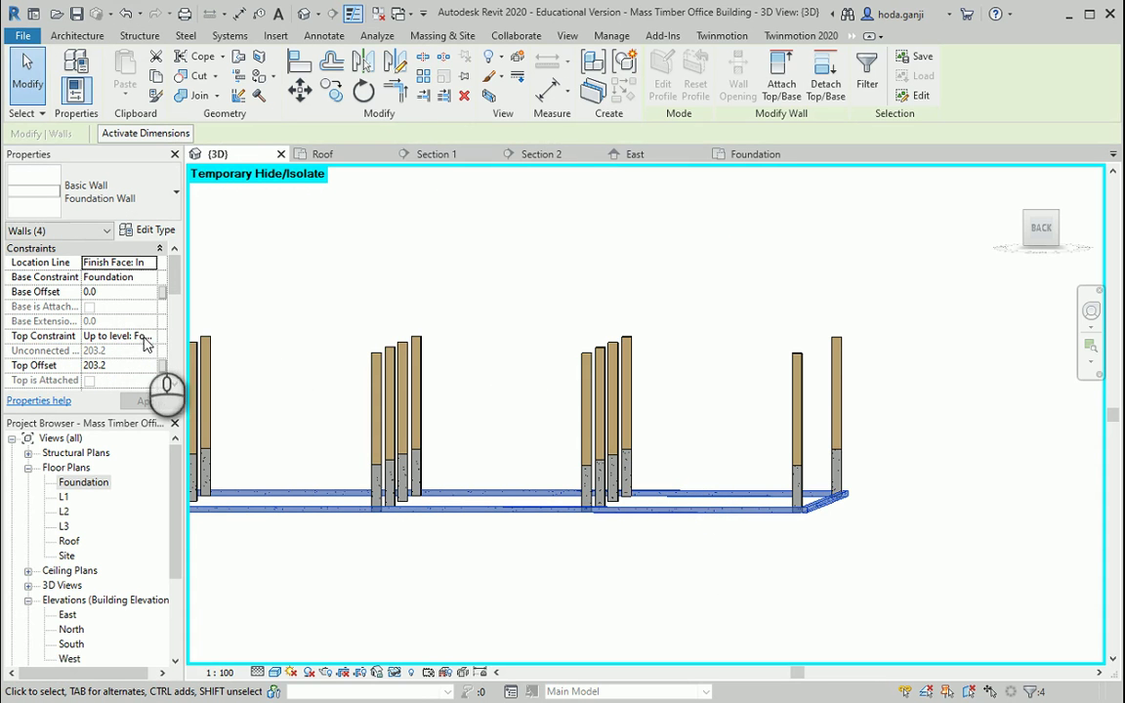
click(147, 337)
click(135, 375)
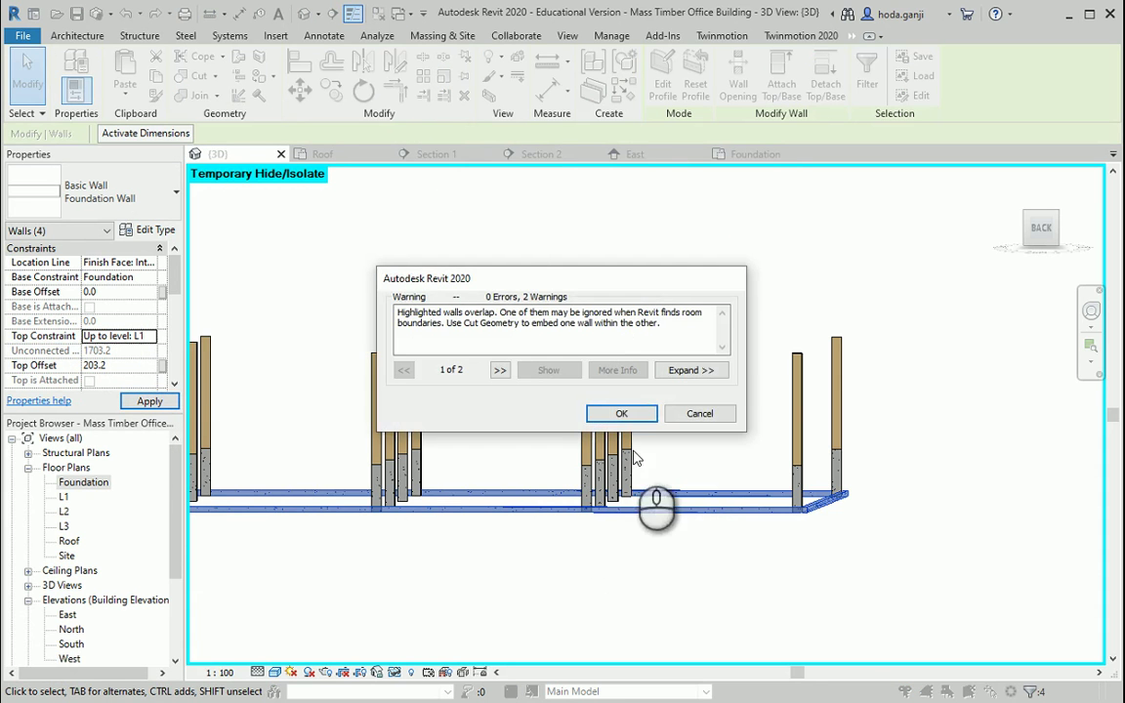
click(613, 411)
click(917, 523)
Reset the temporary hide/isolate in the 3D view to bring back the whole building.
shift+middle_drag(917, 523, 452, 535)
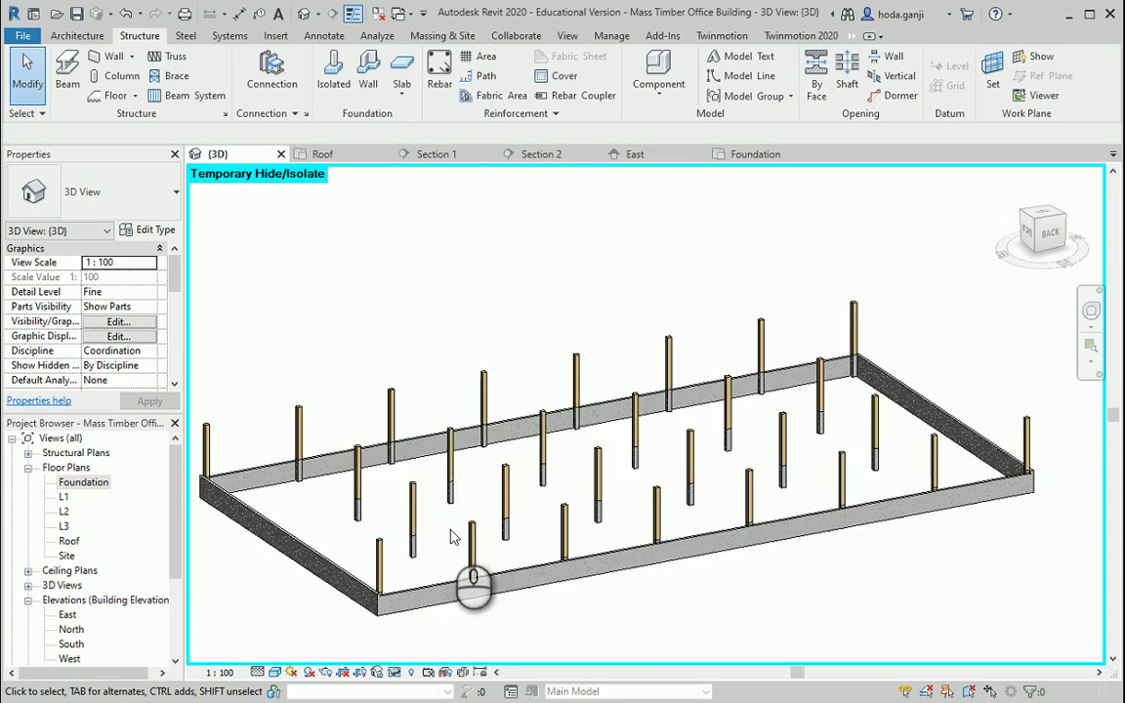
middle_drag(540, 573, 545, 525)
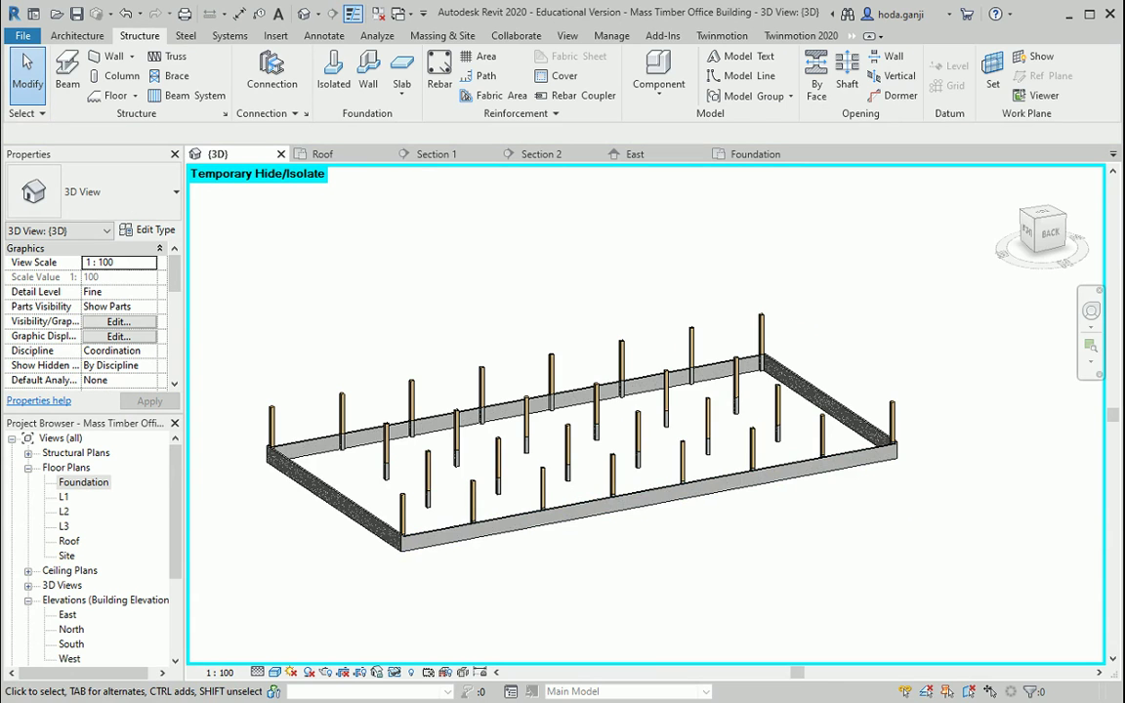
scroll(637, 442, up, 2)
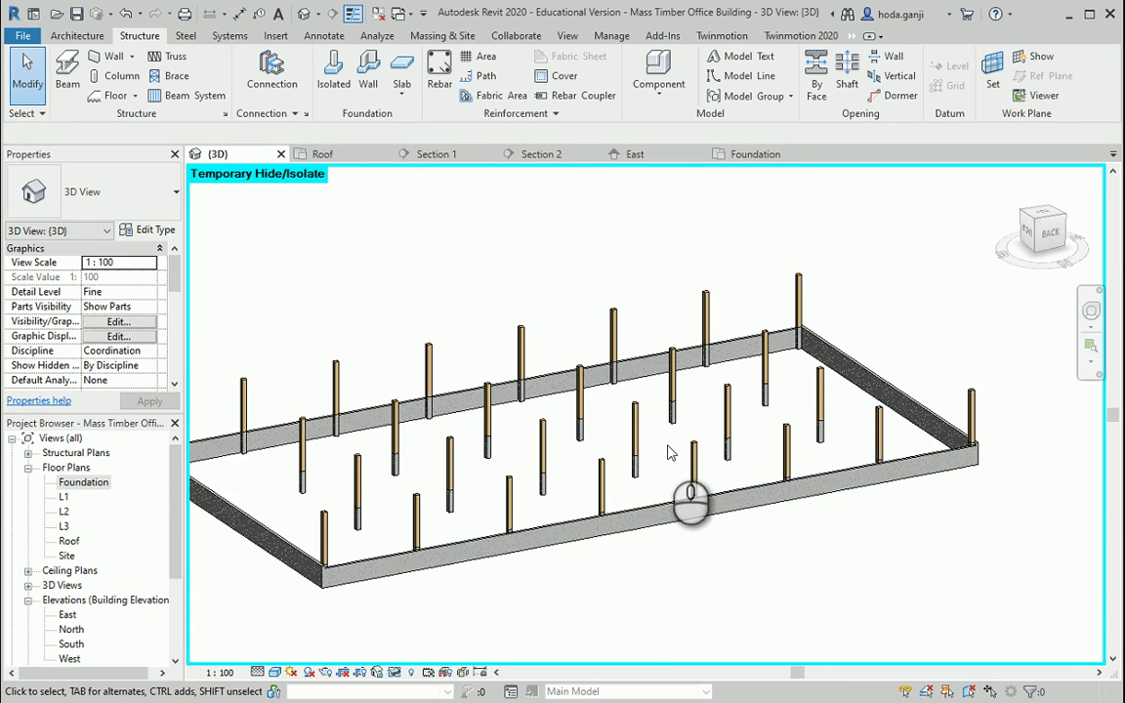
scroll(670, 451, down, 1)
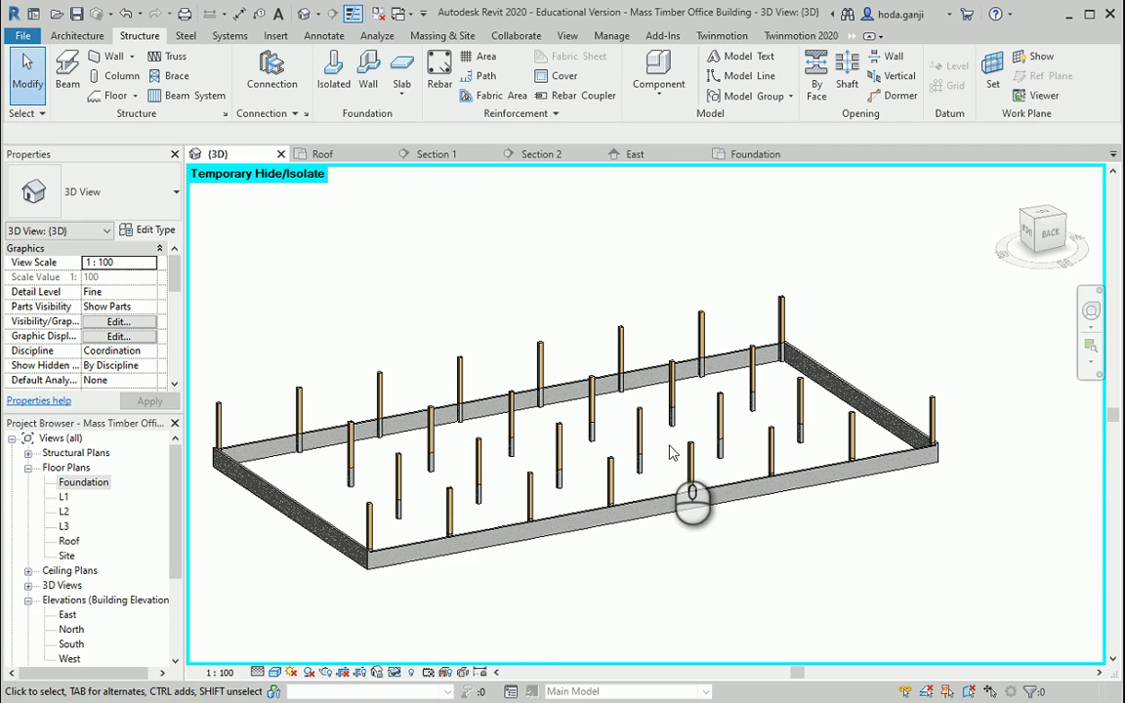
click(396, 673)
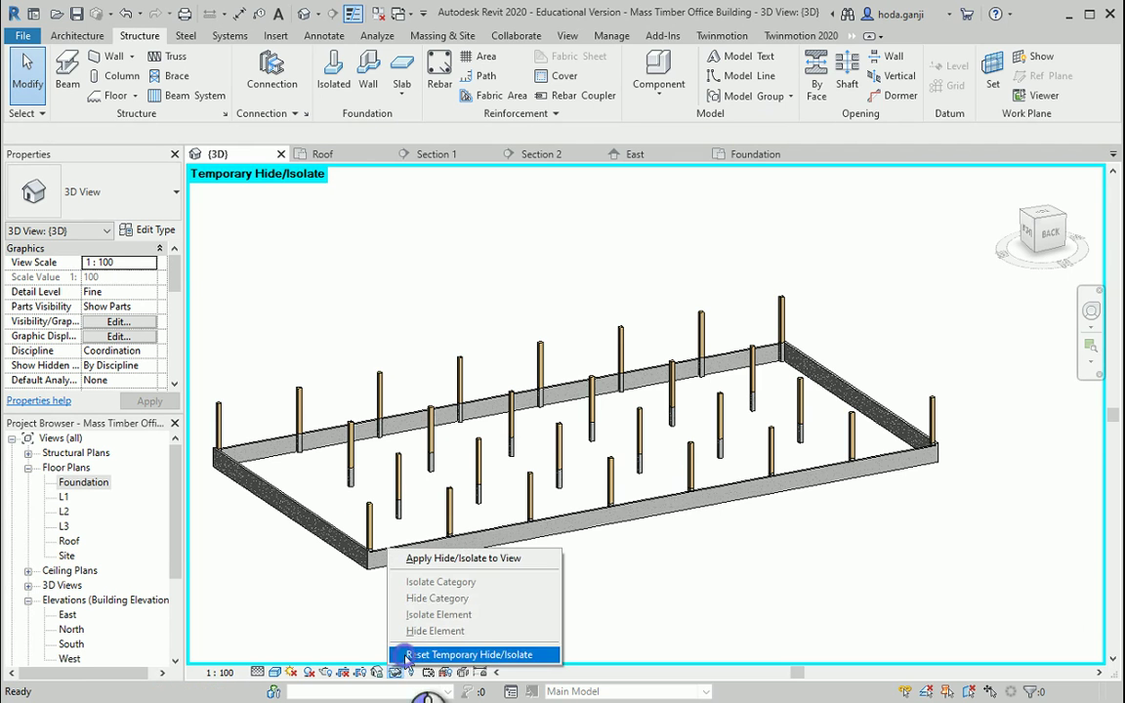
click(408, 656)
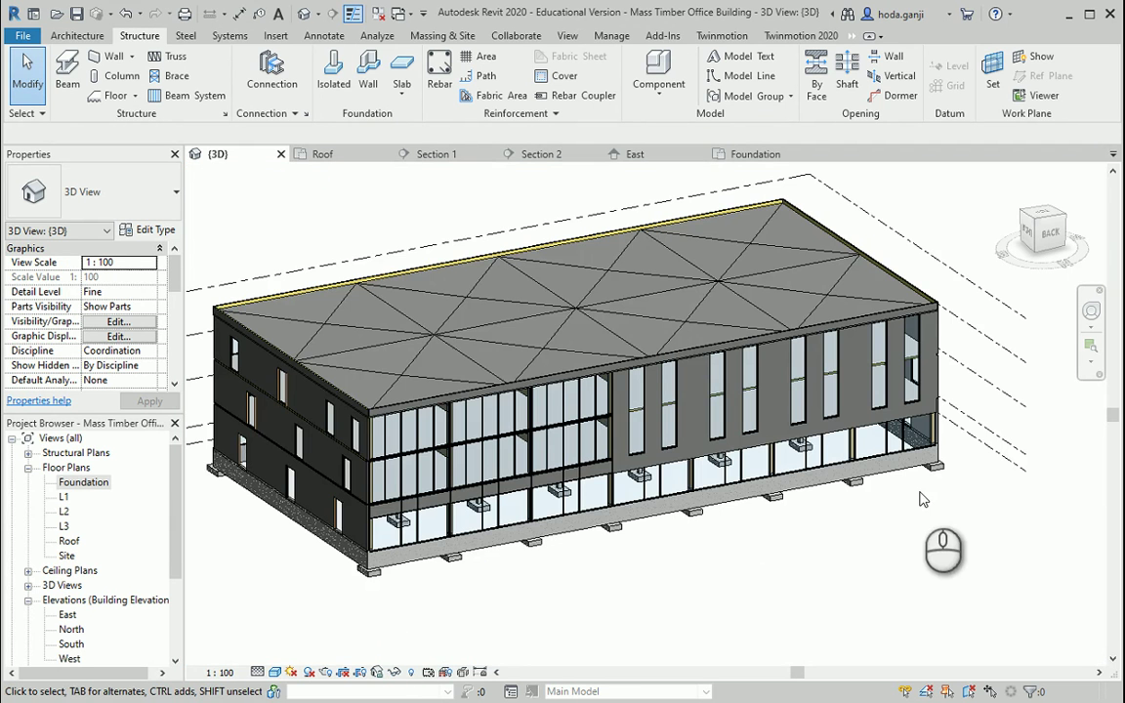
Set the base offset of the left end's L1 Ex-Wood-2*6 wall to 203.2 and unjoin it from the floor.
shift+middle_drag(952, 520, 901, 416)
scroll(901, 416, up, 5)
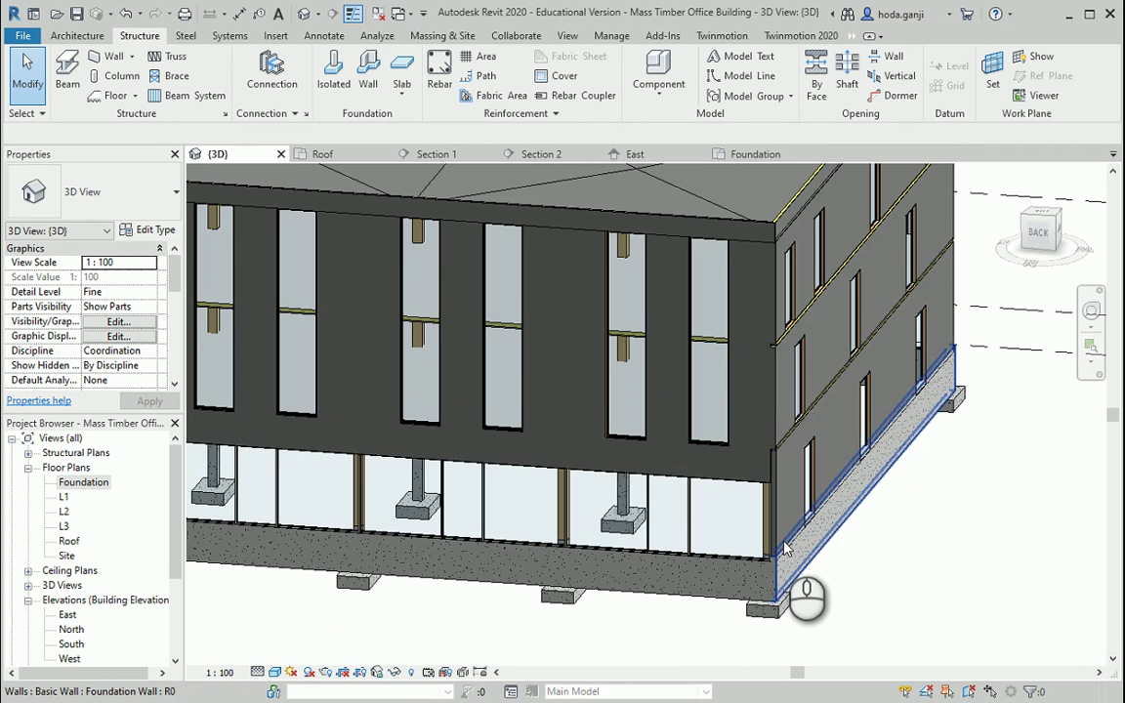
shift+middle_drag(965, 534, 832, 528)
scroll(833, 528, up, 4)
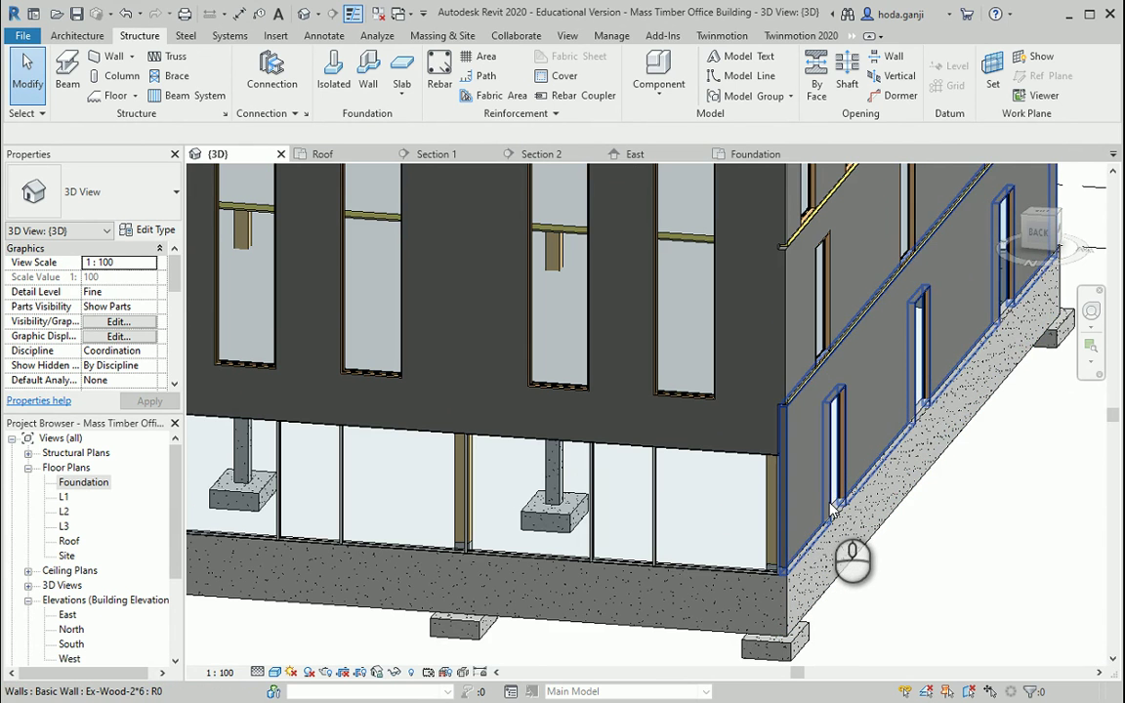
scroll(830, 509, down, 2)
scroll(863, 623, up, 4)
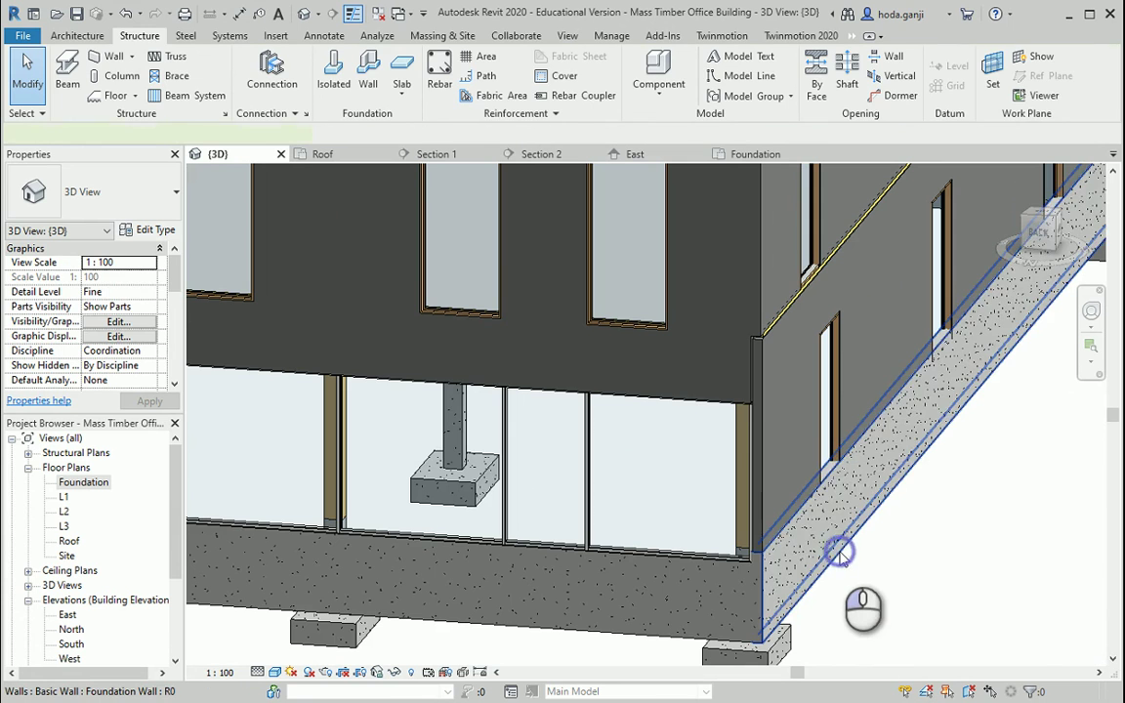
click(838, 553)
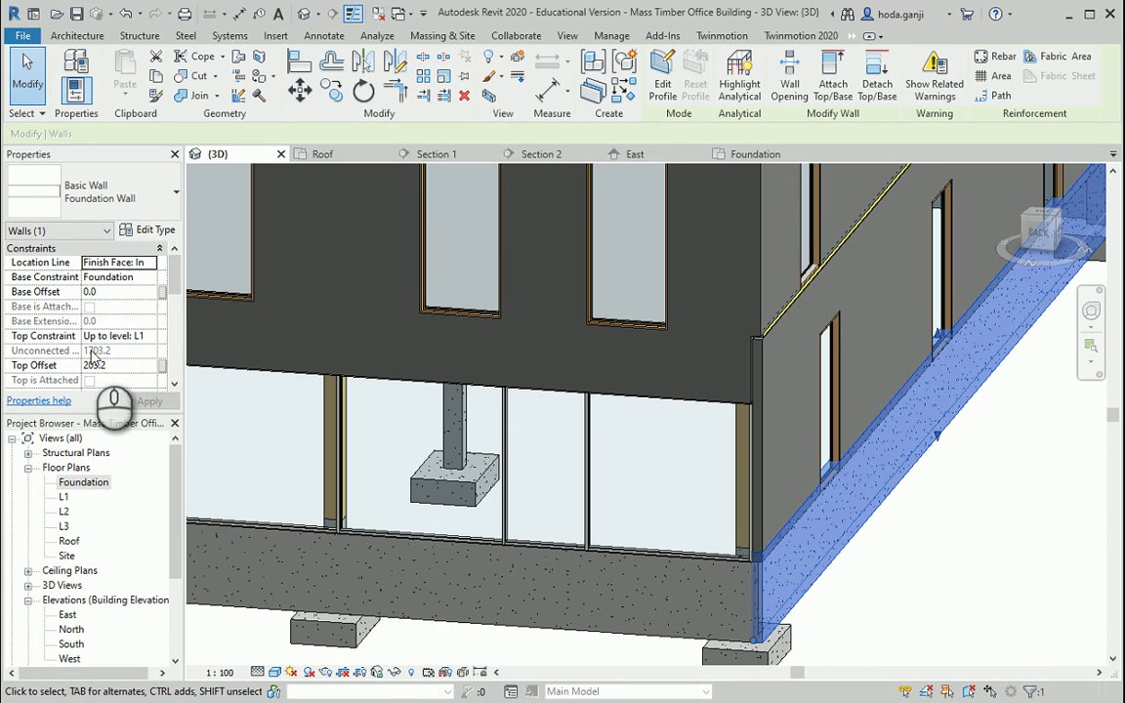
click(754, 510)
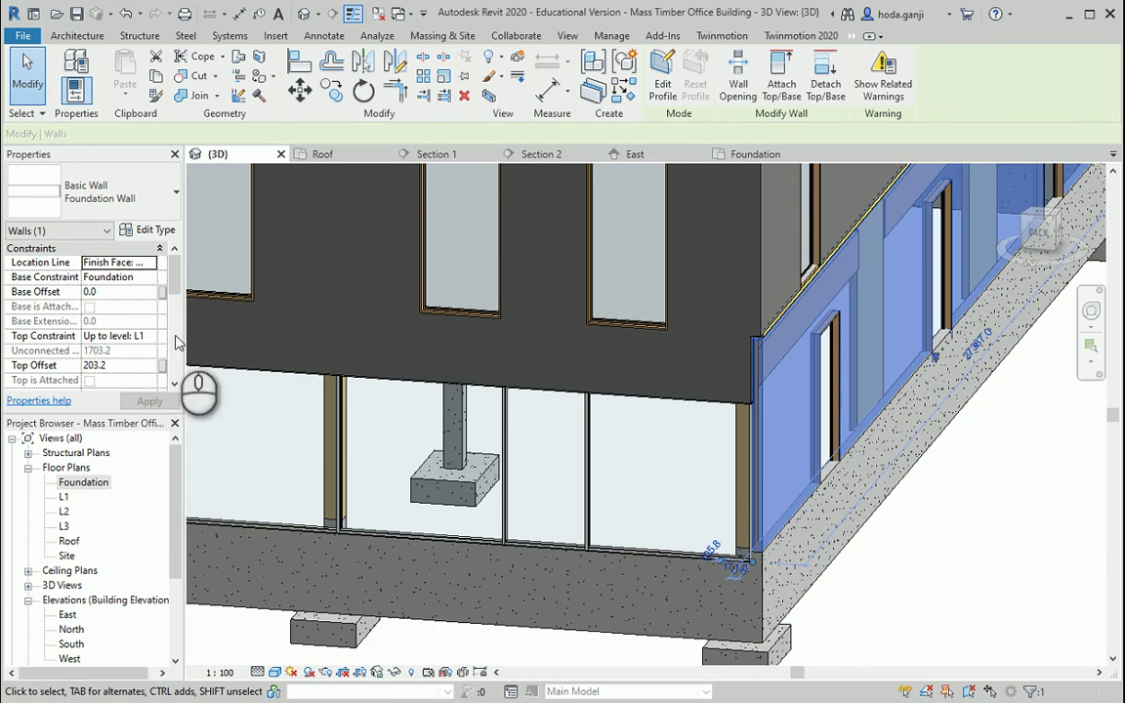
click(117, 291)
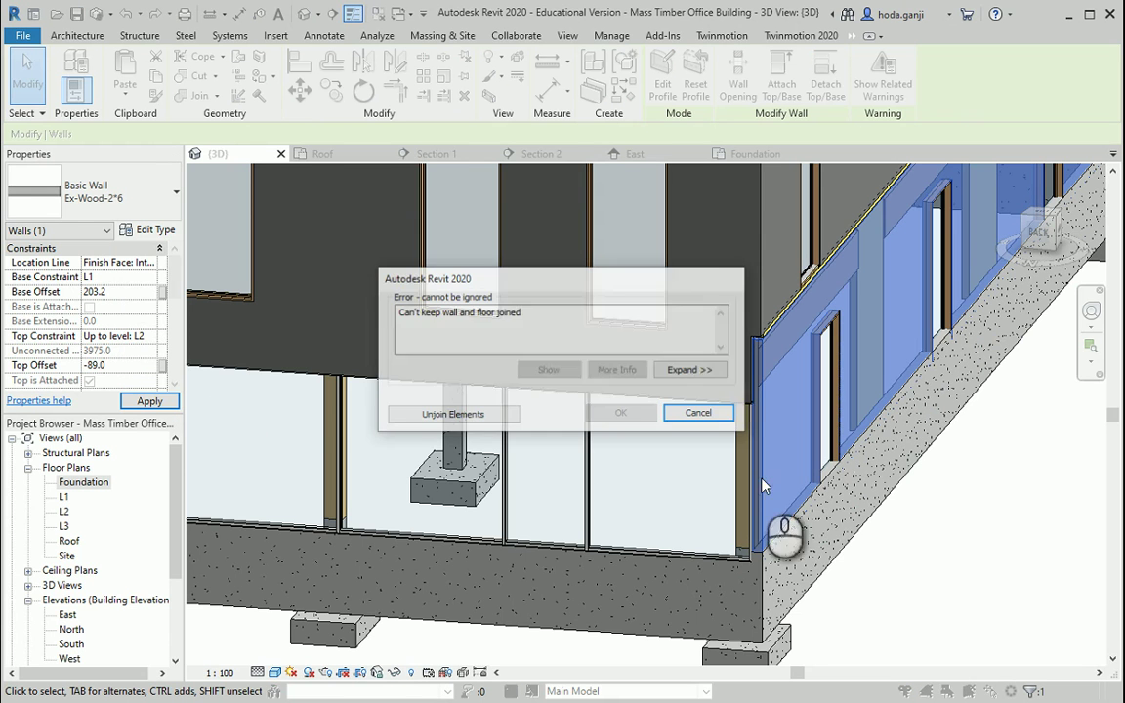
click(454, 414)
mouse_move(860, 521)
shift+middle_down()
mouse_move(809, 552)
mouse_move(866, 568)
mouse_move(846, 540)
shift+middle_up()
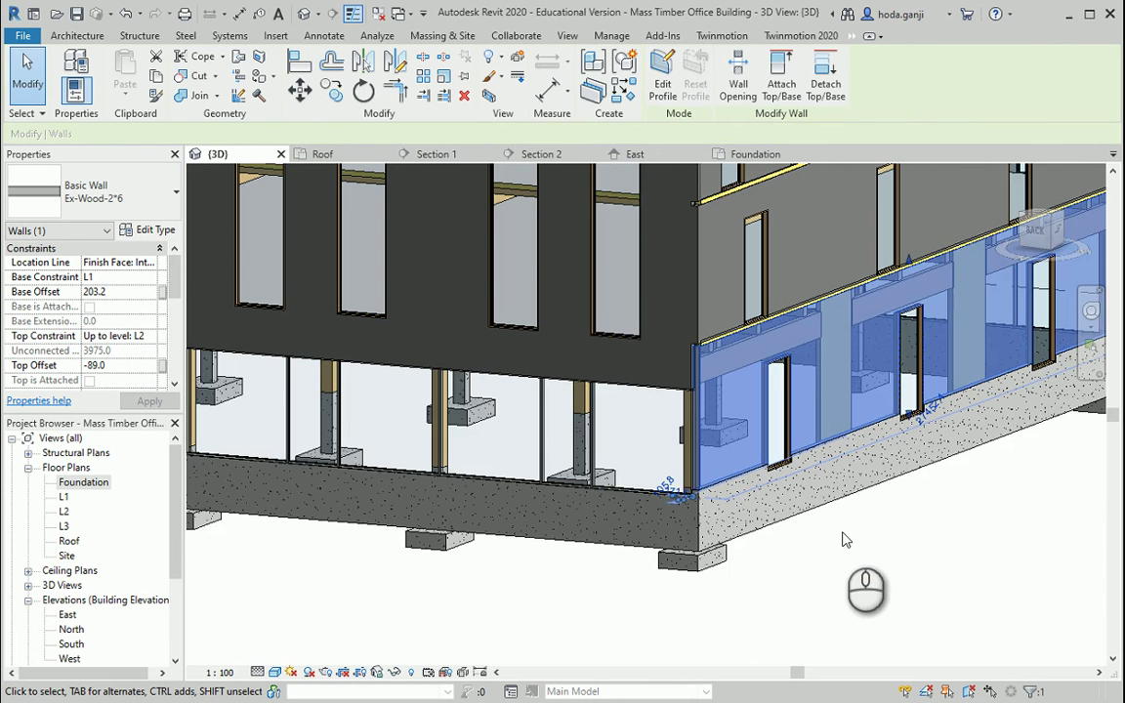
click(849, 543)
Set the base offset of the L1 Storefront curtain wall beneath the solid part of the back facade to 203.2.
shift+middle_drag(769, 513, 643, 386)
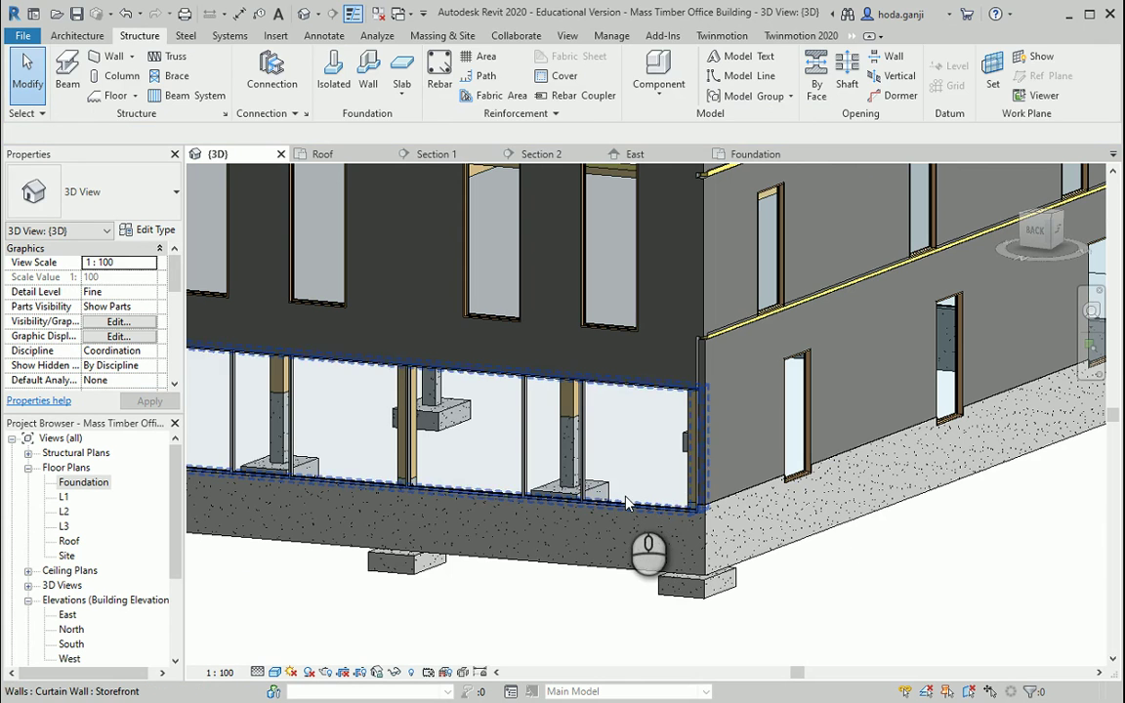
click(563, 446)
click(114, 277)
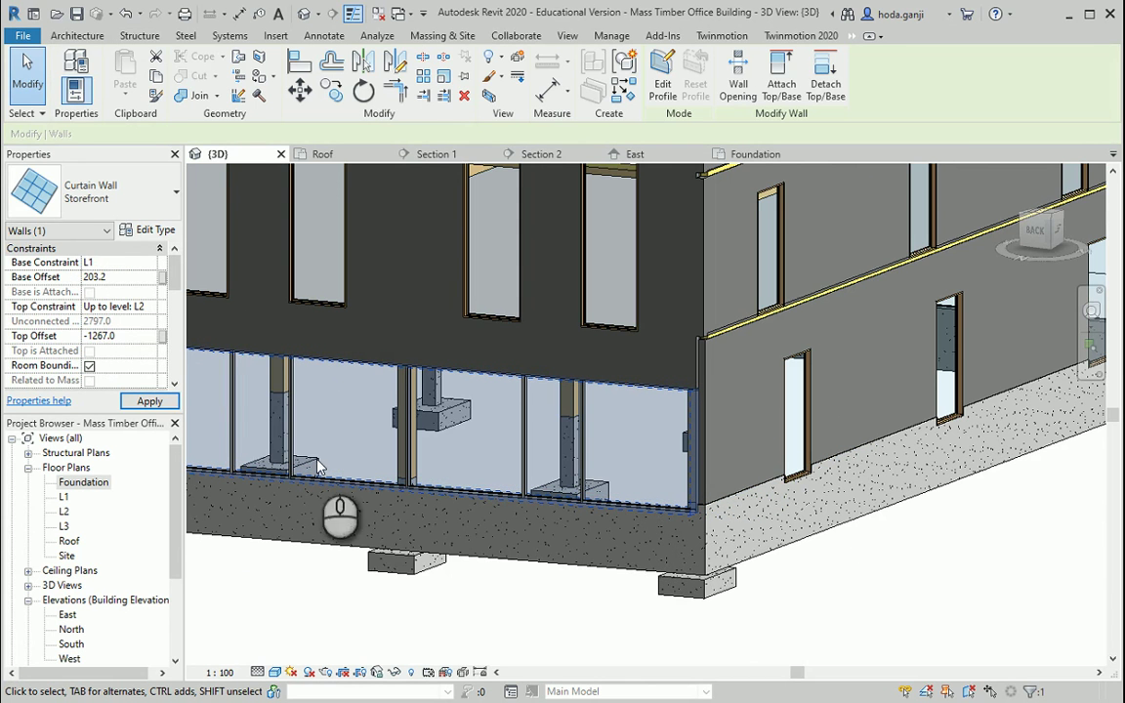
shift+middle_drag(318, 468, 1057, 564)
scroll(922, 536, down, 5)
scroll(527, 595, up, 5)
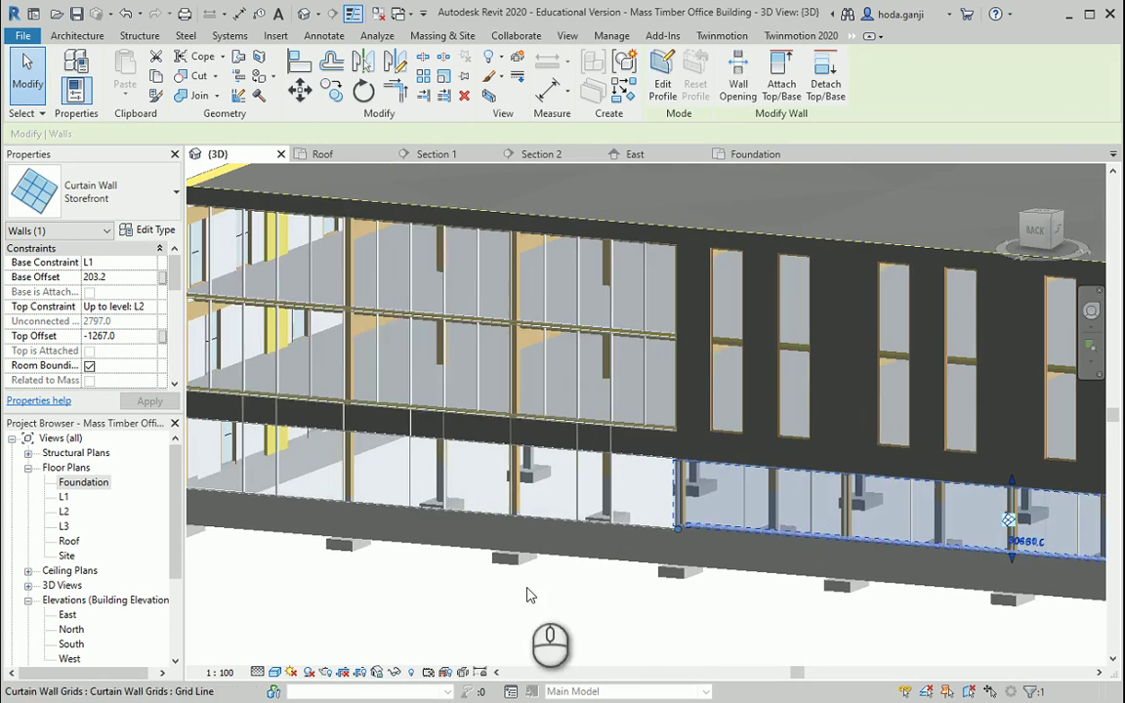
click(527, 595)
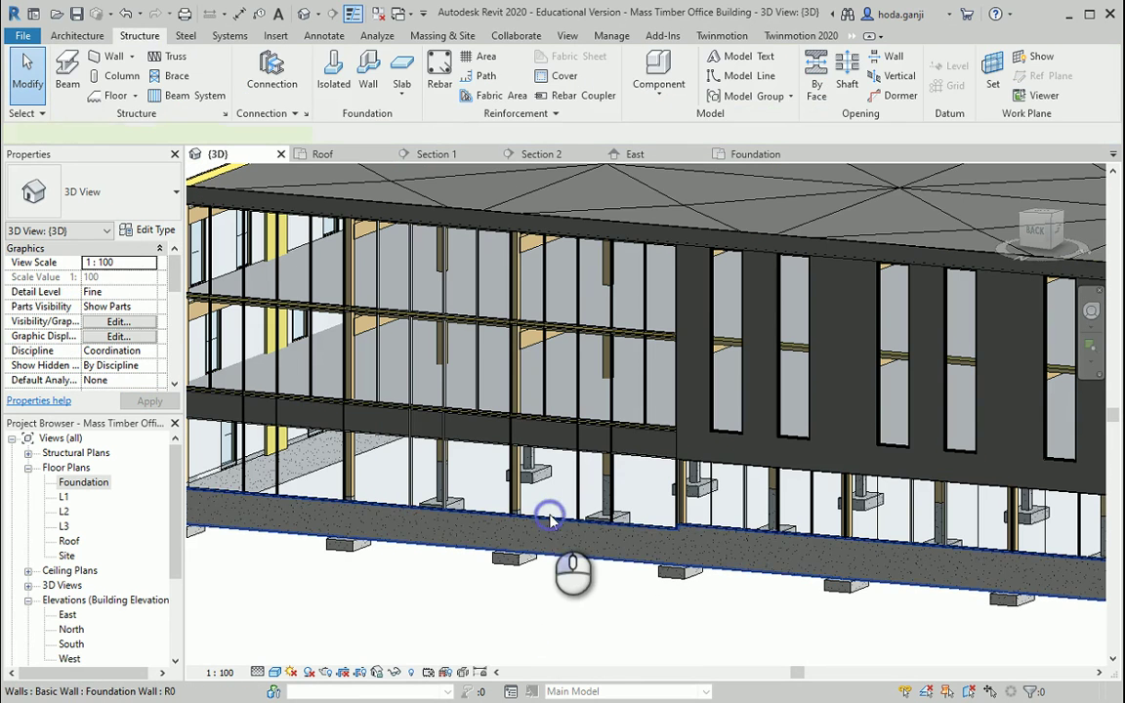
Set the base offset of the L1 Storefront curtain wall in the back facade's fully glazed part to 203.2.
click(550, 519)
click(537, 595)
click(498, 460)
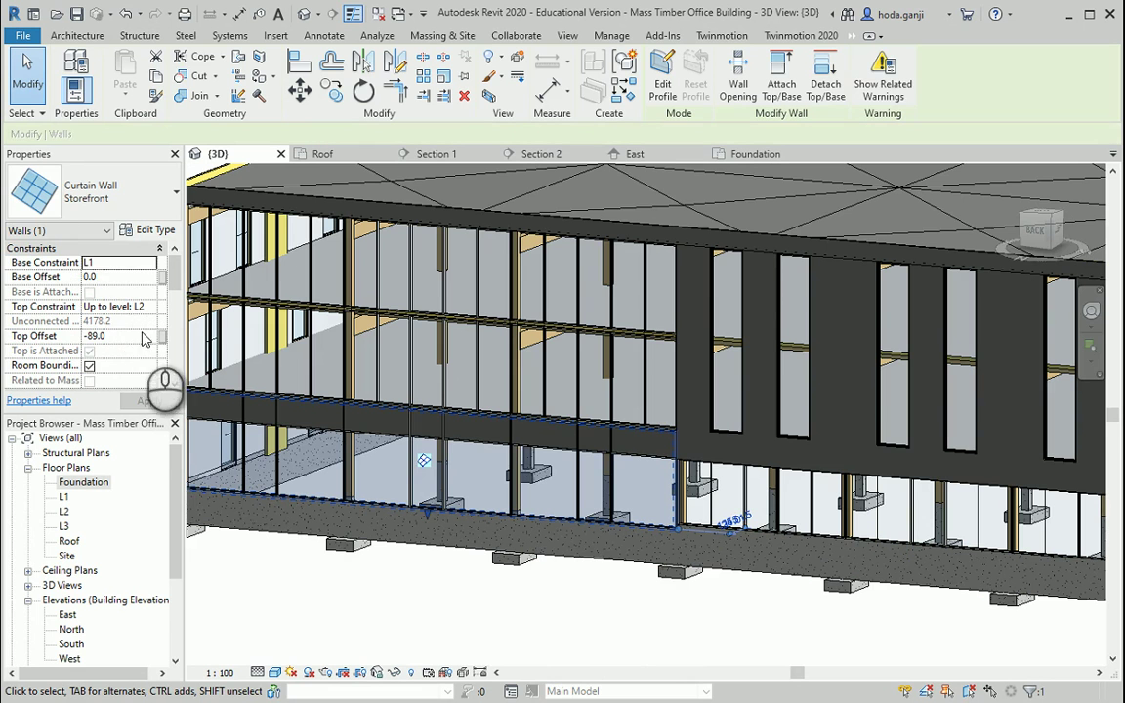
click(107, 279)
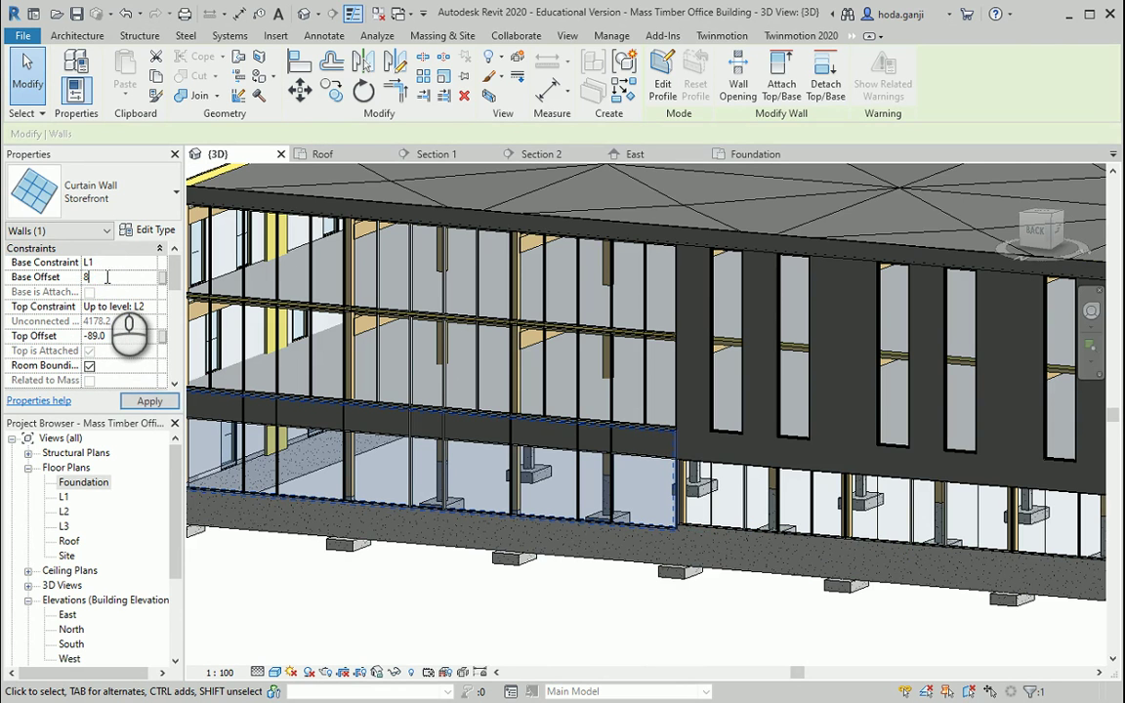
click(303, 586)
Set the base offset of the L1 Ex-Wood-2*6 wall at the building's right end to 203.2.
scroll(556, 439, down, 5)
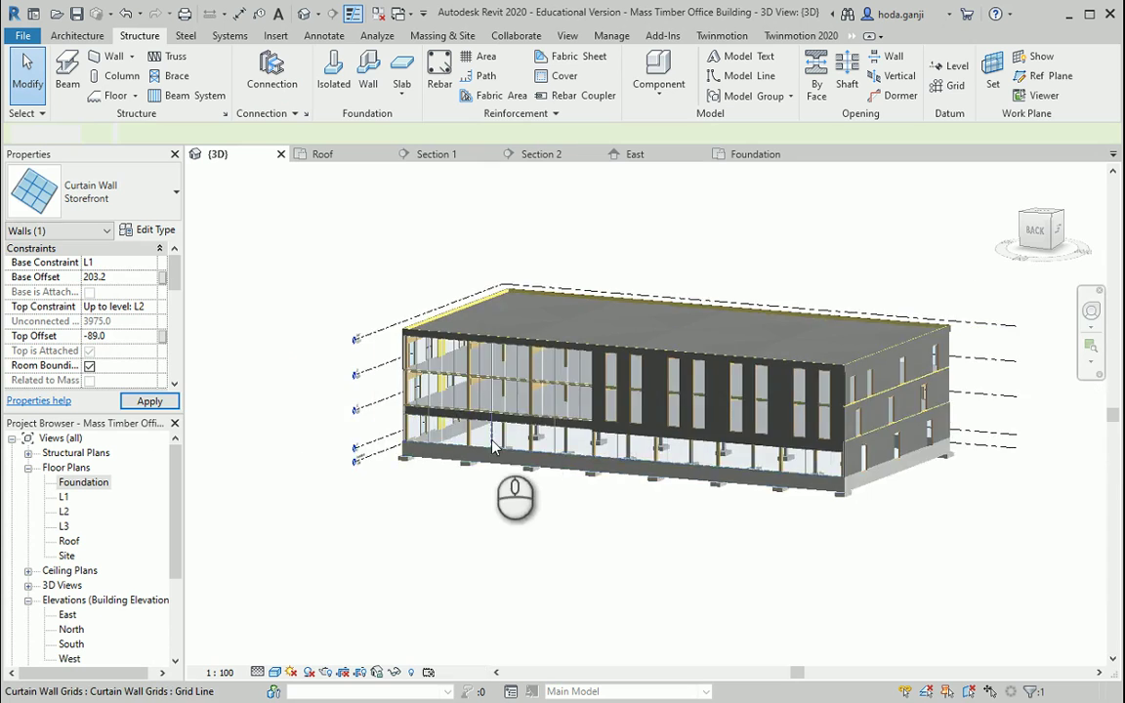
shift+middle_drag(492, 447, 509, 523)
scroll(508, 523, up, 4)
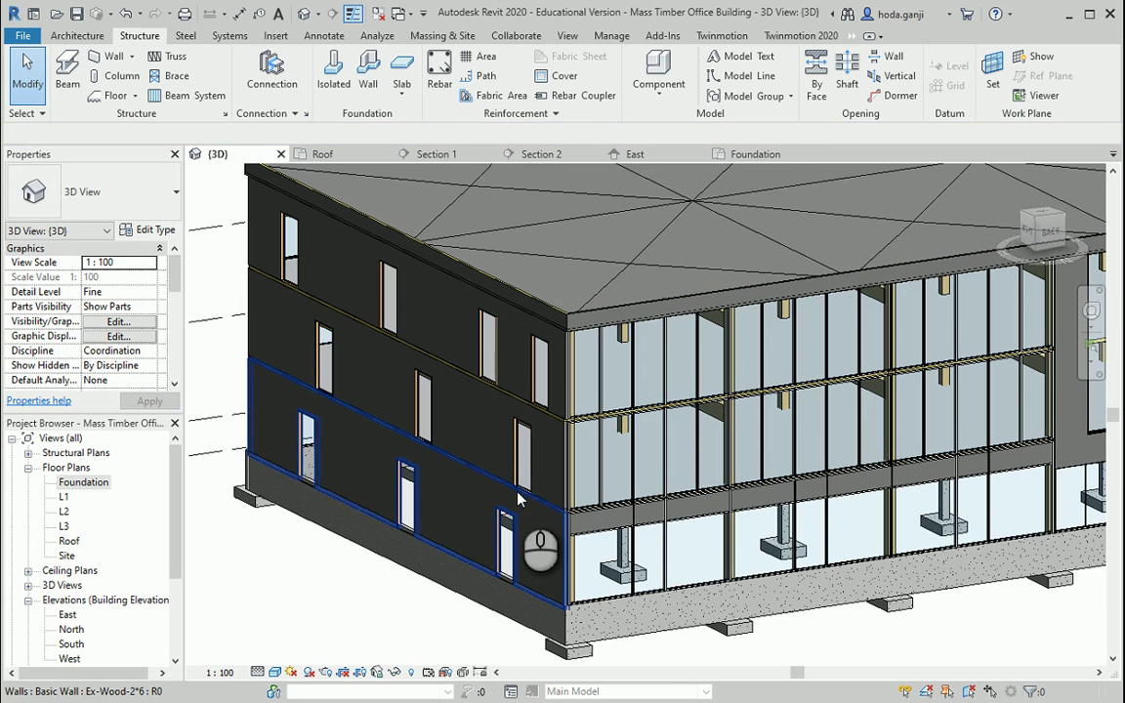
click(449, 478)
click(122, 291)
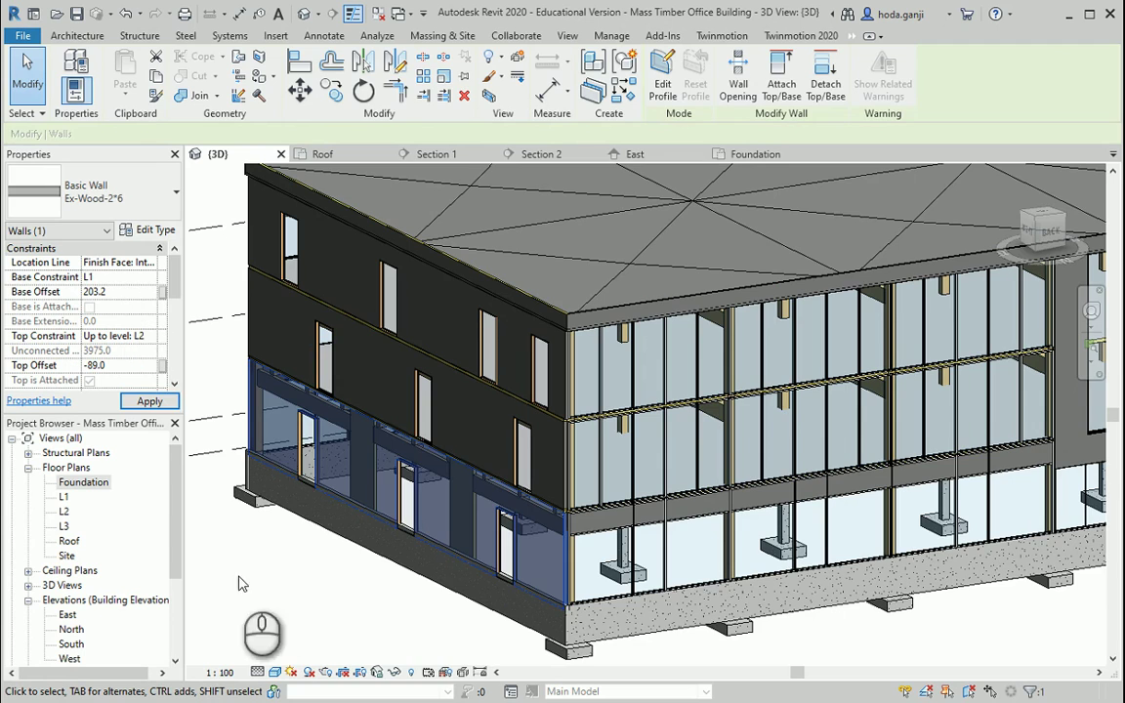
click(289, 576)
Set the base offset of the L1 Storefront curtain wall at the front facade's glazed corner to 203.2.
scroll(281, 448, down, 4)
shift+middle_drag(408, 518, 452, 401)
scroll(452, 401, up, 2)
scroll(765, 535, up, 2)
scroll(673, 590, up, 2)
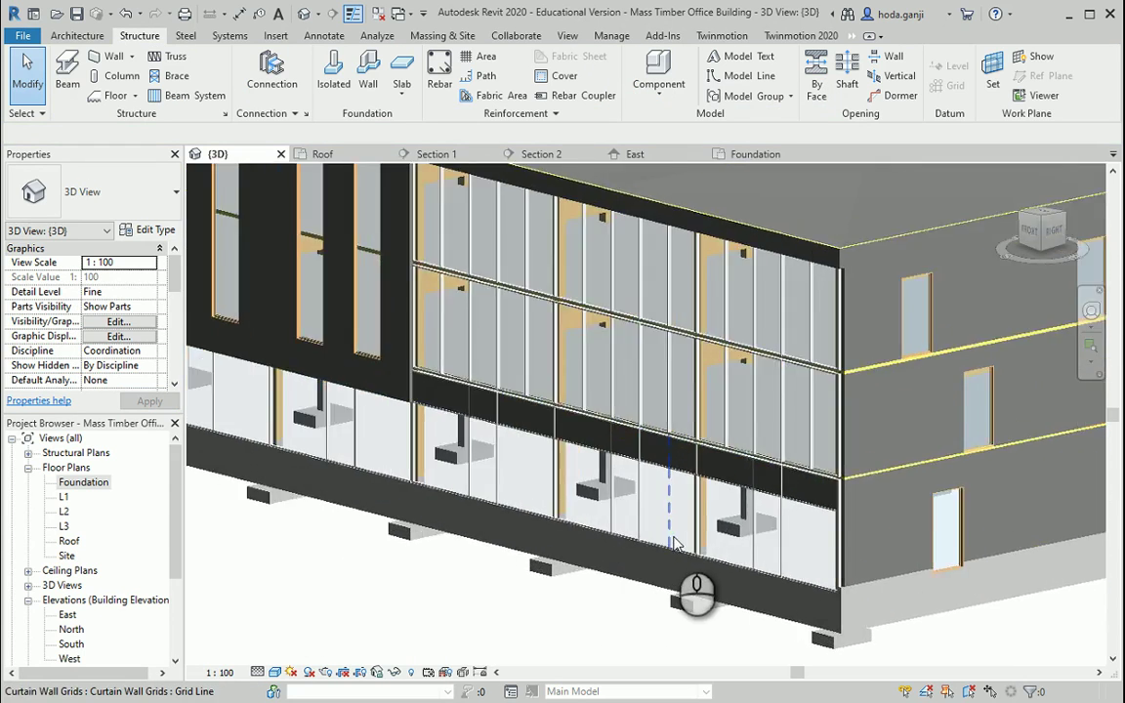
scroll(669, 545, up, 1)
click(610, 537)
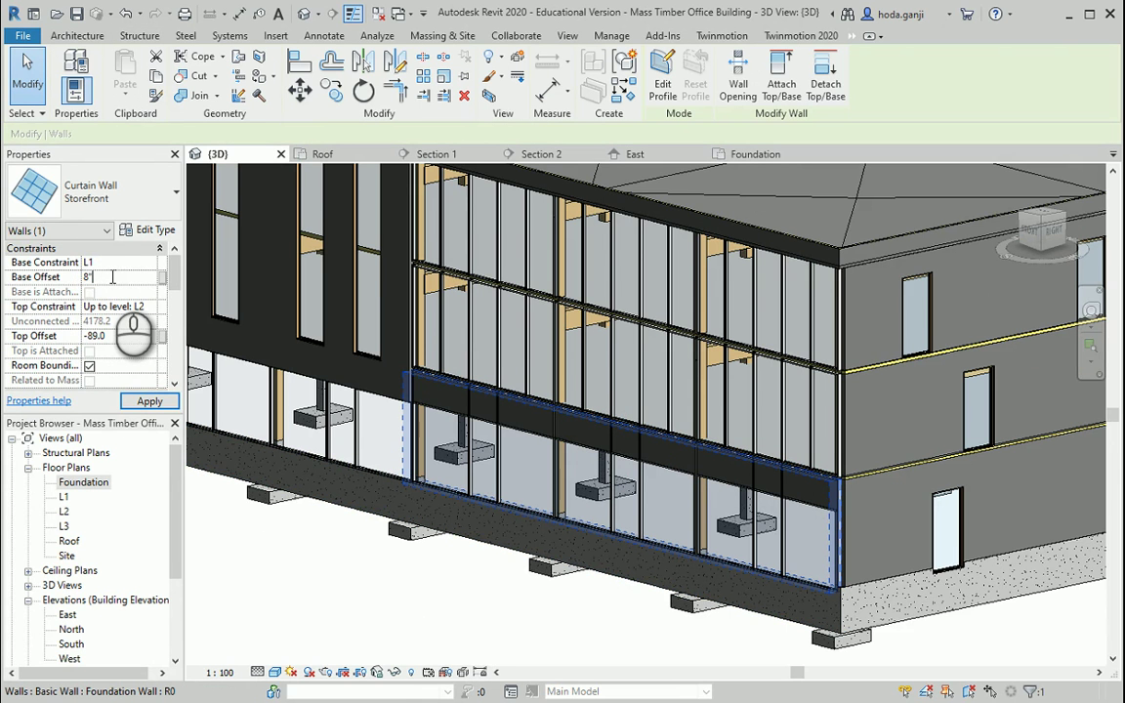
click(350, 586)
Set the base offset of the L1 Storefront curtain wall beneath the solid part of the front facade to 203.2.
click(337, 459)
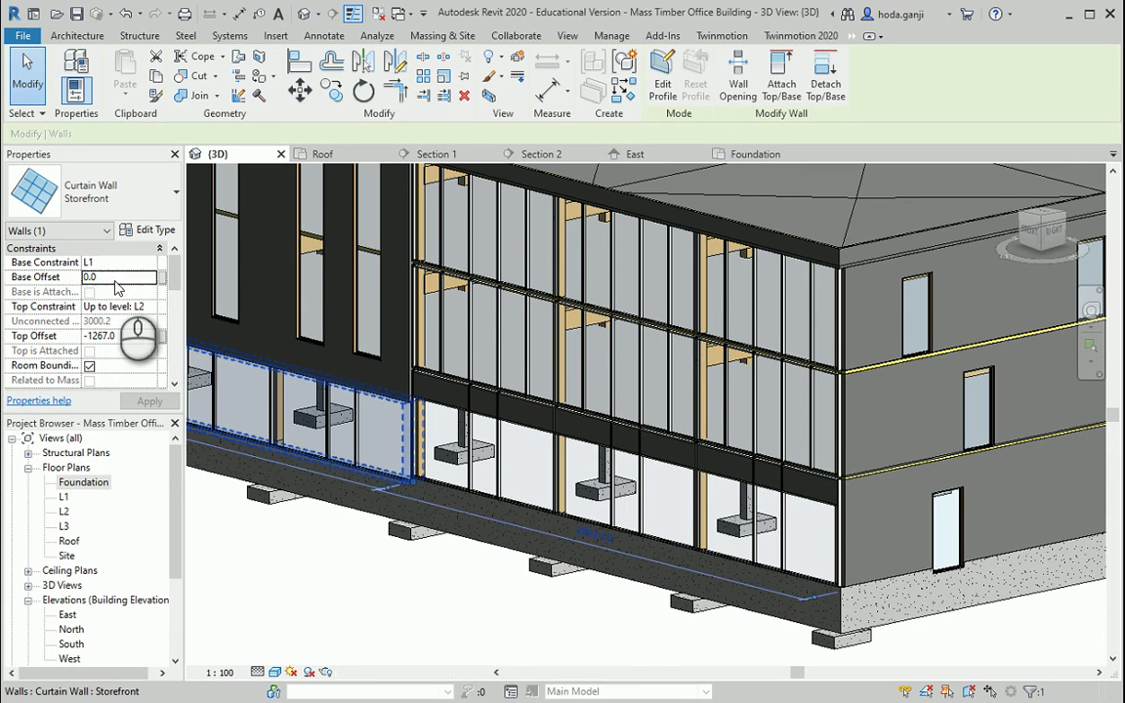
click(116, 280)
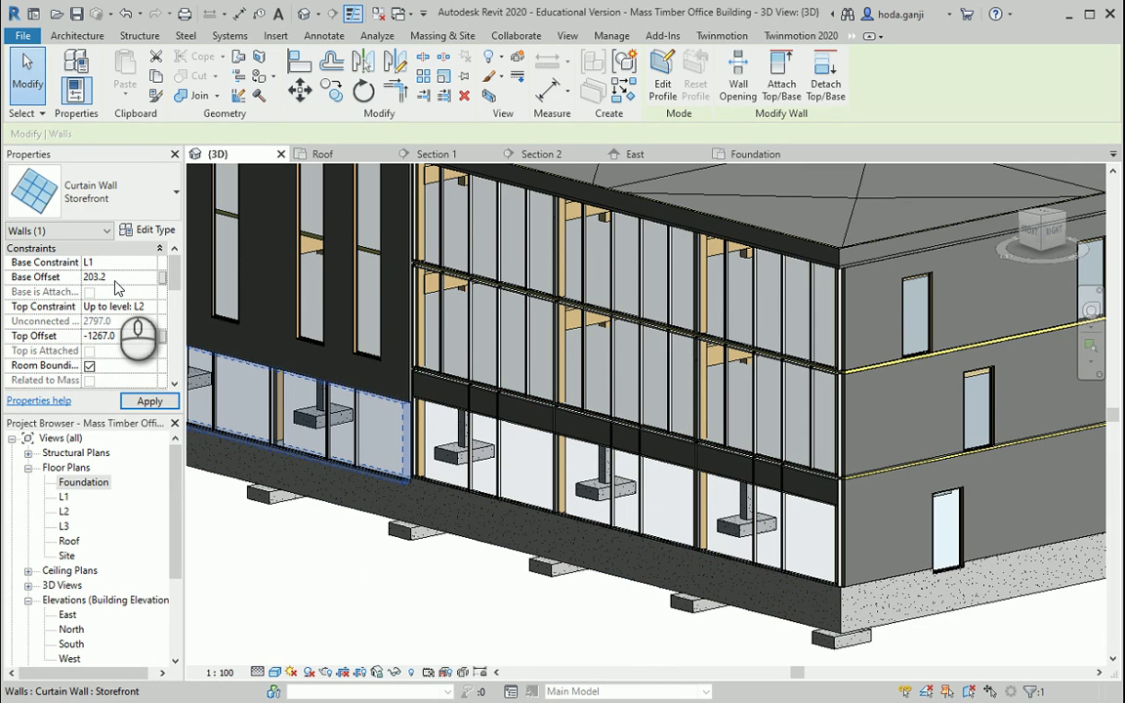
click(415, 617)
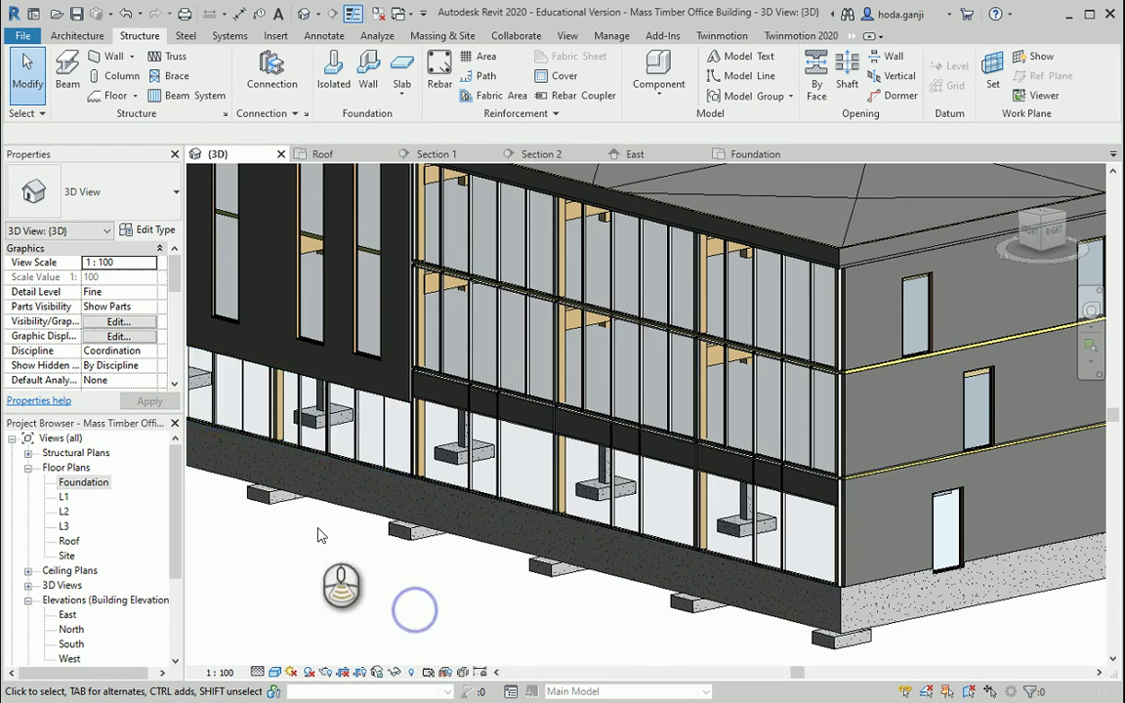
Temporarily hide the L1 exterior wood wall at the building's right end.
shift+middle_drag(319, 532, 769, 493)
scroll(715, 532, up, 5)
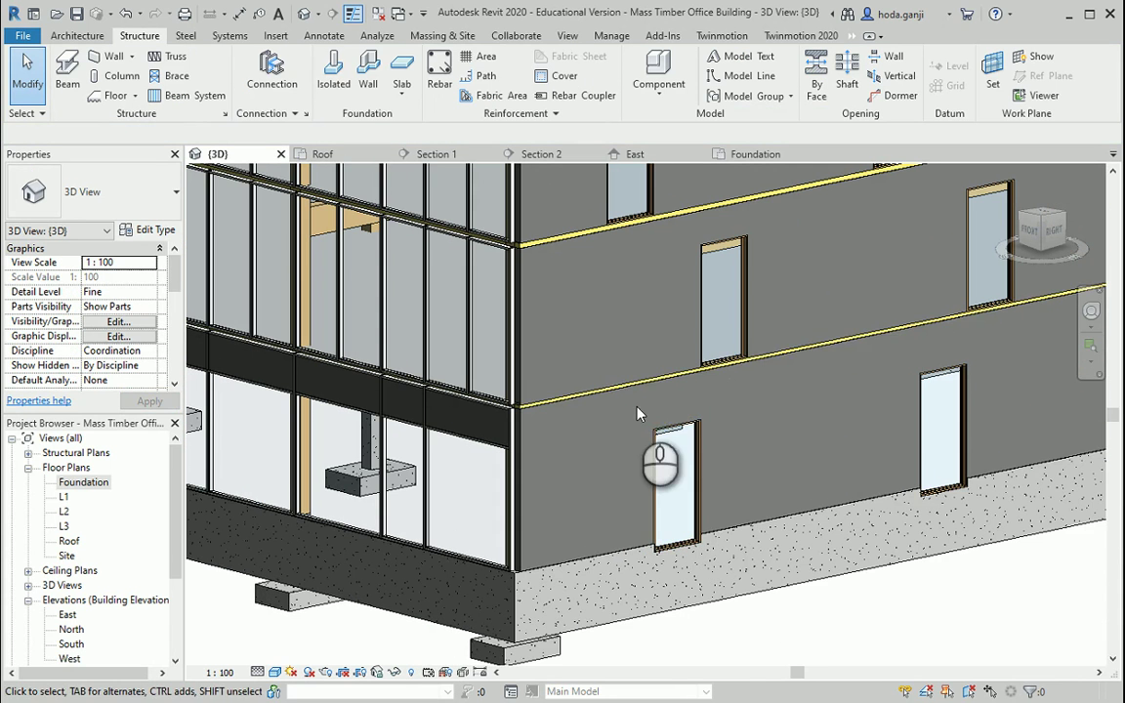
click(662, 450)
key(h)
key(h)
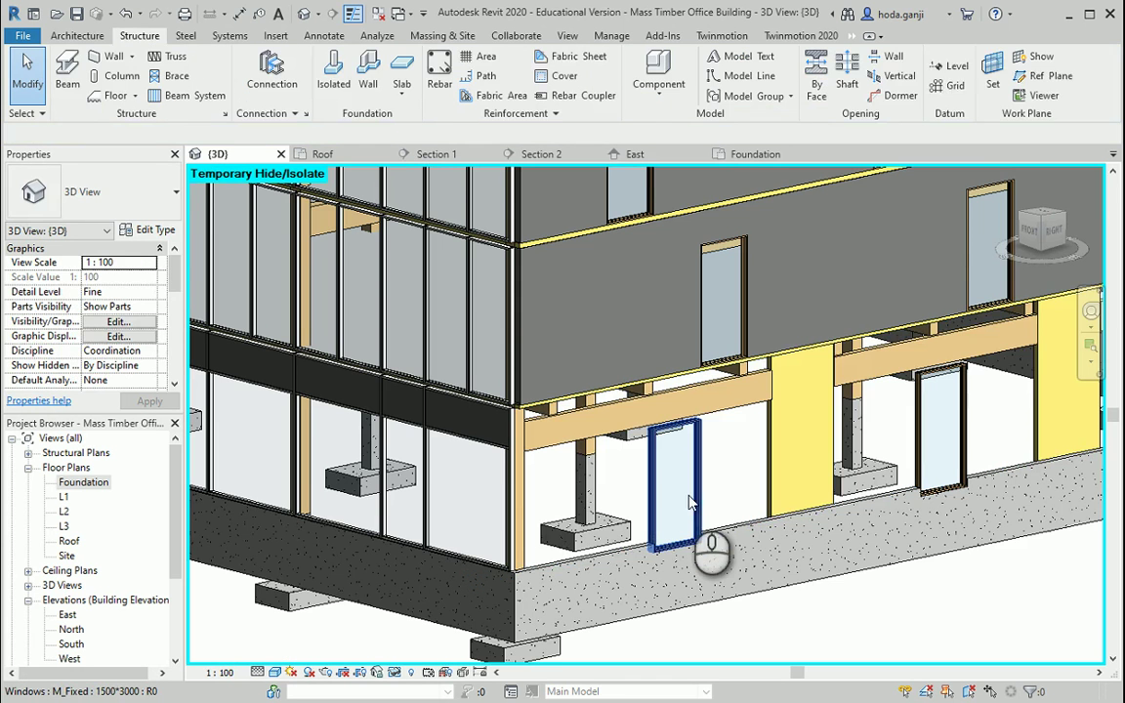
Select the three L1 windows in the hidden right-end wall and set their sill height to 203.2.
click(691, 500)
scroll(689, 502, down, 3)
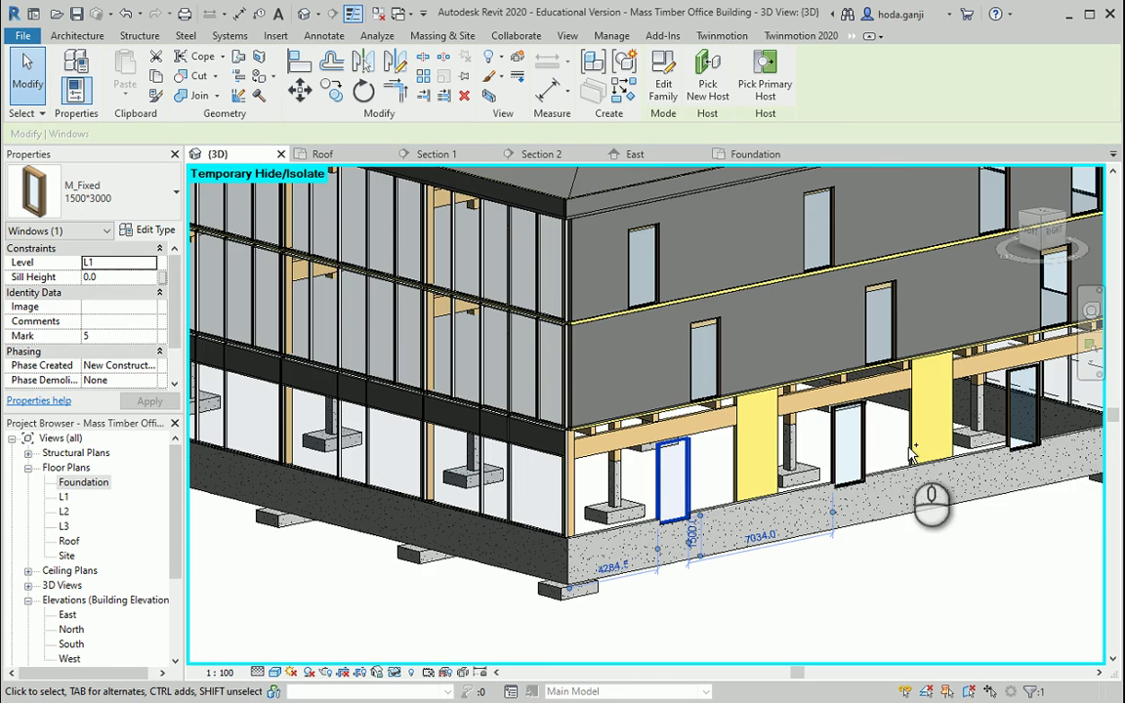
ctrl+click(866, 450)
ctrl+click(1040, 432)
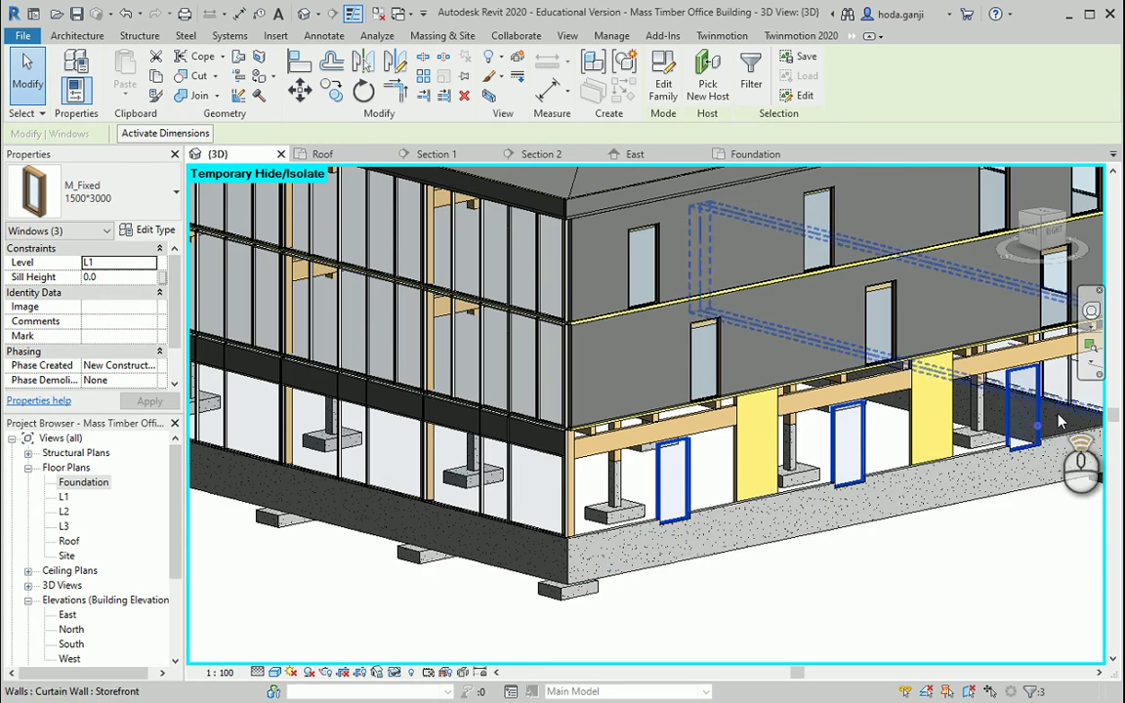
scroll(1040, 432, up, 2)
click(137, 277)
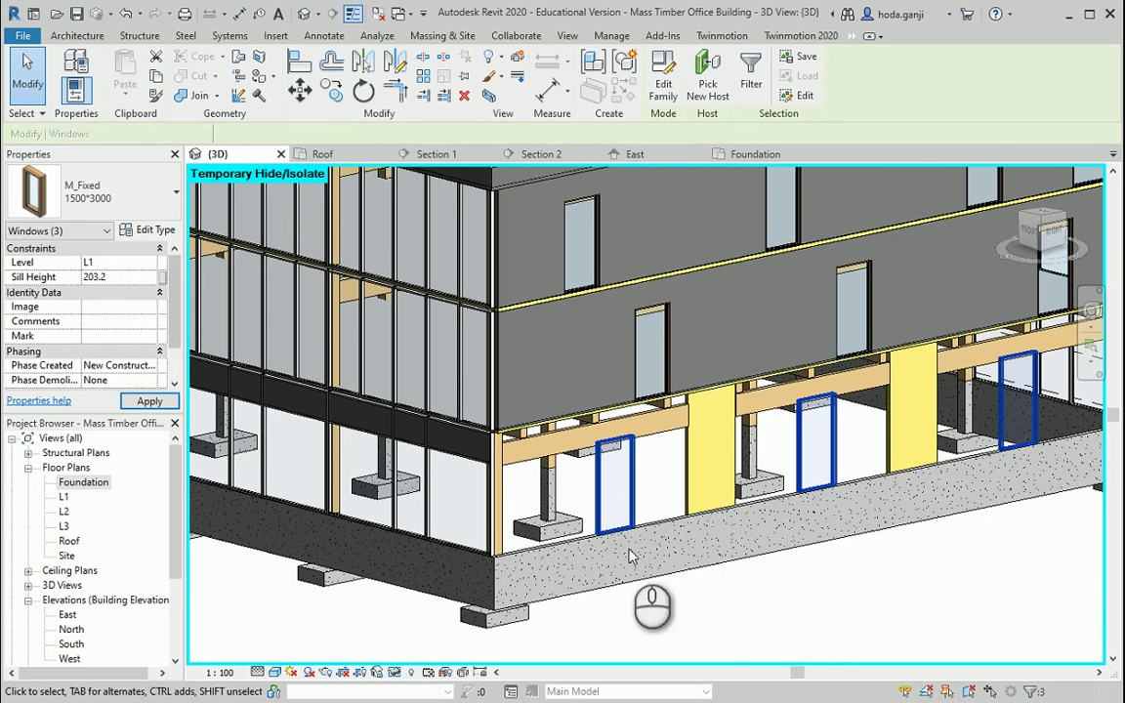
click(771, 596)
Rename the M_Fixed type of the L1 end-wall windows to 1500*2800 and set its height to 2800.
scroll(674, 481, up, 3)
shift+middle_drag(681, 481, 726, 239)
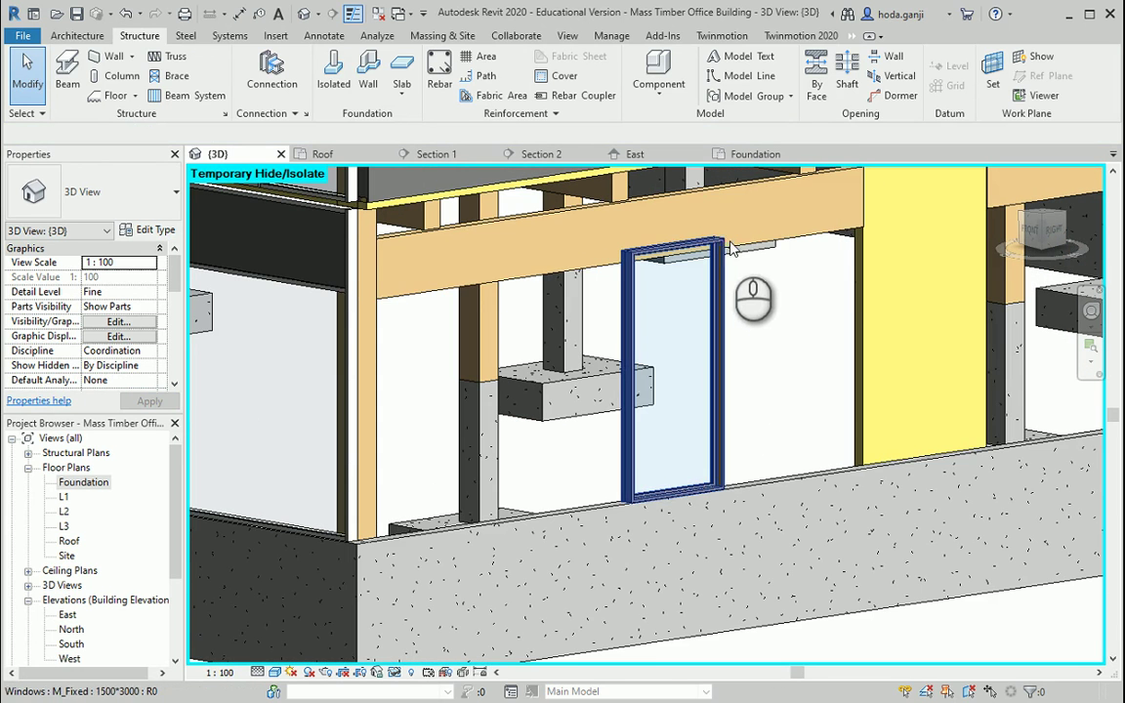
click(723, 290)
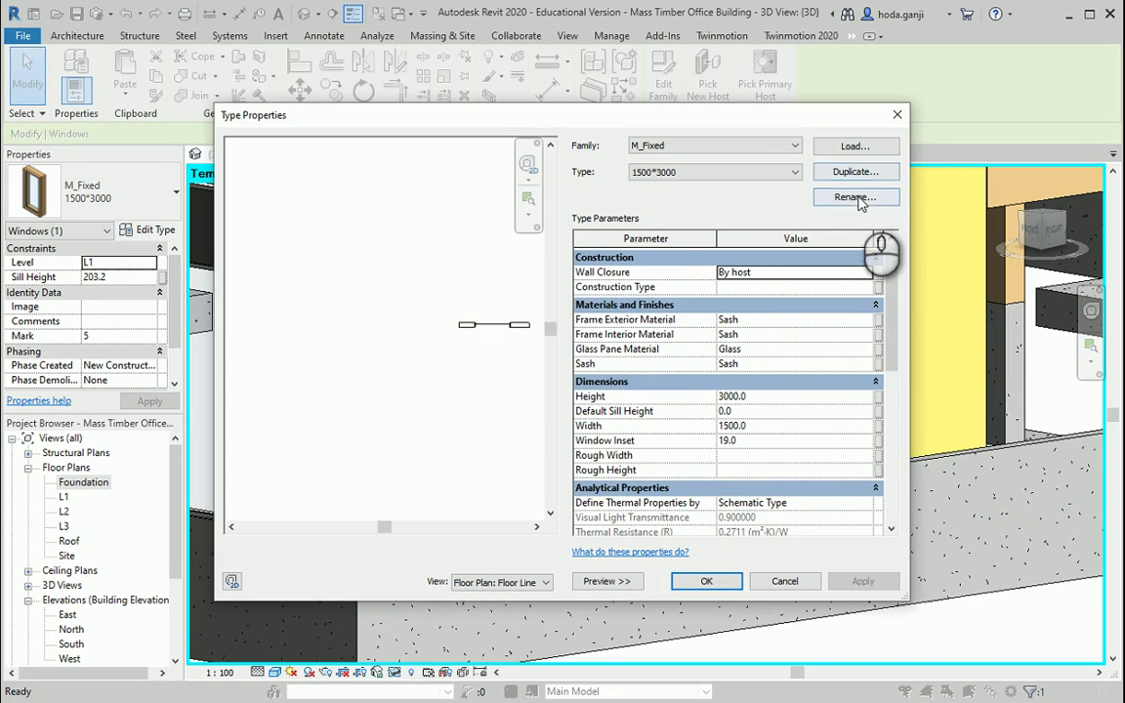
click(856, 197)
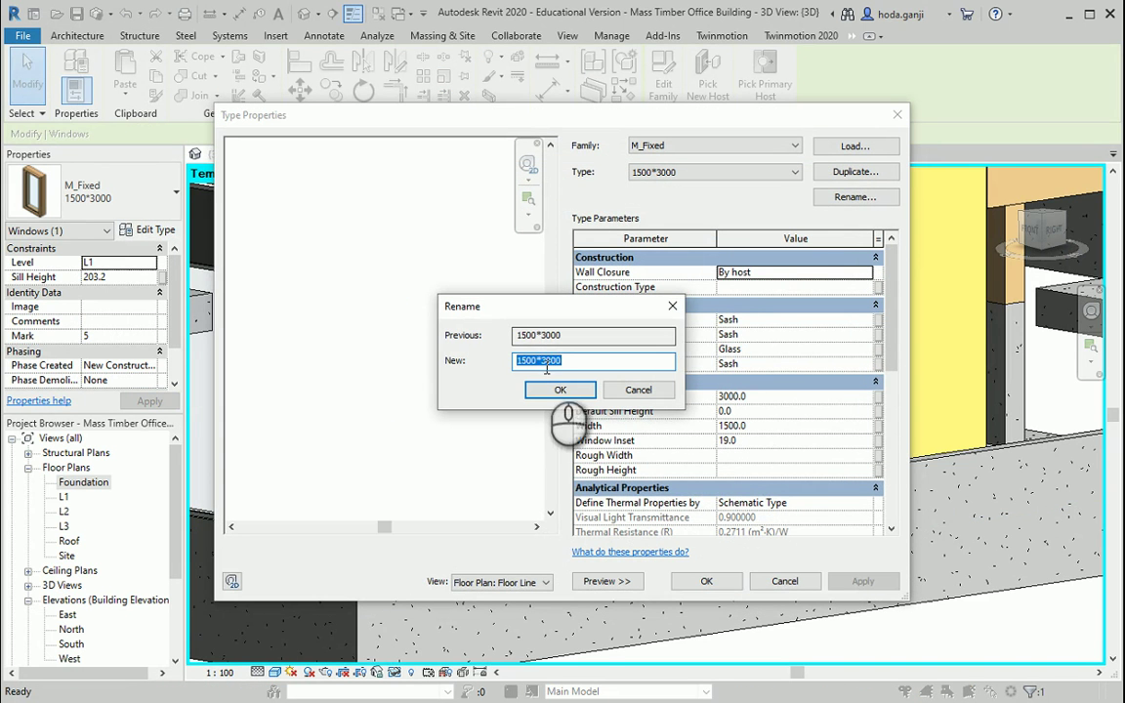
drag(539, 362, 603, 368)
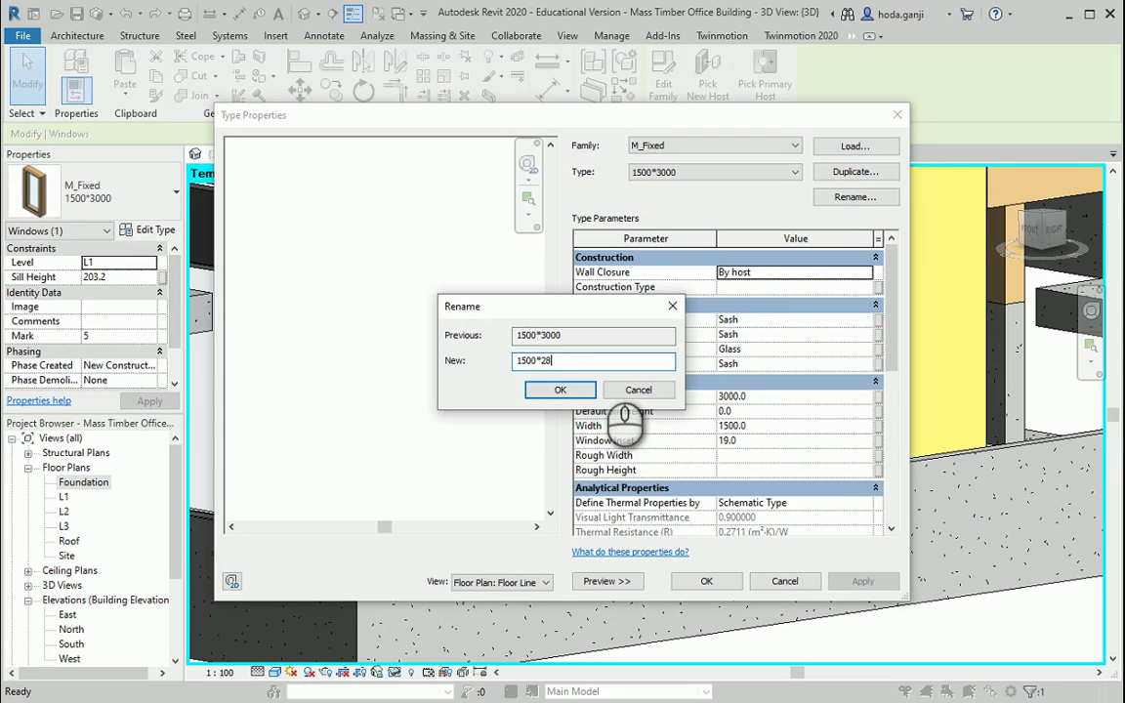
key(Return)
click(765, 394)
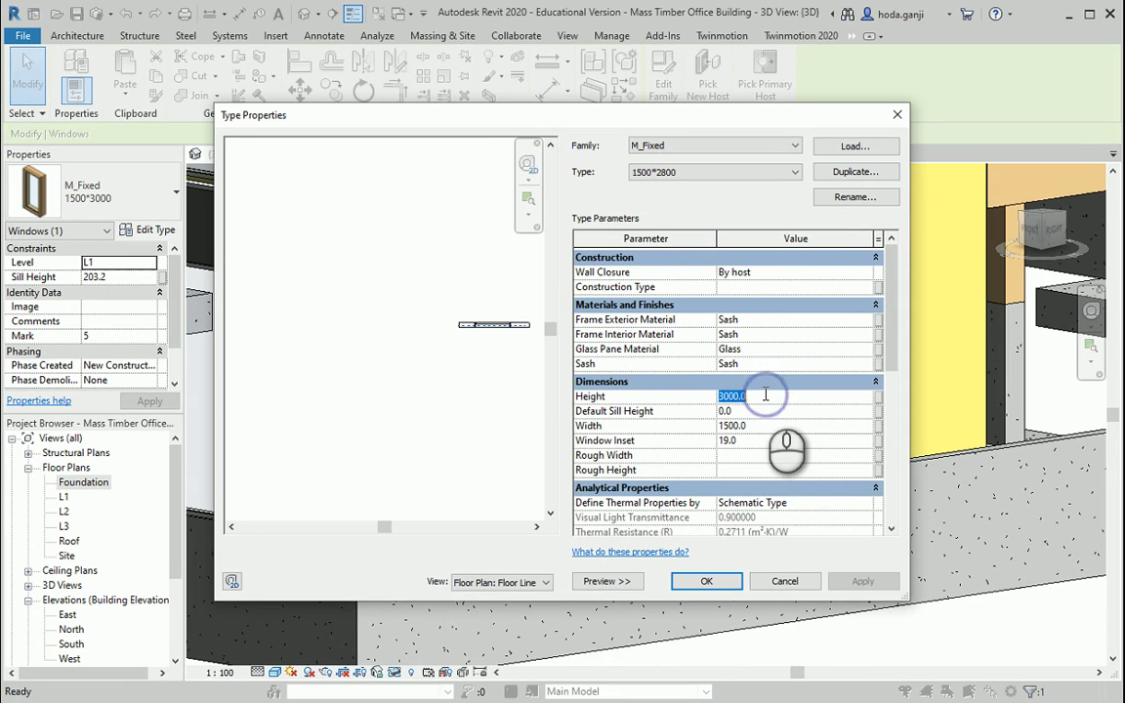
text(2800)
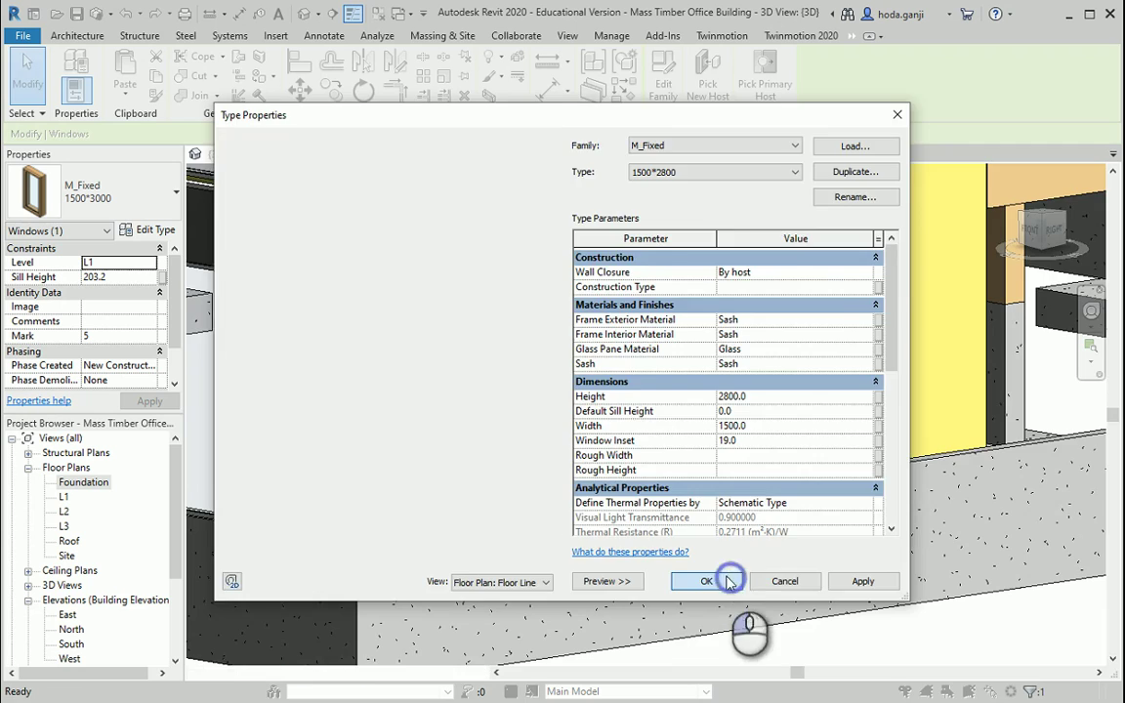
click(728, 579)
Select the three L1 windows in the building's left end wall and set their sill height to 203.2.
scroll(582, 492, down, 8)
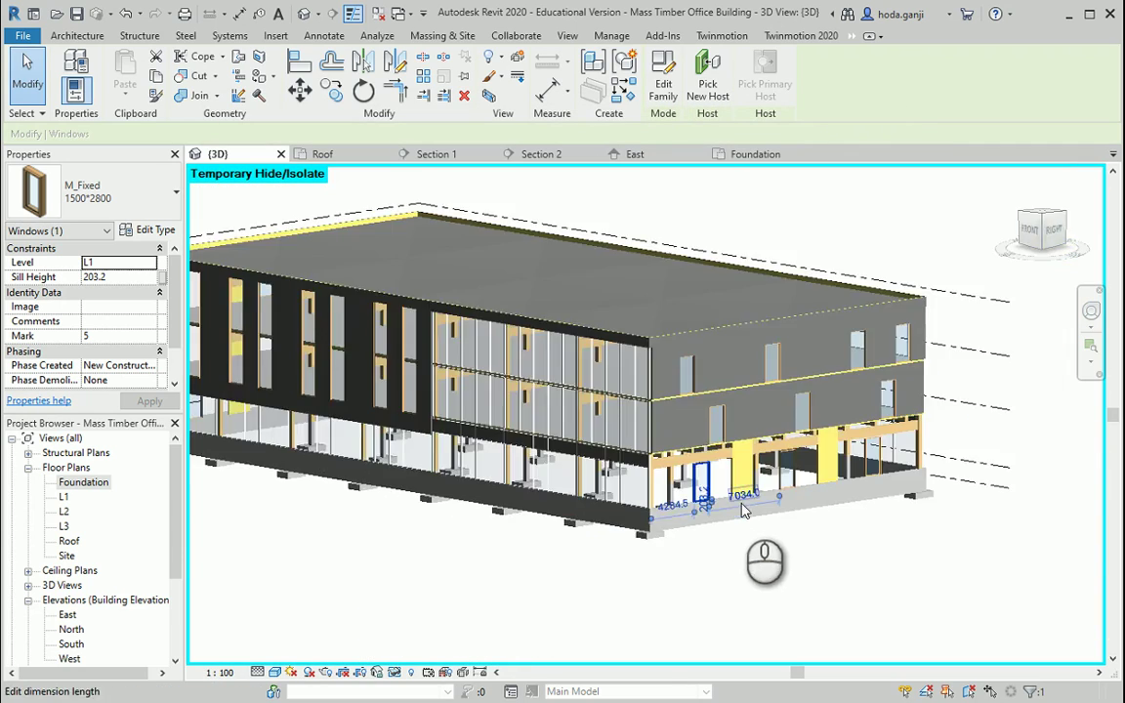
shift+middle_drag(674, 464, 406, 578)
scroll(406, 578, up, 4)
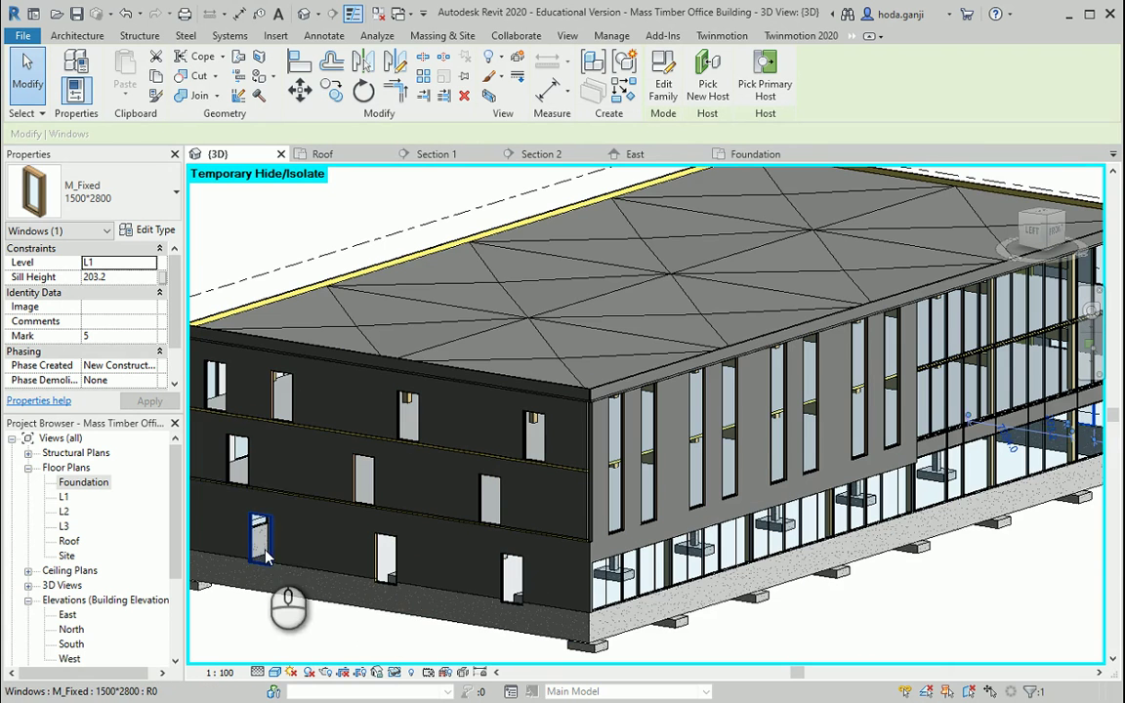
ctrl+click(390, 574)
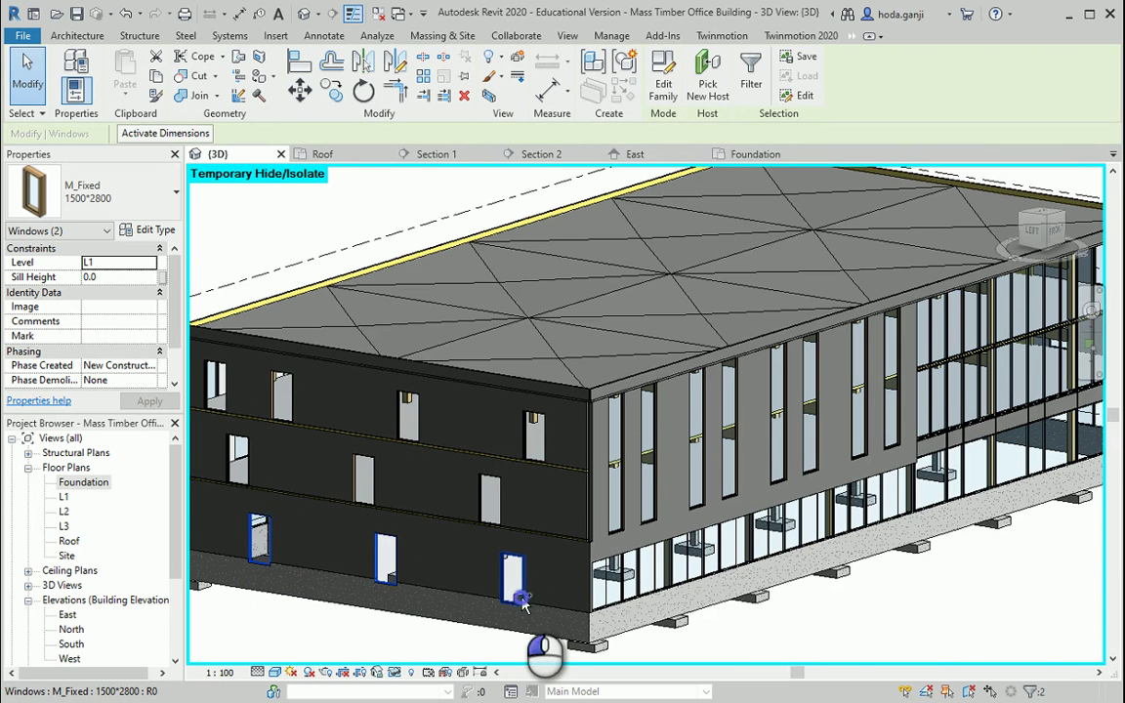
ctrl+click(518, 586)
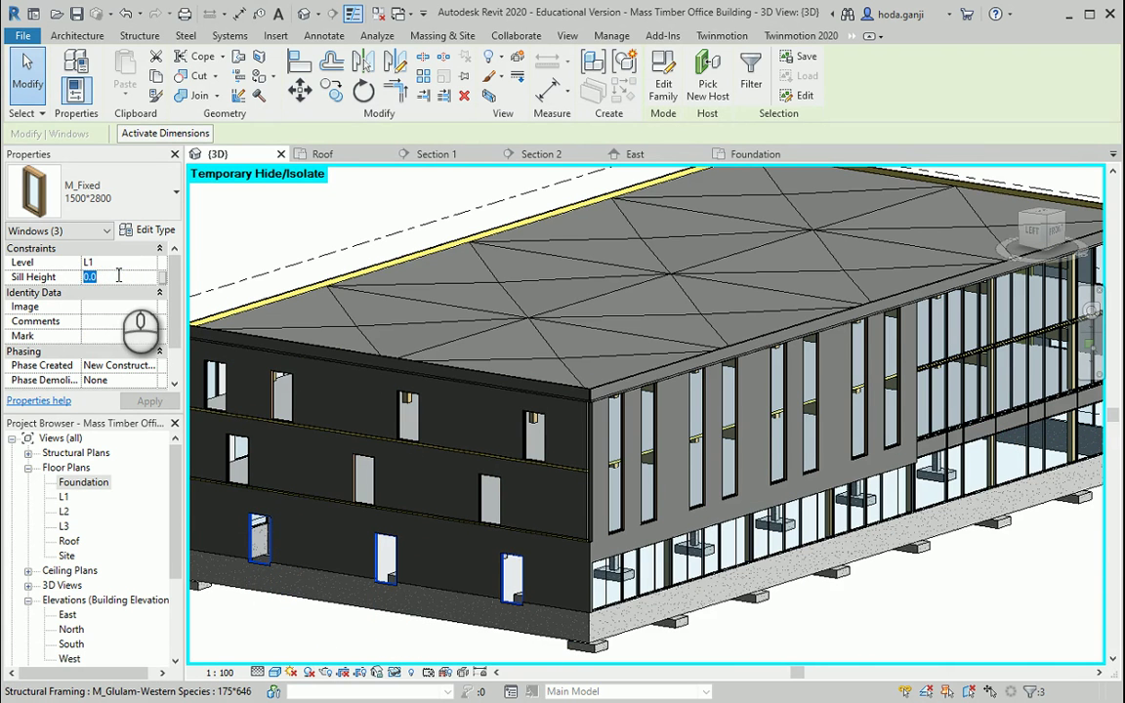
scroll(752, 559, down, 3)
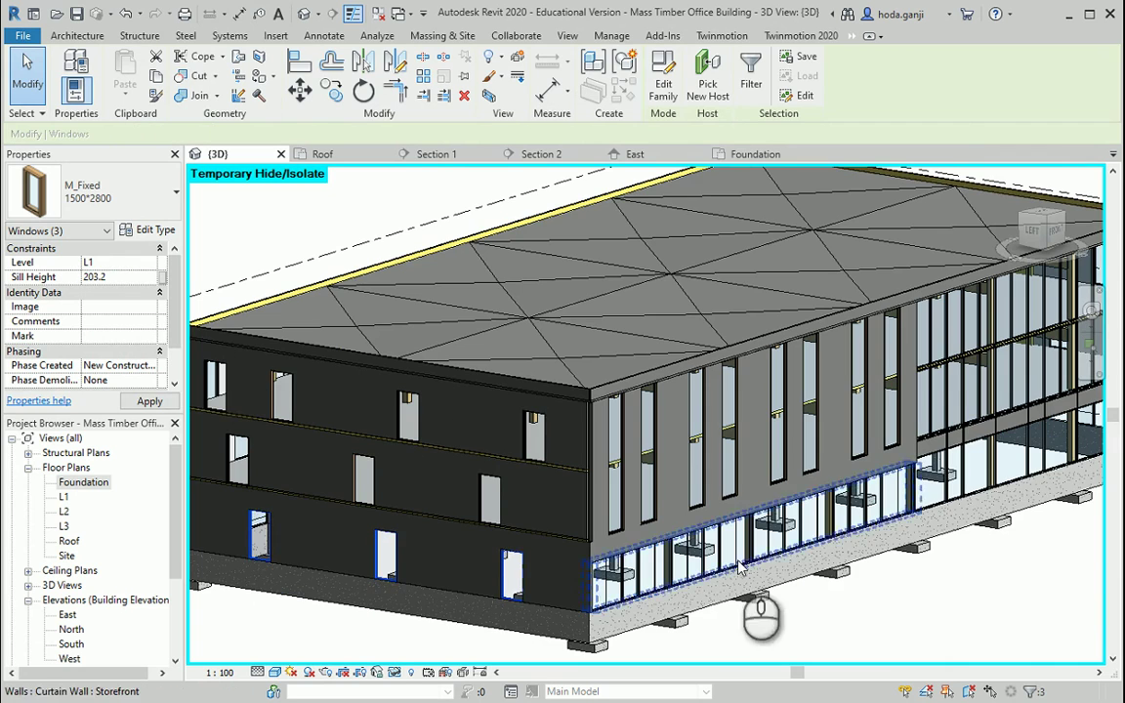
shift+middle_drag(752, 559, 674, 566)
click(834, 572)
Reset the temporary hide/isolate to restore the L1 exterior wall at the building's right end.
shift+middle_drag(952, 537, 781, 486)
shift+middle_drag(1024, 482, 753, 495)
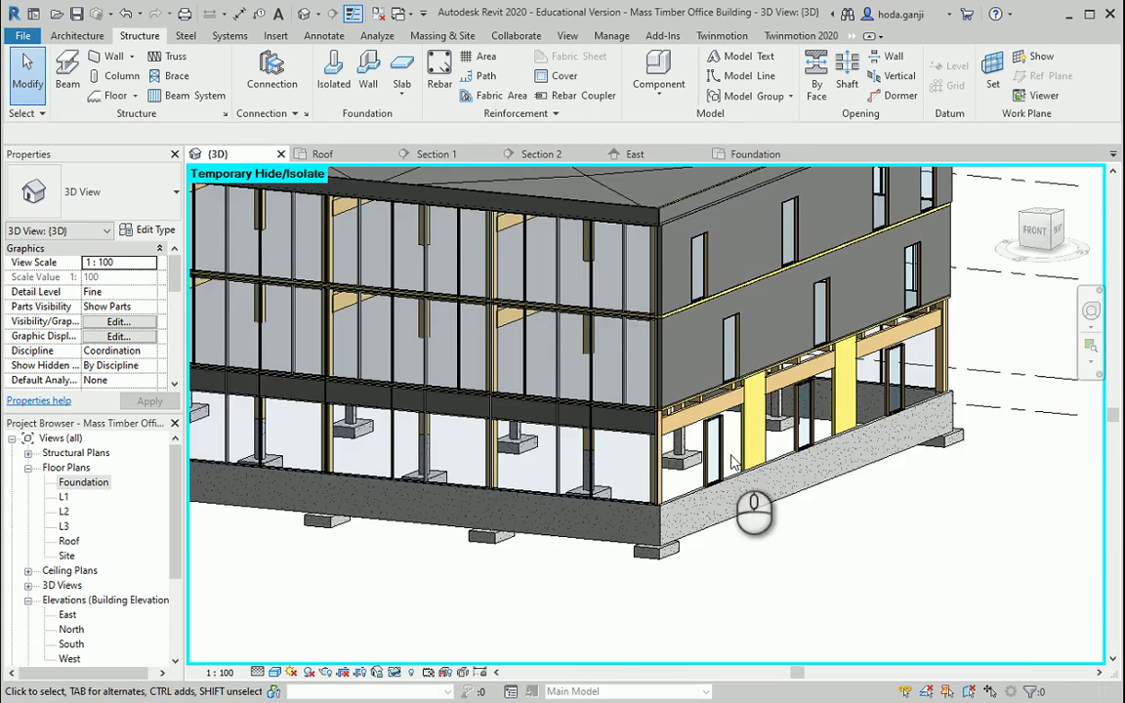
click(390, 673)
click(408, 652)
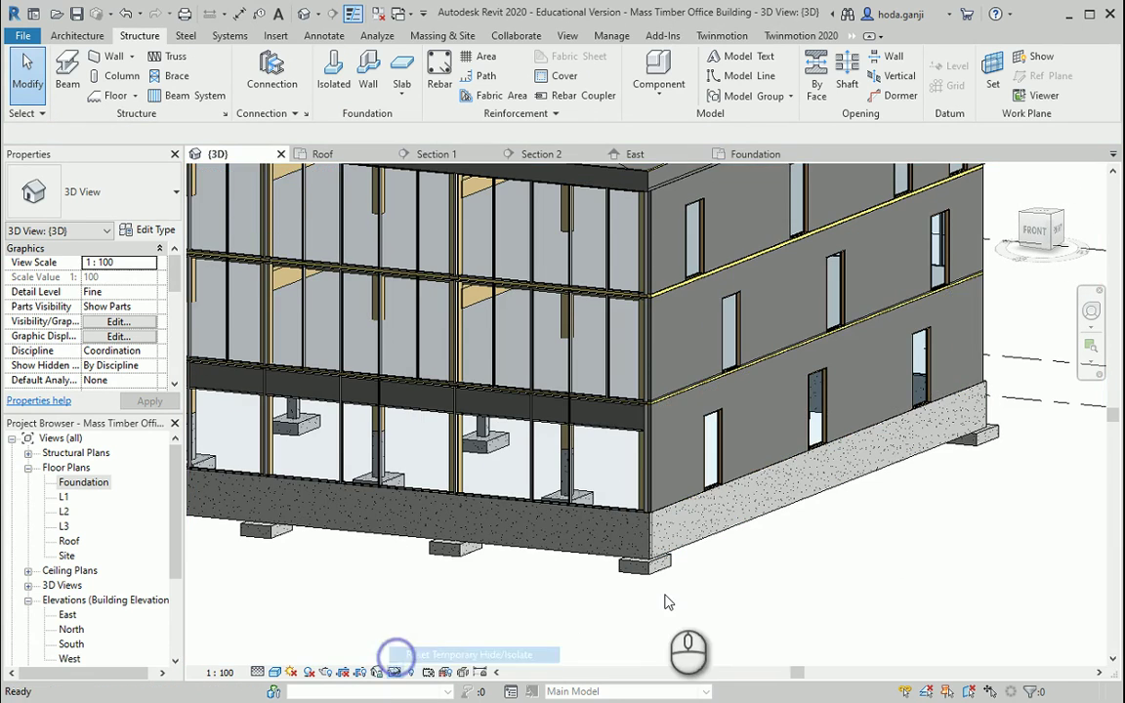
Temporarily hide the L1 Ex-Wood-2*6 wall at the right end again and select the nearest Shearwall-139v behind it.
shift+middle_drag(681, 599, 699, 510)
click(700, 510)
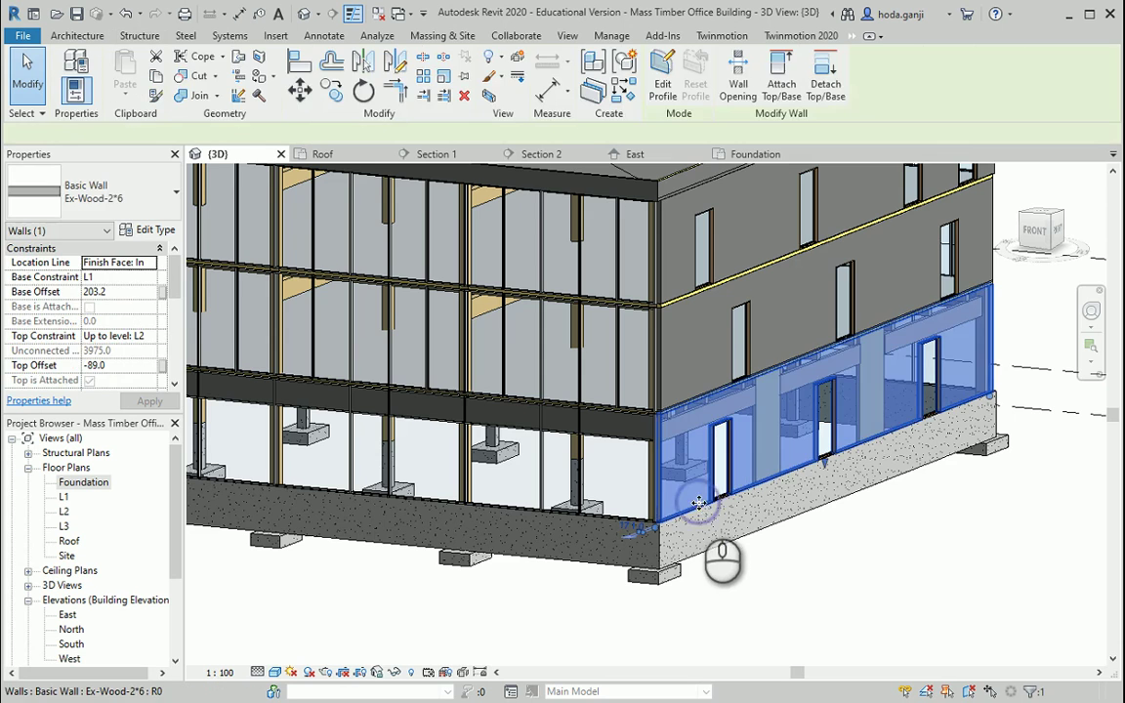
key(h)
key(h)
scroll(747, 444, up, 2)
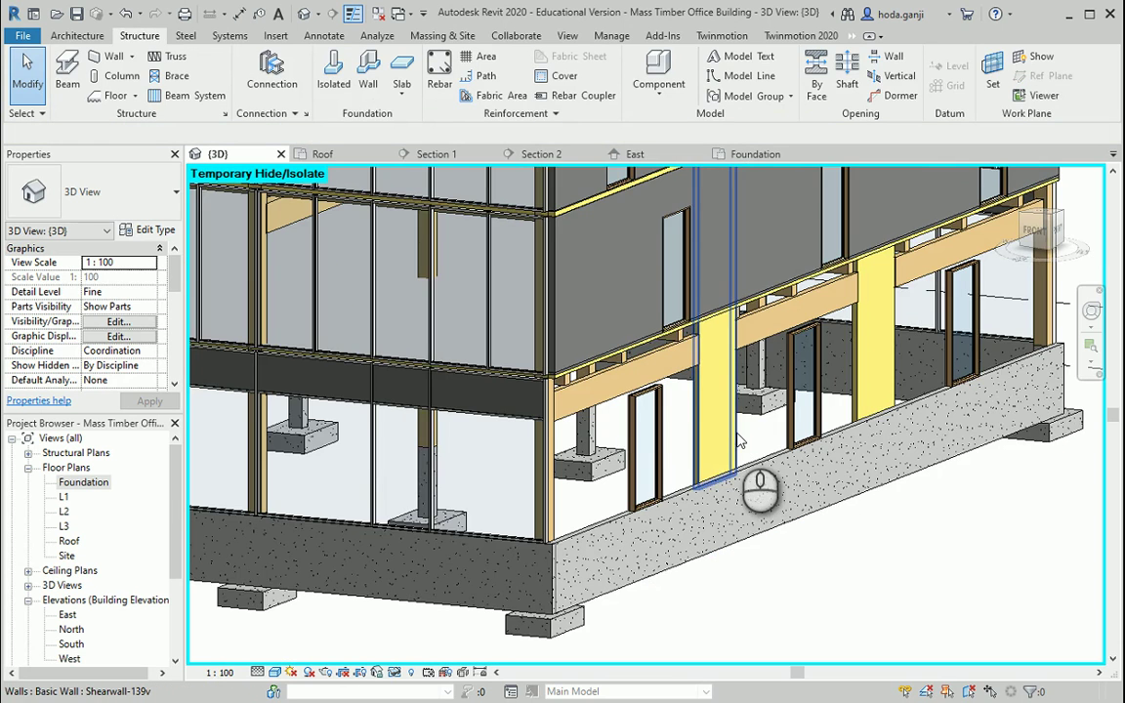
click(747, 441)
mouse_move(747, 442)
shift+middle_down()
mouse_move(793, 552)
mouse_move(862, 581)
mouse_move(826, 627)
mouse_move(749, 455)
shift+middle_up()
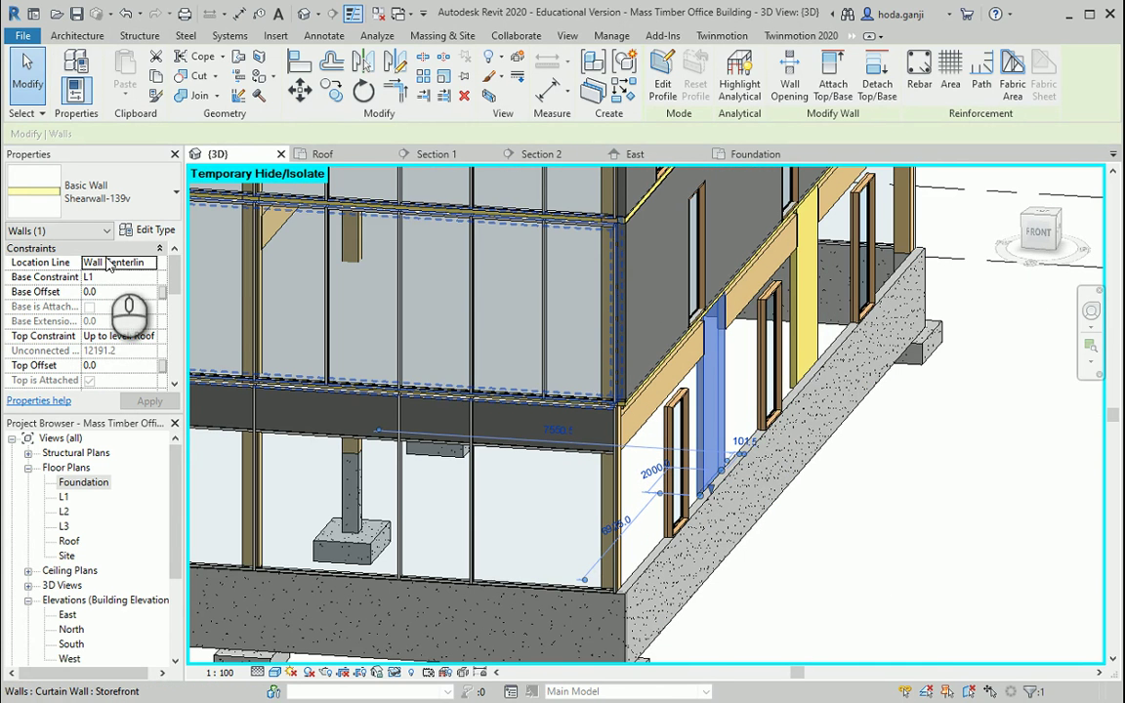
Open the Foundation floor plan at the shear wall crossing grid B beside the exterior wall.
double_click(78, 482)
scroll(469, 293, down, 4)
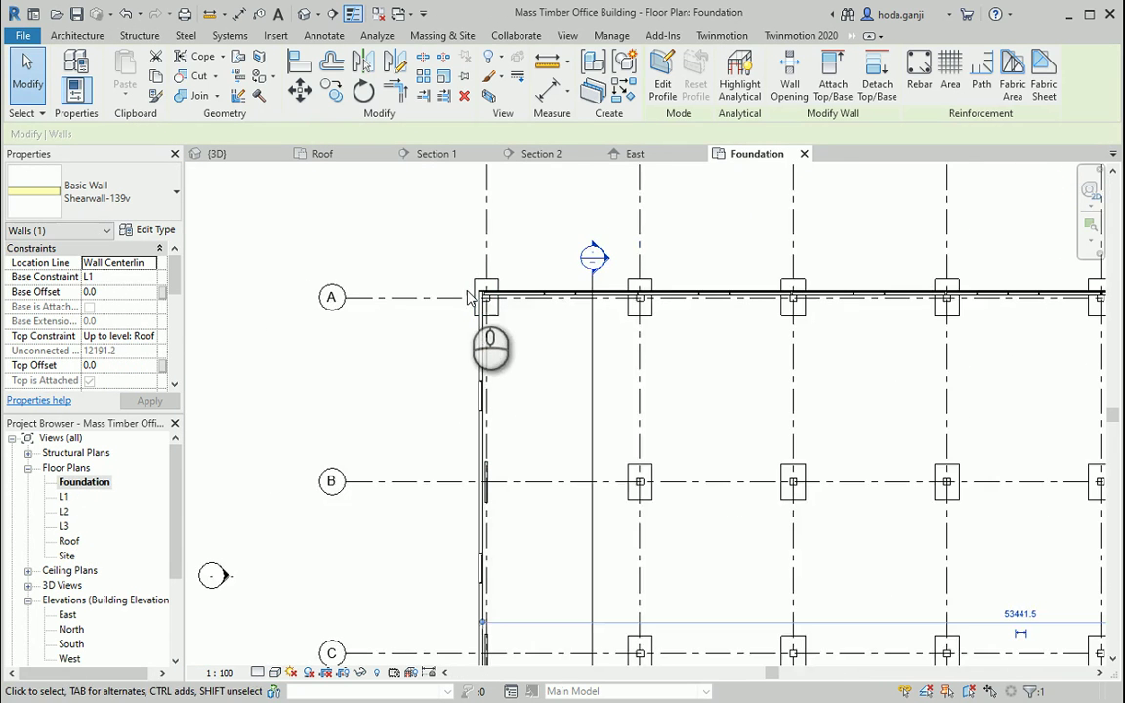
scroll(471, 533, up, 2)
scroll(481, 239, up, 2)
scroll(476, 477, down, 1)
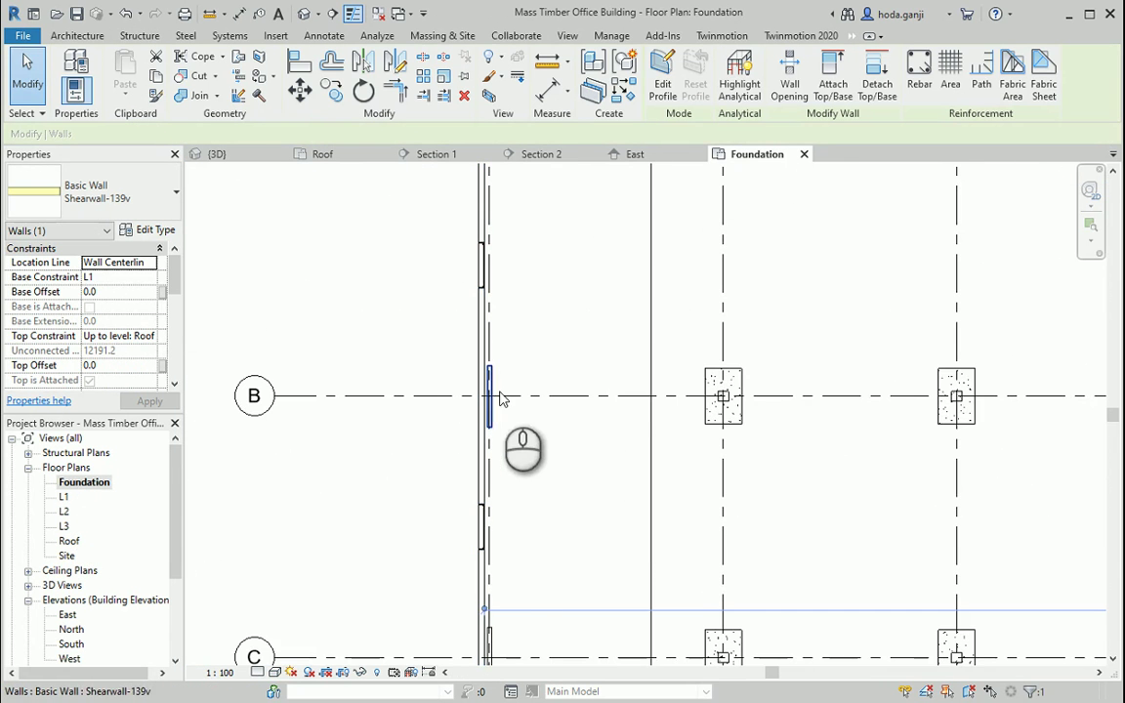
scroll(465, 397, up, 4)
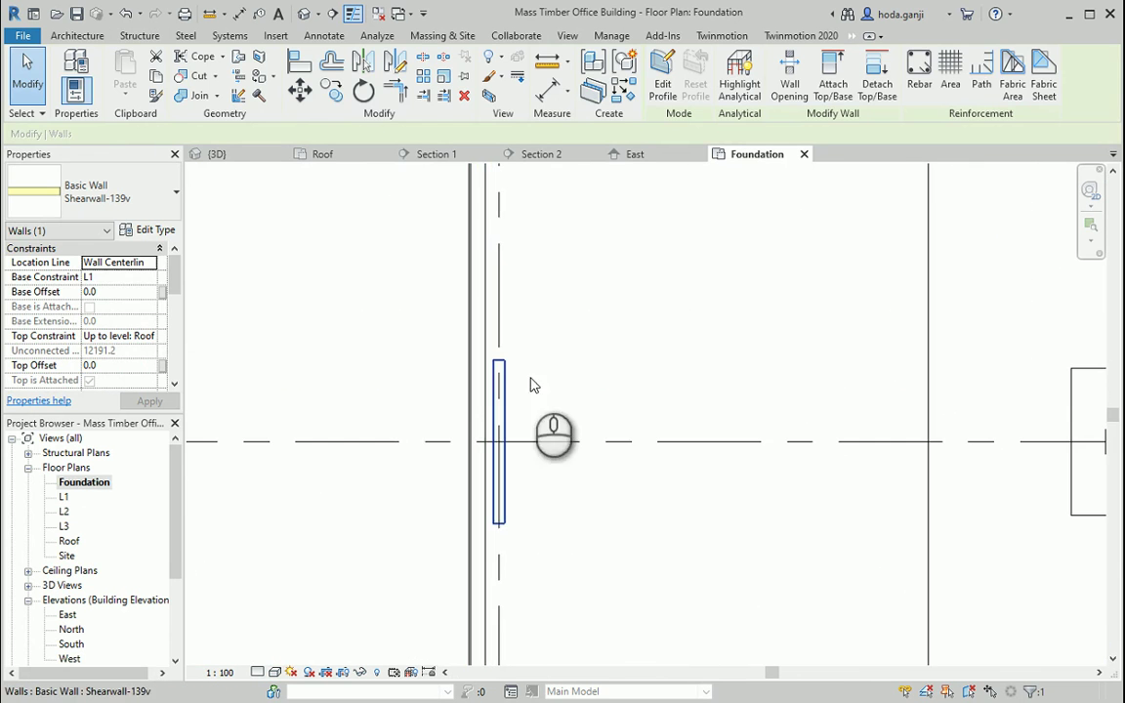
scroll(530, 385, up, 3)
Measure from the grid B shear wall's centerline to the inner face of the exterior wood wall with an aligned dimension.
click(323, 35)
click(73, 68)
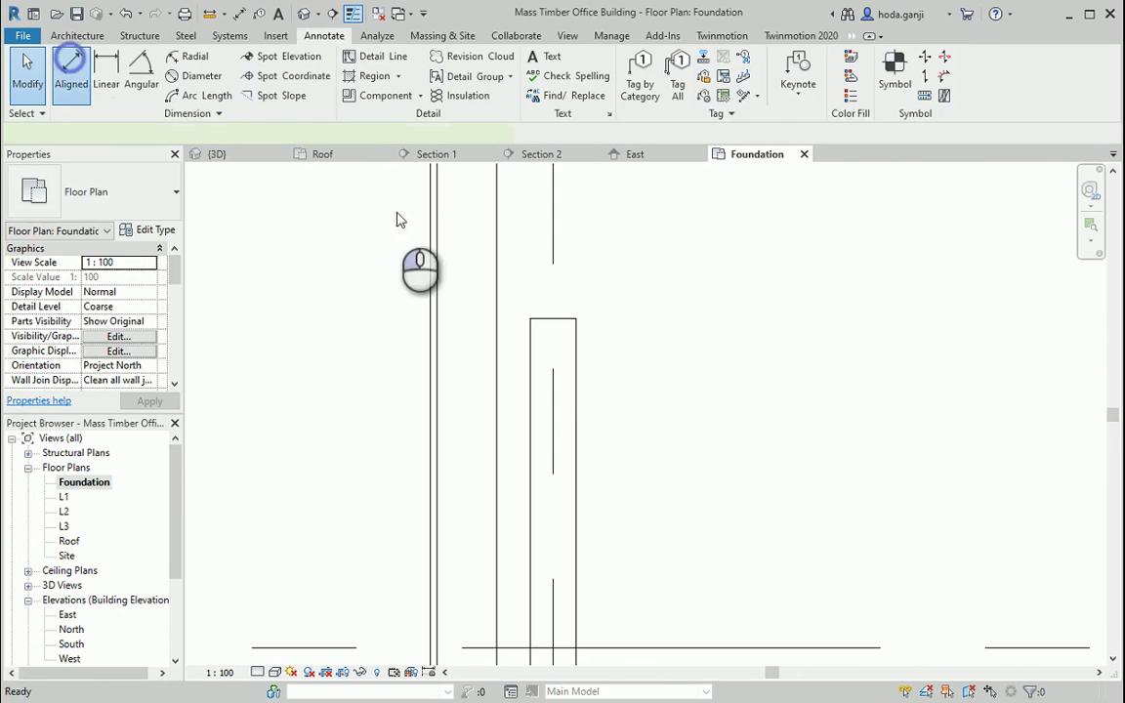
click(555, 407)
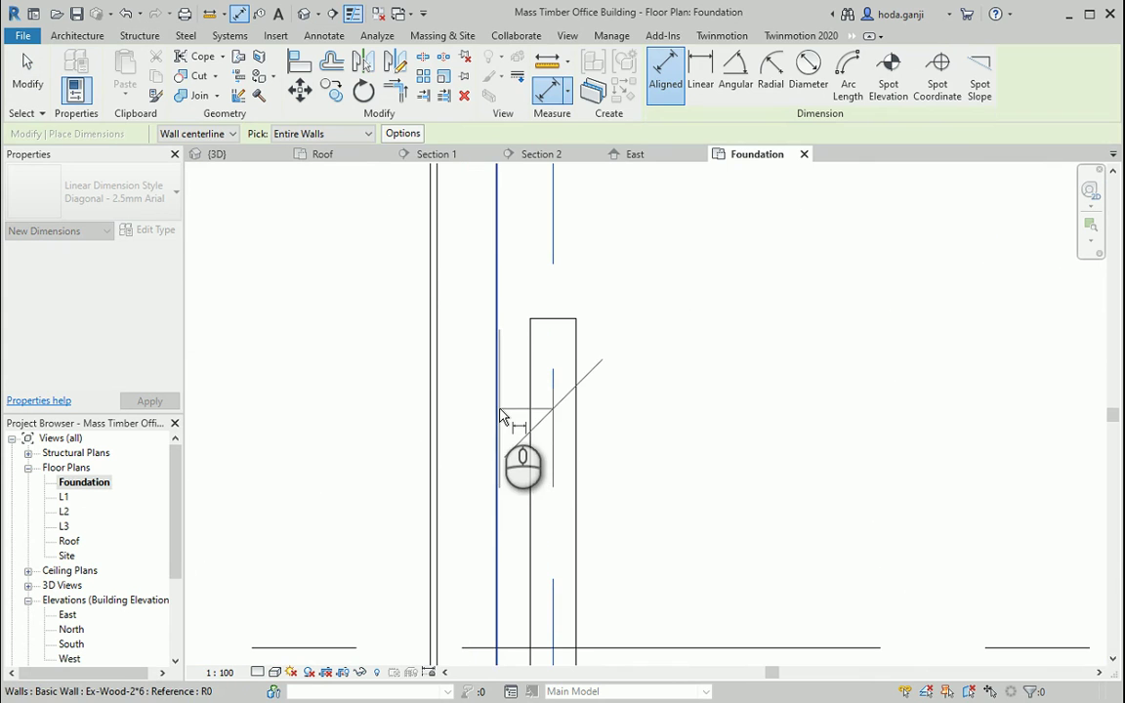
scroll(508, 410, down, 2)
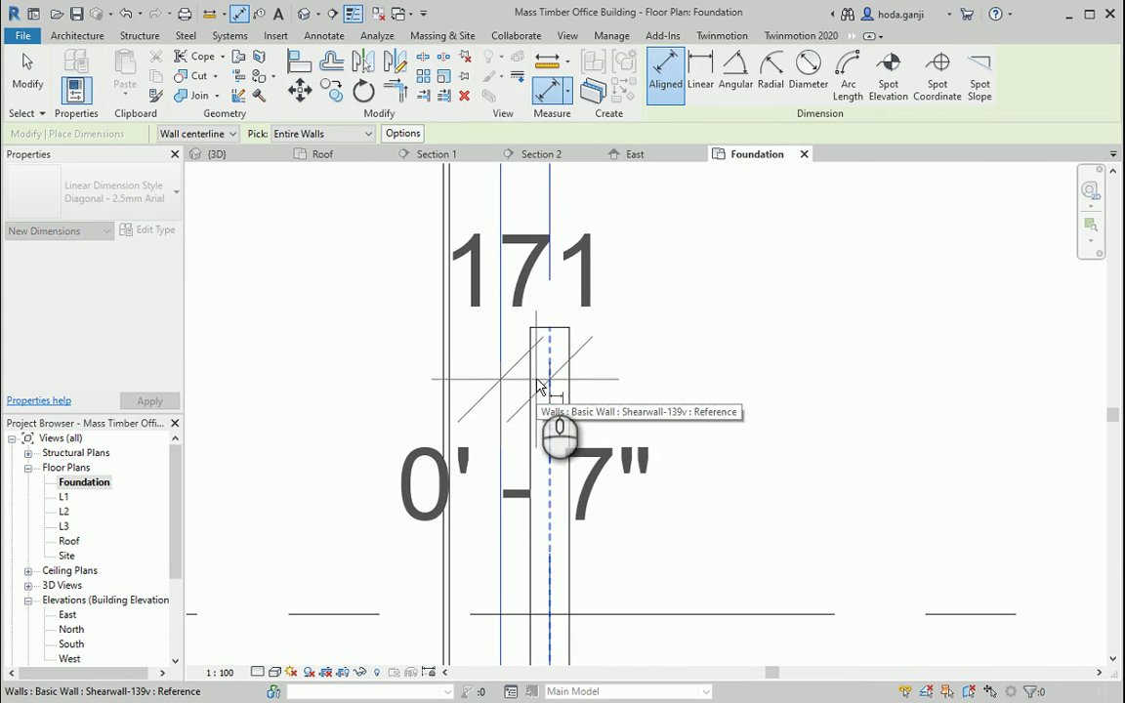
key(Escape)
scroll(593, 344, down, 2)
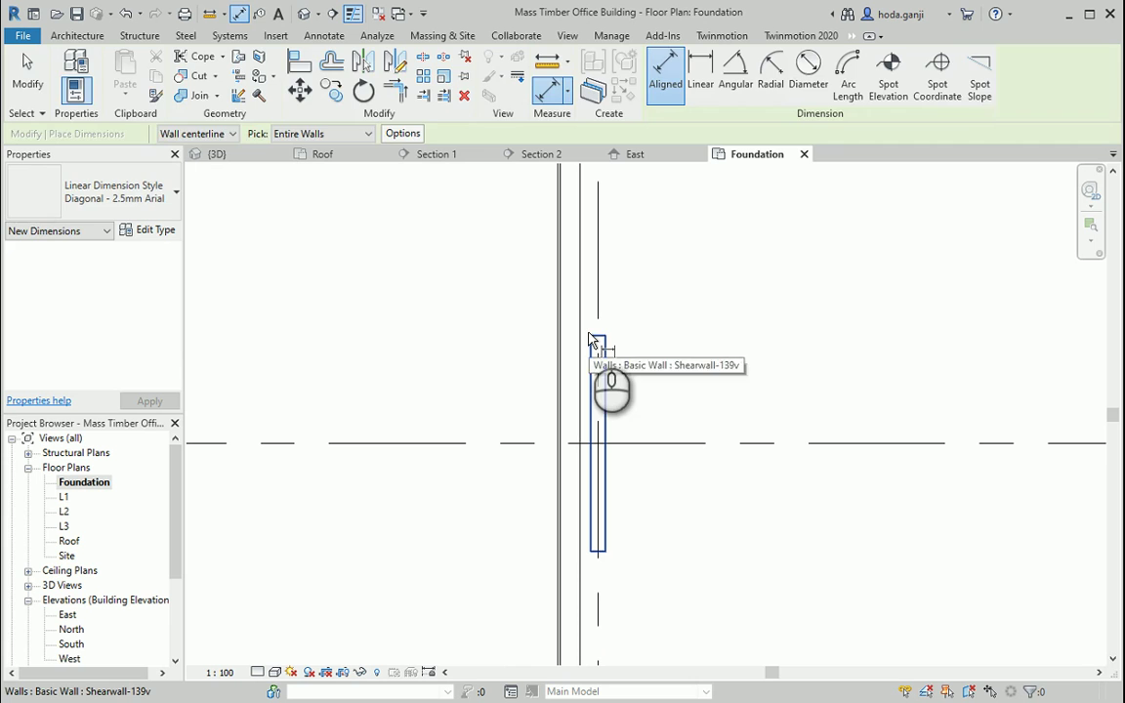
key(Escape)
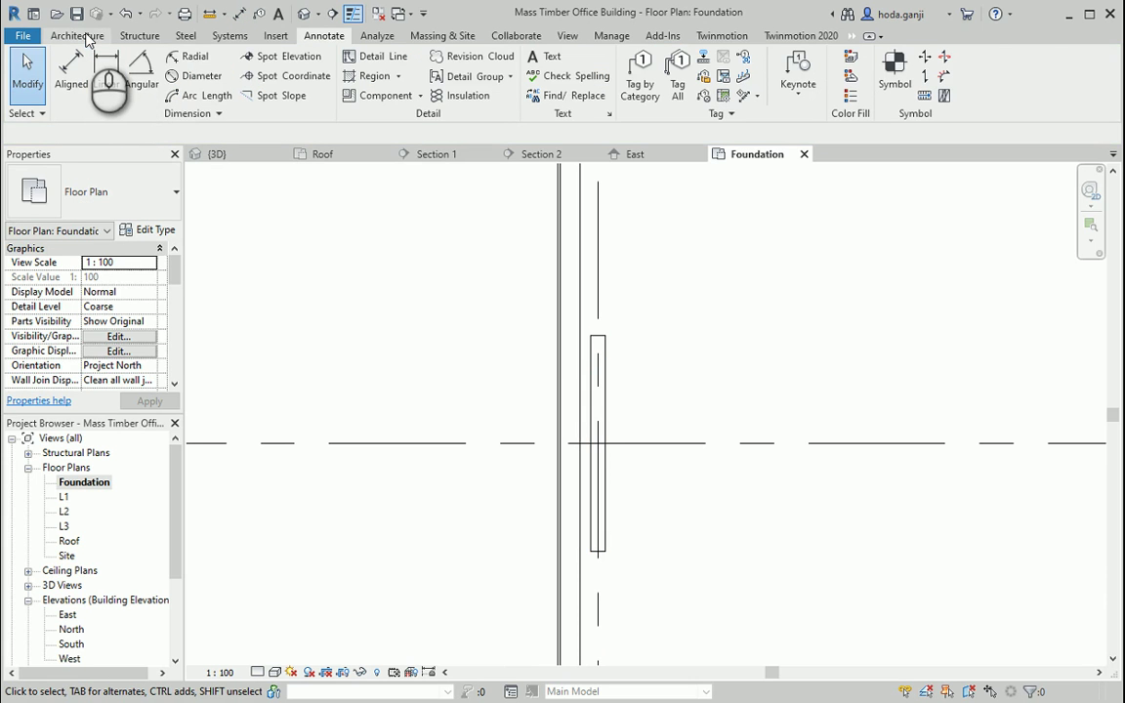
Start a structural wall and duplicate the Foundation Wall type as Foundation Wall-shear-wall.
click(140, 35)
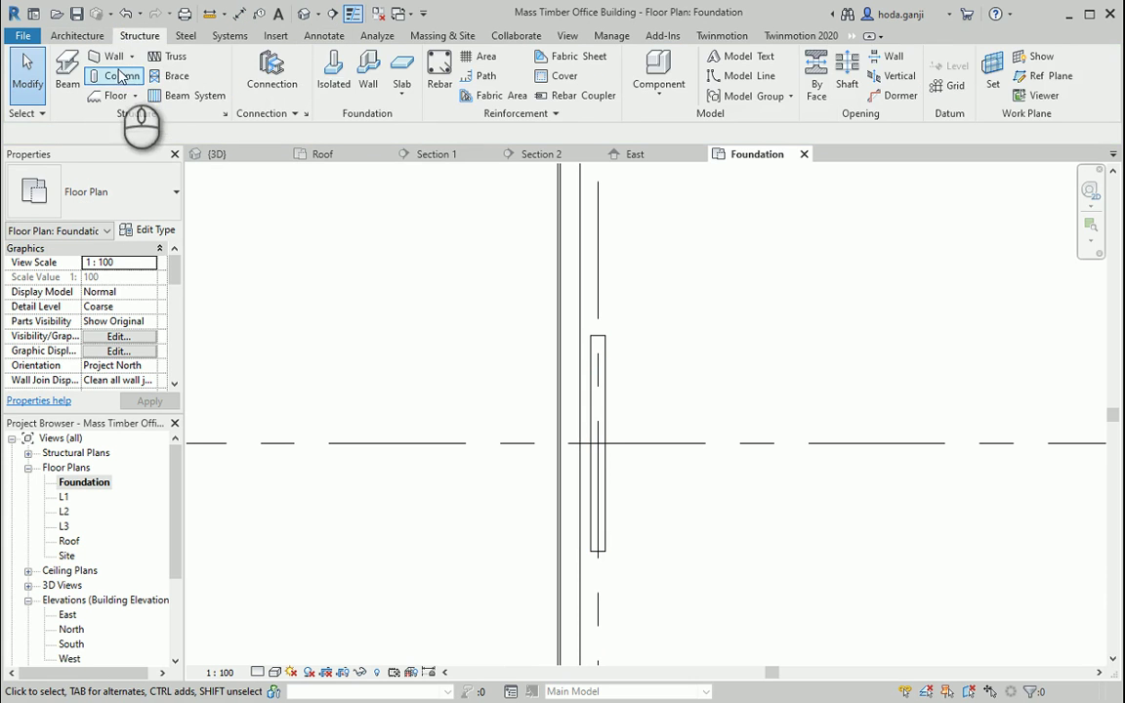
click(110, 56)
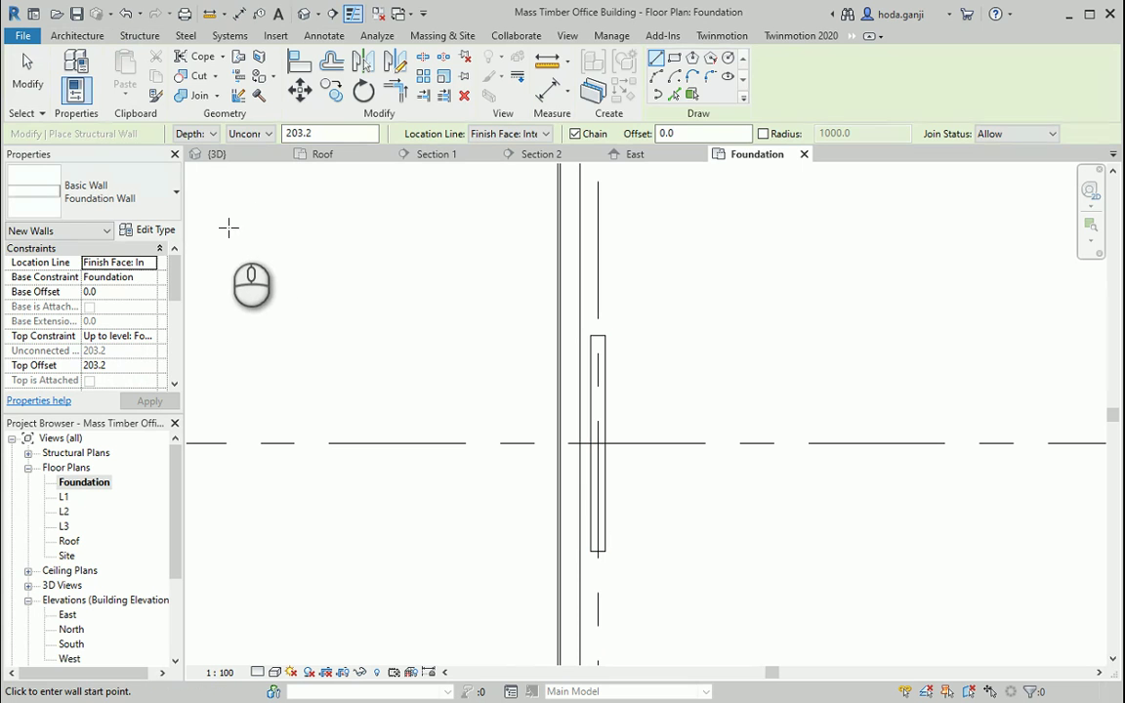
click(166, 232)
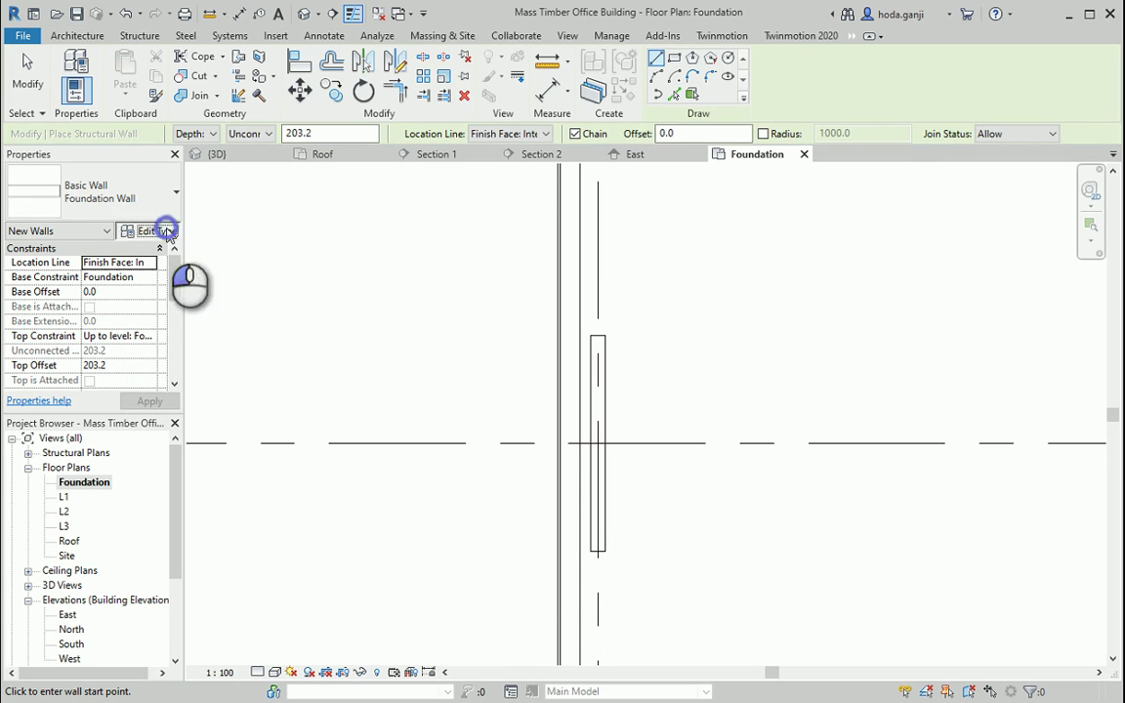
click(831, 174)
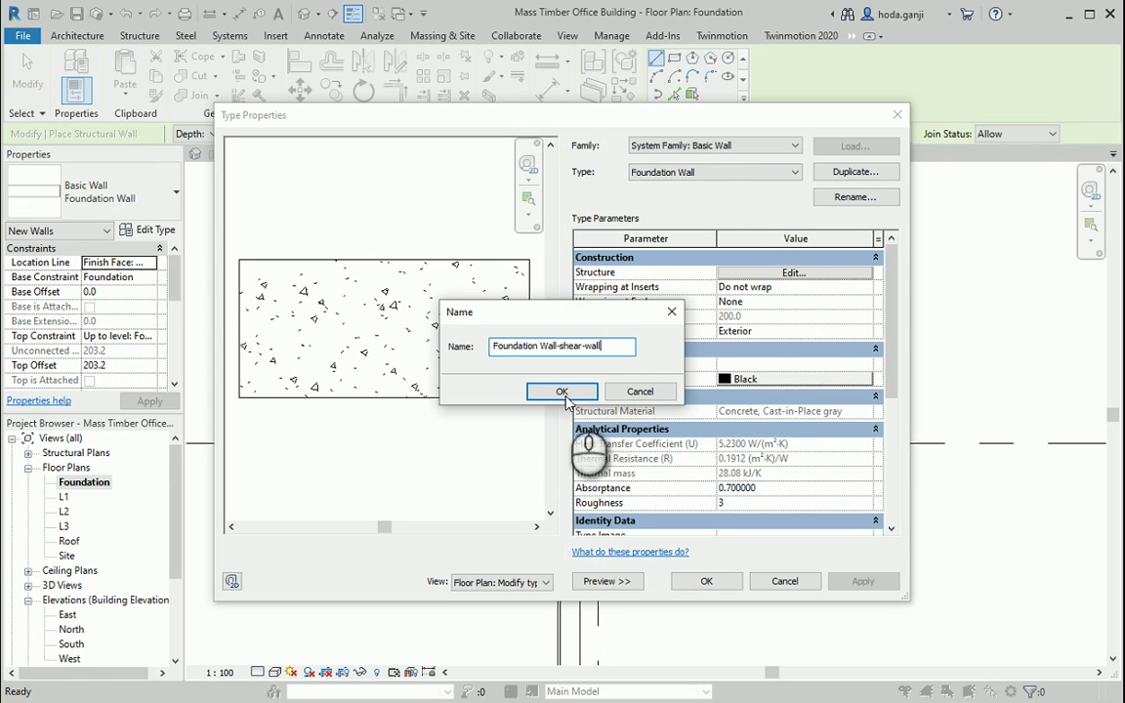
click(562, 392)
Set the concrete structure layer of the Foundation Wall-shear-wall type to a thickness of 350.
click(793, 273)
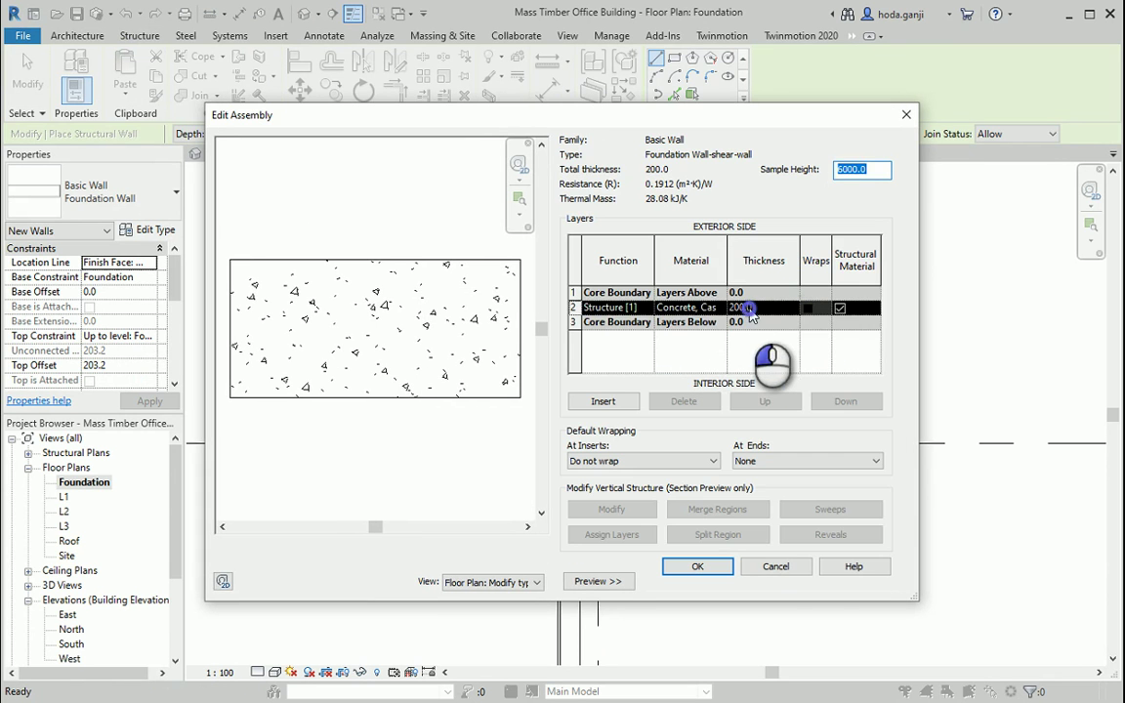
click(752, 308)
double_click(774, 307)
text(350)
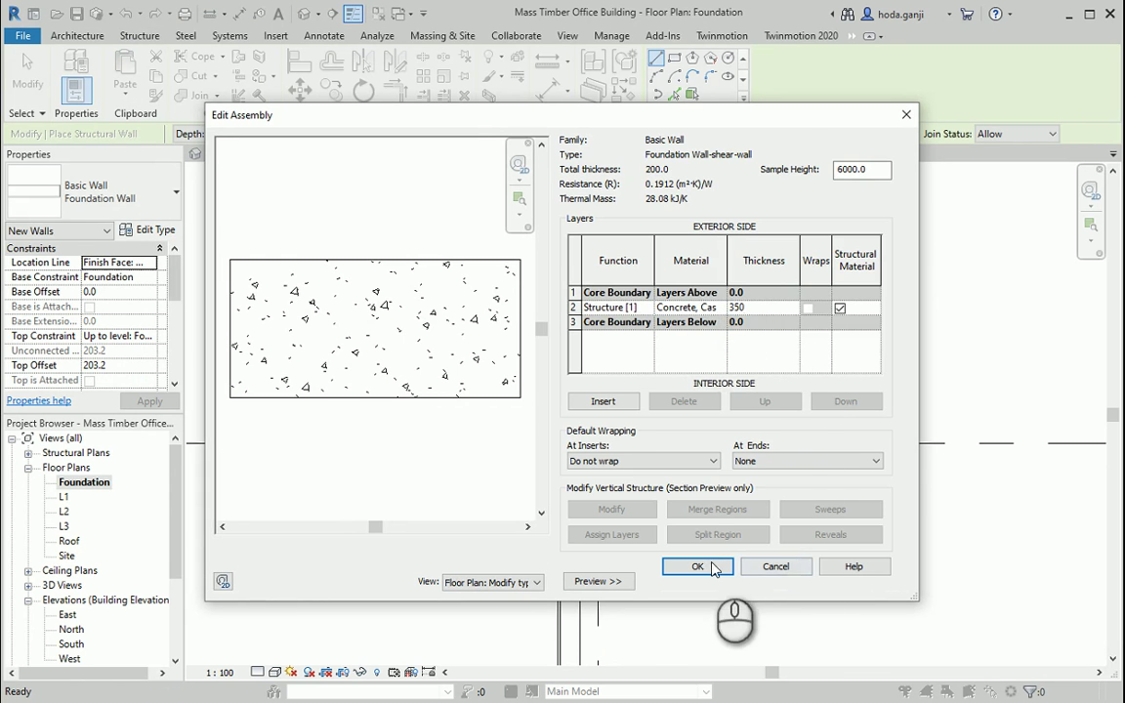
click(705, 566)
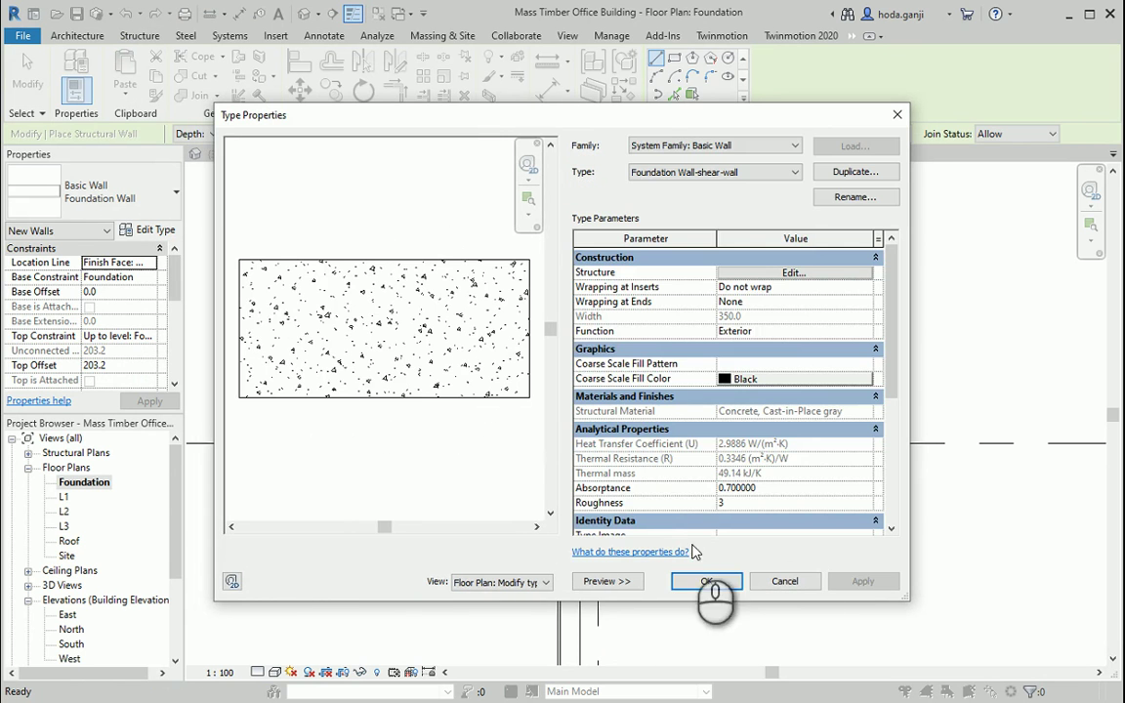
click(705, 581)
click(611, 376)
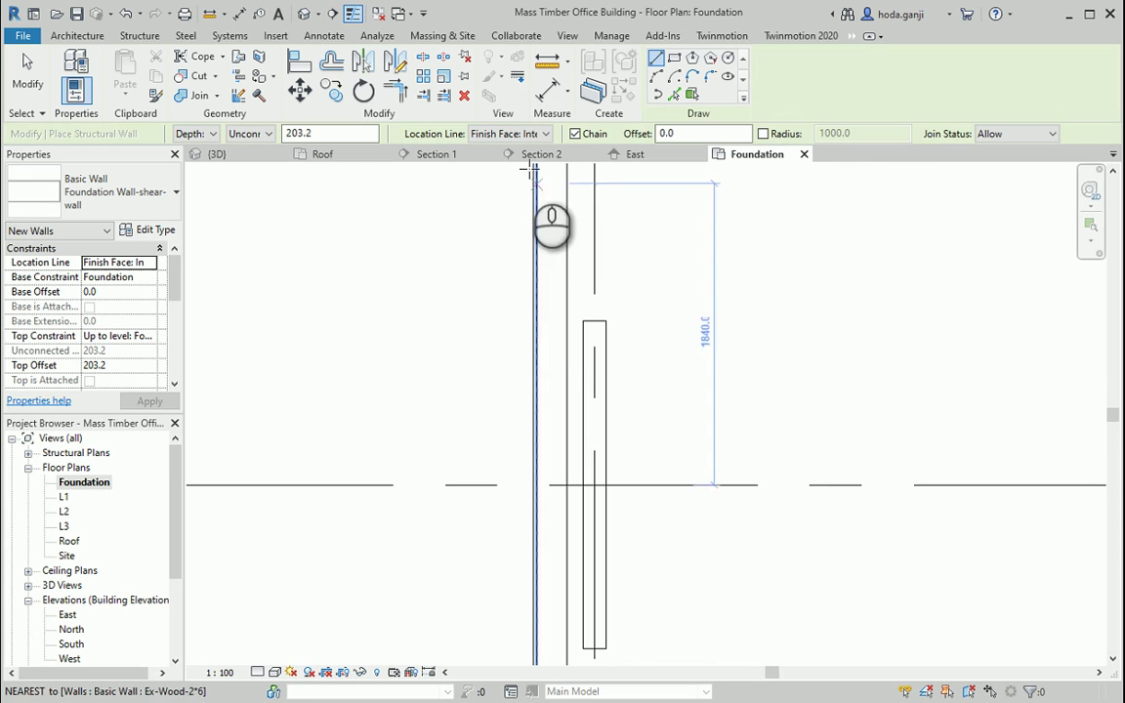
click(530, 171)
key(Escape)
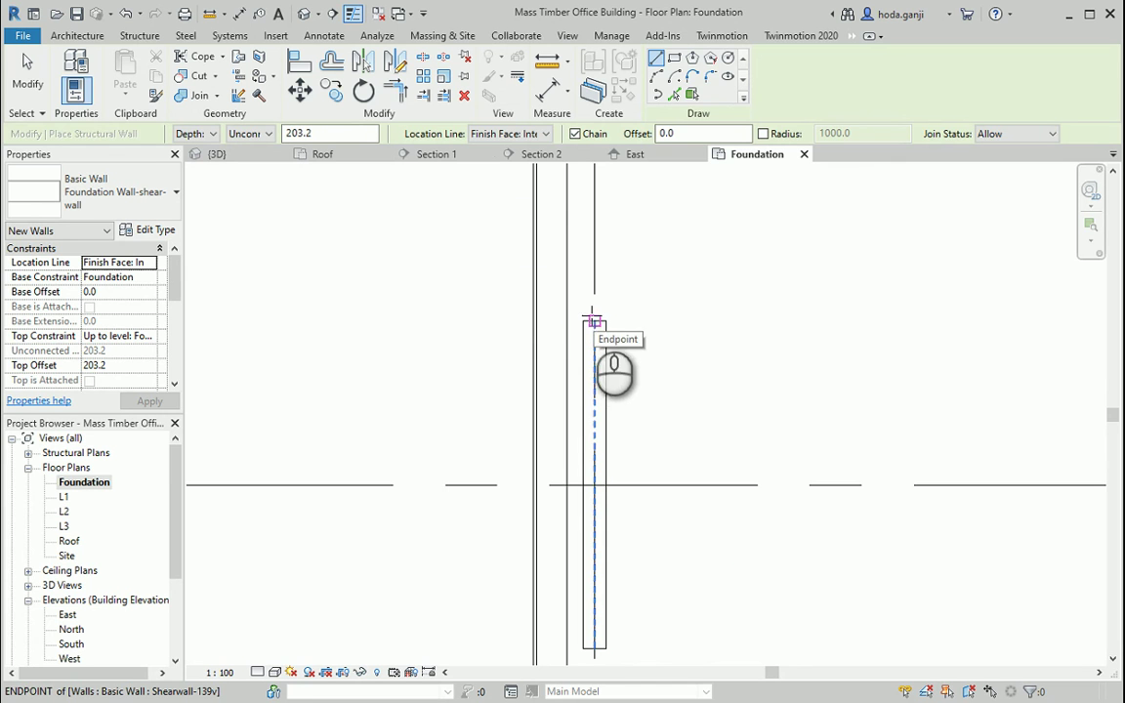
Draw a 2000 long Foundation Wall-shear-wall along the exterior wood wall's inner face, spanning the grid B shear wall, with location line Finish Face: Interior.
click(532, 134)
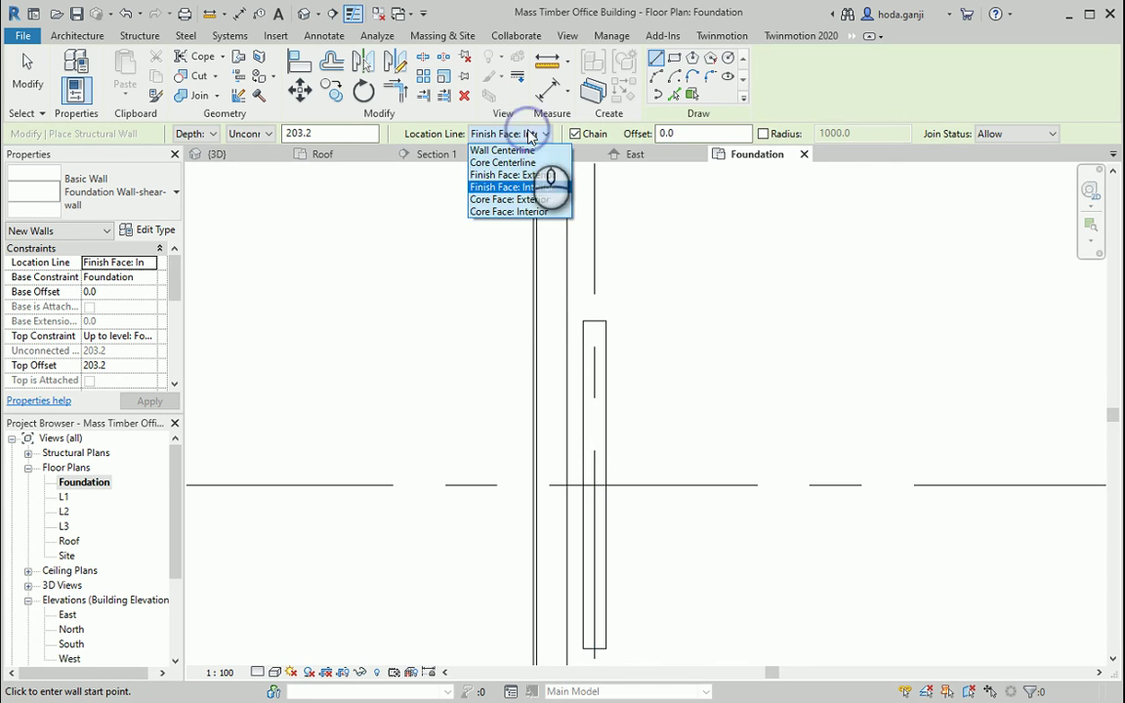
click(538, 186)
scroll(603, 311, up, 2)
click(549, 321)
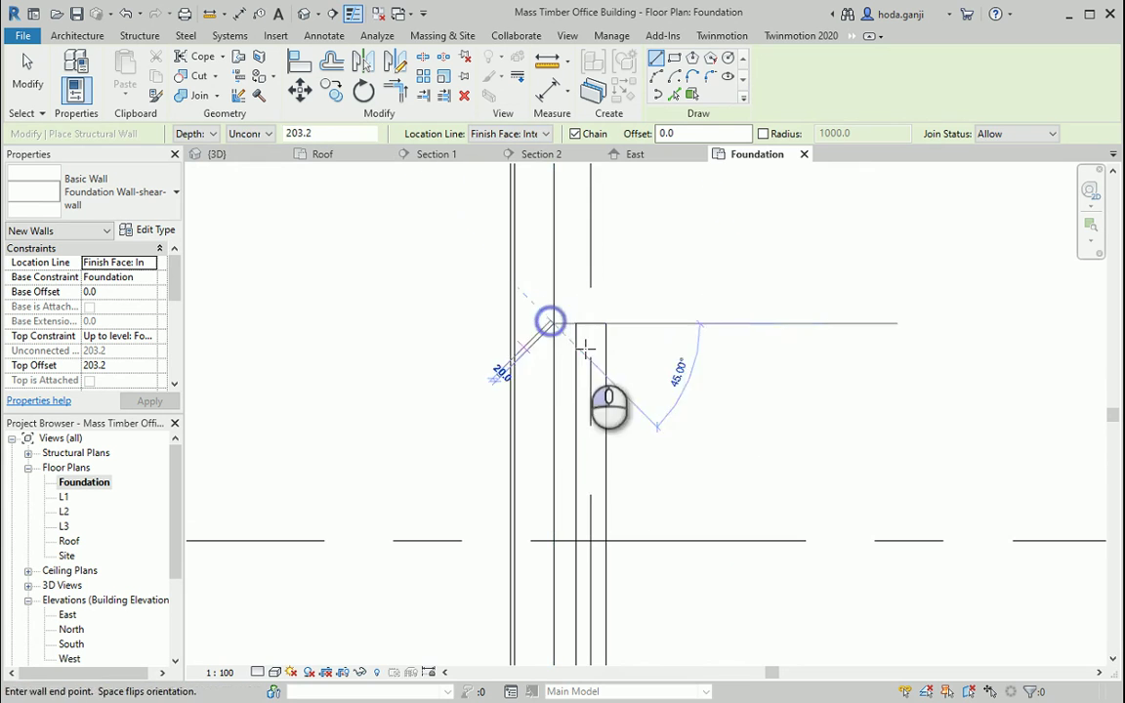
scroll(587, 560, up, 1)
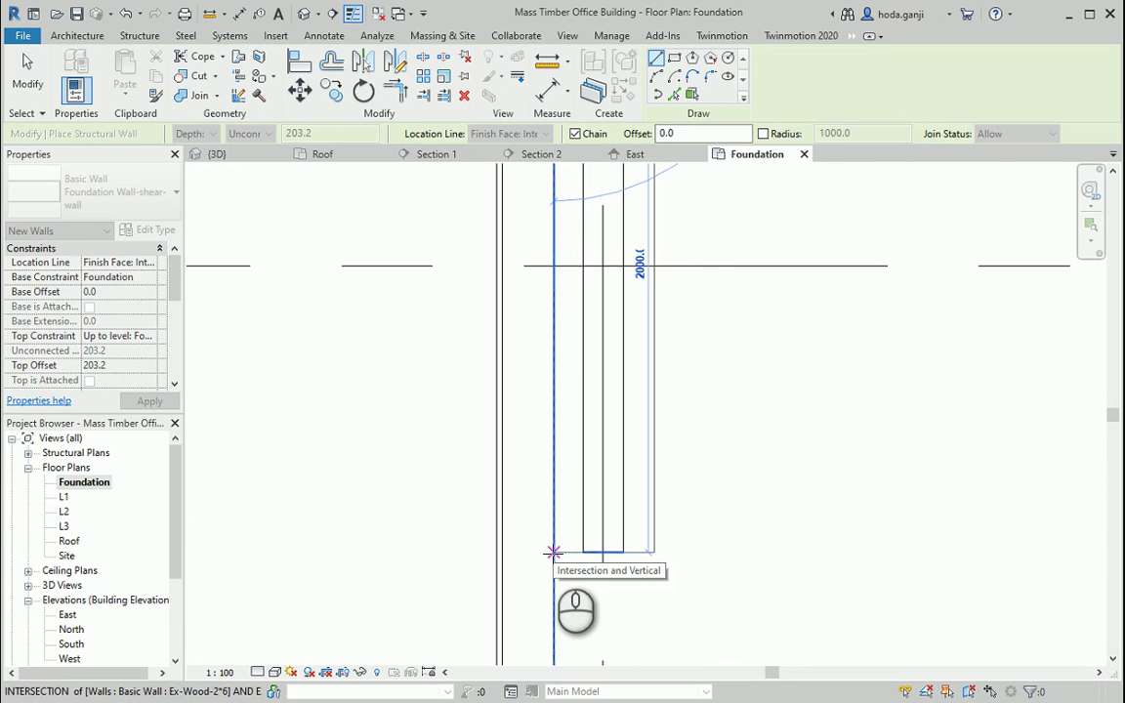
click(553, 553)
scroll(583, 555, down, 2)
key(Escape)
key(Escape)
Set the length of the foundation wall beneath the grid B shear wall to 2500.
click(618, 514)
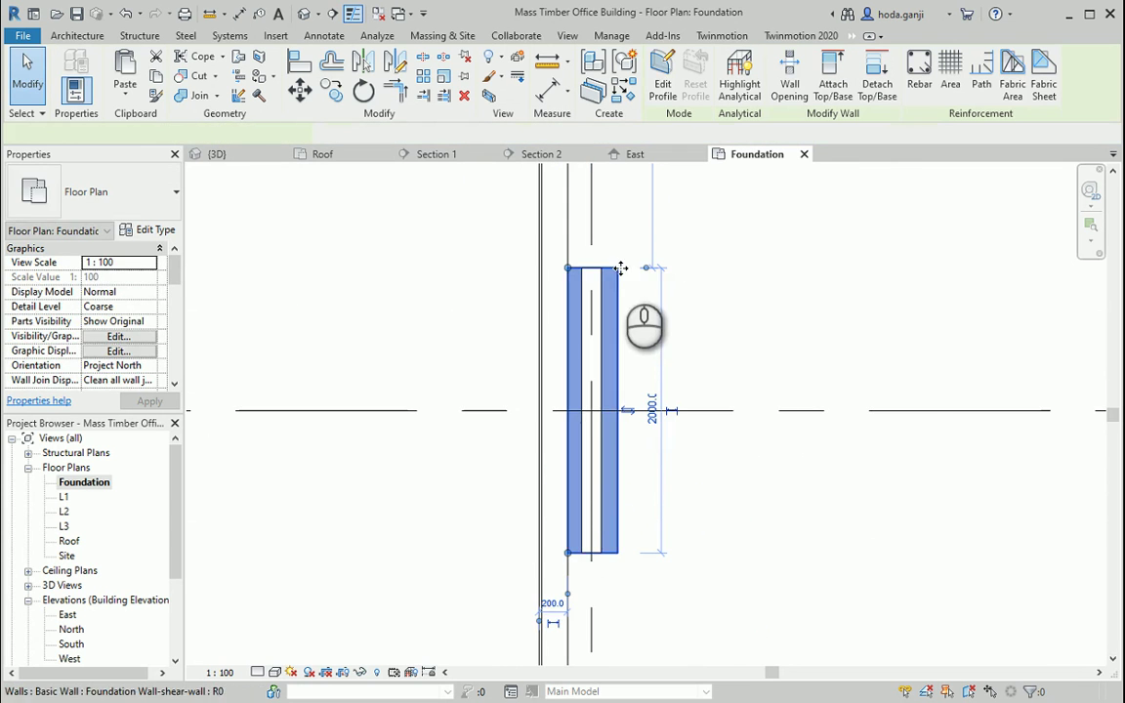
scroll(656, 428, up, 2)
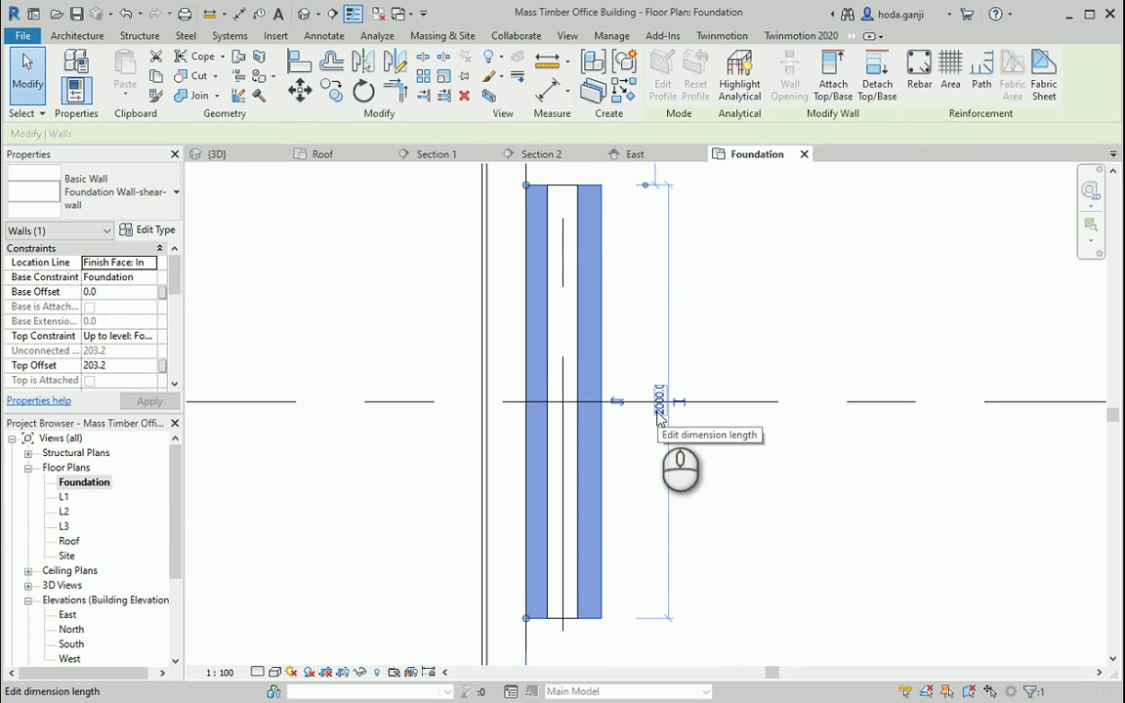
click(657, 411)
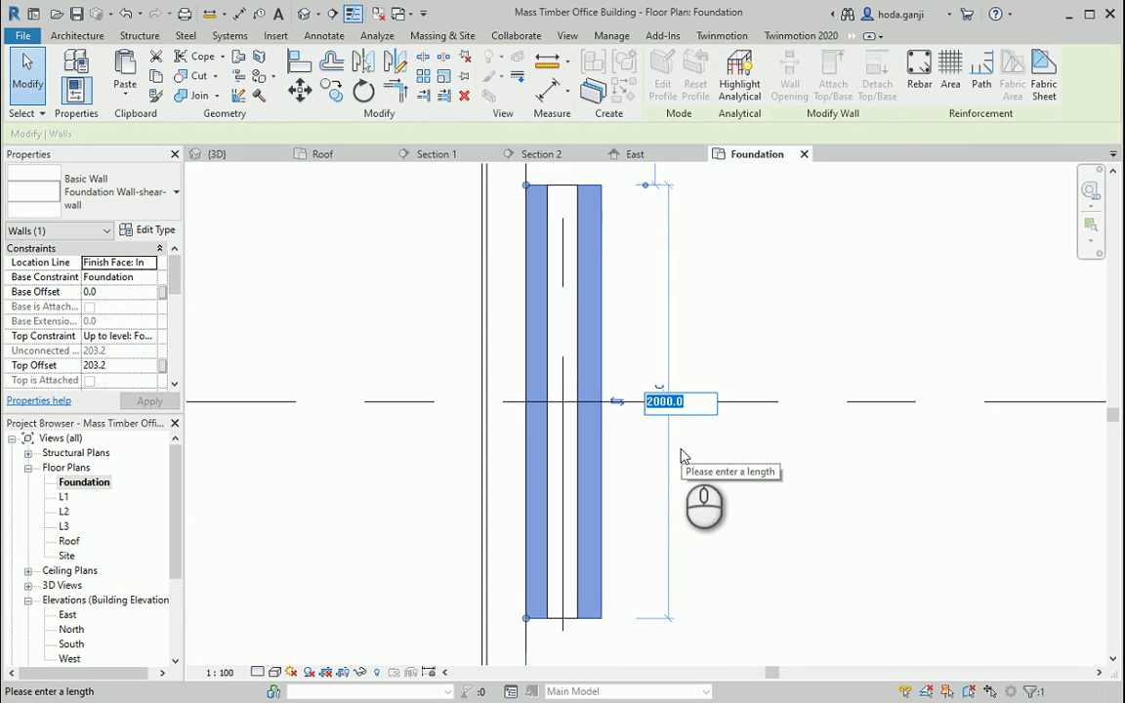
key(Return)
scroll(659, 458, down, 1)
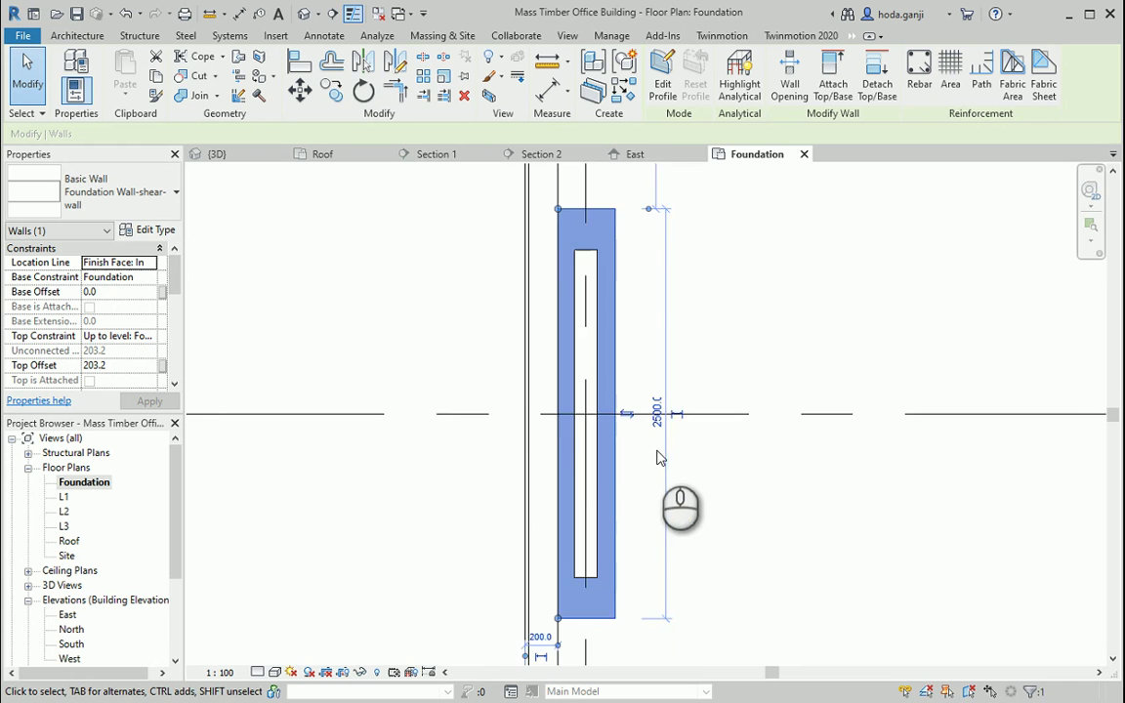
scroll(508, 383, down, 4)
scroll(549, 442, up, 3)
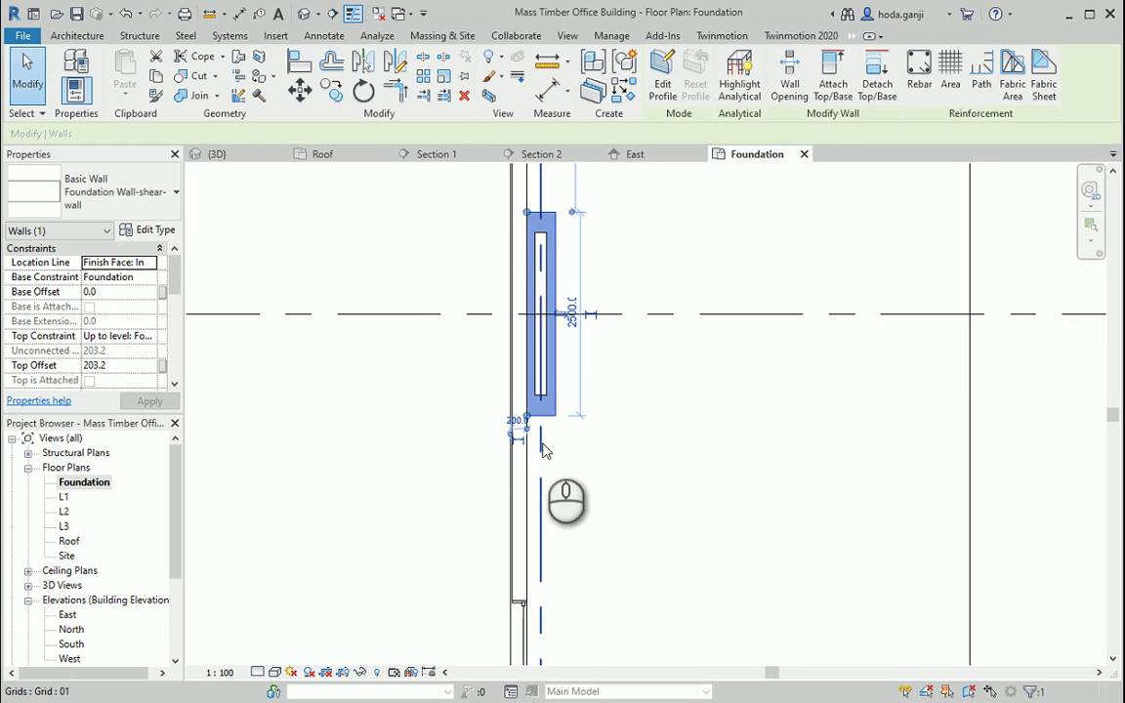
Set the top constraint of the grid B shear-wall foundation wall to Up to level: L1.
scroll(544, 452, down, 1)
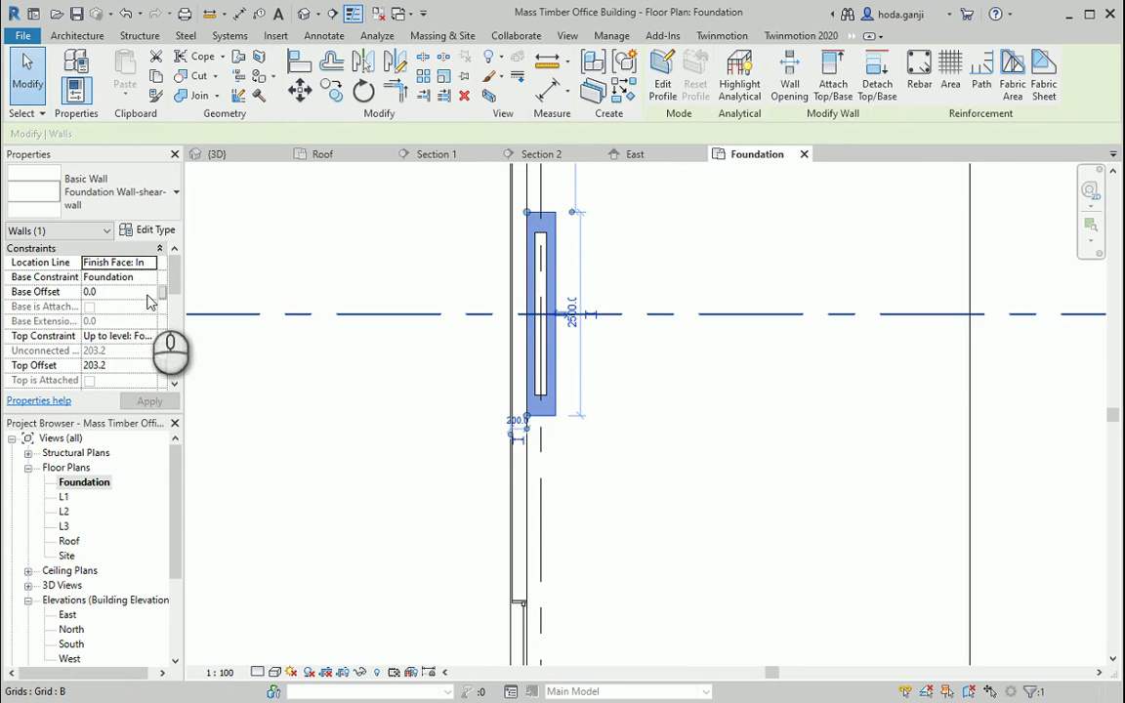
click(149, 336)
click(137, 374)
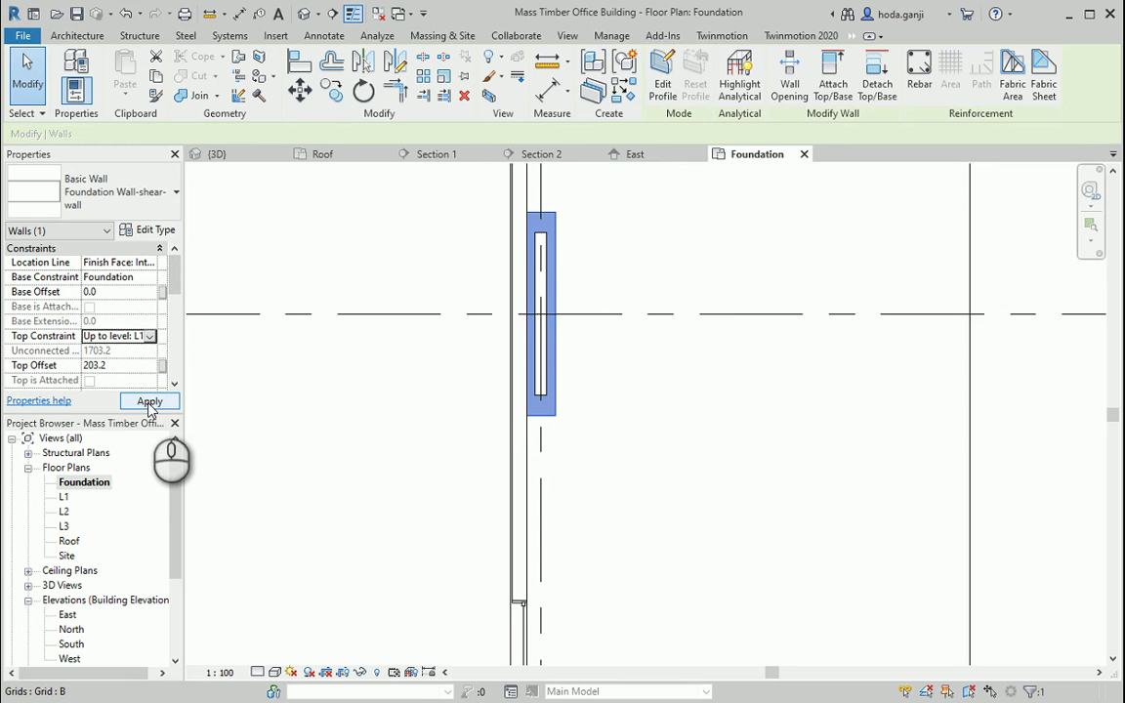
click(149, 403)
click(642, 418)
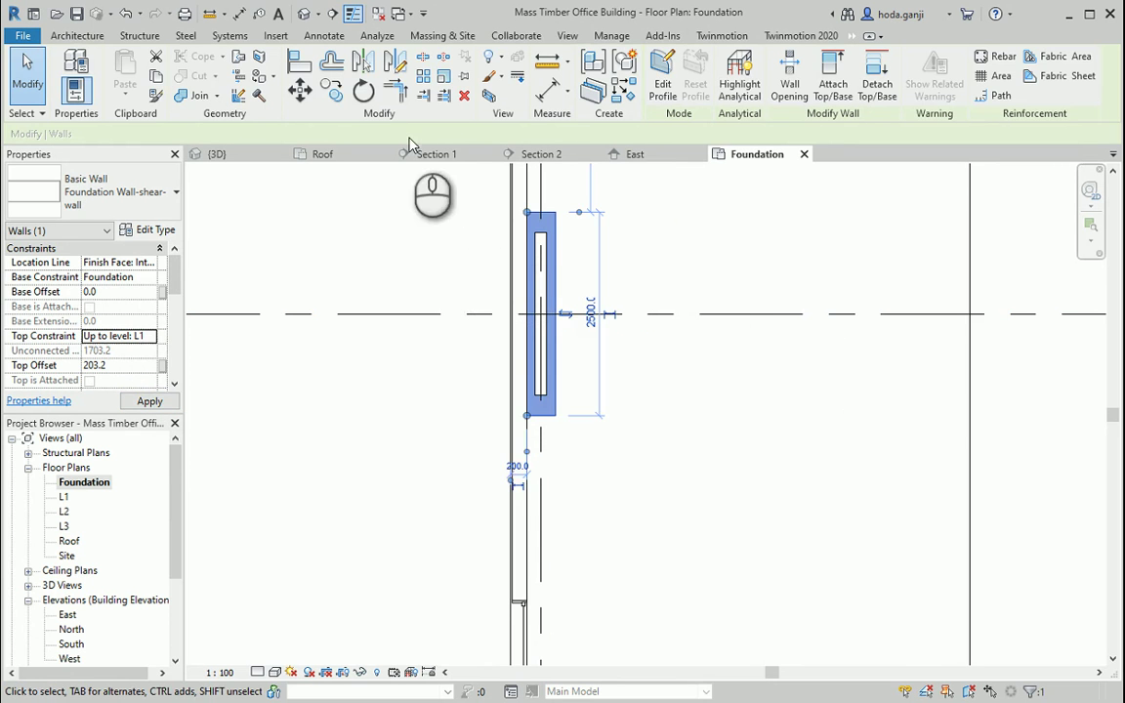
Set the base offset of all four Shearwall-139v walls on grids B and C to 203.2.
drag(547, 378, 468, 274)
middle_drag(576, 320, 794, 312)
middle_drag(757, 361, 749, 556)
ctrl+click(751, 555)
scroll(889, 518, down, 5)
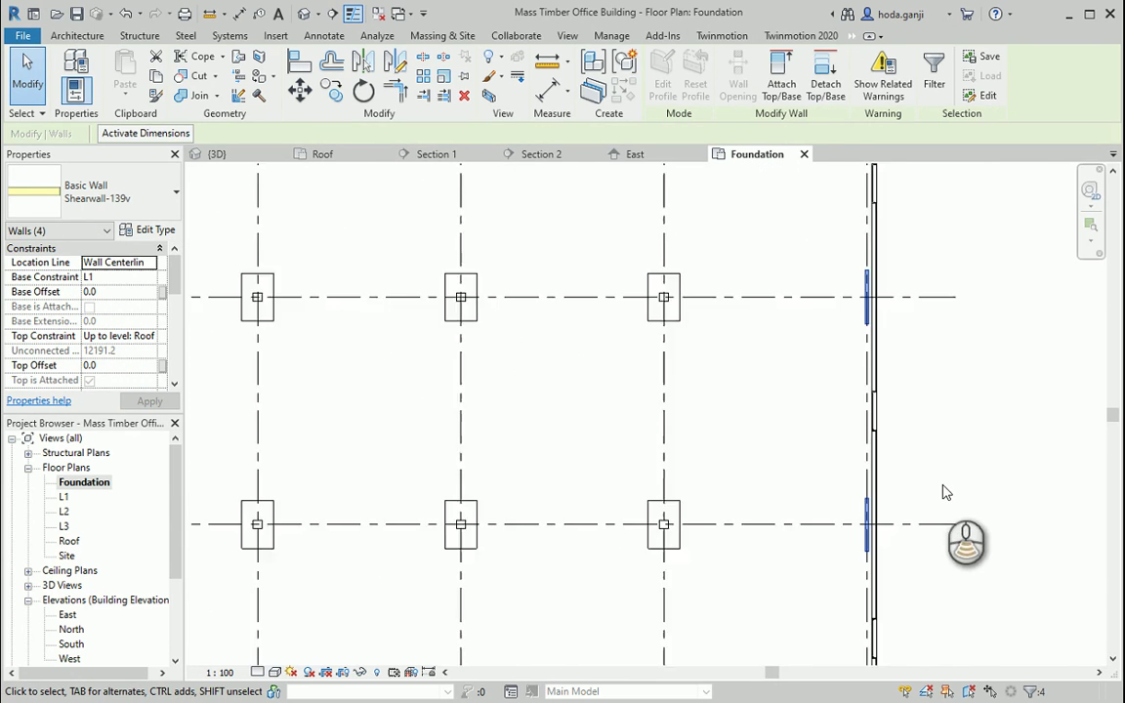
scroll(743, 484, up, 5)
scroll(217, 426, up, 3)
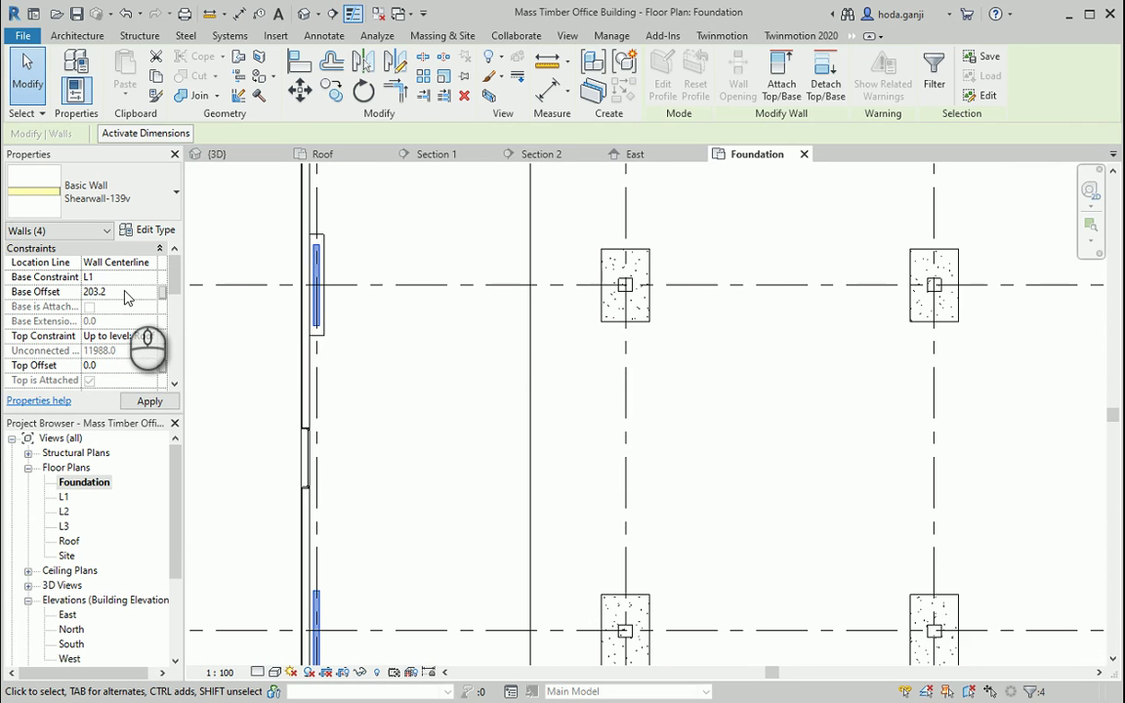
click(369, 359)
Copy the shear-wall foundation wall from grid B straight down to grid C along grid 01.
scroll(332, 293, up, 3)
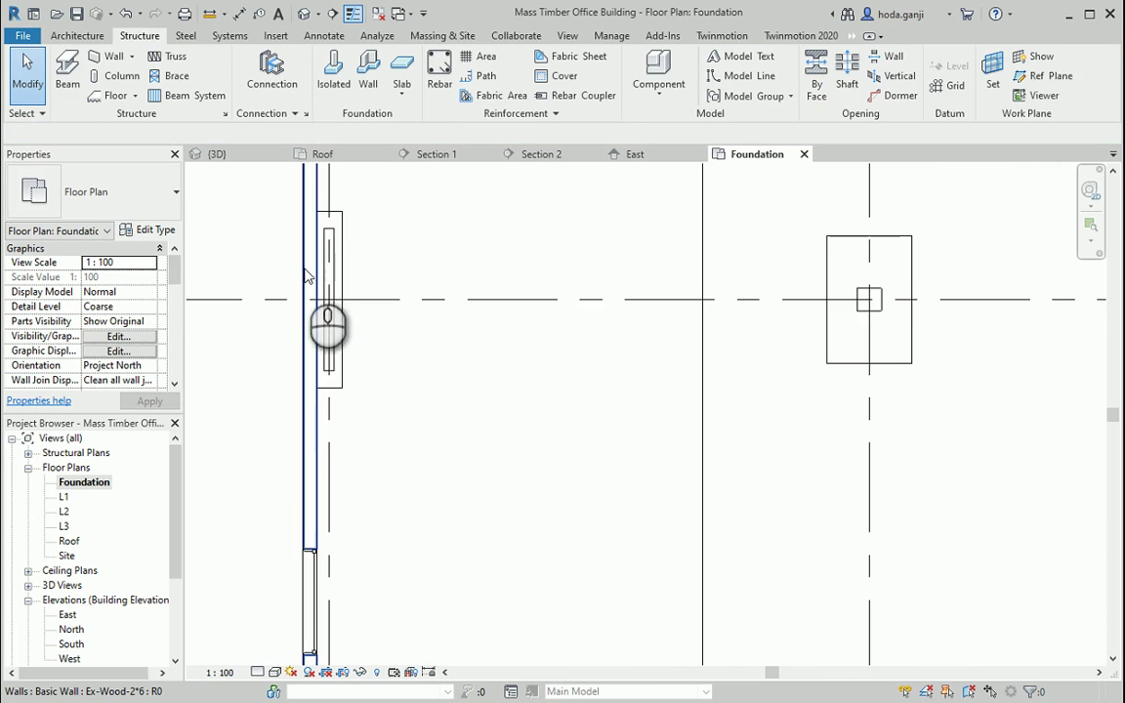
click(341, 263)
click(331, 90)
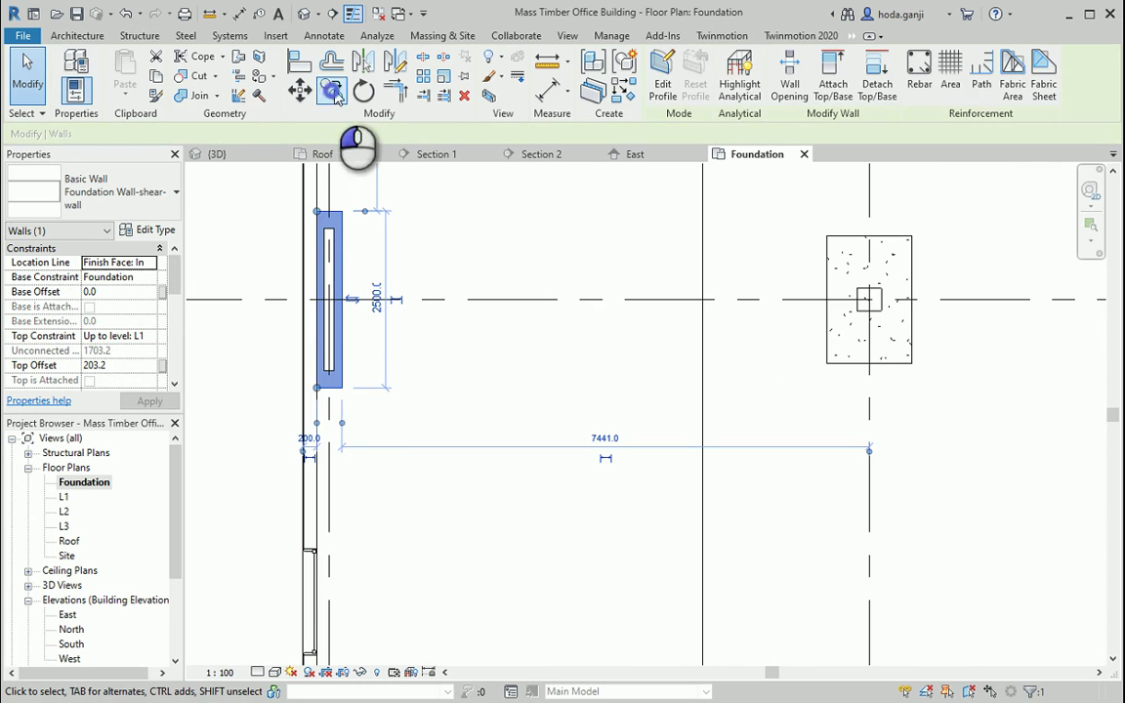
click(437, 305)
scroll(431, 472, down, 2)
scroll(430, 552, up, 2)
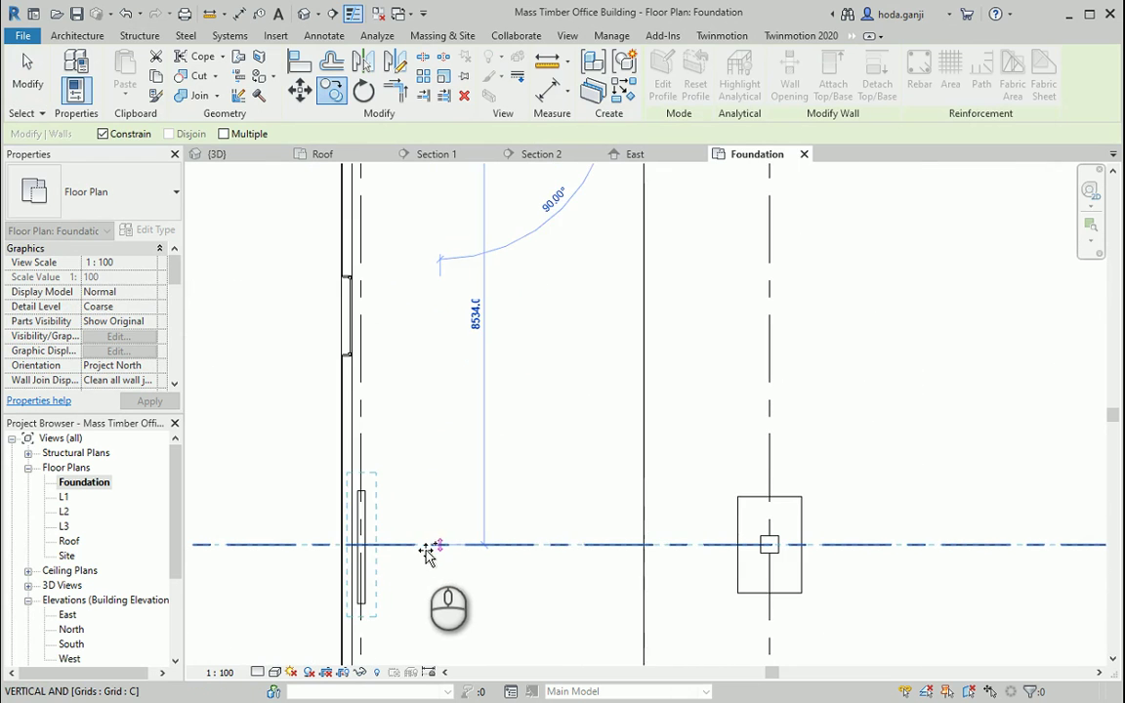
click(436, 545)
click(376, 577)
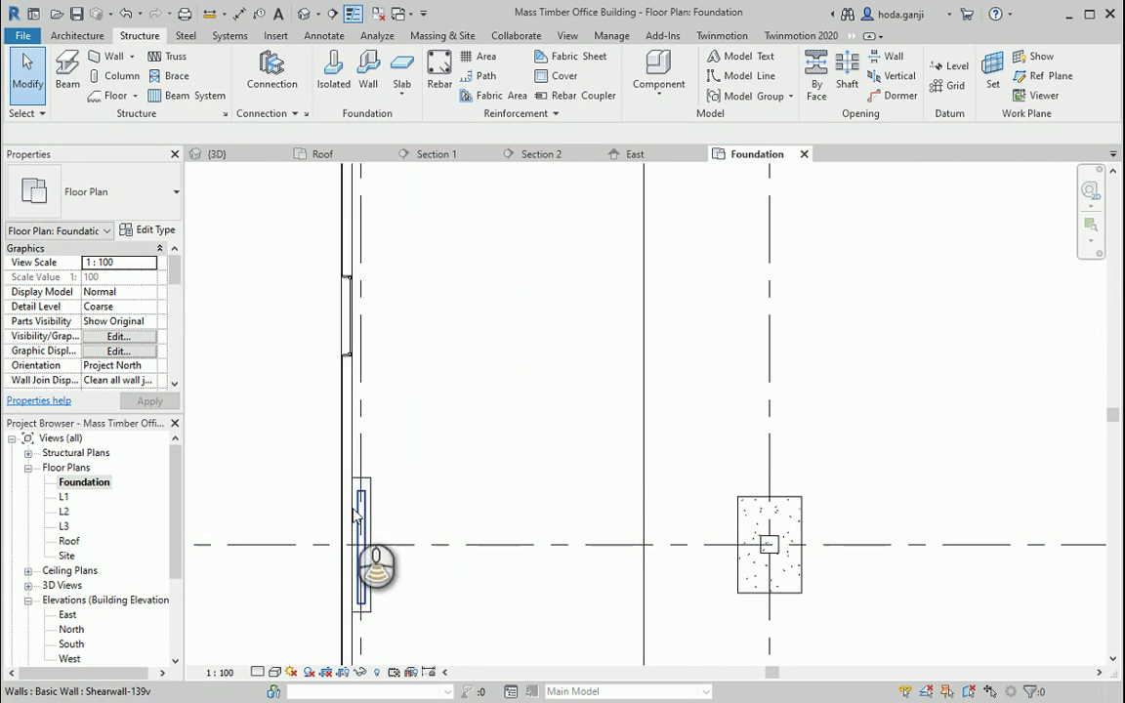
Draw a horizontal detail line from grid 04 to grid 05 outside the building, beyond grid A.
scroll(314, 499, down, 5)
scroll(337, 469, down, 1)
scroll(401, 361, up, 1)
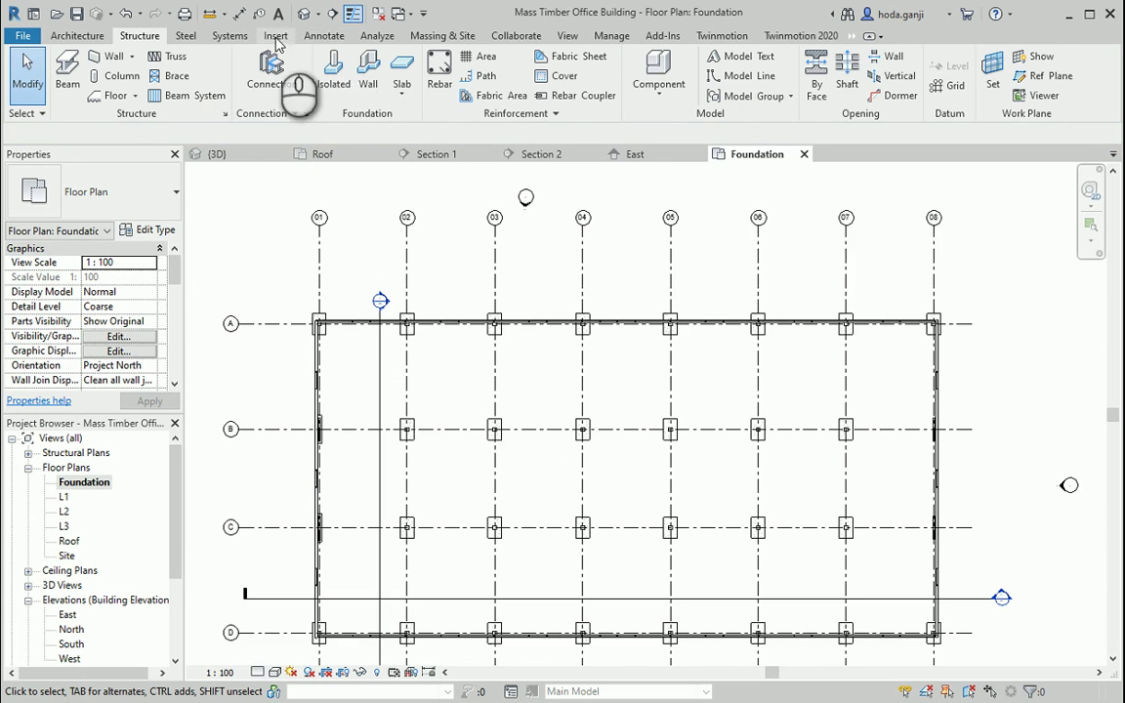
click(324, 35)
click(374, 56)
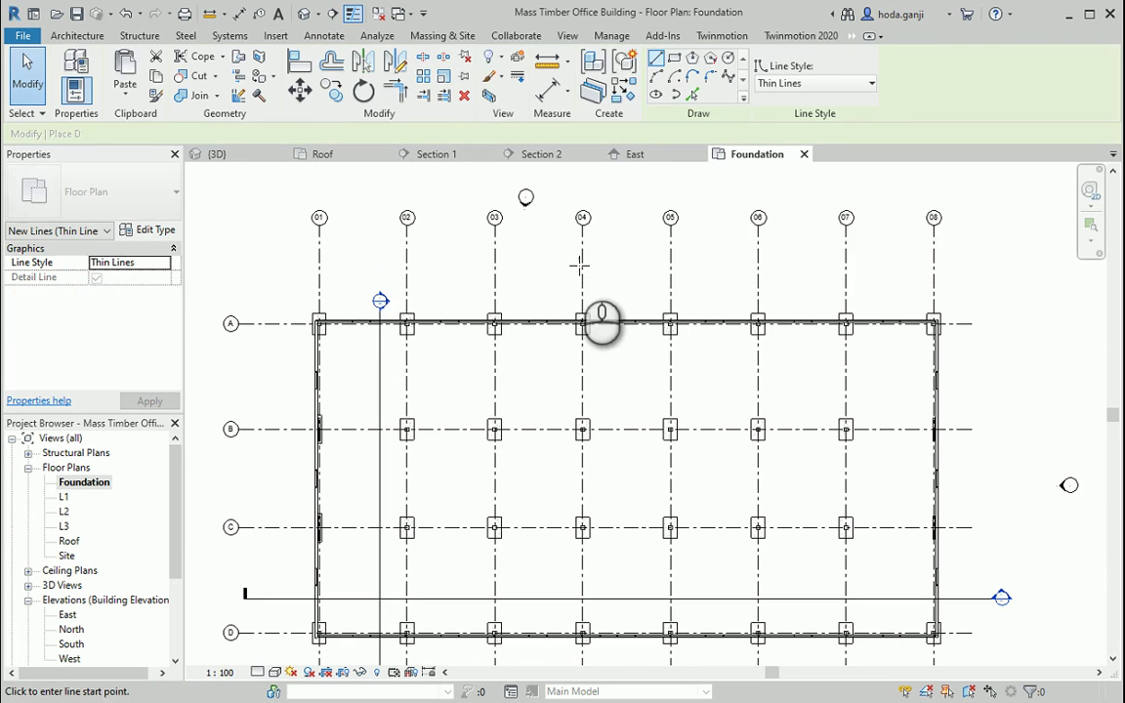
click(577, 278)
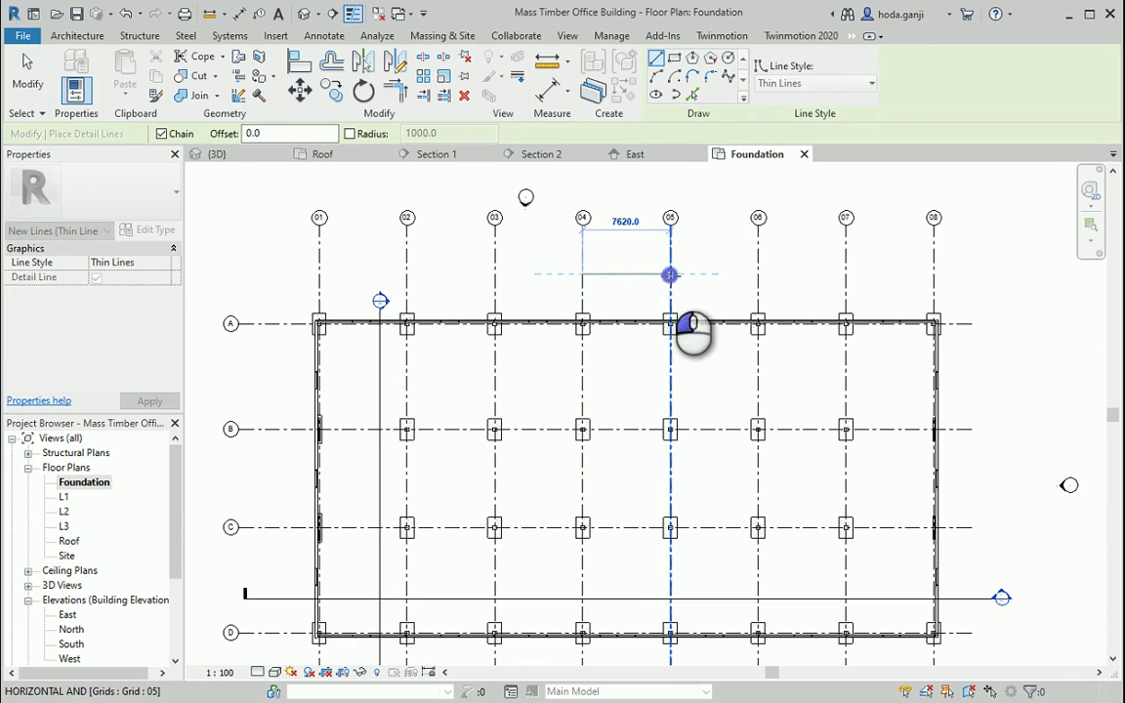
click(670, 276)
key(Escape)
key(Escape)
Mirror both grid 01 shear-wall foundation walls to grid 08 about a vertical axis drawn from the detail line's midpoint, keeping the originals.
scroll(304, 498, up, 4)
scroll(348, 418, up, 2)
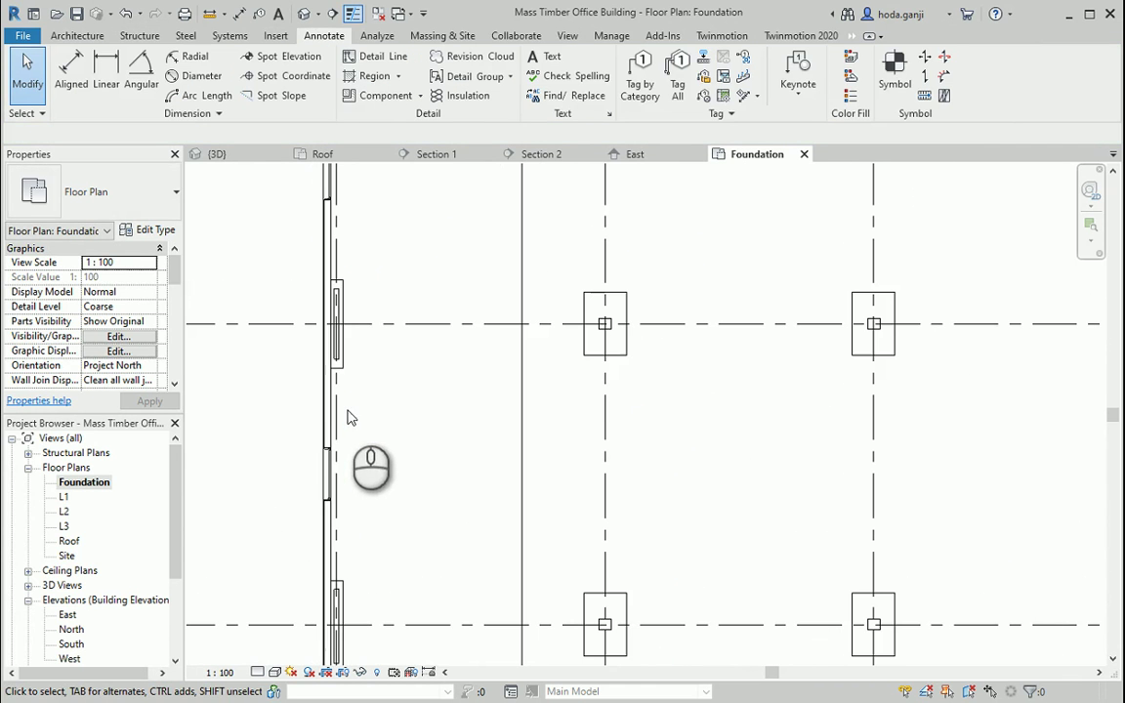
click(337, 361)
ctrl+click(339, 586)
scroll(351, 517, down, 5)
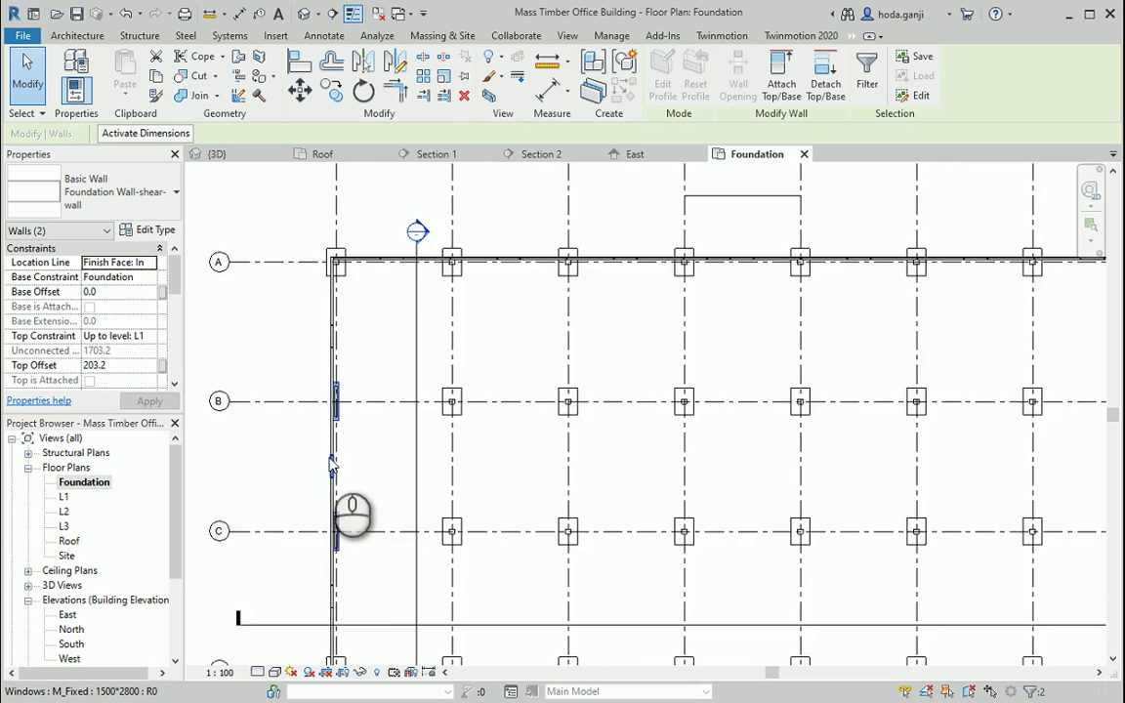
click(396, 60)
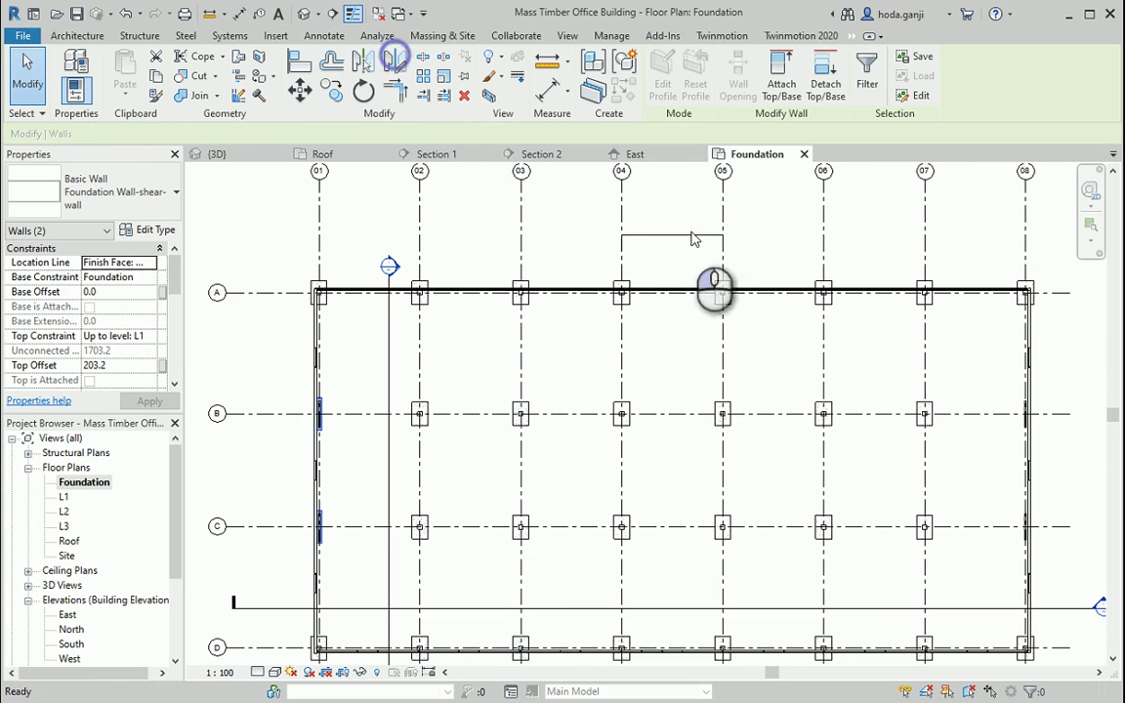
click(675, 237)
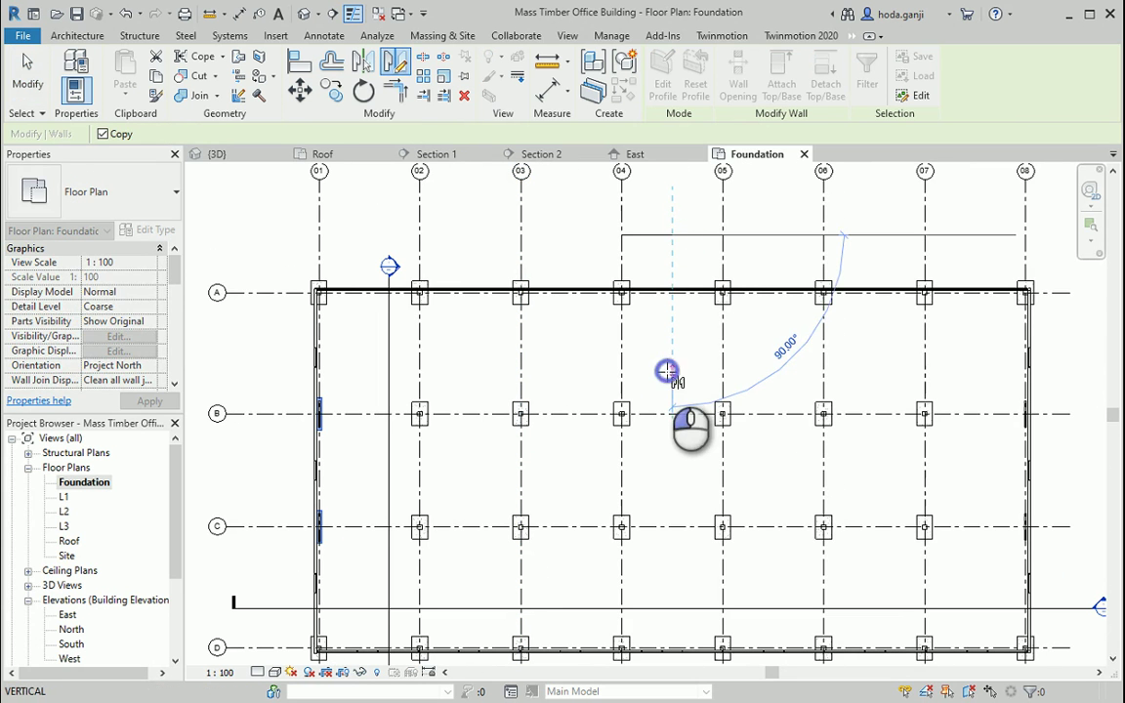
click(667, 371)
scroll(1084, 527, up, 2)
key(Escape)
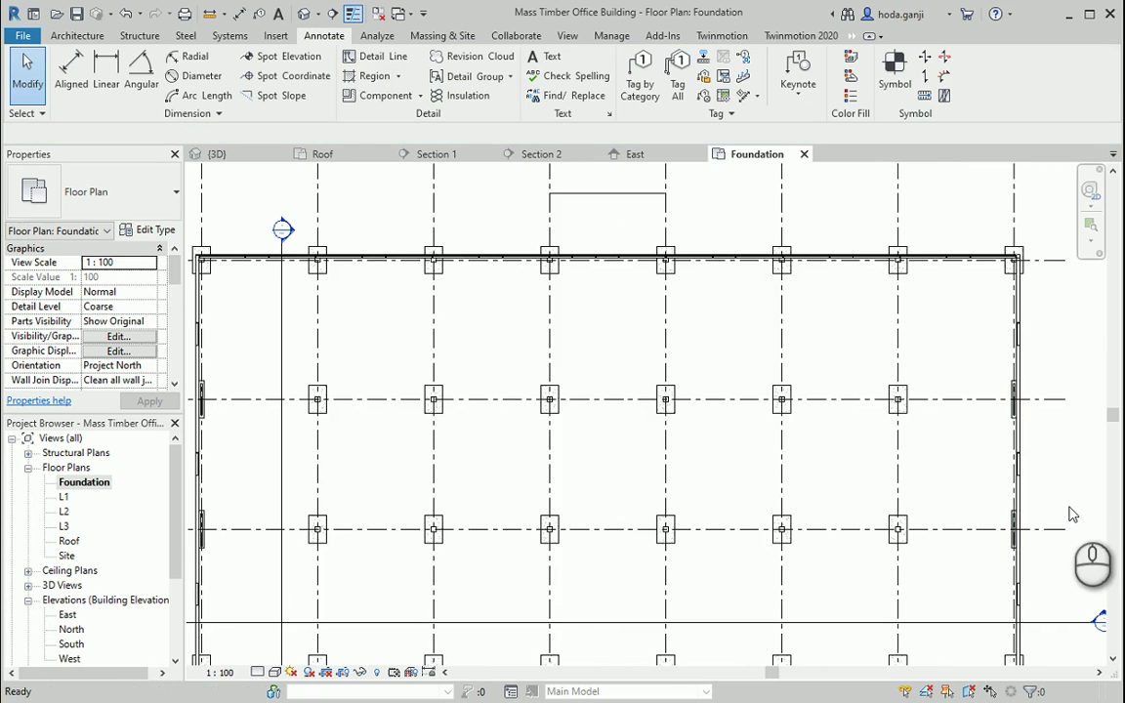
Lower the cut plane offset in the Foundation plan's view range so the plan cuts through the foundation walls below the windows.
scroll(816, 360, down, 2)
scroll(414, 517, up, 2)
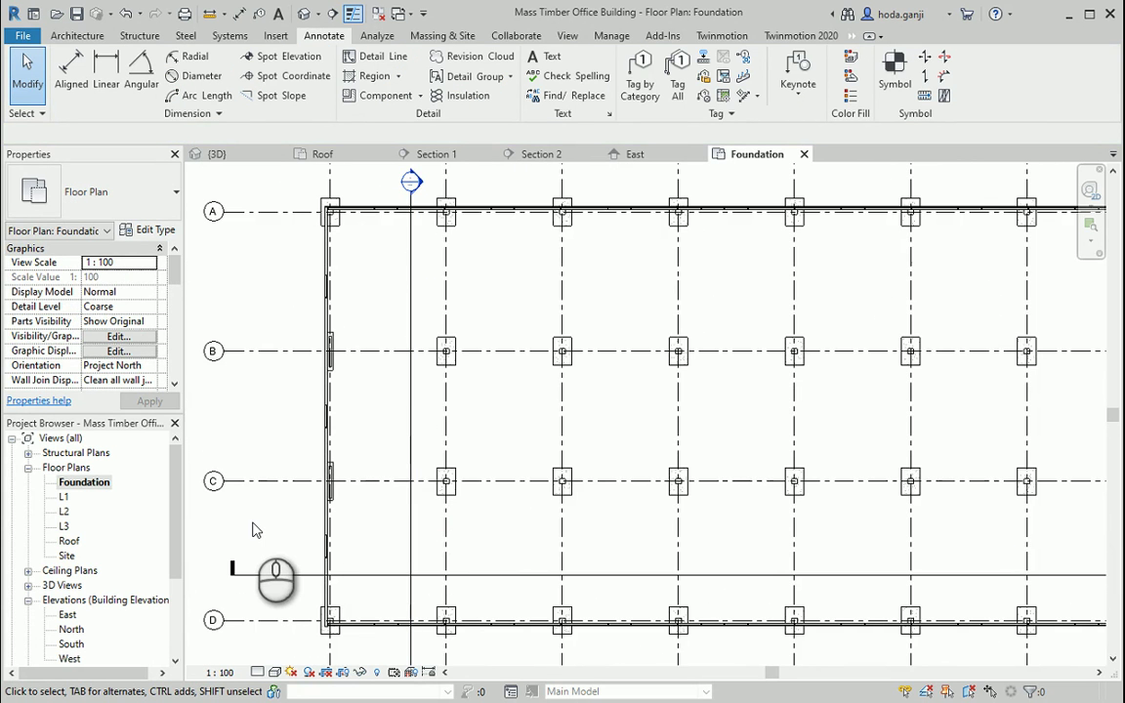
scroll(243, 530, down, 1)
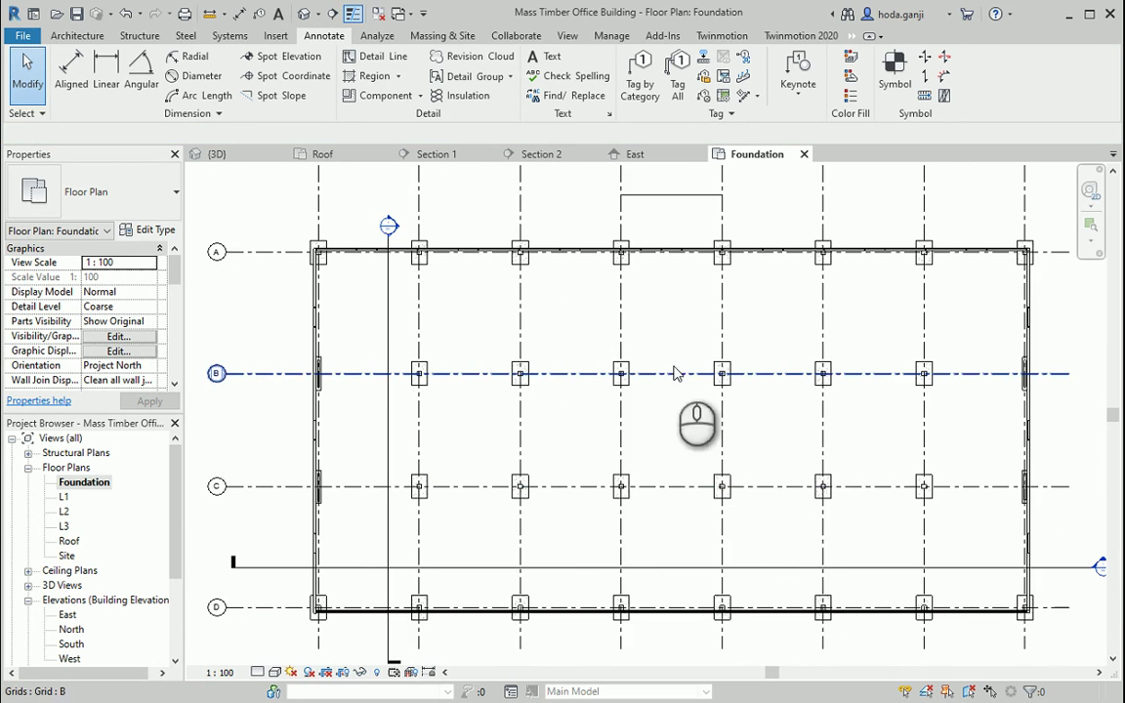
scroll(784, 502, up, 1)
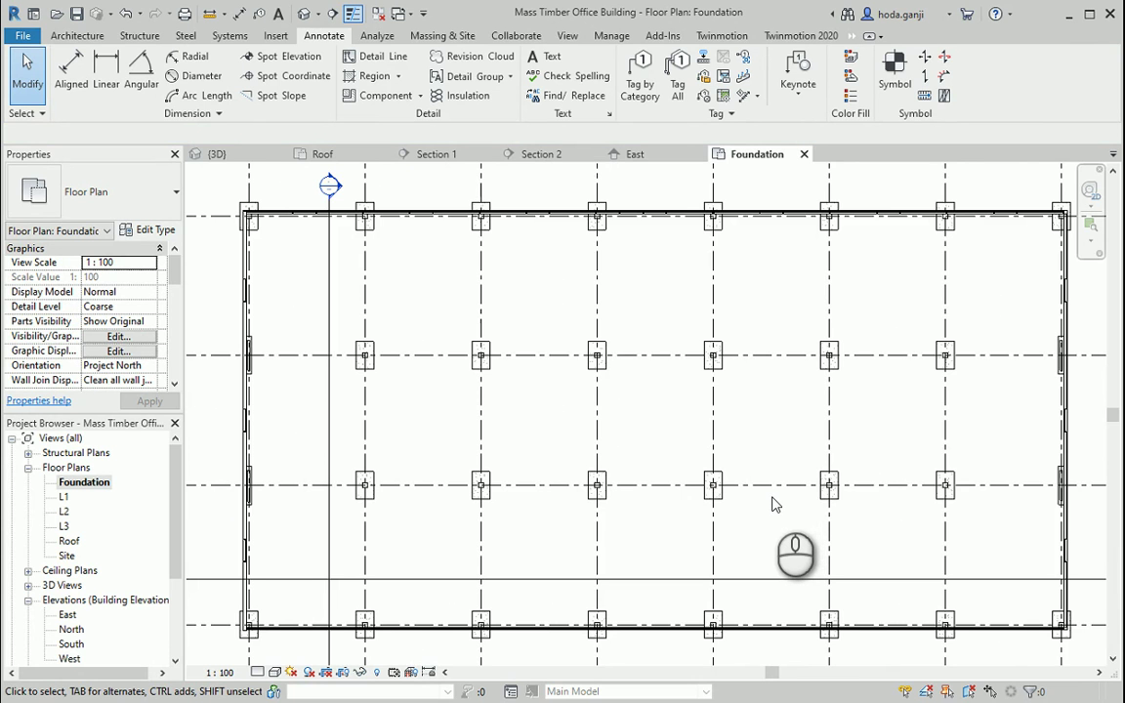
key(v)
key(r)
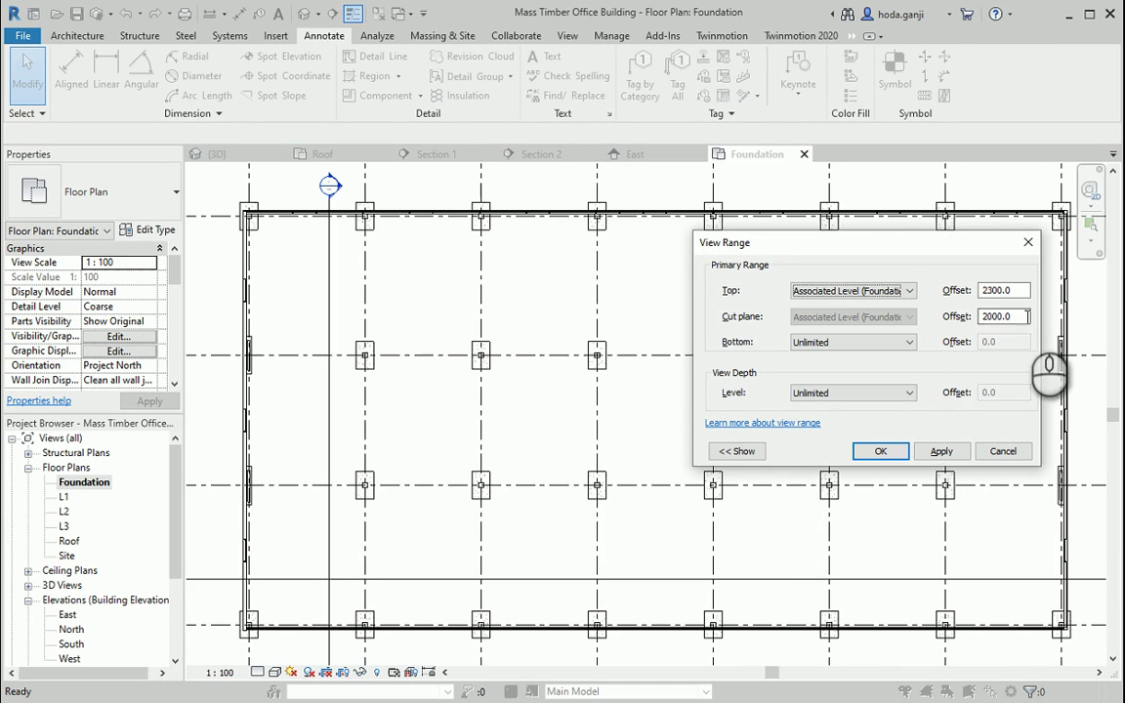
drag(1022, 317, 955, 329)
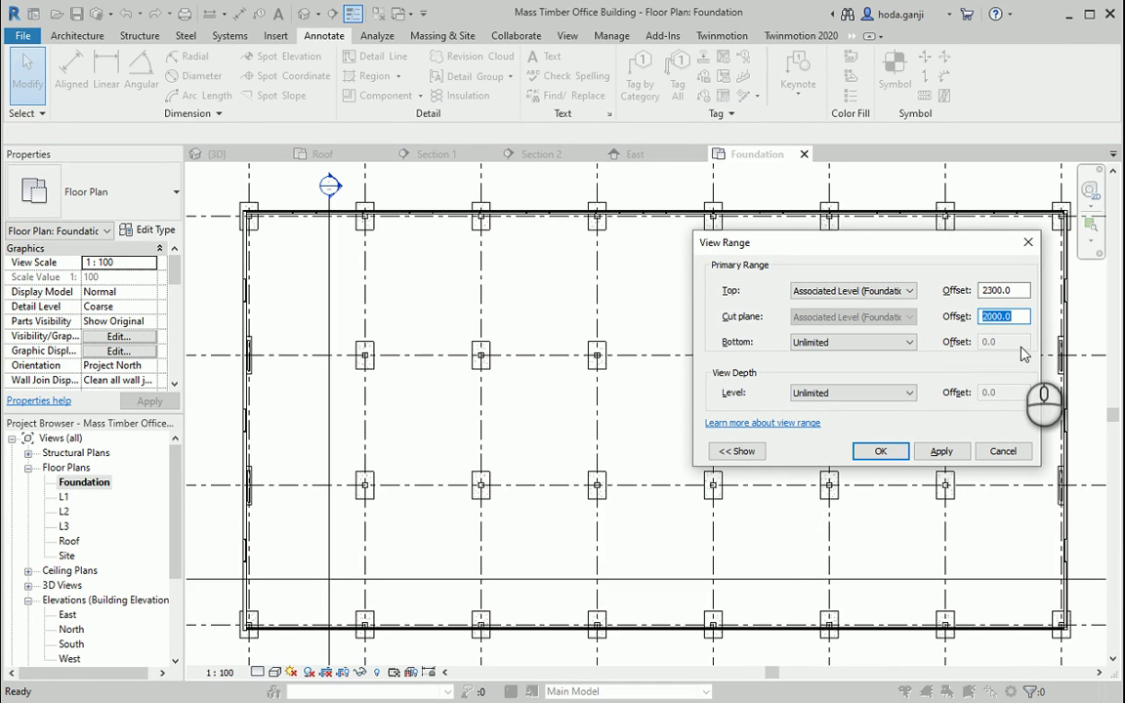
click(933, 452)
click(891, 451)
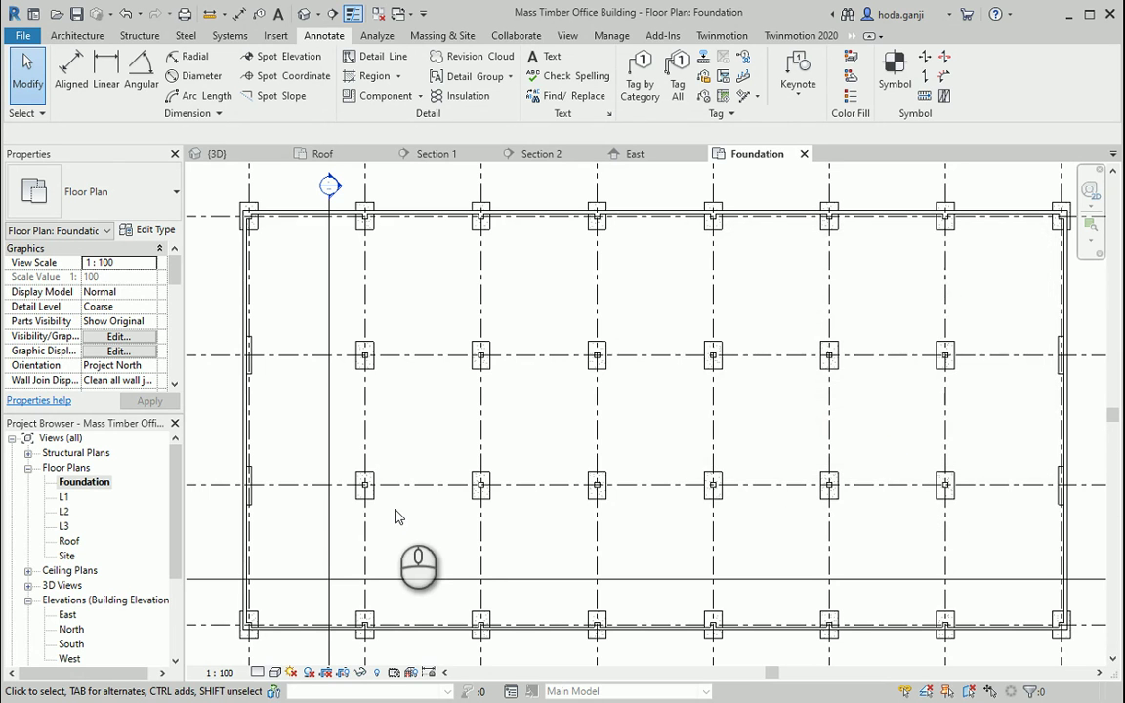
Open the 3D view and orbit the building to examine the foundation and shear walls from the front corner.
scroll(371, 523, down, 1)
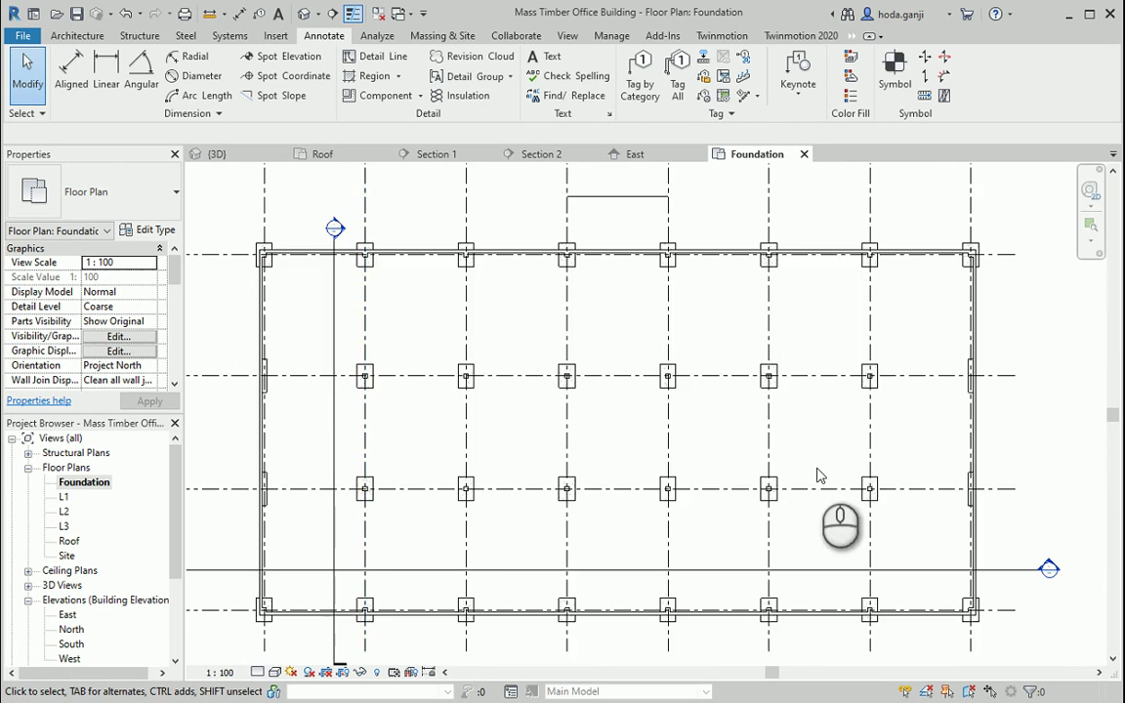
scroll(811, 474, up, 1)
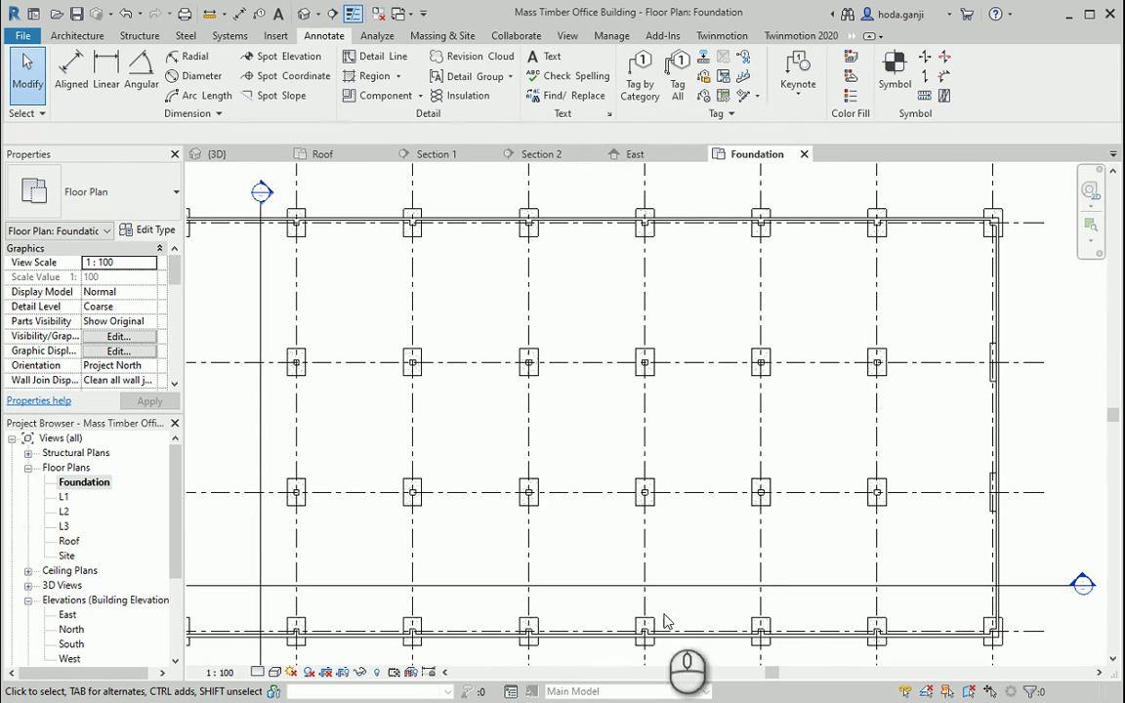
scroll(664, 586, down, 1)
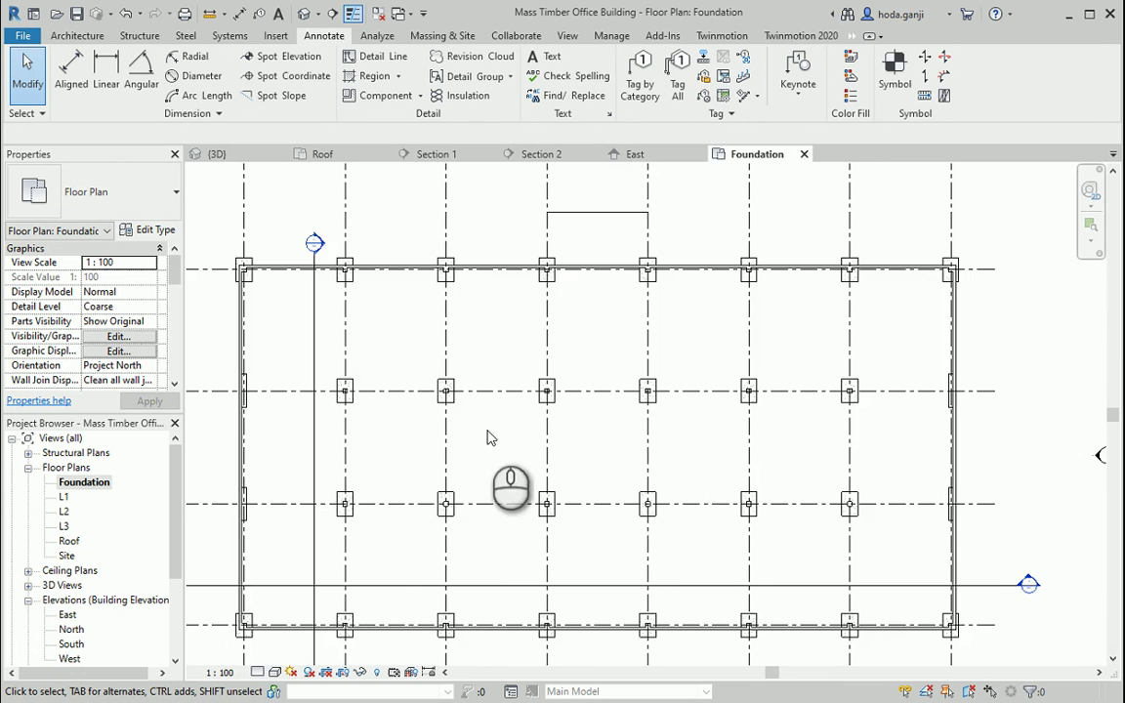
click(242, 157)
shift+middle_drag(628, 401, 547, 547)
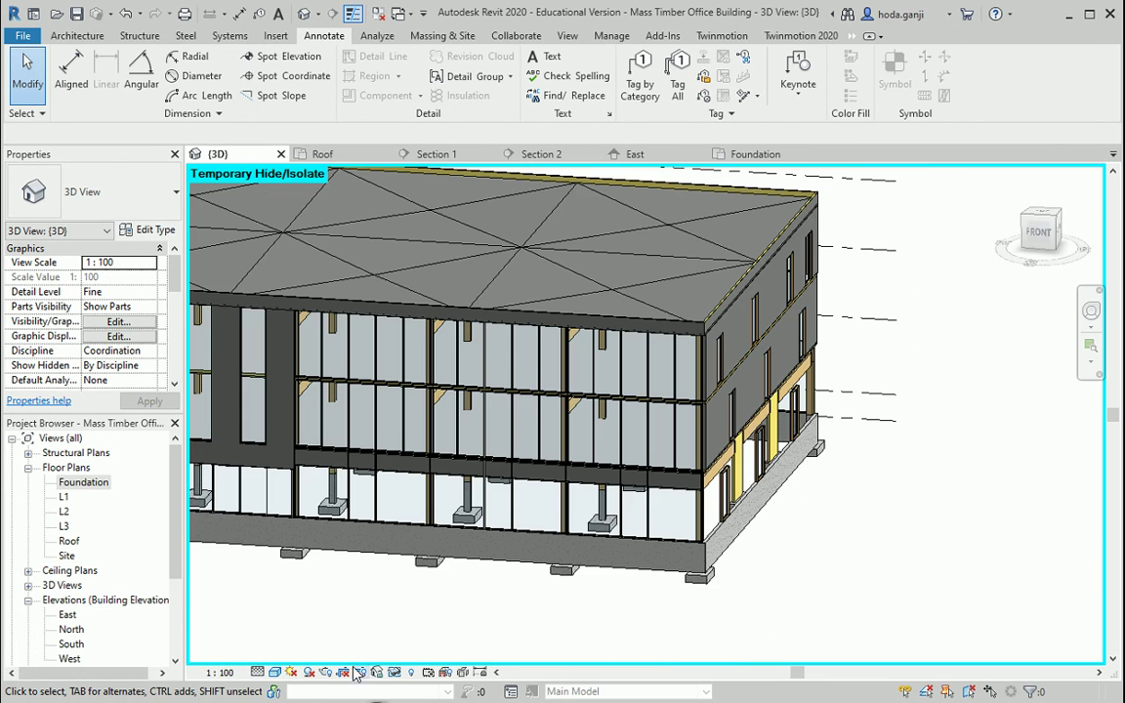
Reset the temporary hide/isolate in the 3D view to bring the whole building back into view.
click(394, 672)
click(430, 650)
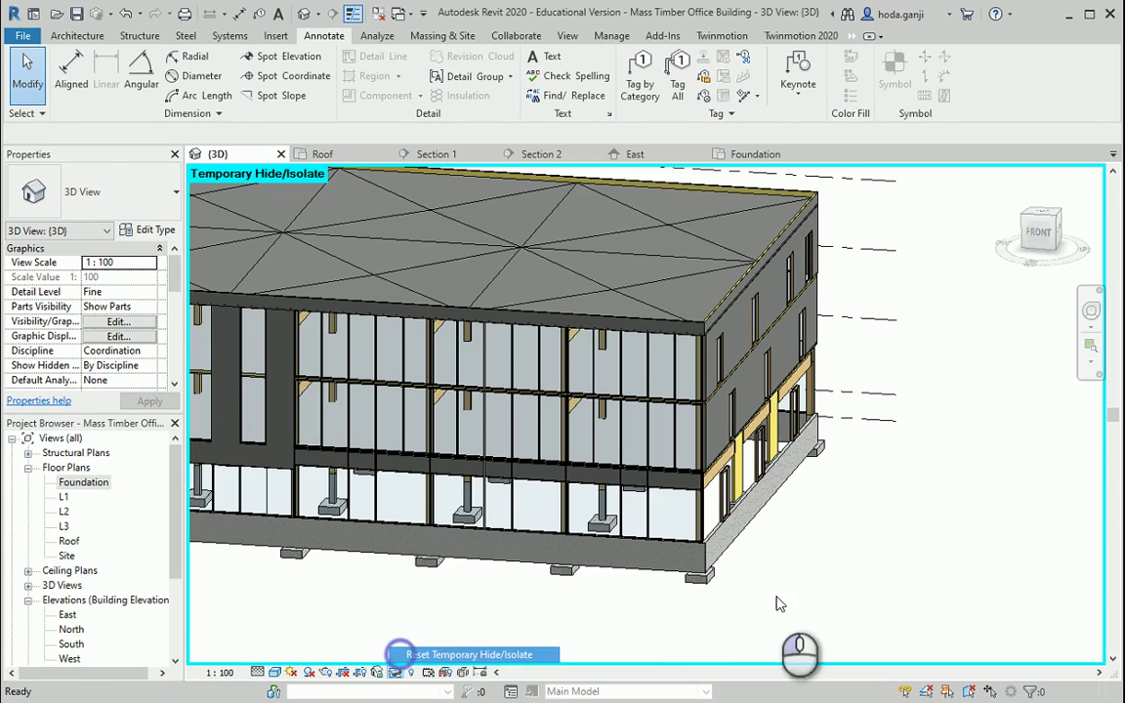
scroll(986, 547, down, 3)
shift+middle_drag(974, 555, 952, 527)
shift+middle_drag(962, 444, 967, 415)
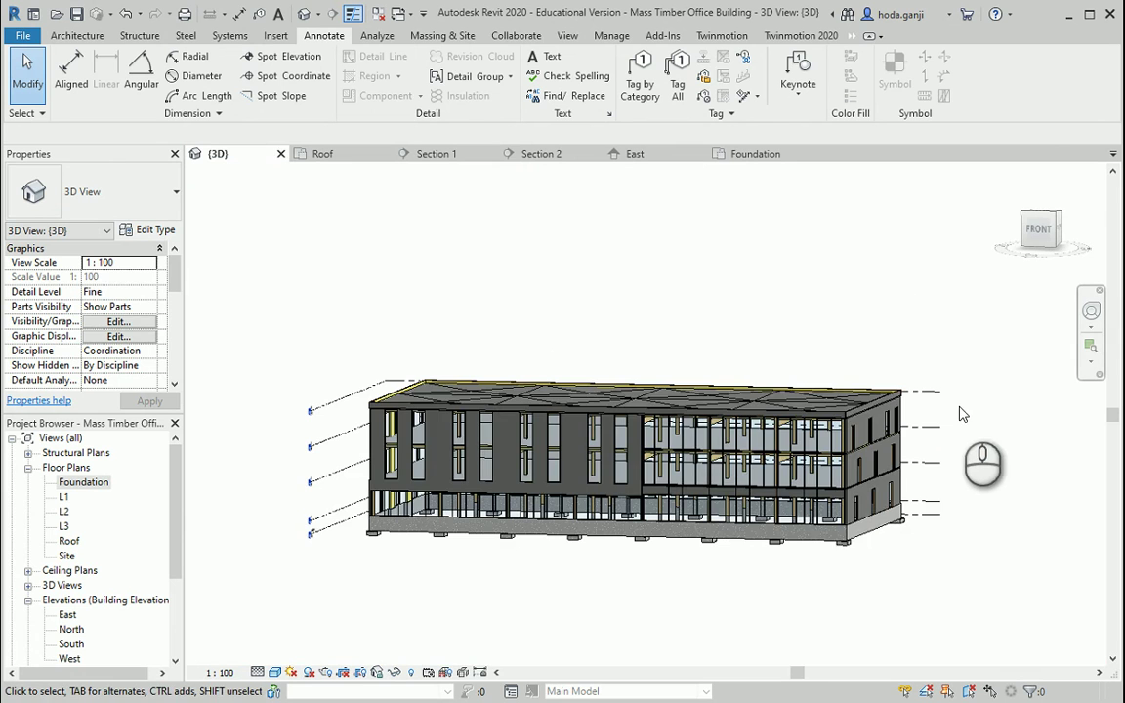
Select the whole building, filter it to Structural Columns, Structural Foundations and Walls, and temporarily isolate those elements.
drag(957, 340, 304, 618)
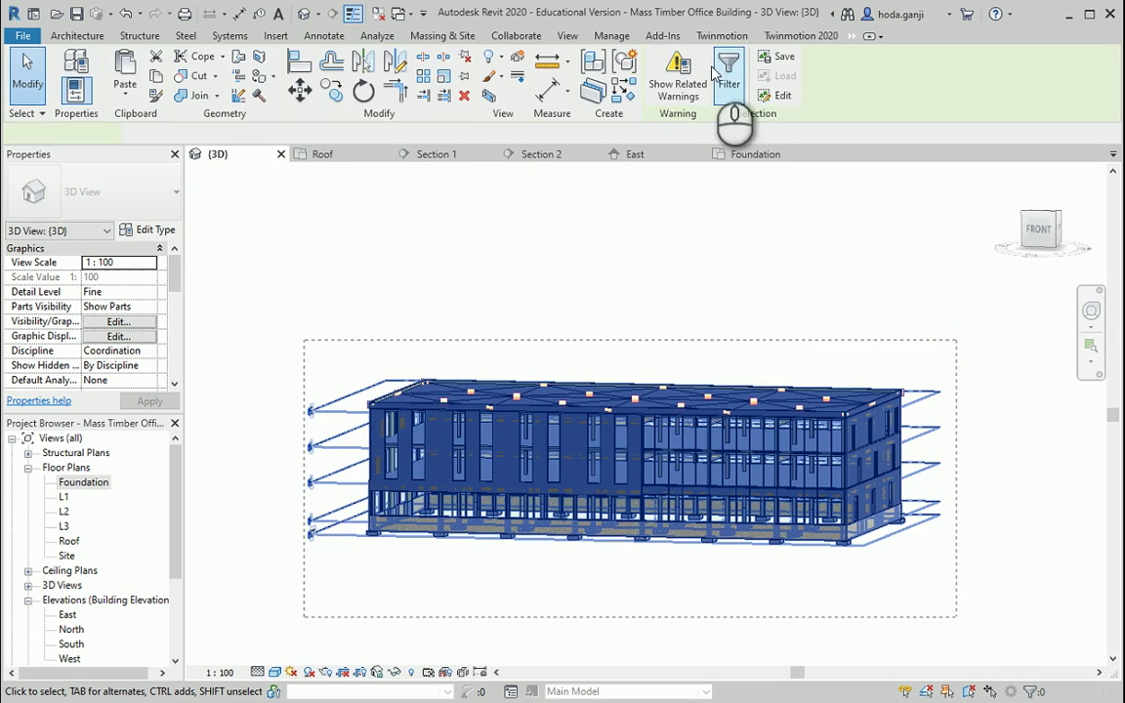
click(728, 74)
click(666, 279)
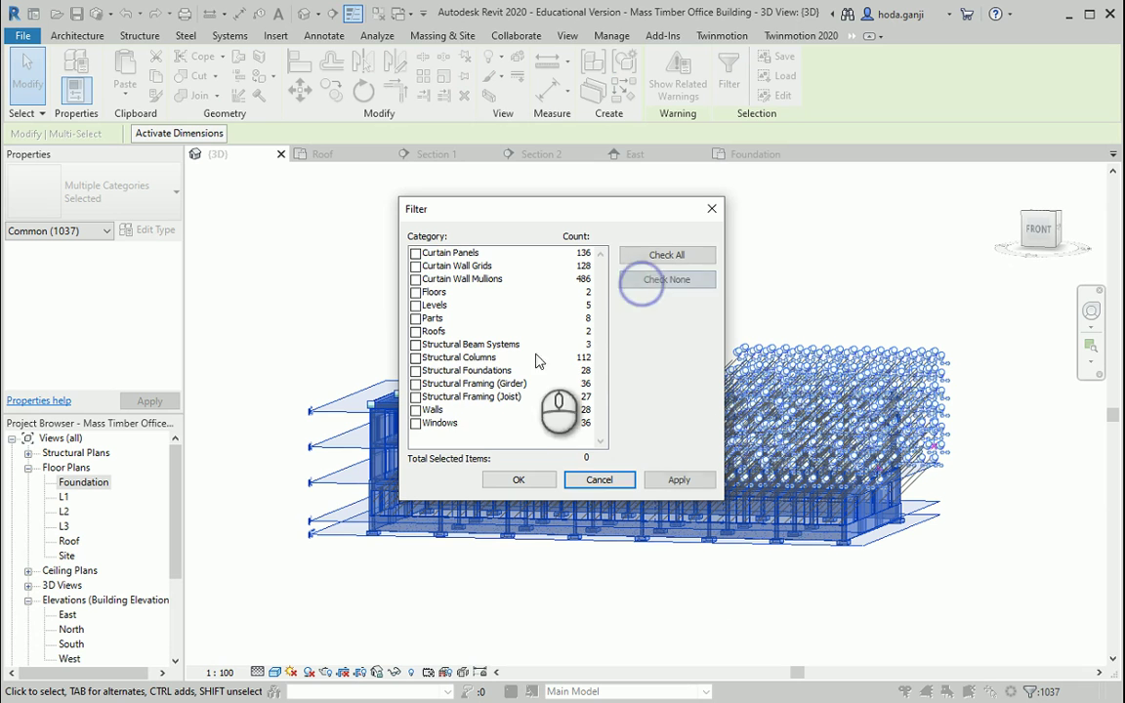
click(416, 357)
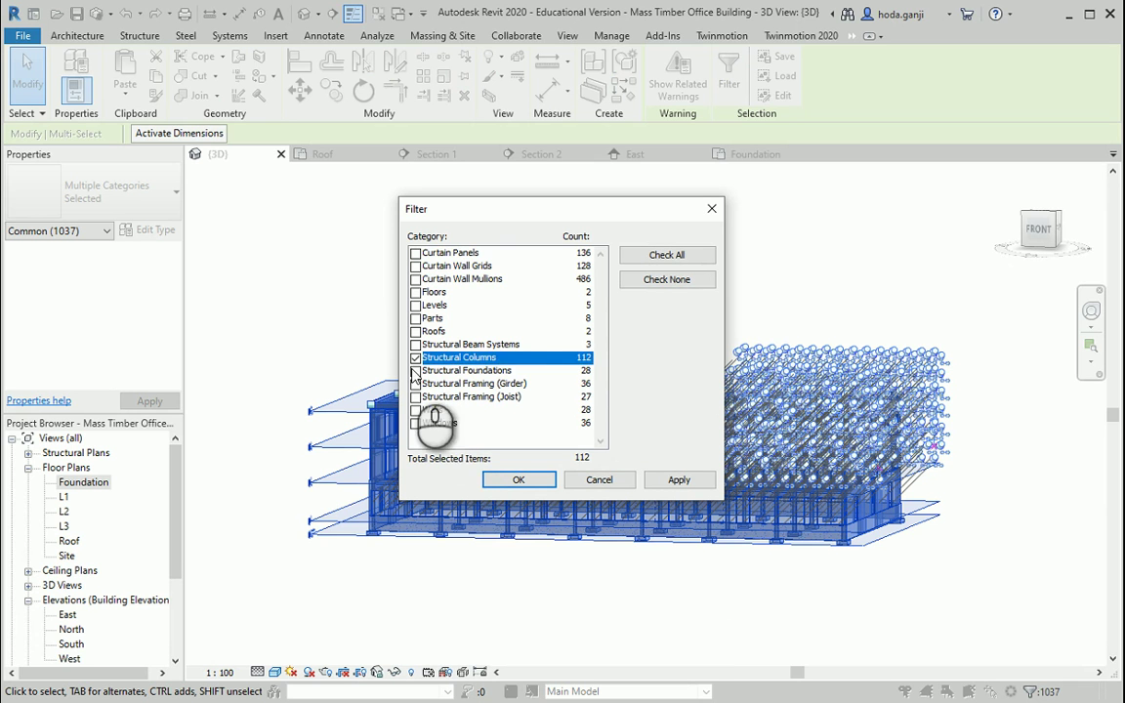
click(415, 371)
click(416, 410)
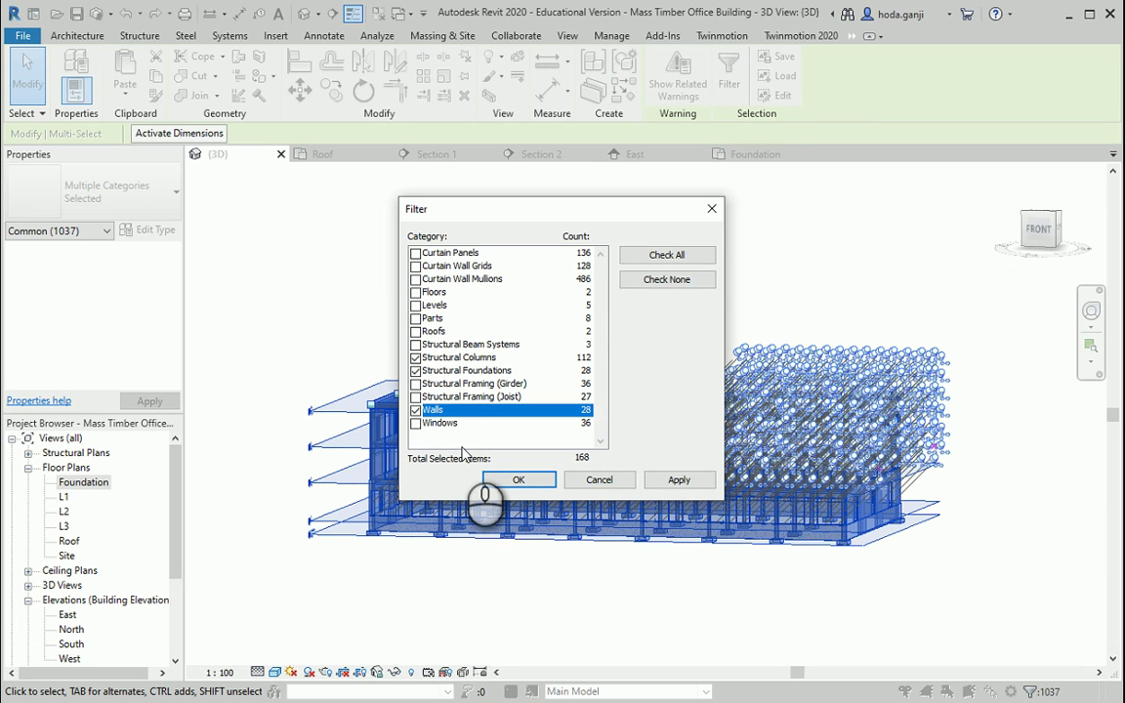
click(501, 486)
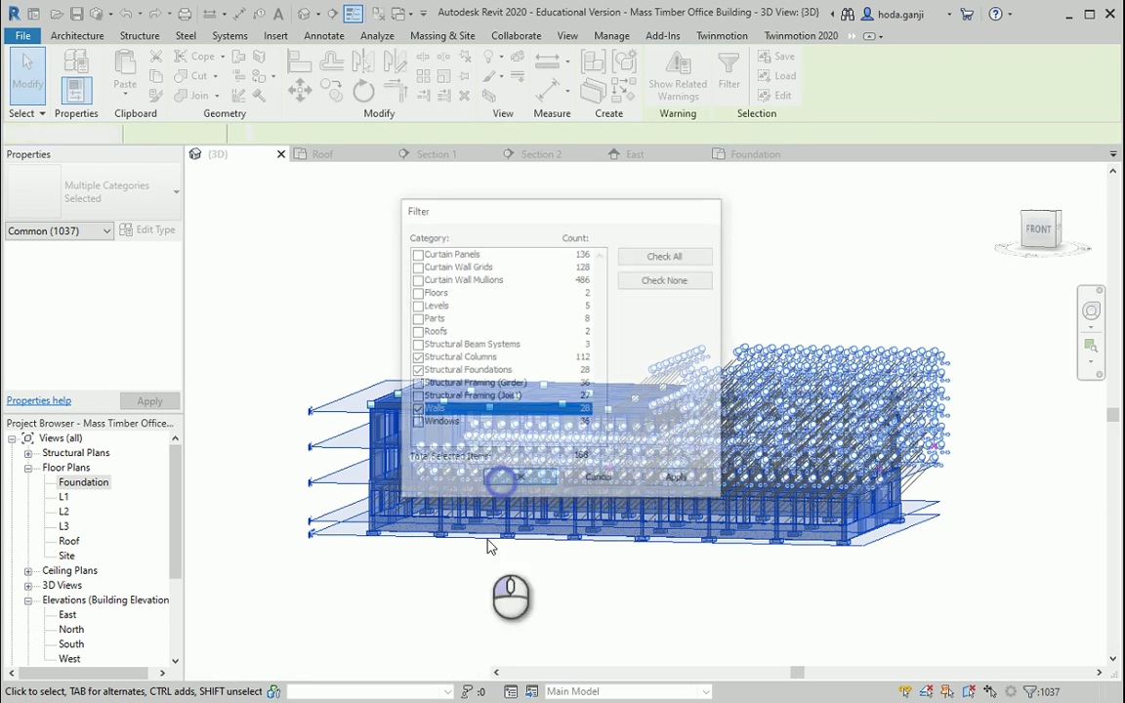
click(381, 673)
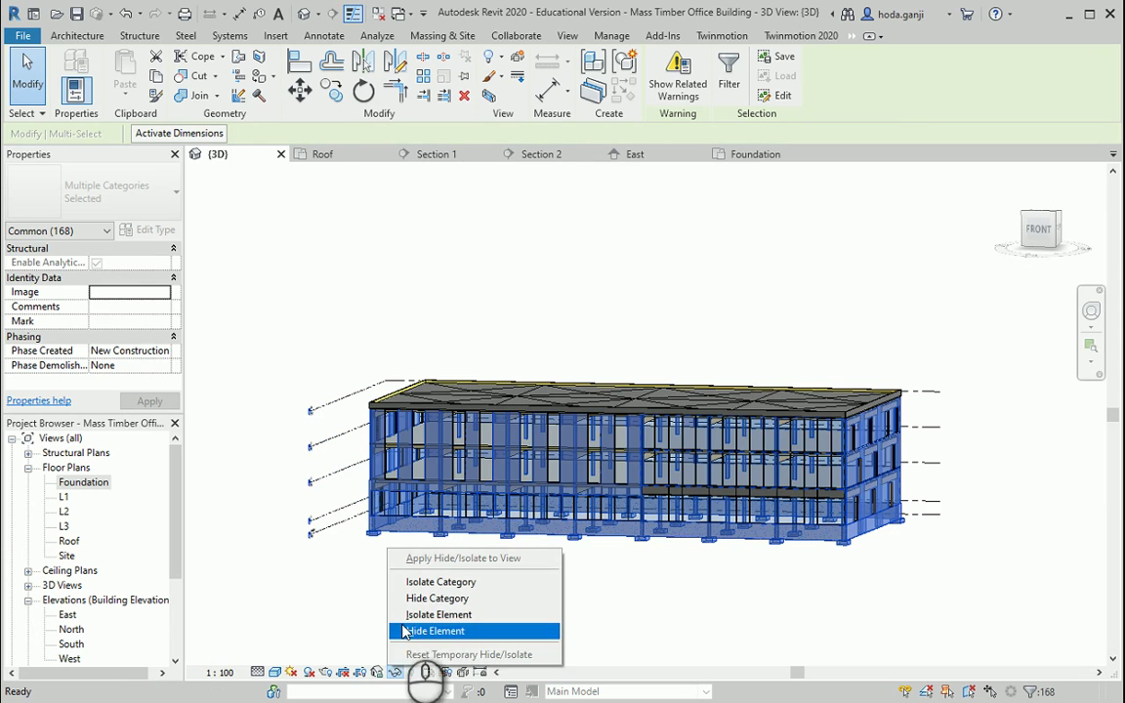
click(430, 612)
key(Escape)
Temporarily hide the isolated upper-storey walls and columns, leaving only the ground floor and foundation in view.
mouse_move(683, 608)
shift+middle_down()
mouse_move(822, 543)
mouse_move(809, 617)
mouse_move(874, 489)
shift+middle_up()
shift+middle_drag(914, 421, 934, 382)
drag(934, 369, 364, 475)
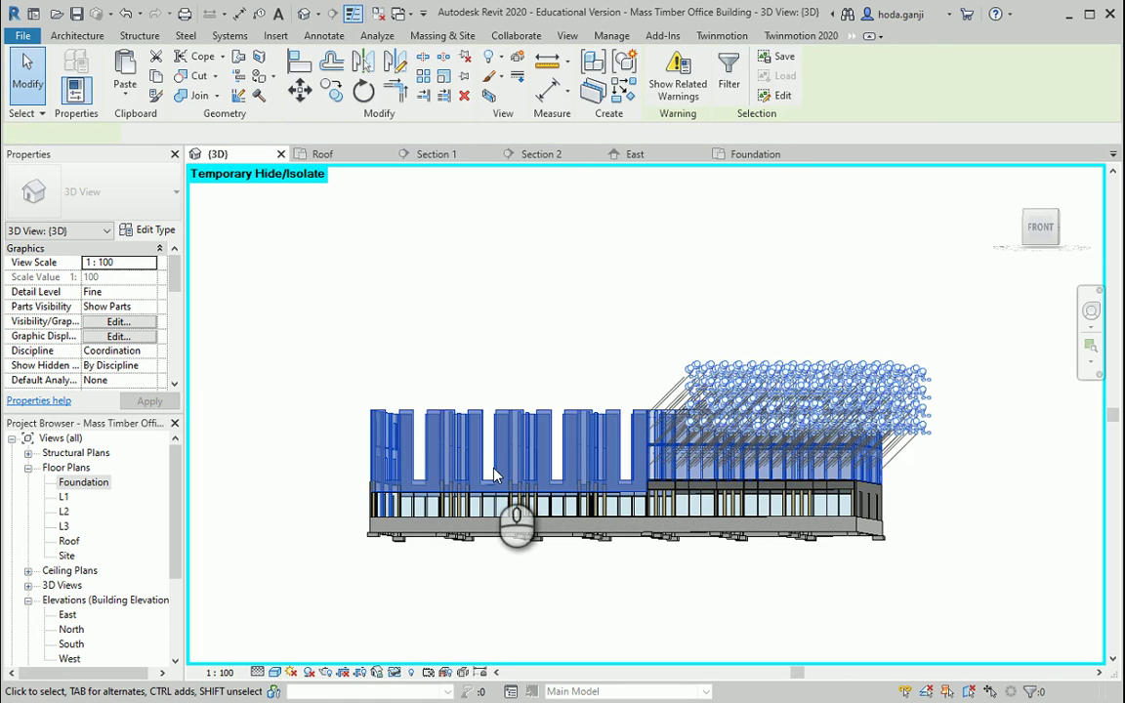
key(Delete)
shift+middle_drag(781, 568, 840, 586)
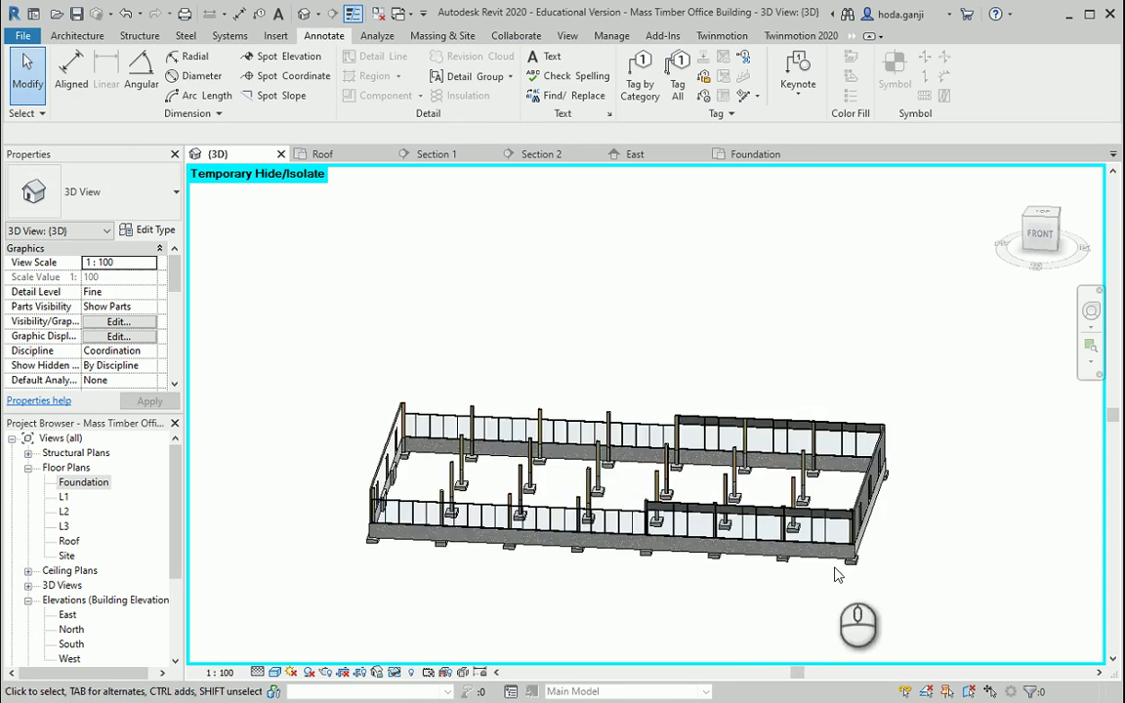
Examine the footings, perimeter foundation walls and shear-wall foundation walls from inside the isolated ground floor.
scroll(605, 537, up, 5)
middle_drag(420, 545, 837, 464)
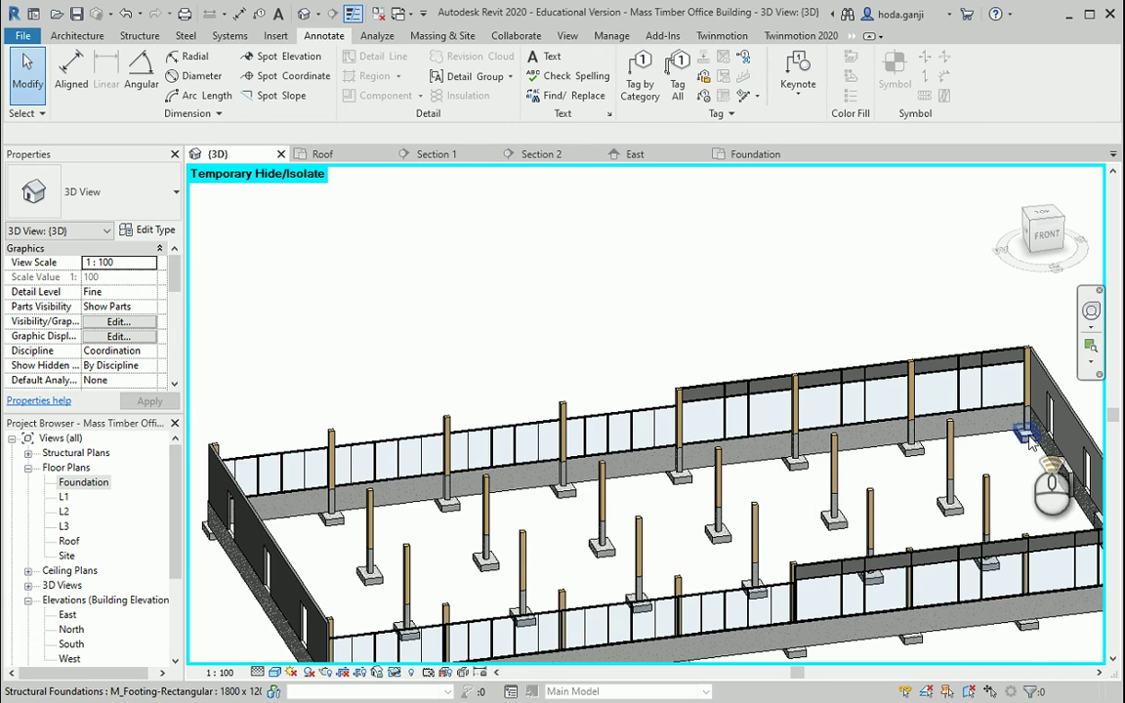
shift+middle_drag(937, 459, 1064, 501)
scroll(1045, 523, up, 5)
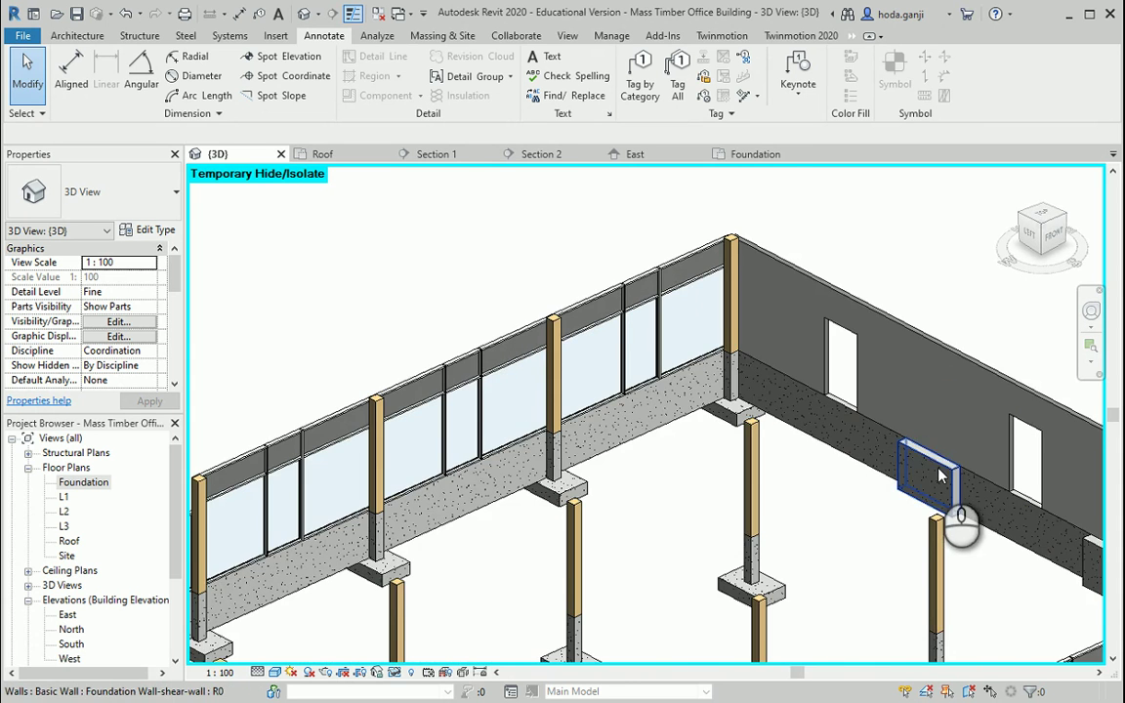
scroll(937, 469, down, 4)
scroll(928, 440, down, 5)
shift+middle_drag(916, 427, 1005, 540)
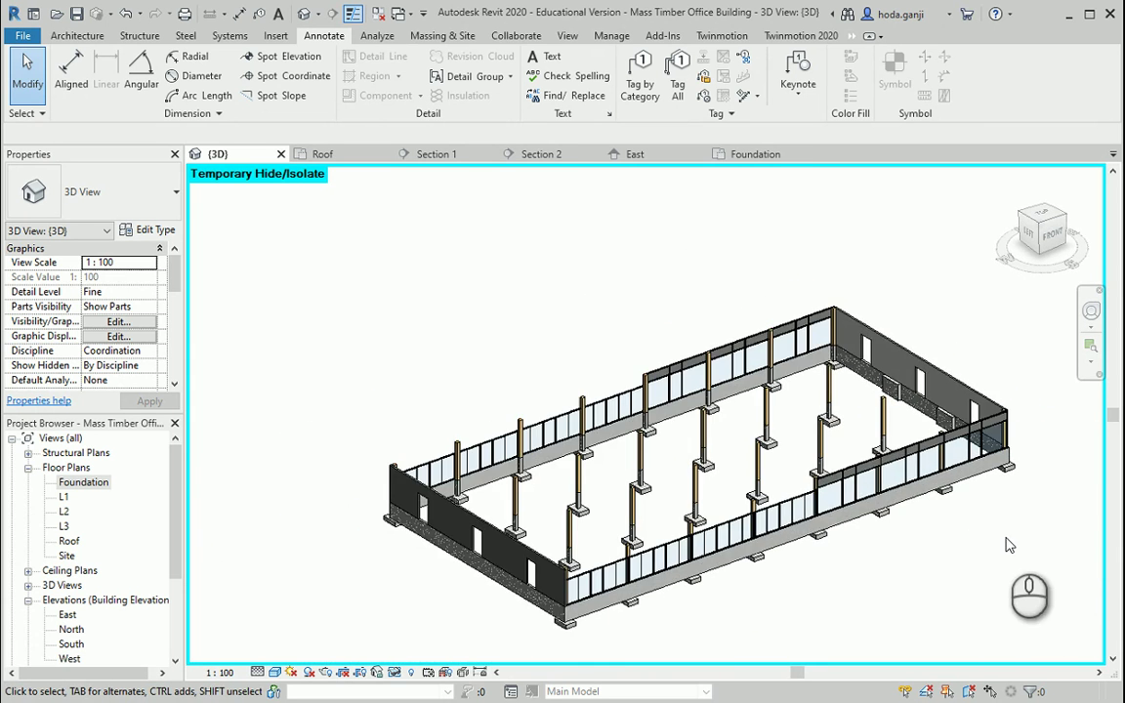
Place Bearing Footing - 900 x 300 wall foundations beneath the two long perimeter foundation walls and the grid 01 end wall.
click(139, 35)
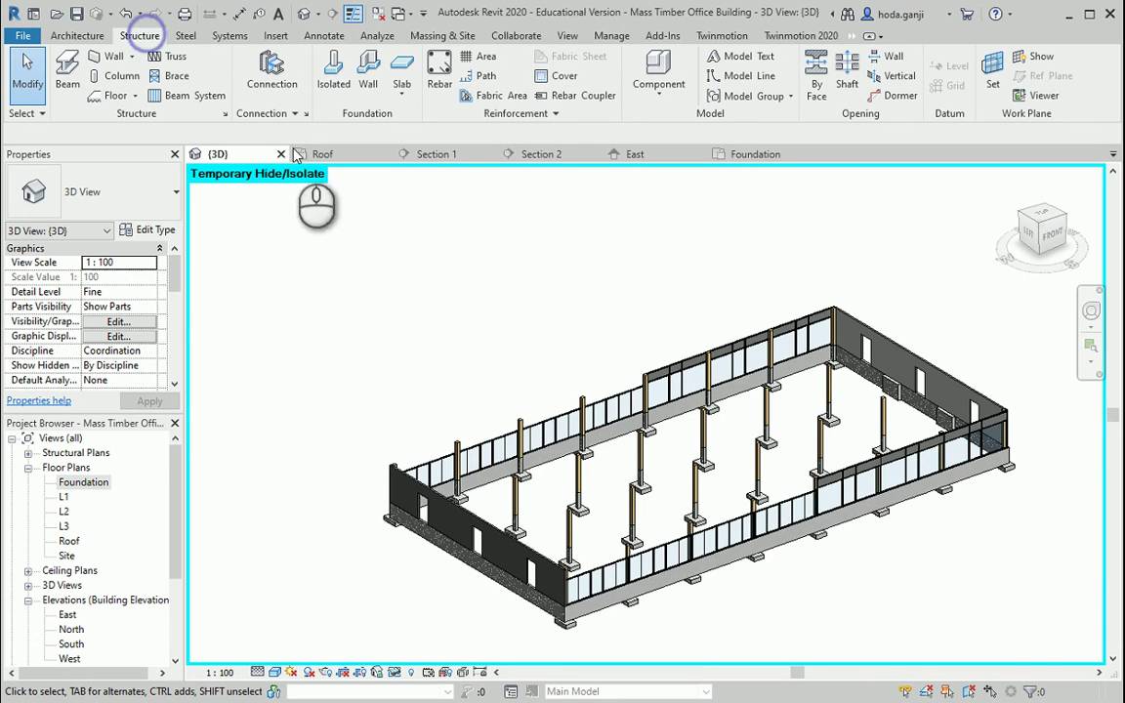
click(370, 78)
key(Tab)
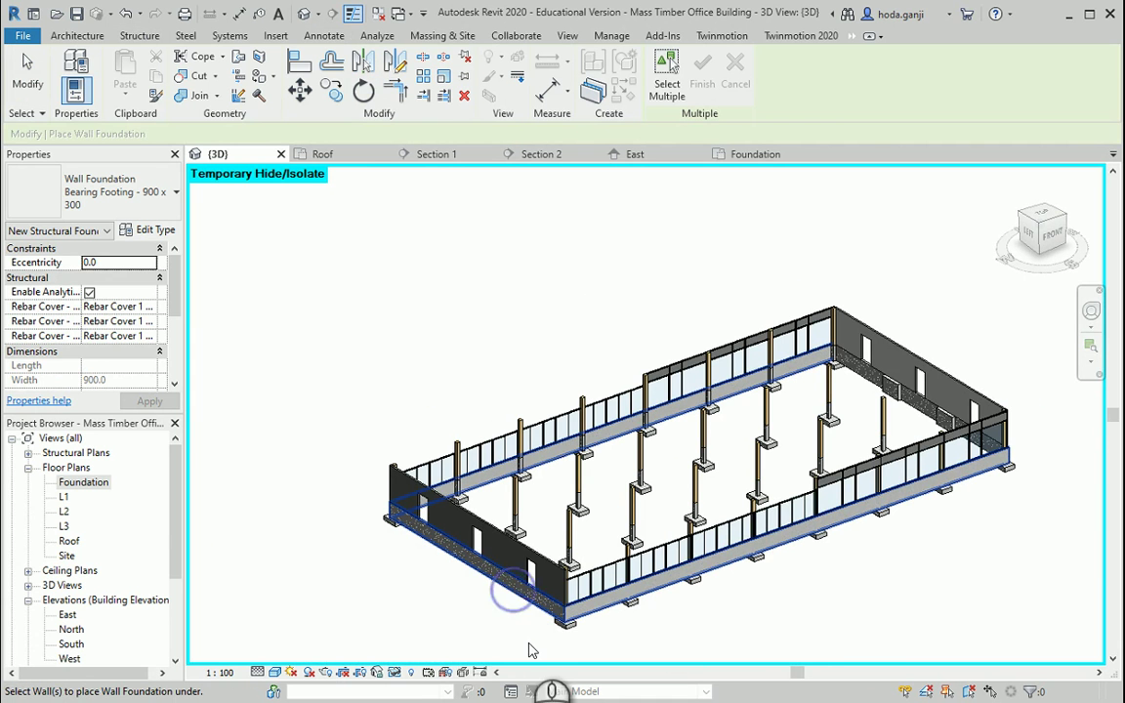
scroll(469, 581, up, 3)
scroll(420, 564, down, 3)
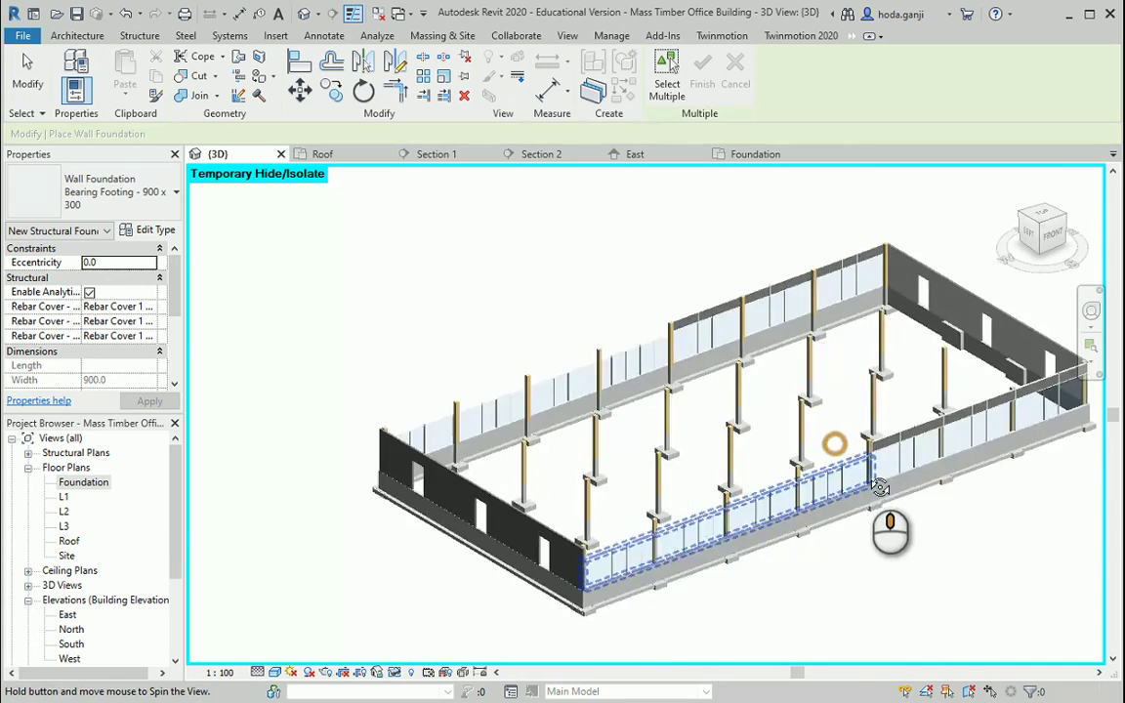
Place 900 x 300 bearing footings beneath the shear-wall foundation walls at both building ends, and restore the temporarily hidden elements.
scroll(929, 422, up, 5)
scroll(868, 391, up, 2)
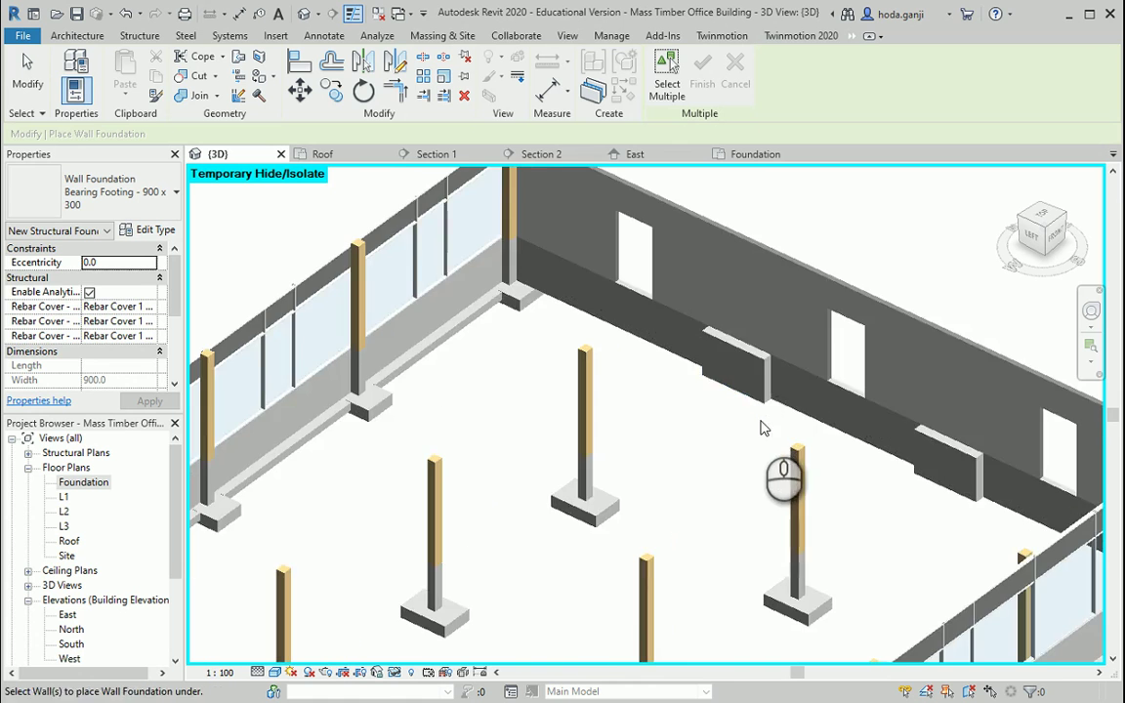
scroll(884, 529, down, 5)
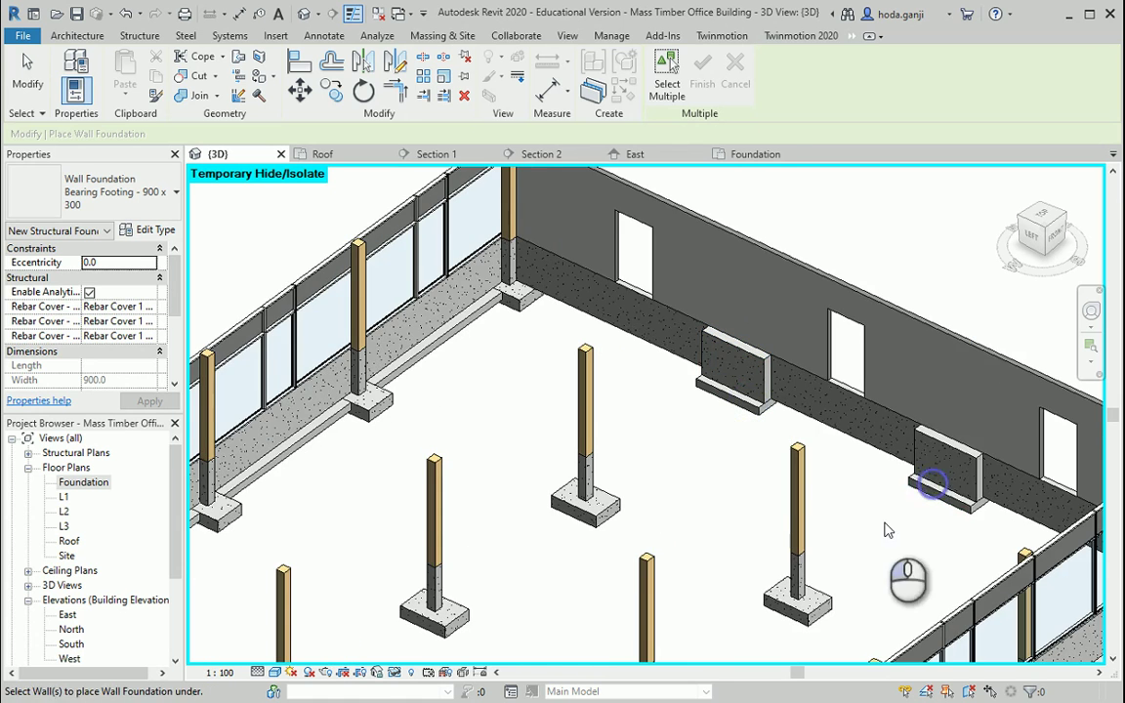
mouse_move(825, 513)
shift+middle_down()
mouse_move(585, 576)
mouse_move(796, 305)
mouse_move(820, 499)
shift+middle_up()
scroll(733, 408, up, 5)
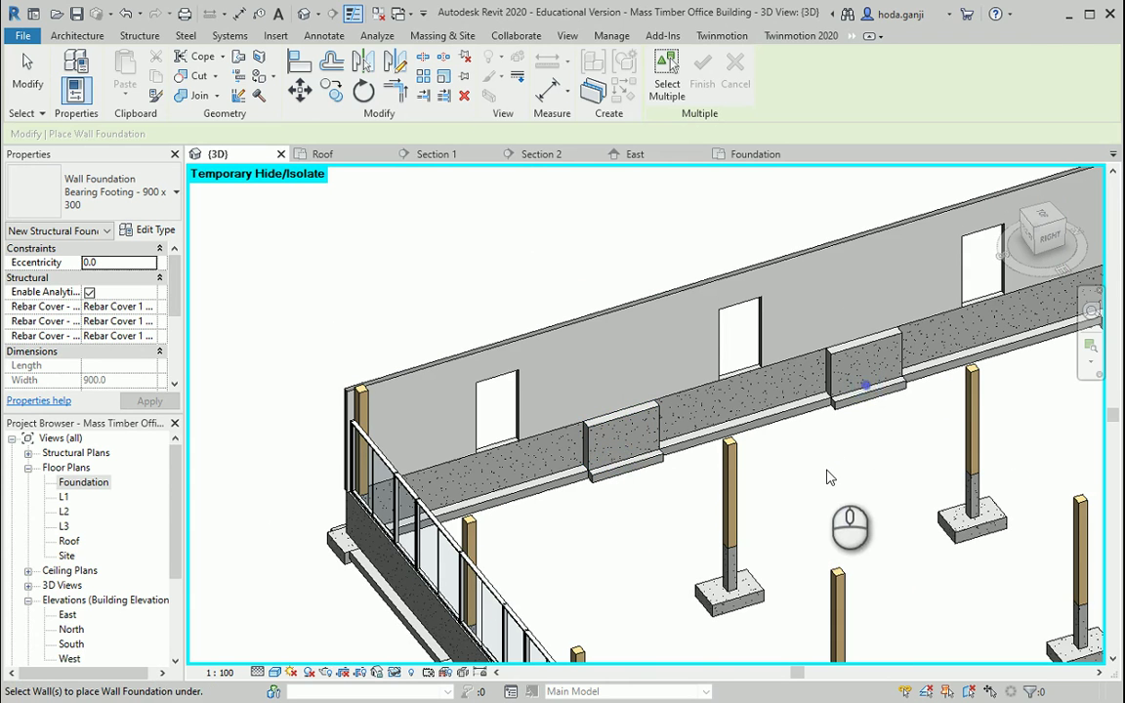
click(395, 672)
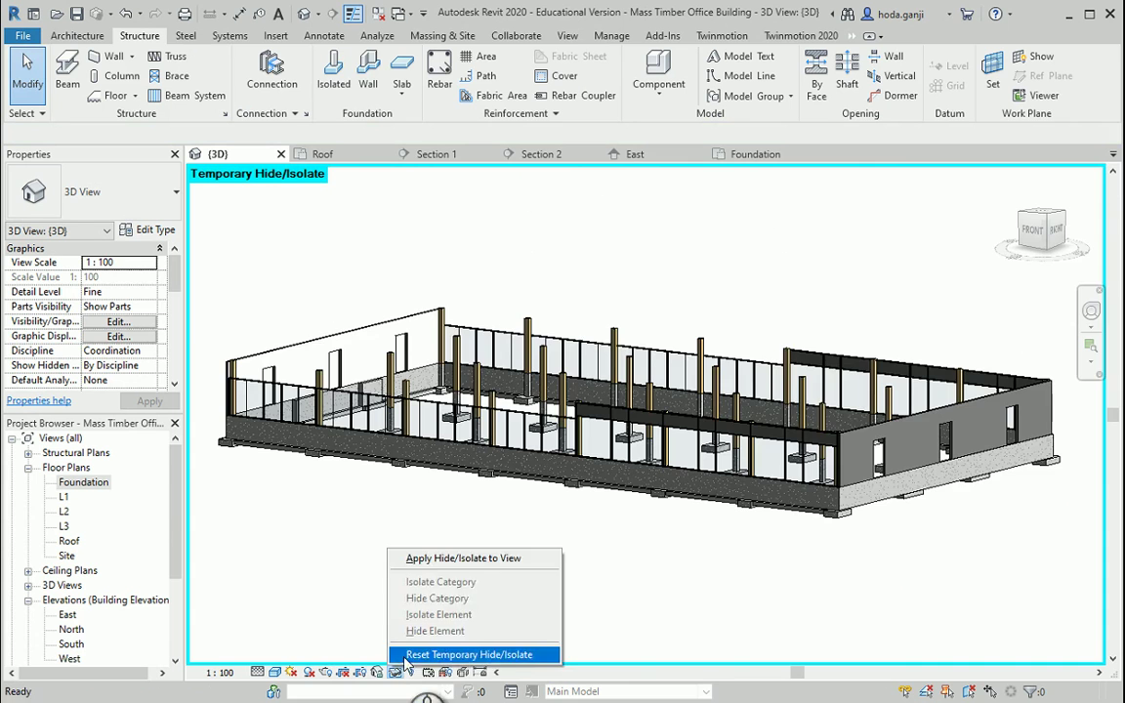
click(408, 660)
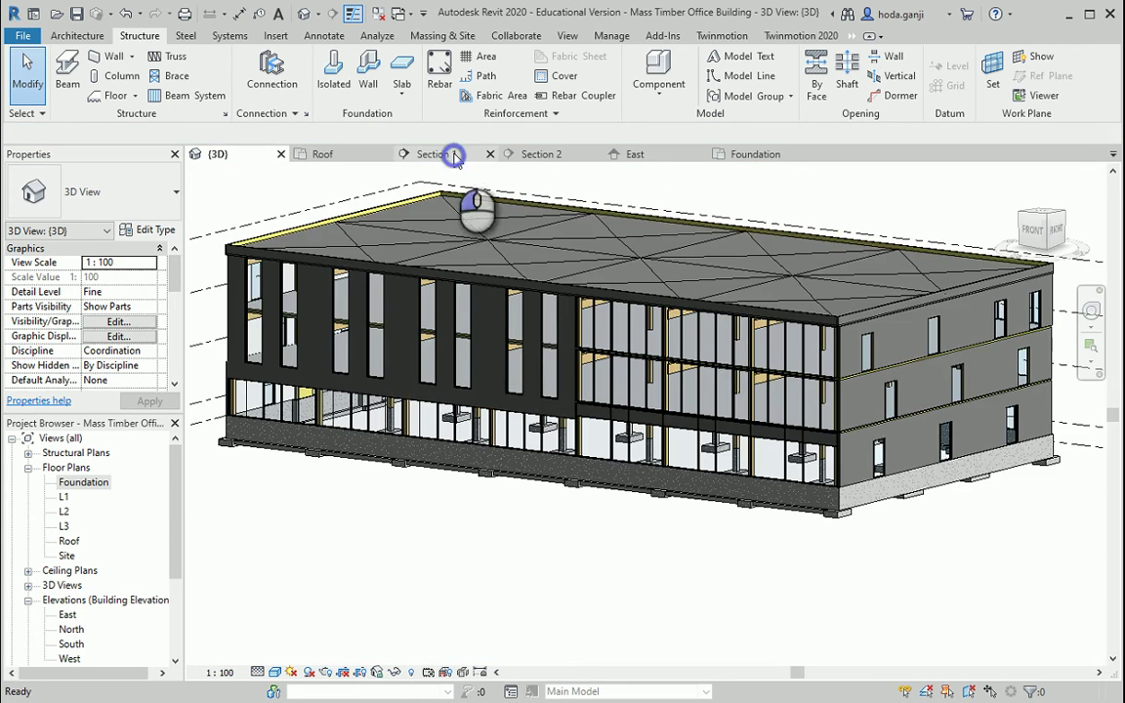
Examine in Section 1 how the wall bearing footings meet the rectangular column footings at both ends of the building.
click(449, 154)
scroll(924, 502, up, 5)
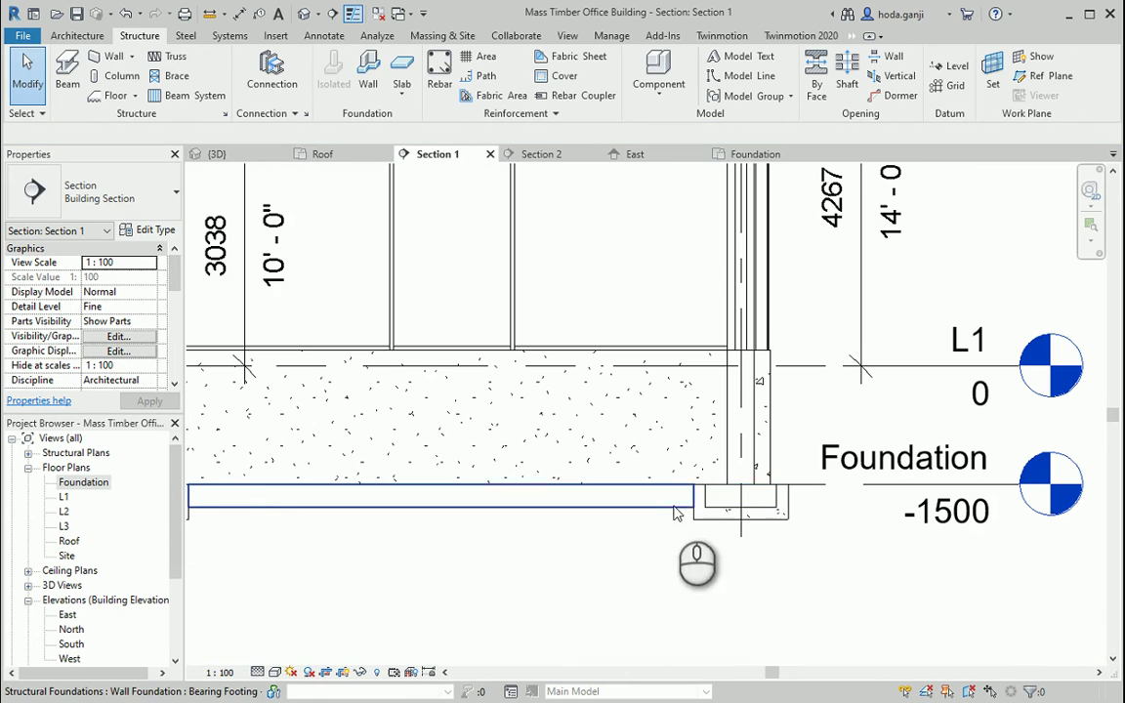
click(709, 528)
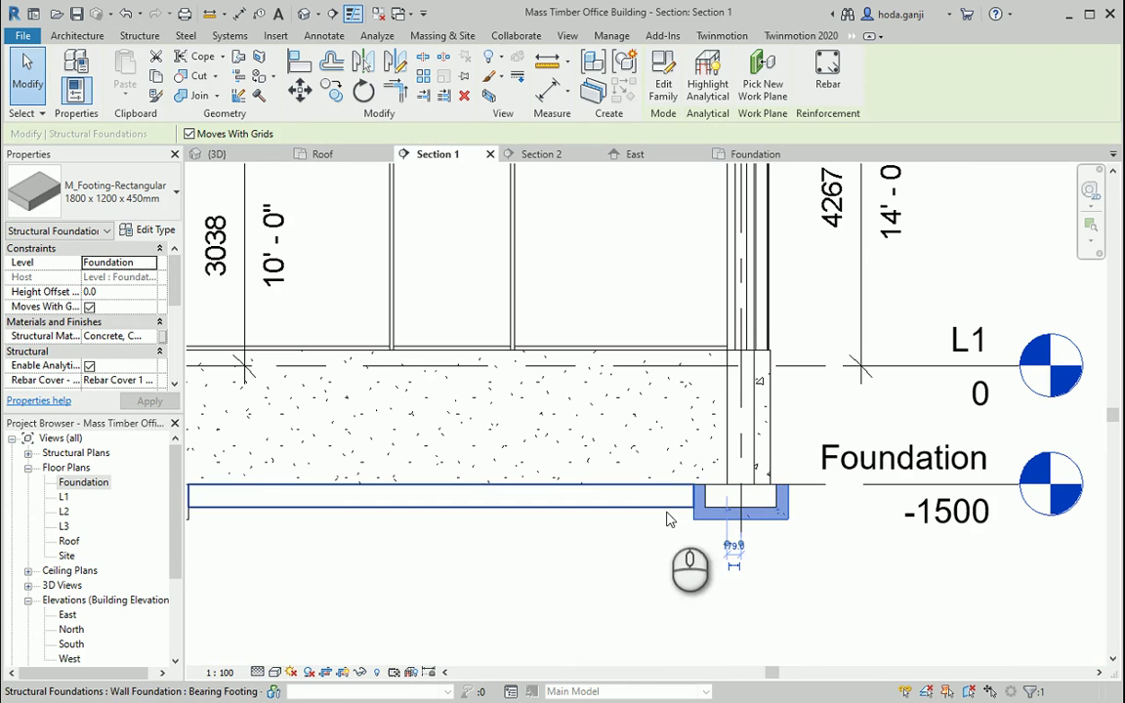
click(673, 532)
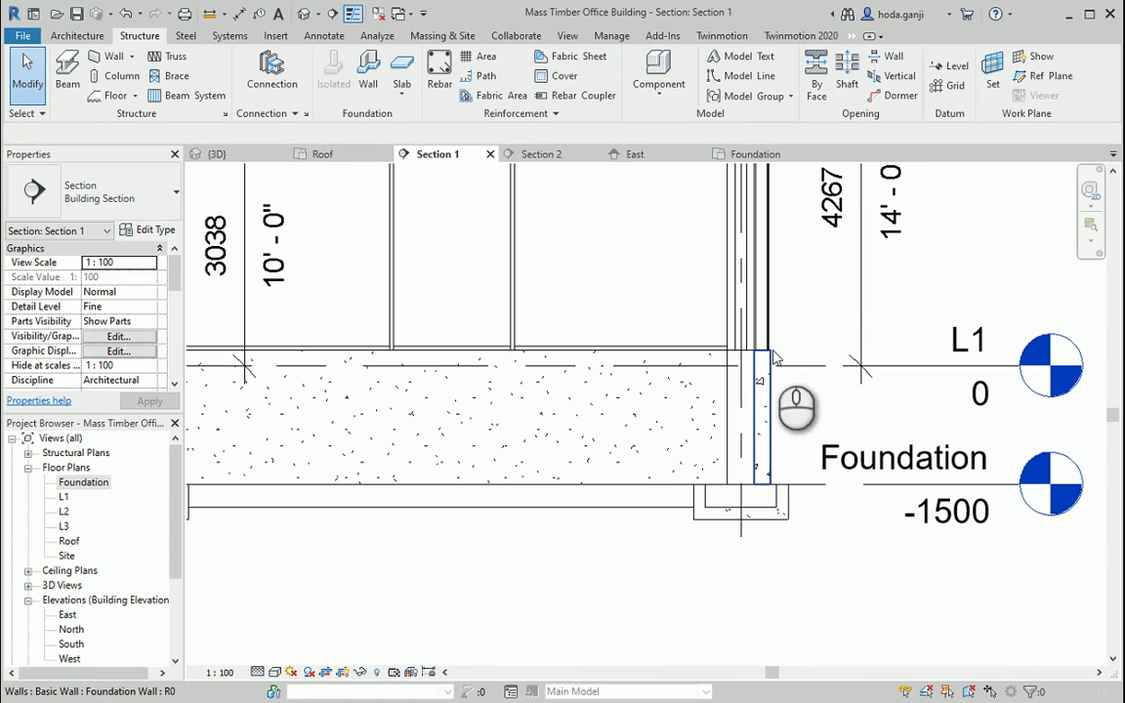
scroll(761, 344, up, 2)
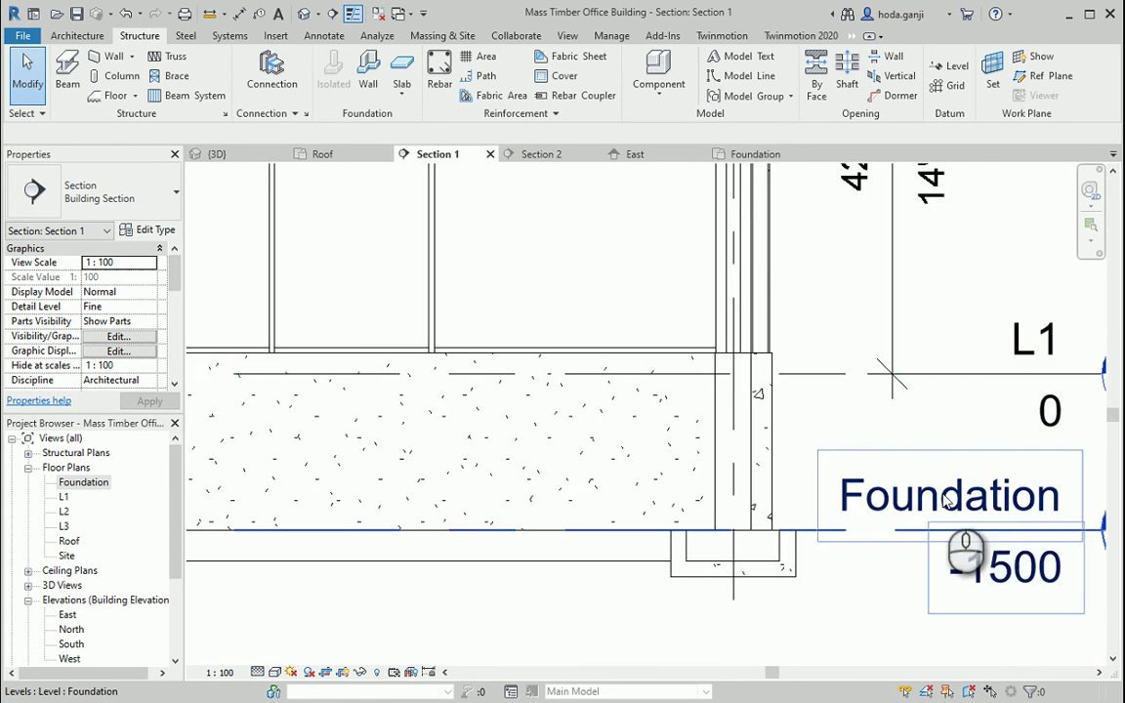
scroll(996, 528, down, 5)
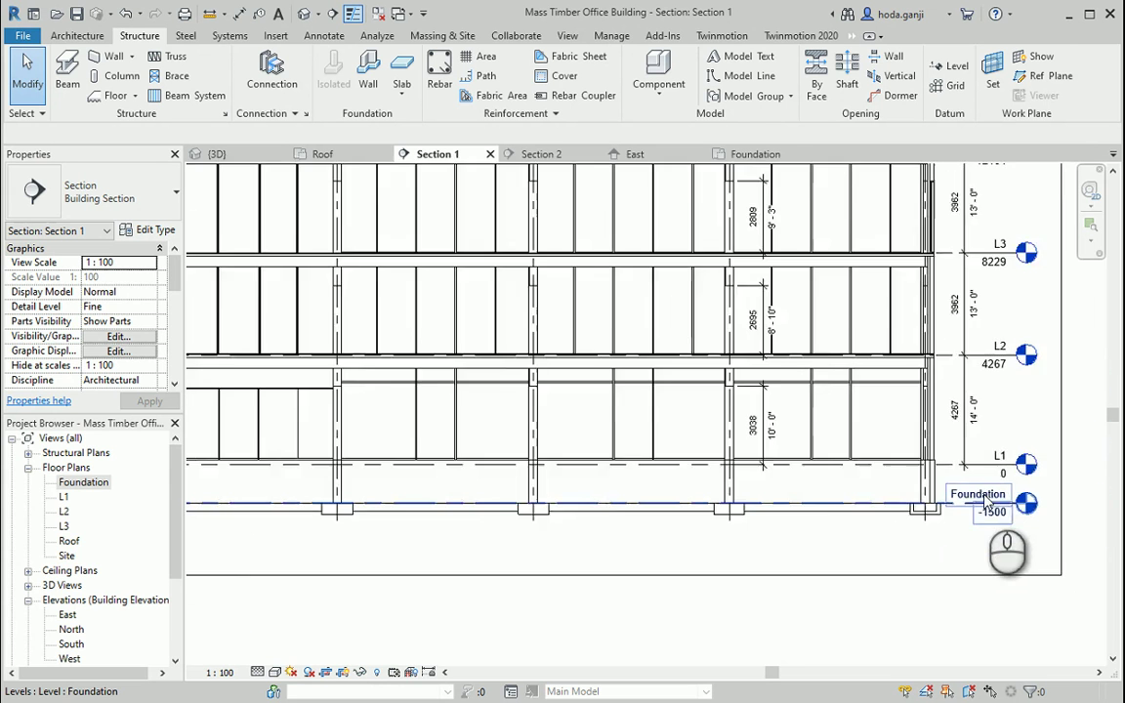
scroll(452, 500, up, 2)
scroll(453, 500, up, 4)
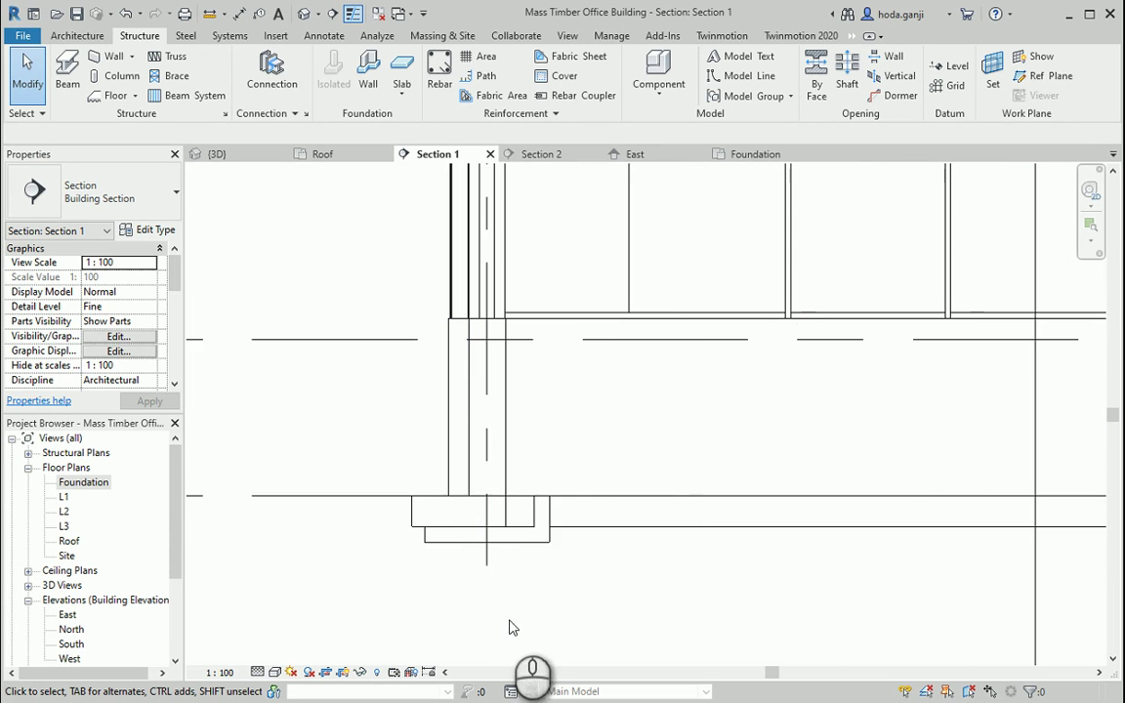
scroll(448, 574, down, 2)
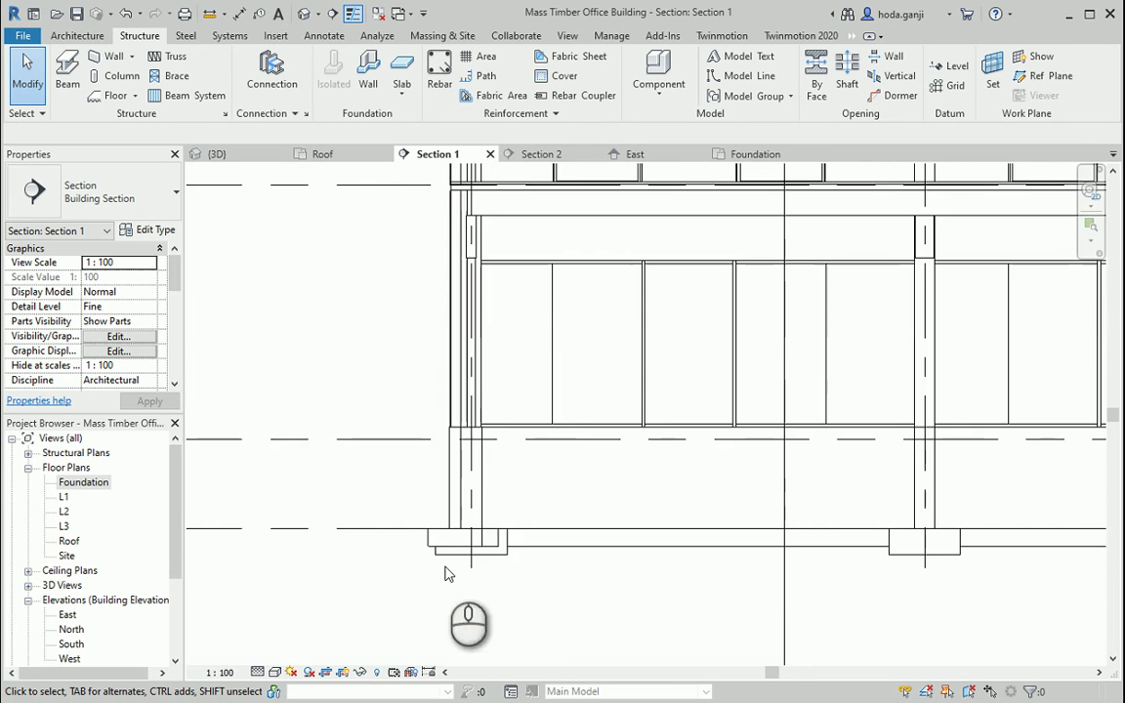
Place a Bearing Footing - 900 x 300 wall foundation beneath the grid 08 end foundation wall in the 3D view.
click(304, 14)
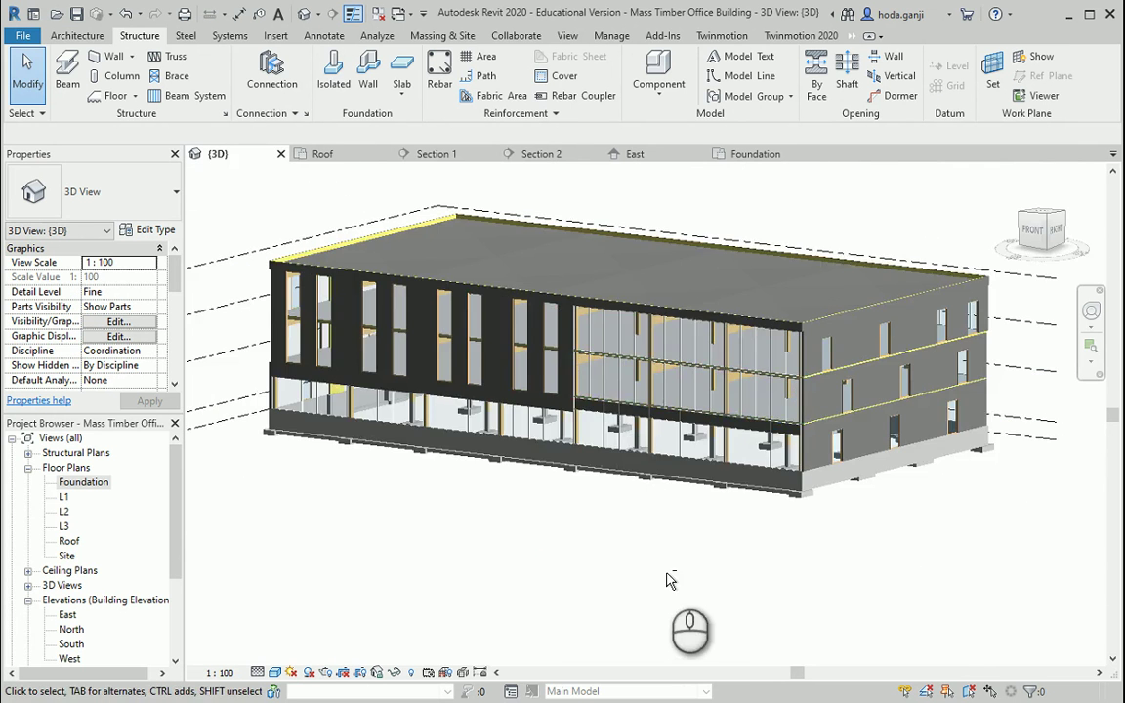
scroll(932, 459, up, 4)
click(276, 184)
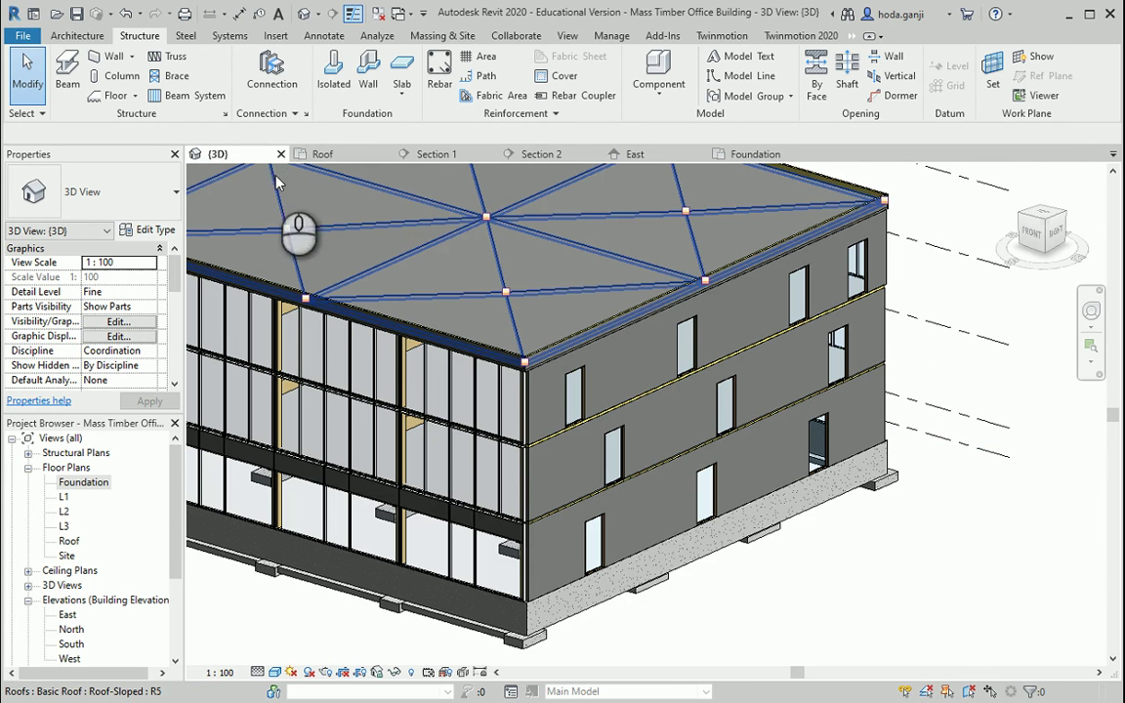
click(369, 70)
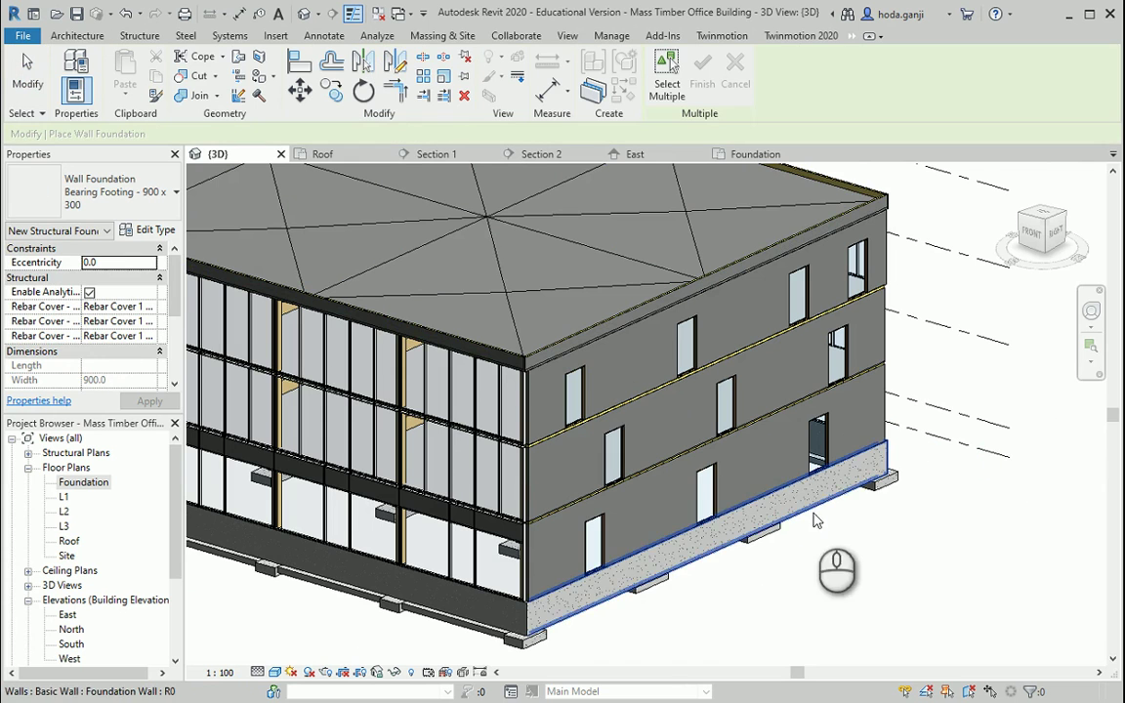
scroll(831, 528, down, 8)
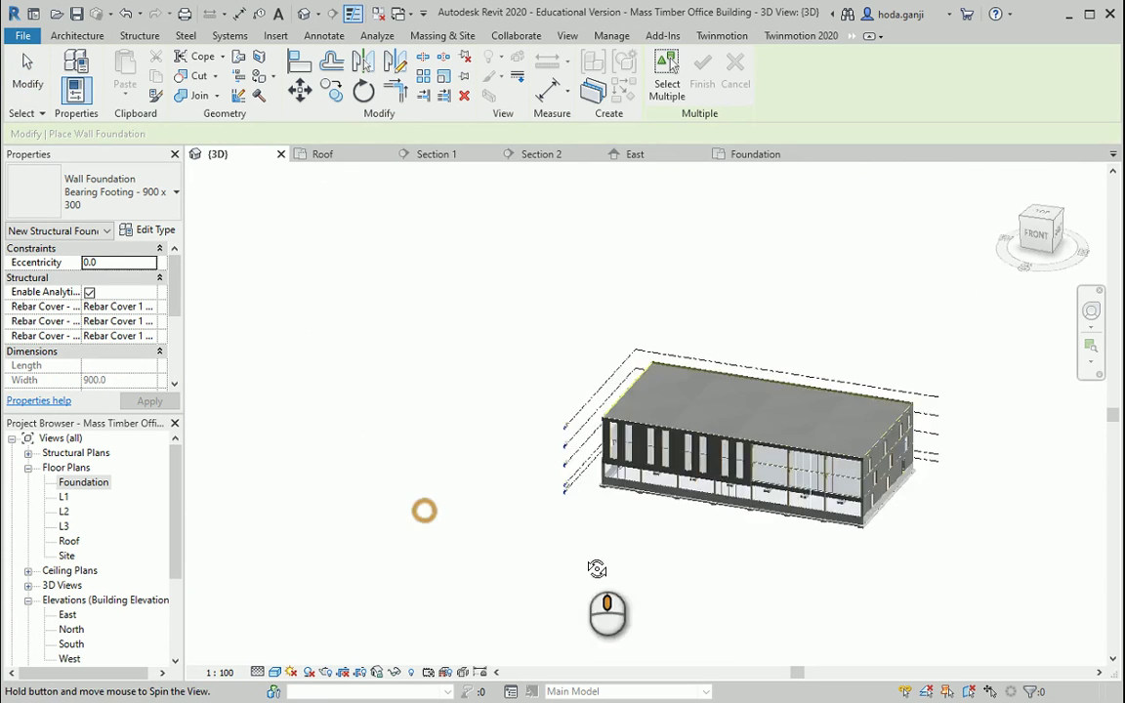
scroll(723, 605, up, 6)
key(Escape)
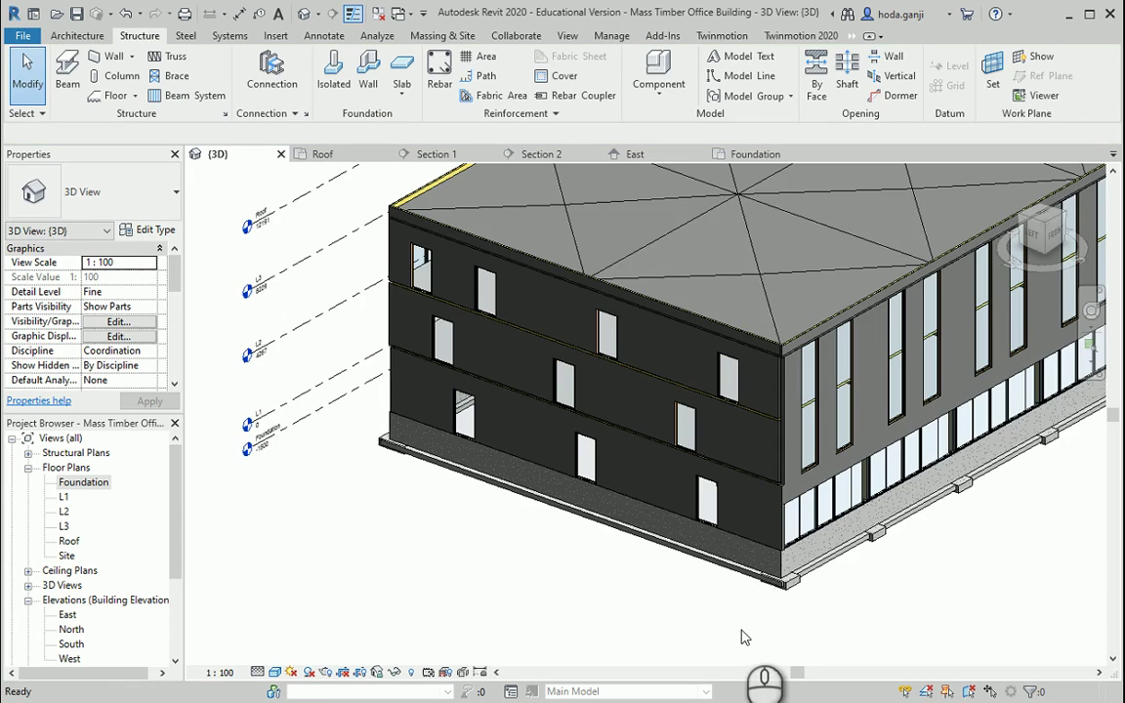